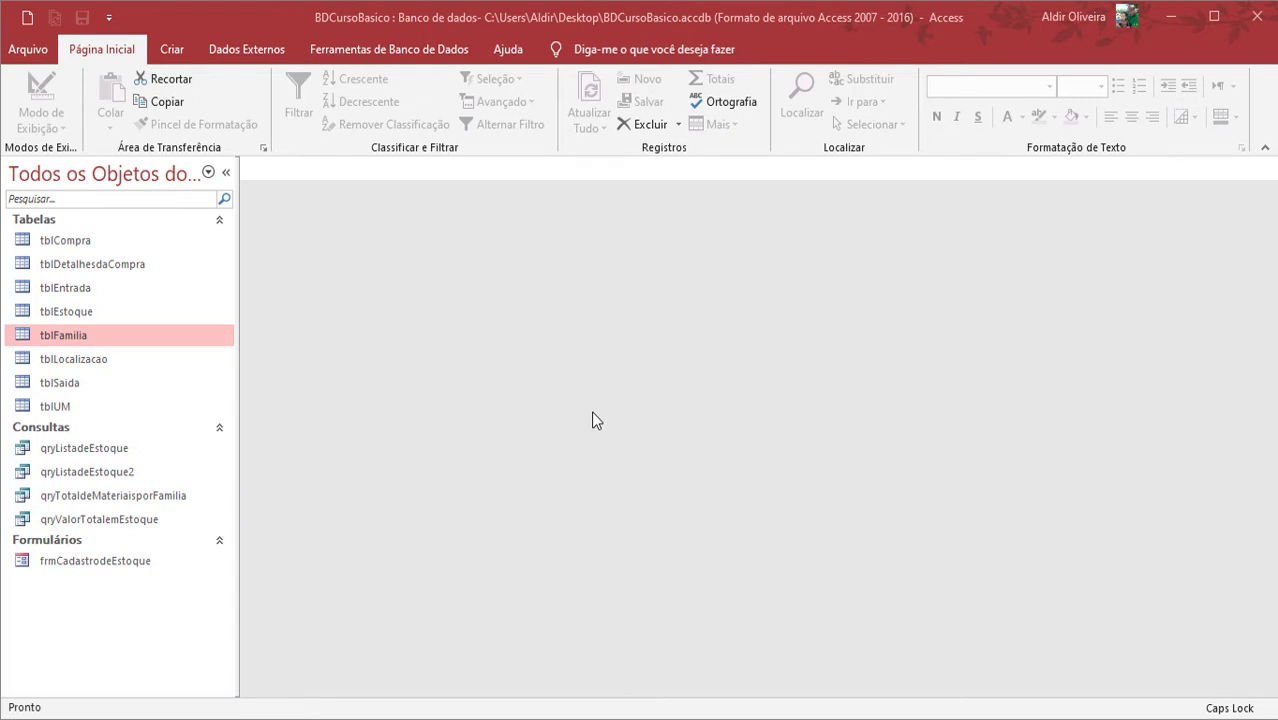
pyautogui.rightClick(132, 556)
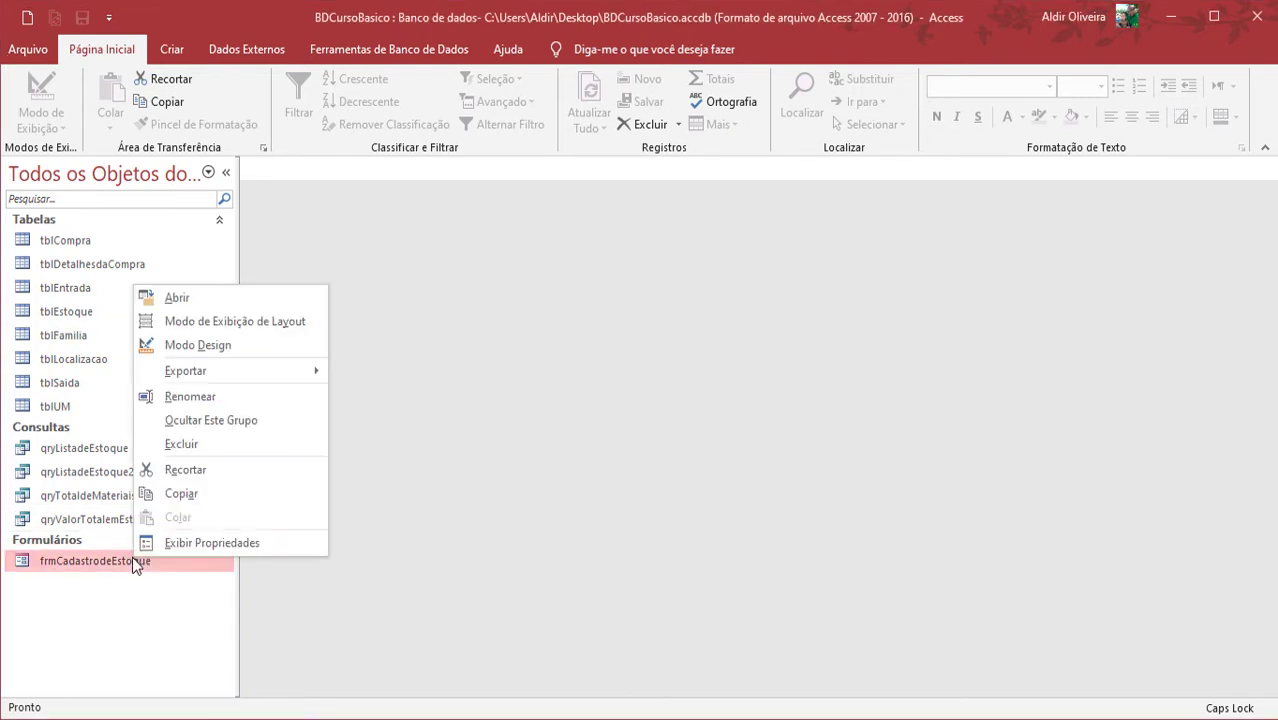
pyautogui.click(490, 571)
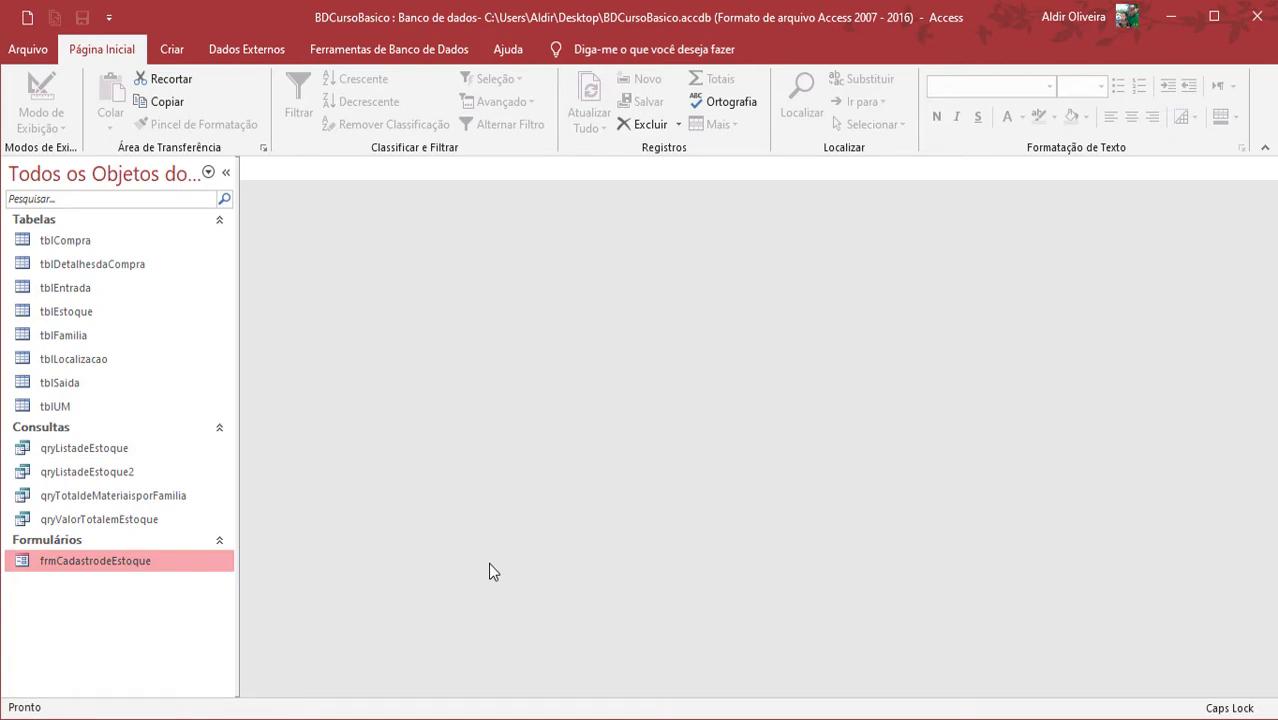
pyautogui.rightClick(204, 562)
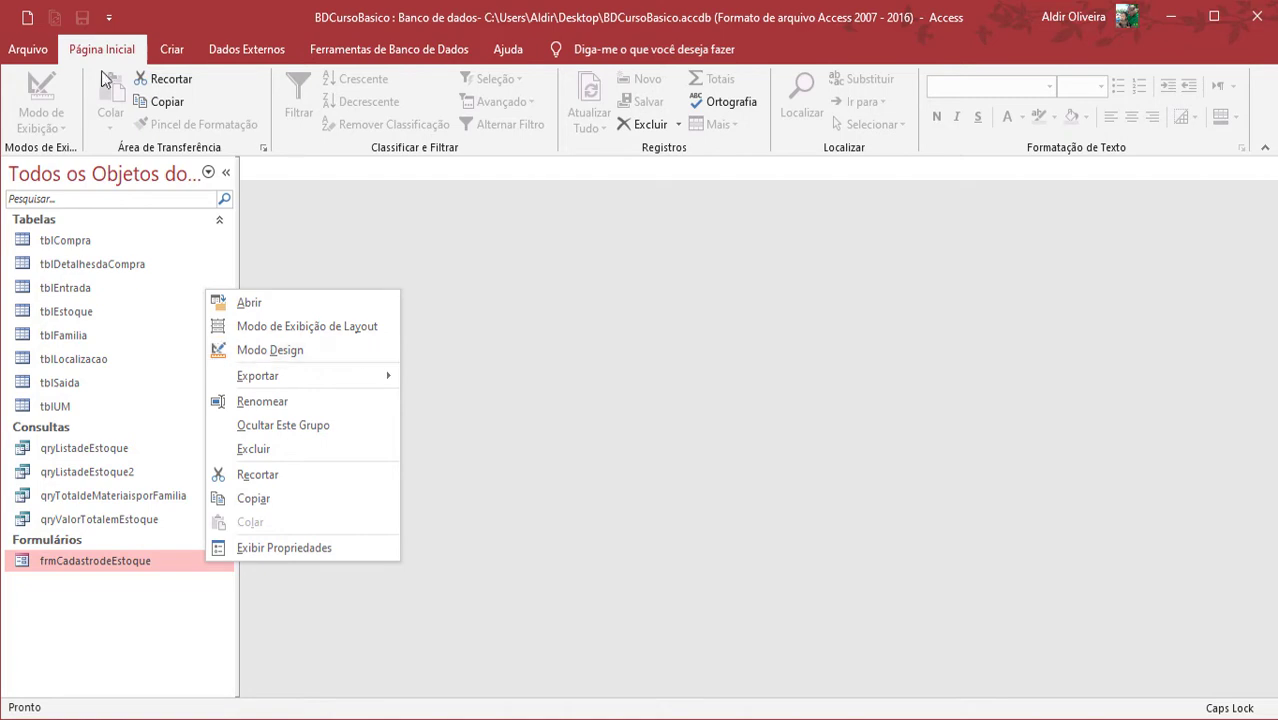
pyautogui.click(171, 52)
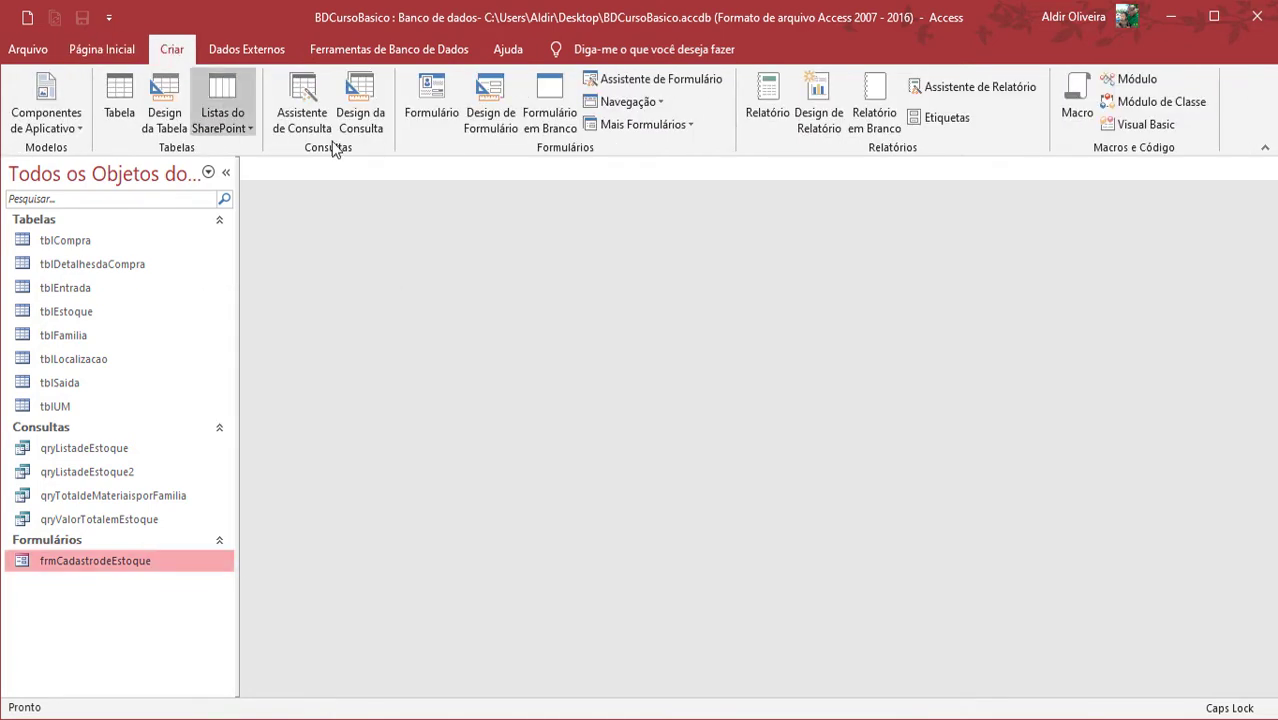
# - Open the form frmCadastrodeEstoque in Design view and expand its form footer section to about 1.7 cm tall
pyautogui.rightClick(147, 563)
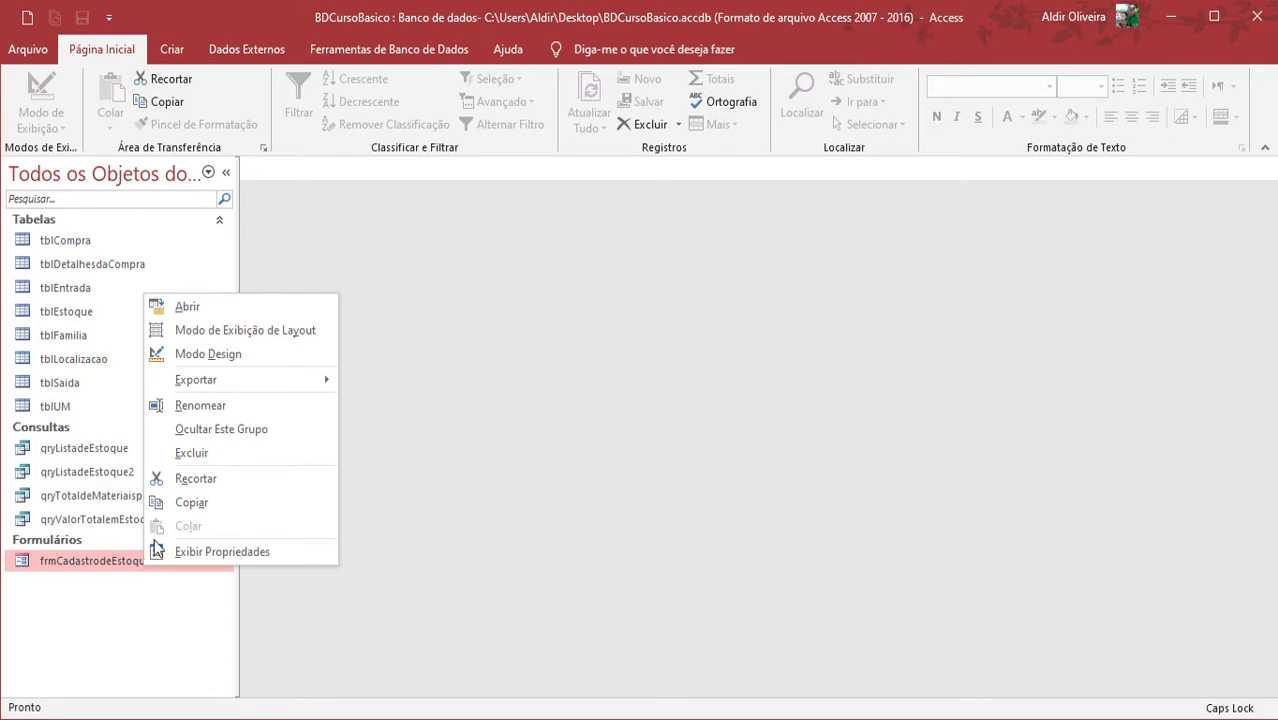
pyautogui.click(265, 355)
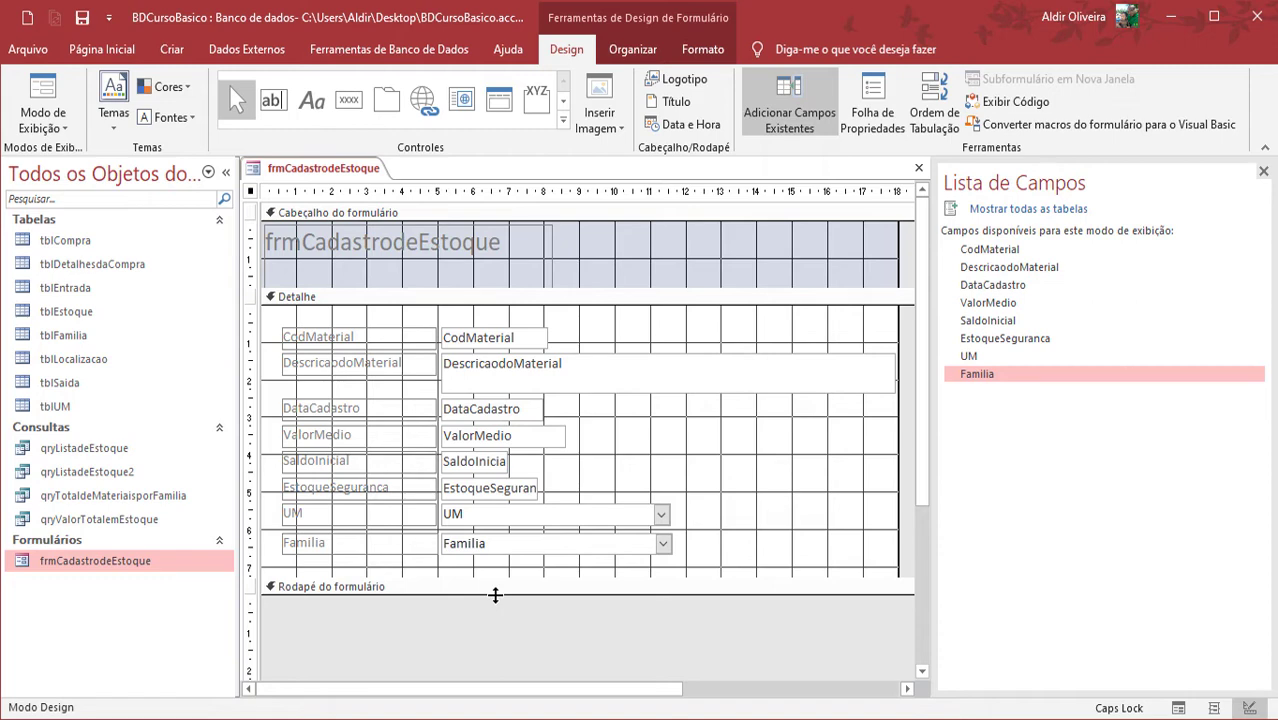
pyautogui.moveTo(495, 595); pyautogui.dragTo(486, 655)
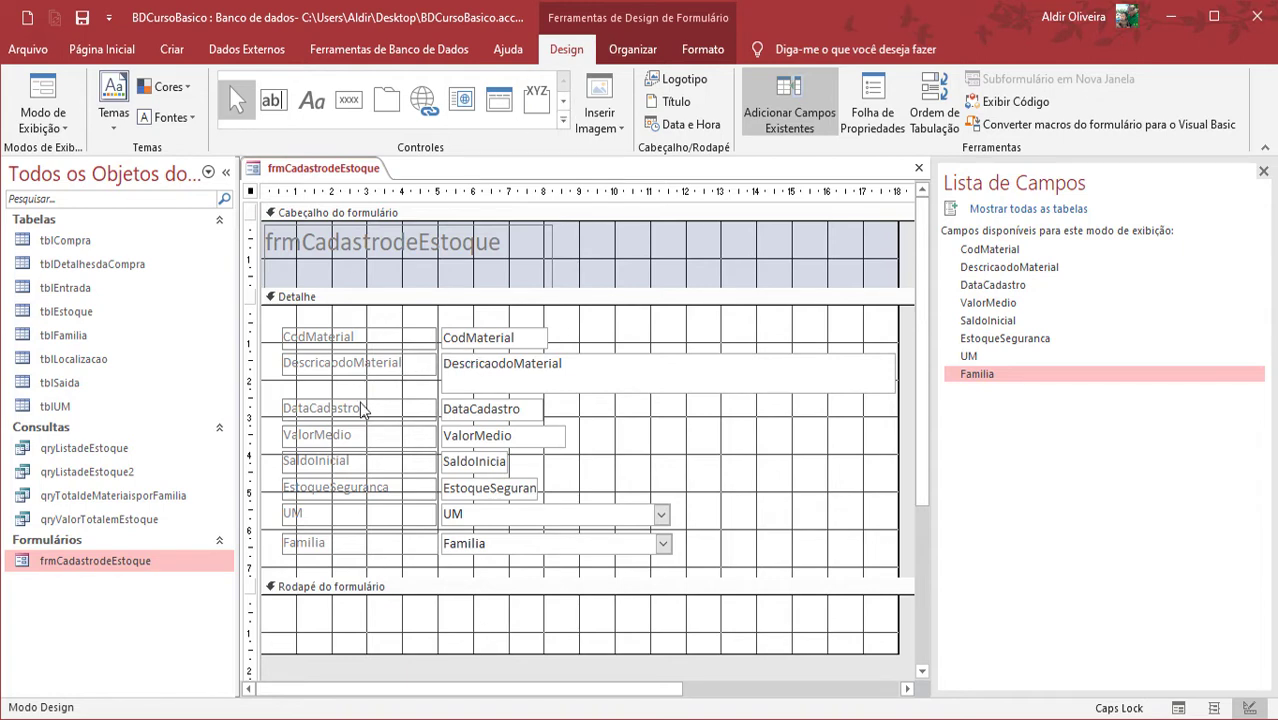
# - Show the property sheet for the CodMaterial text box and examine its name, associated label name and remaining properties
pyautogui.click(486, 346)
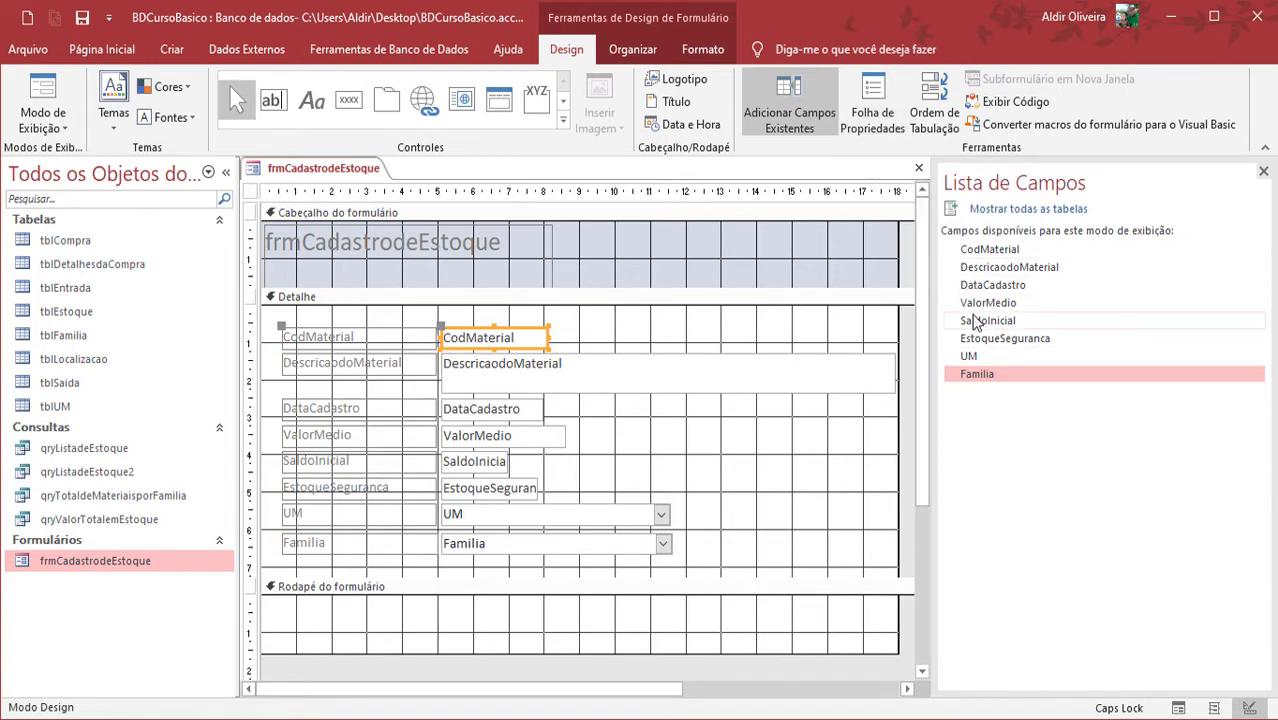
pyautogui.click(868, 118)
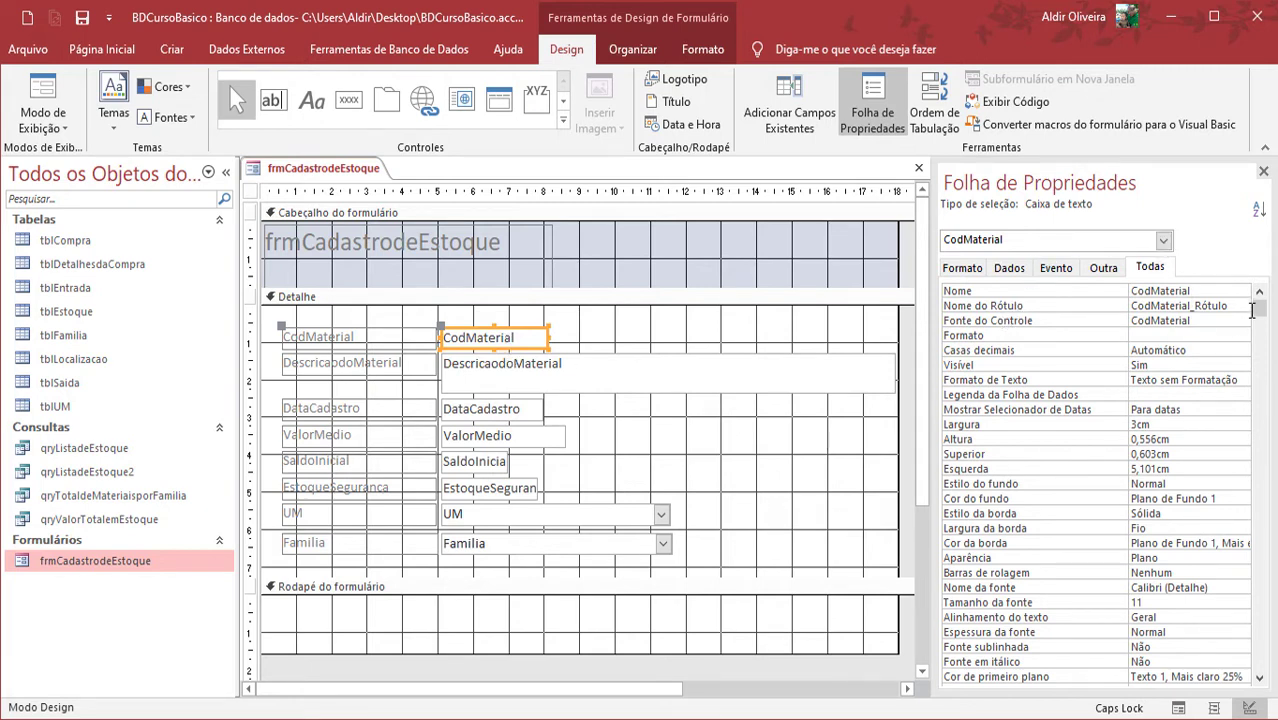
pyautogui.click(1213, 292)
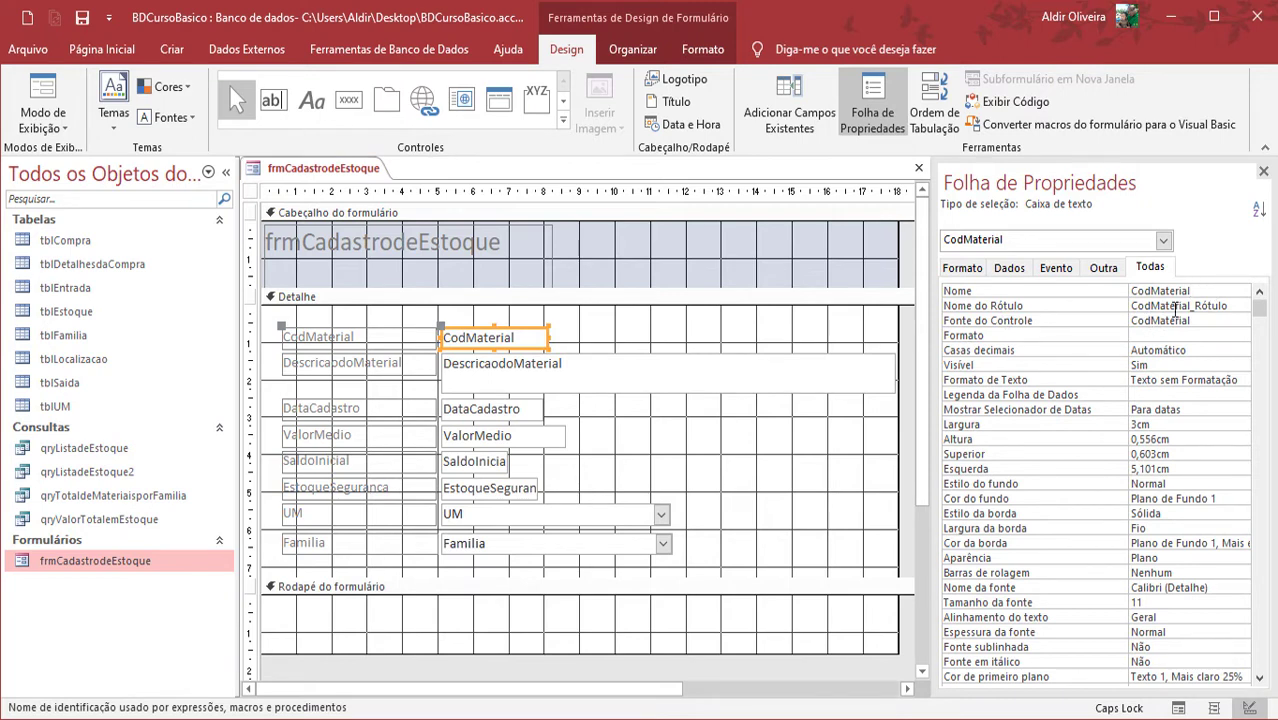
pyautogui.click(1180, 306)
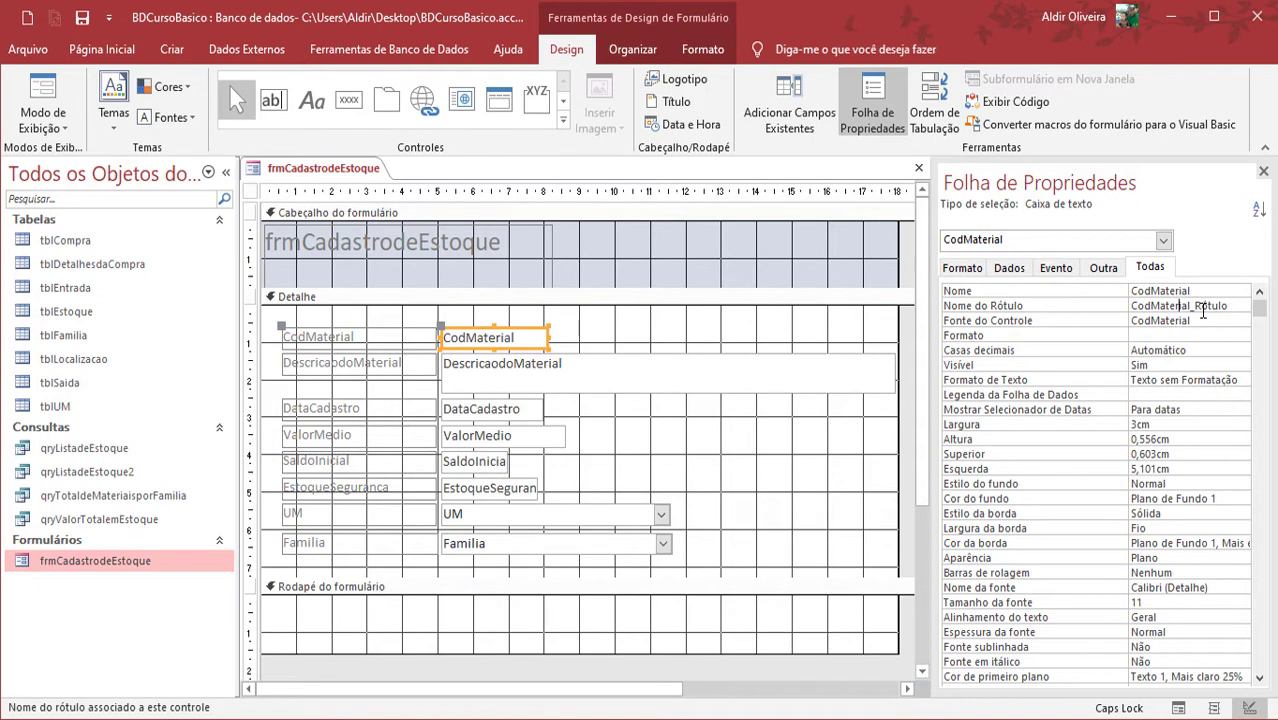
pyautogui.click(337, 345)
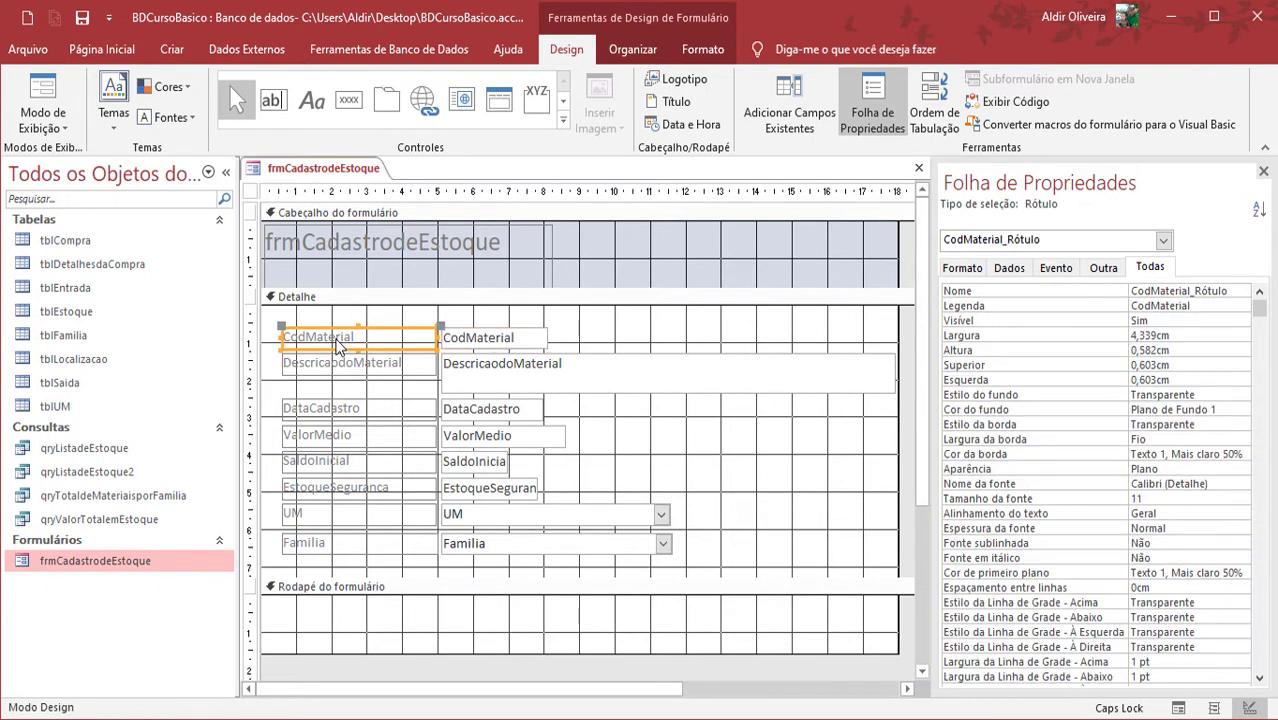
pyautogui.click(478, 345)
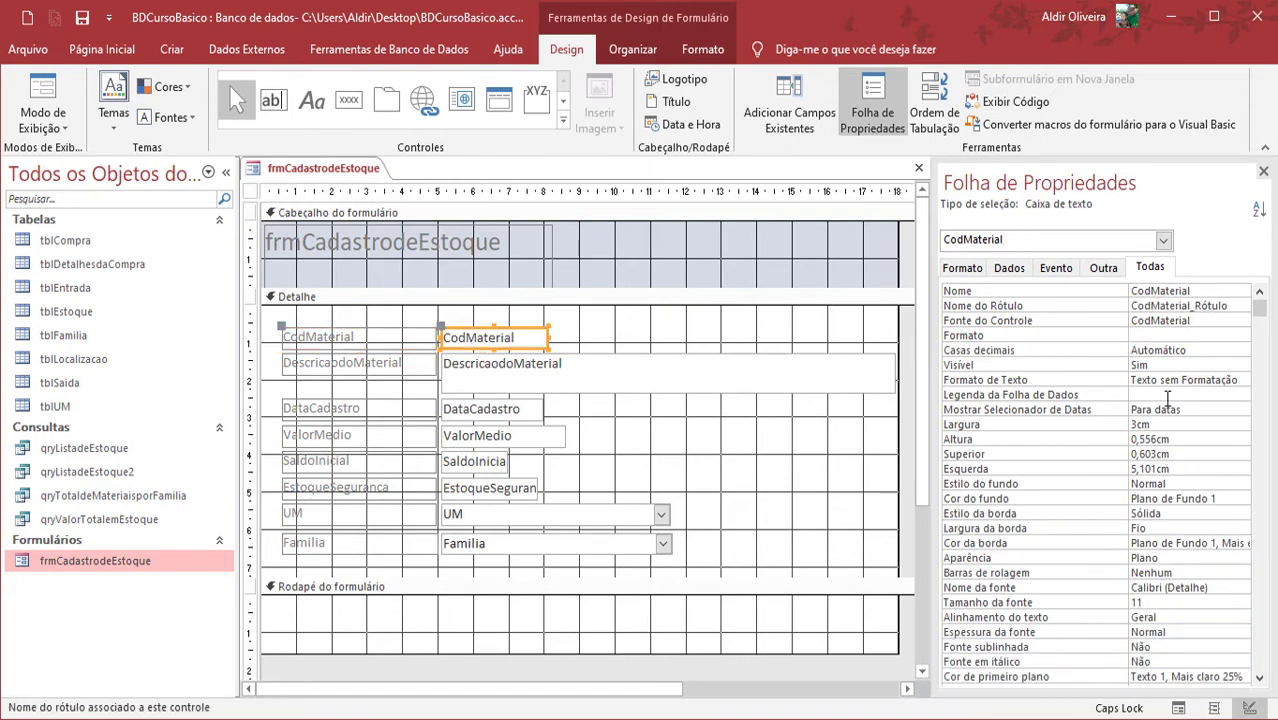
pyautogui.scroll(-2, 1167, 398)
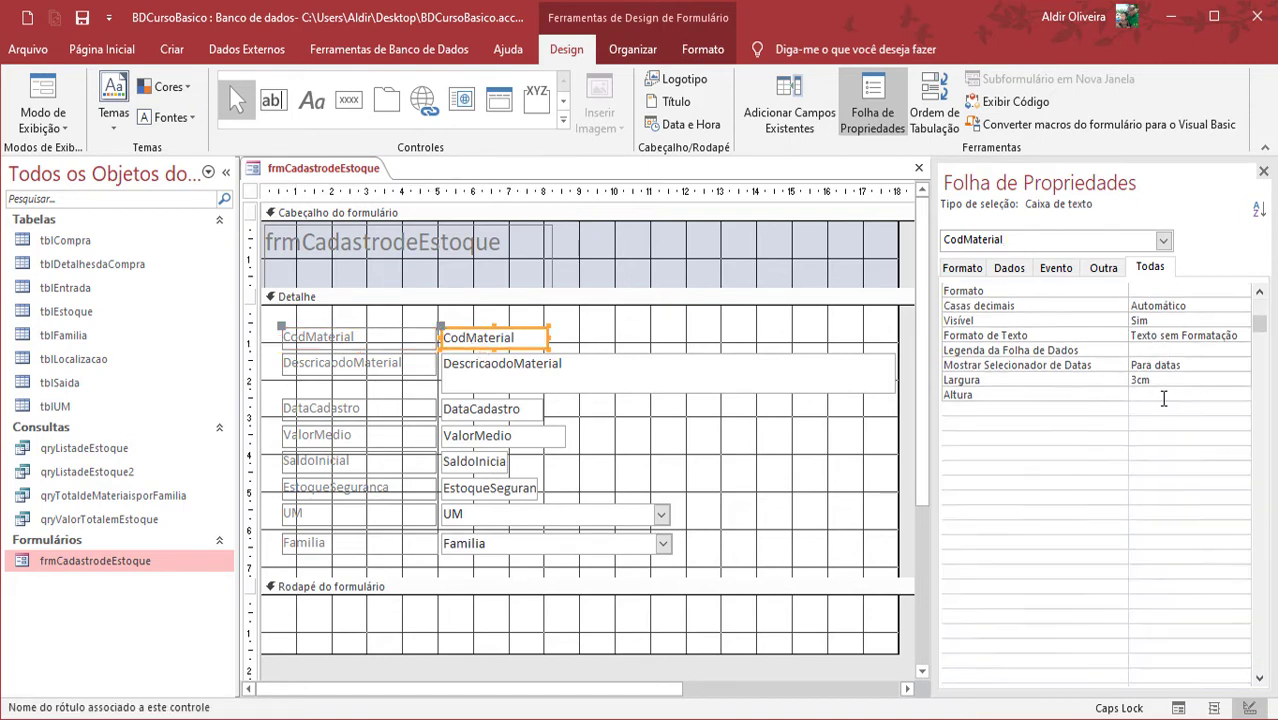
pyautogui.scroll(2, 1164, 396)
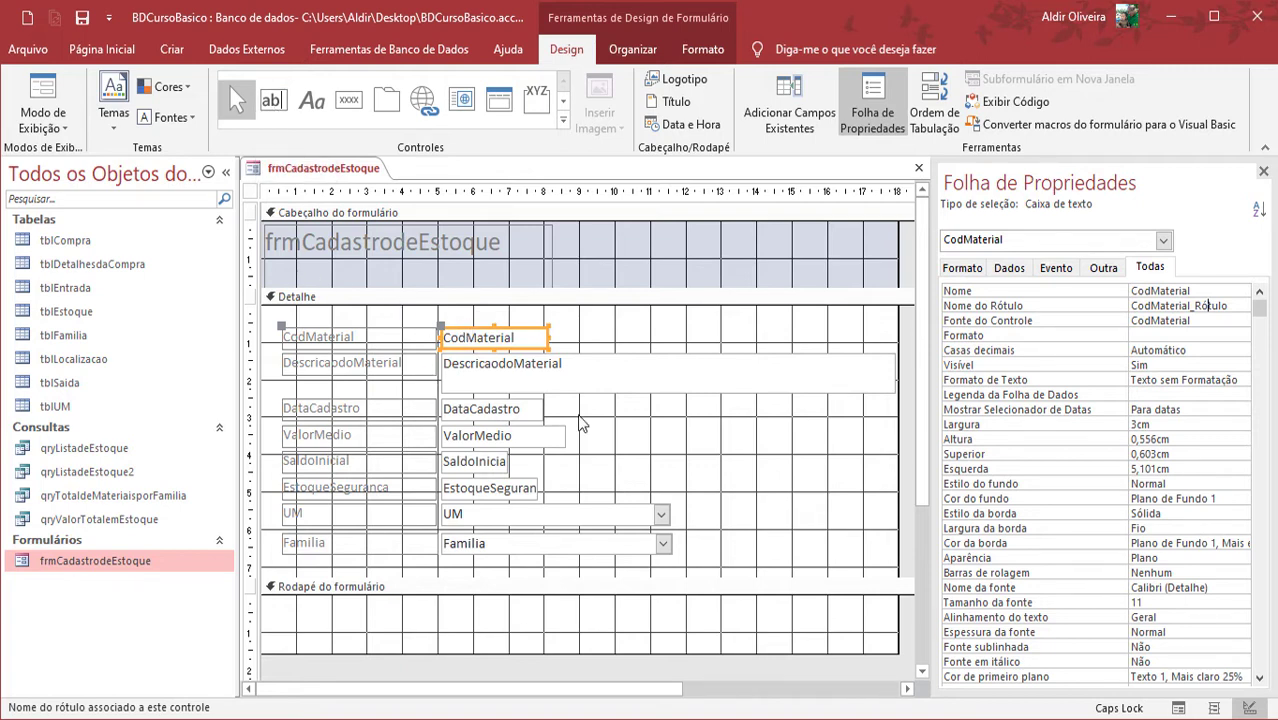
# - Compare the width properties of the CodMaterial and DescricaodoMaterial text boxes
pyautogui.click(617, 387)
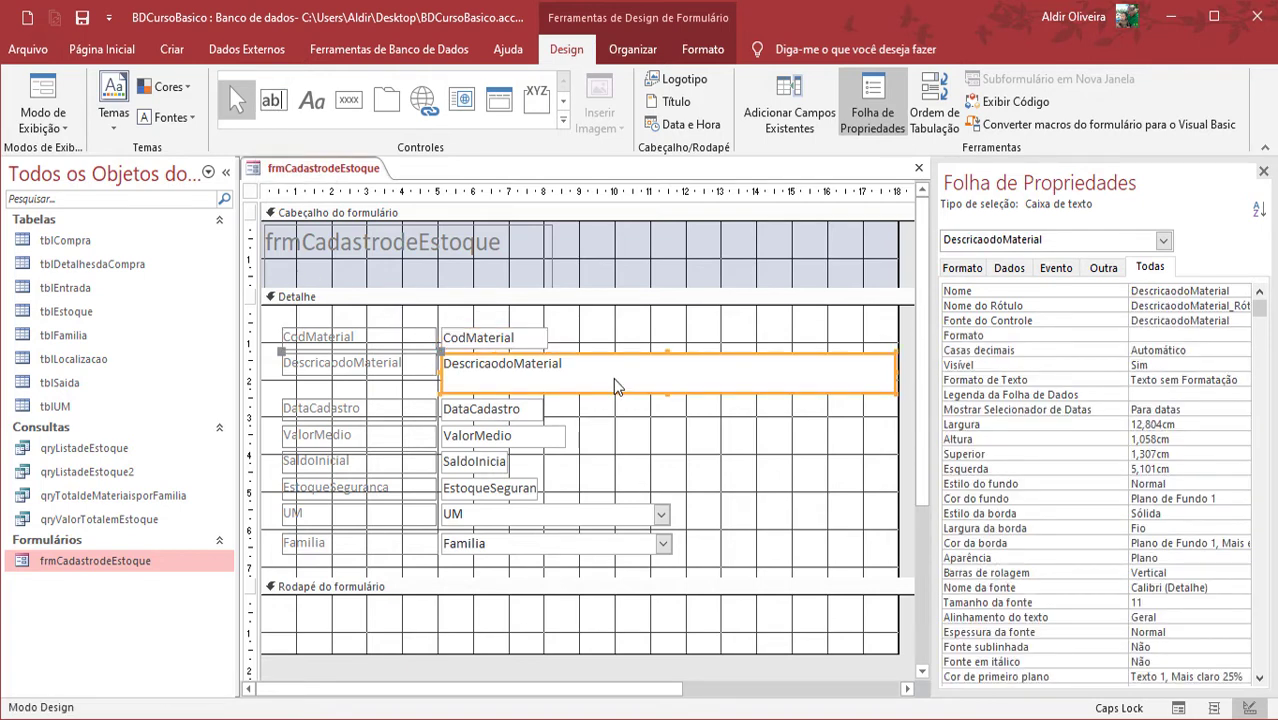
pyautogui.click(541, 340)
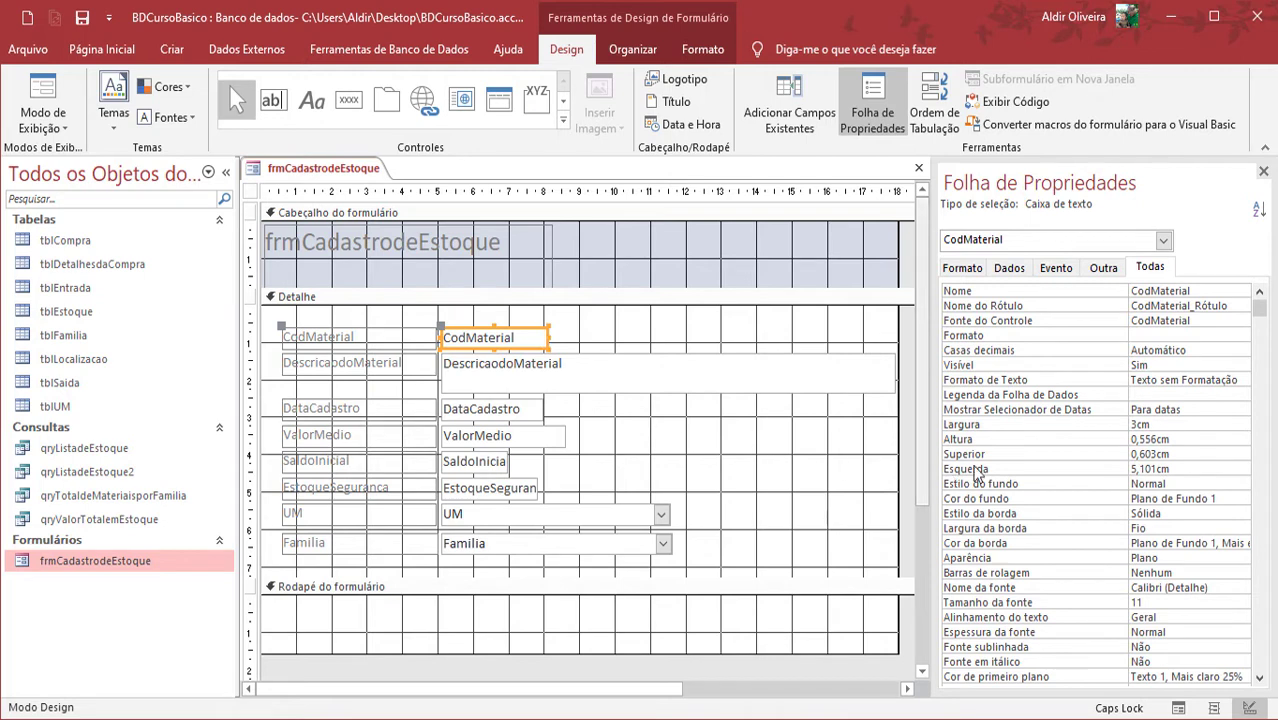
pyautogui.click(1167, 425)
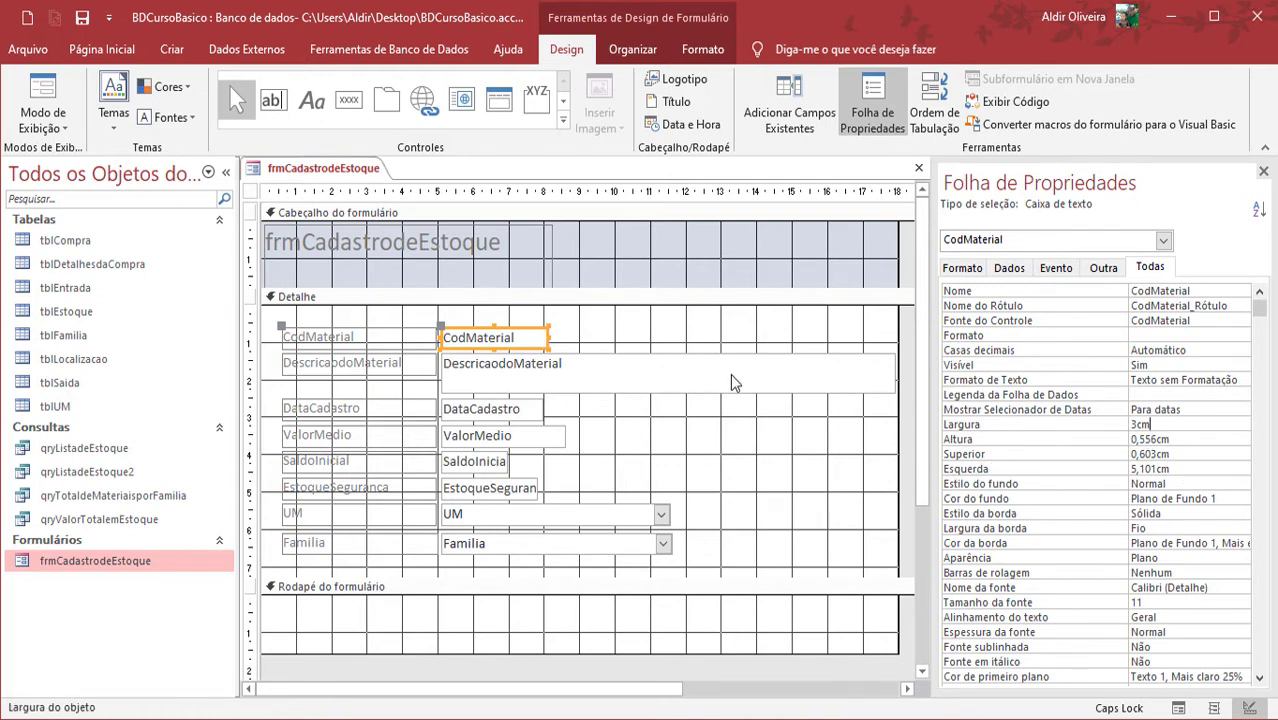
pyautogui.click(621, 373)
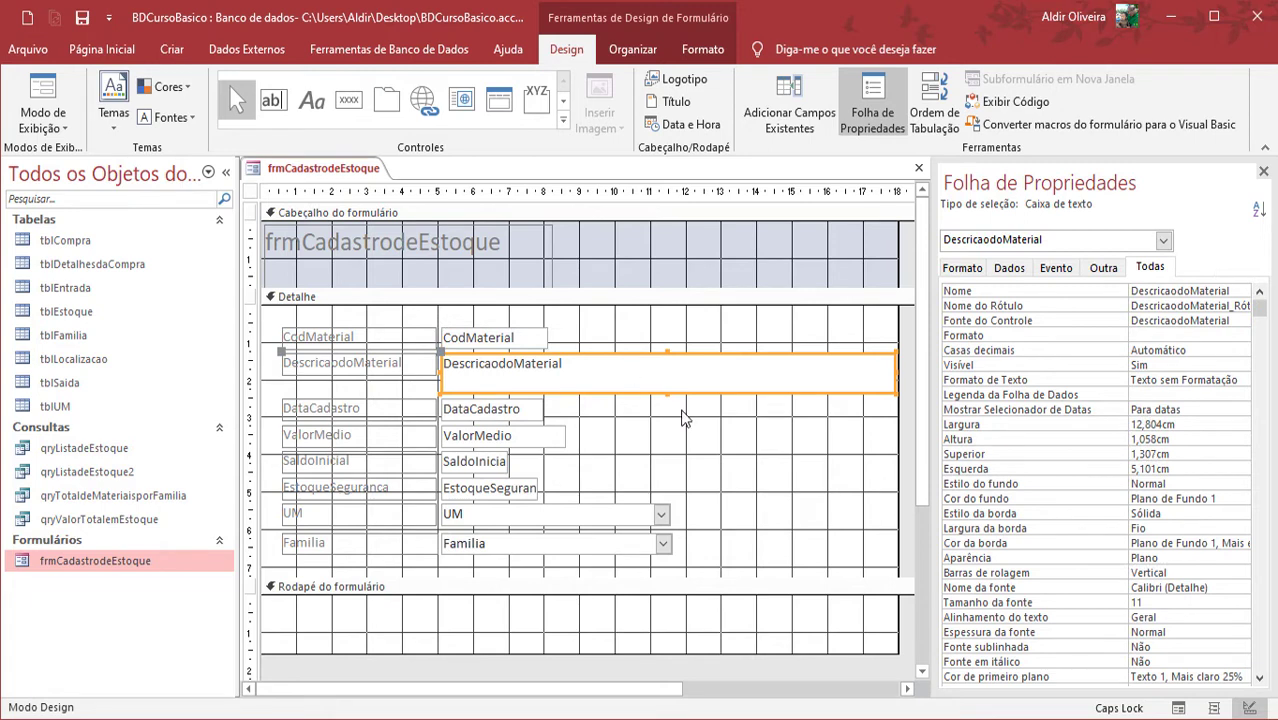
pyautogui.click(1191, 425)
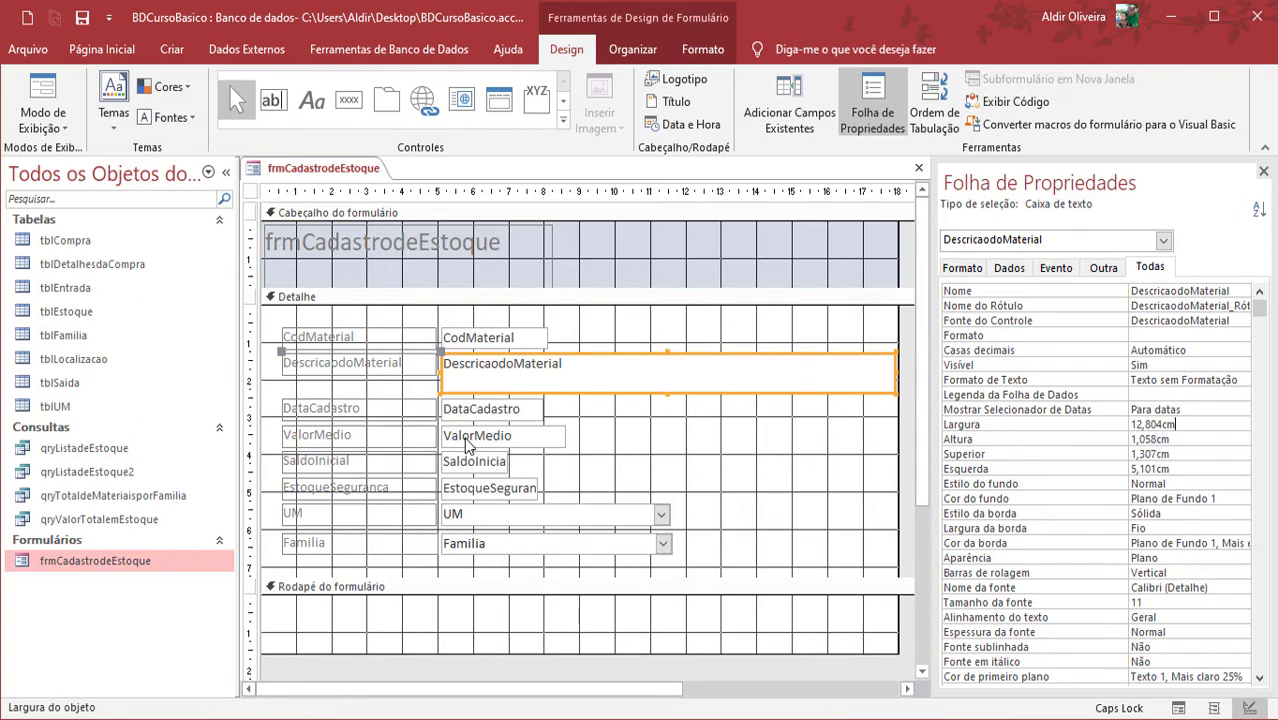
# - Examine the properties of the other detail controls one by one, from DataCadastro and ValorMedio through UM and Familia
pyautogui.click(491, 414)
pyautogui.click(503, 350)
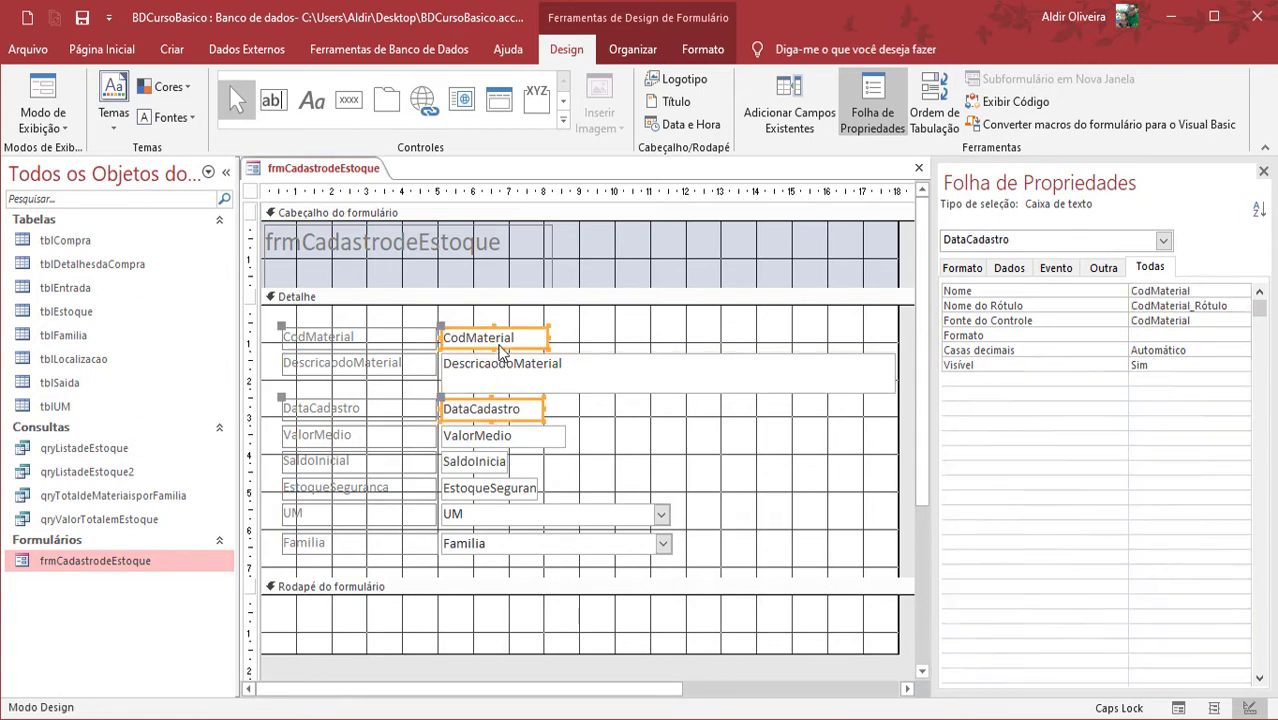
pyautogui.press('Tab')
pyautogui.press('Tab')
pyautogui.click(497, 346)
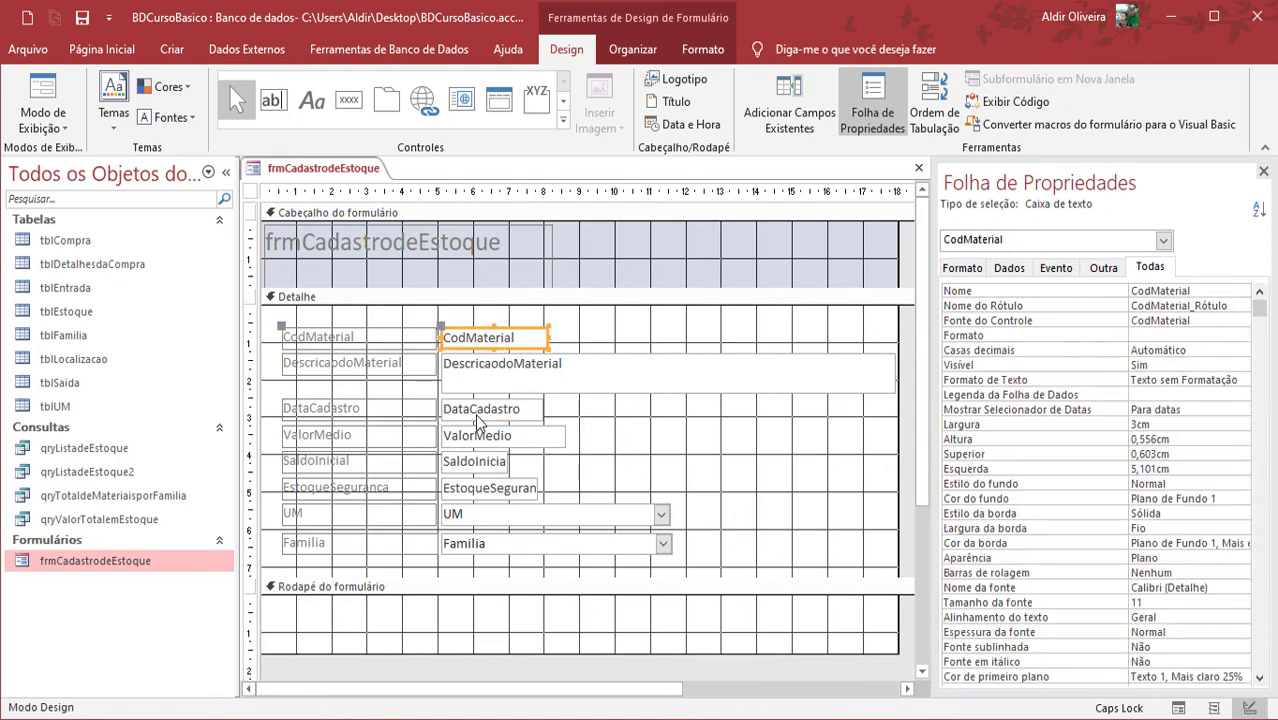
pyautogui.click(478, 438)
pyautogui.click(472, 466)
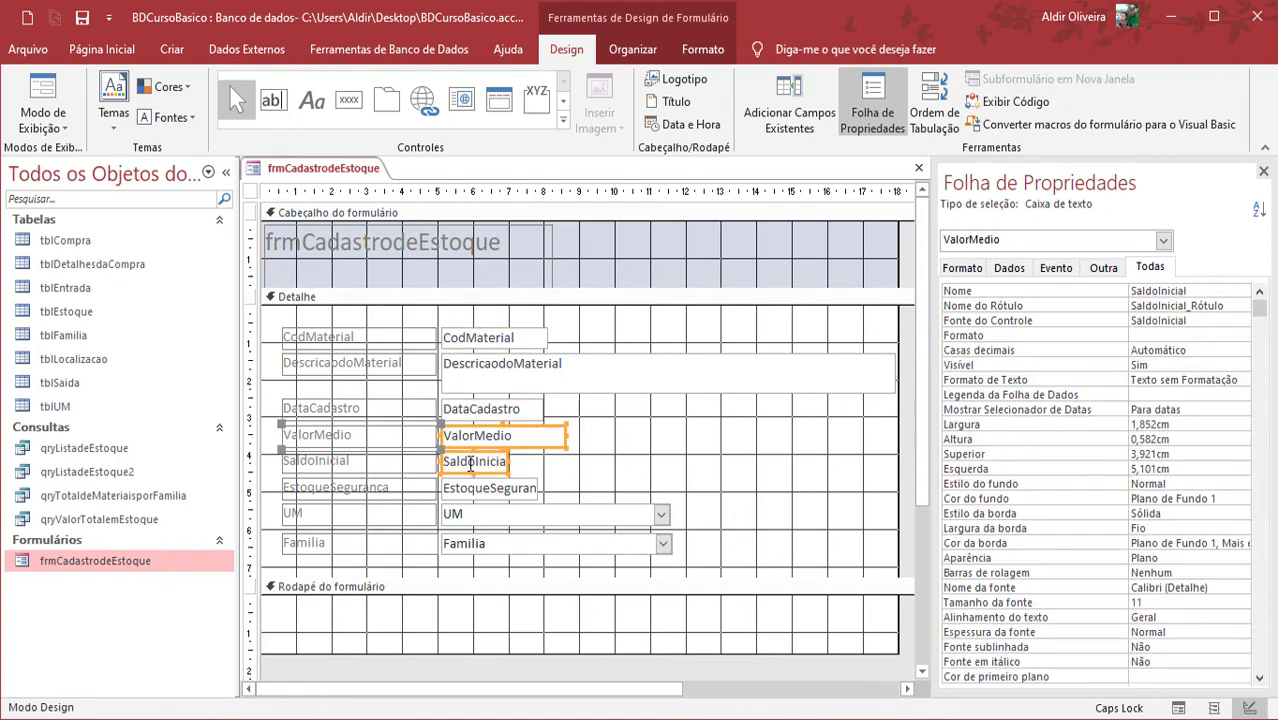
pyautogui.click(470, 490)
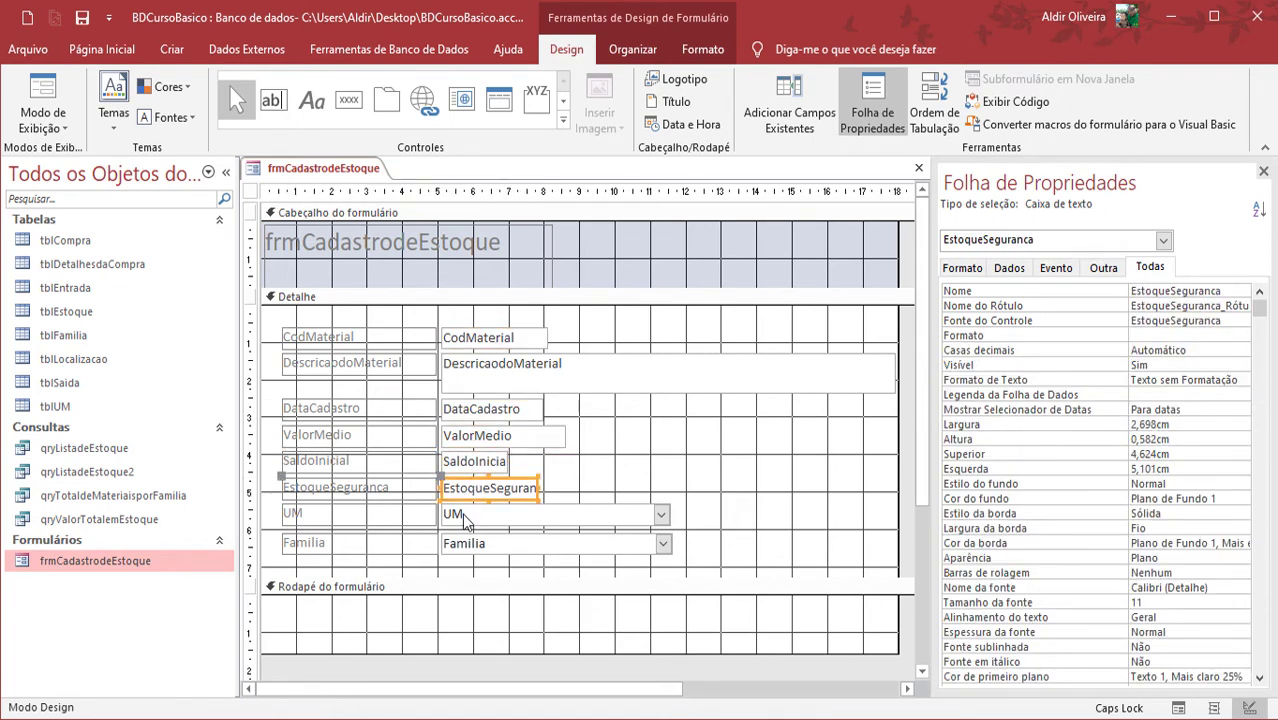
pyautogui.click(462, 515)
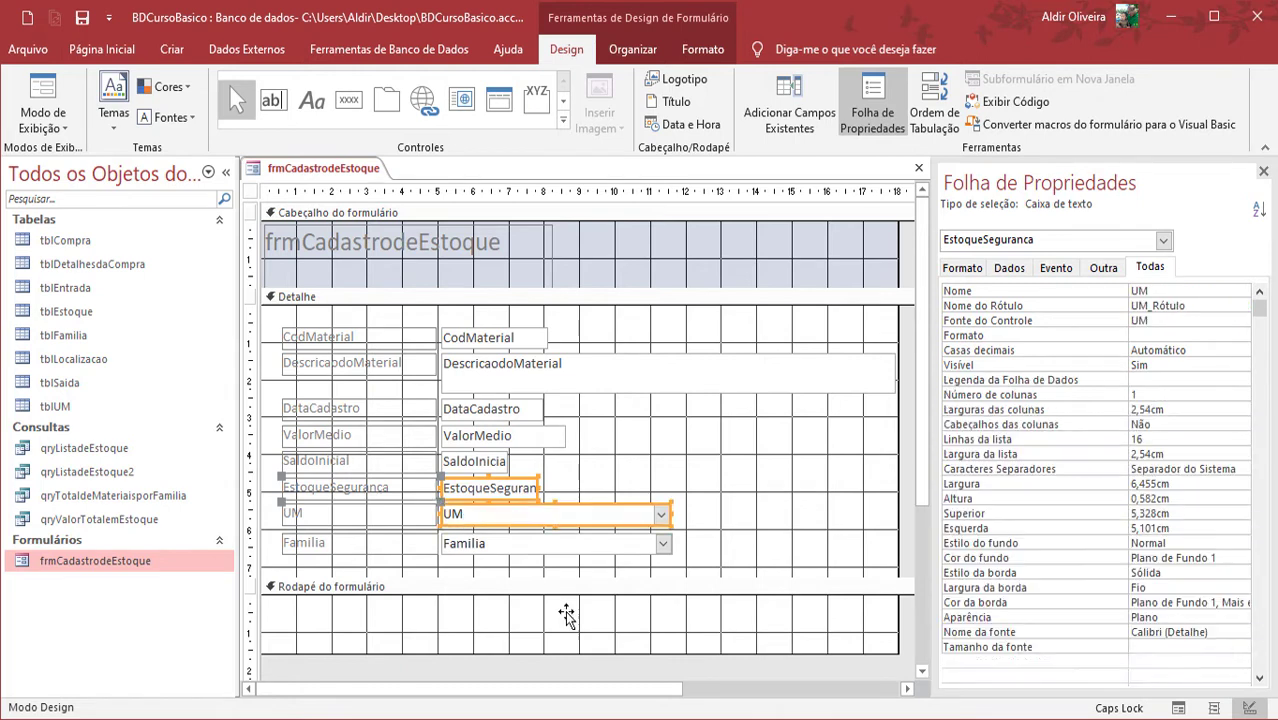
pyautogui.click(557, 547)
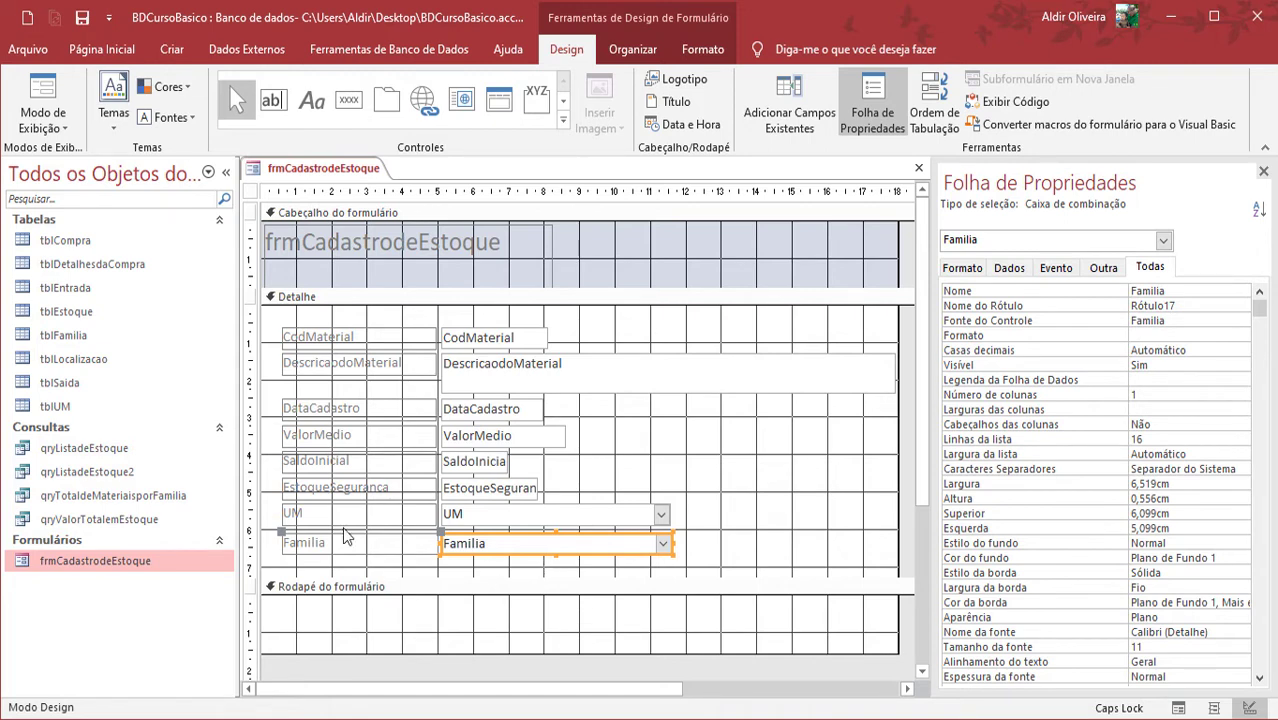
pyautogui.click(510, 339)
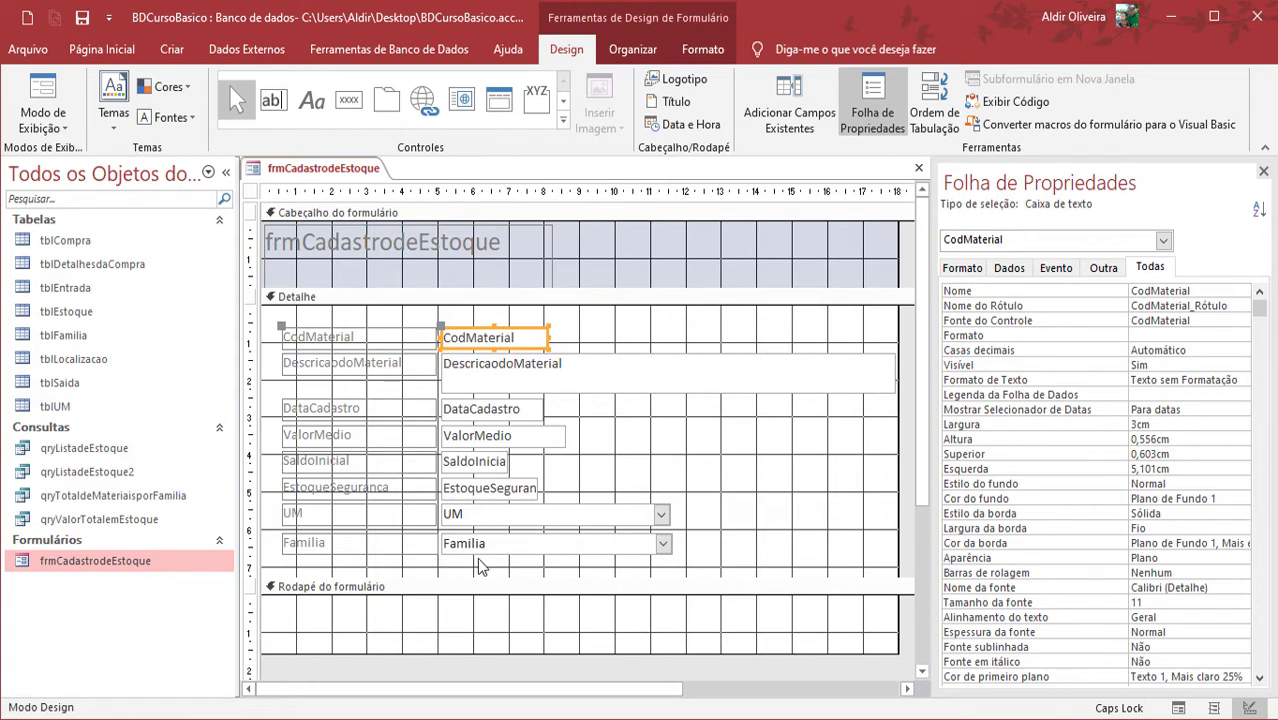
# - Examine the data properties of the UM and Familia combo boxes, including row source, row source type, bound column and limit to list
pyautogui.click(533, 517)
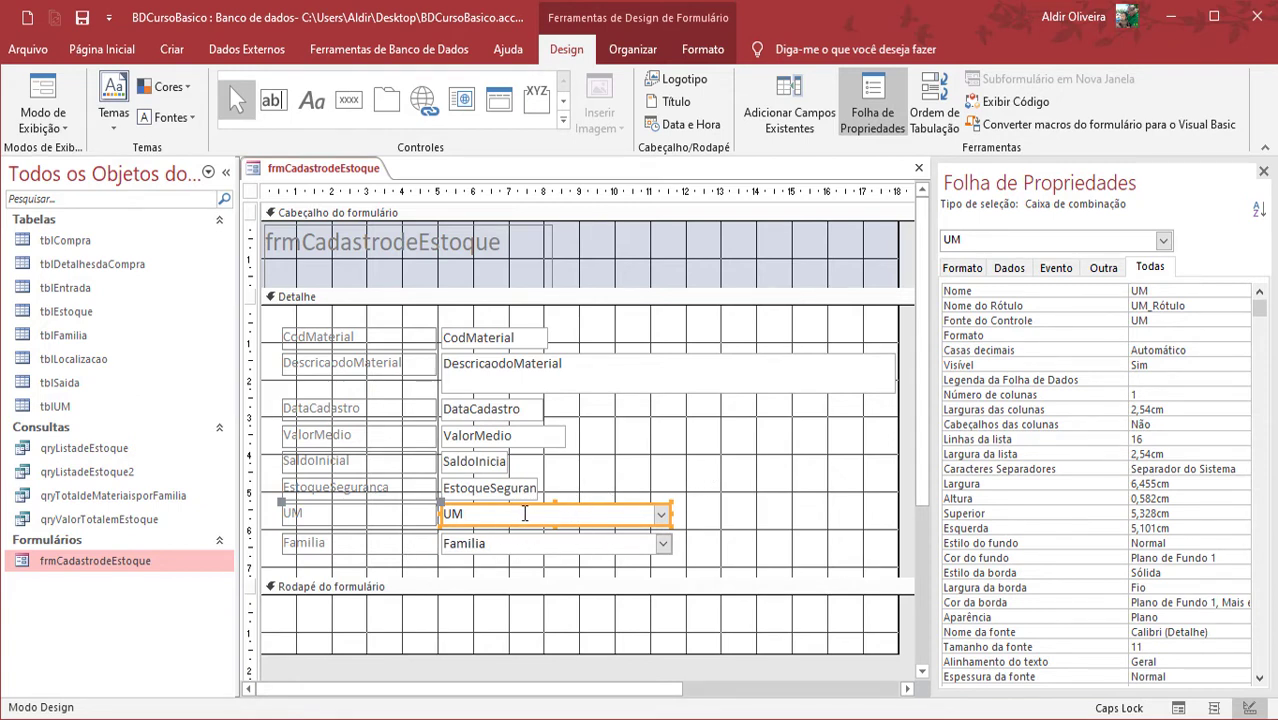
pyautogui.click(1007, 269)
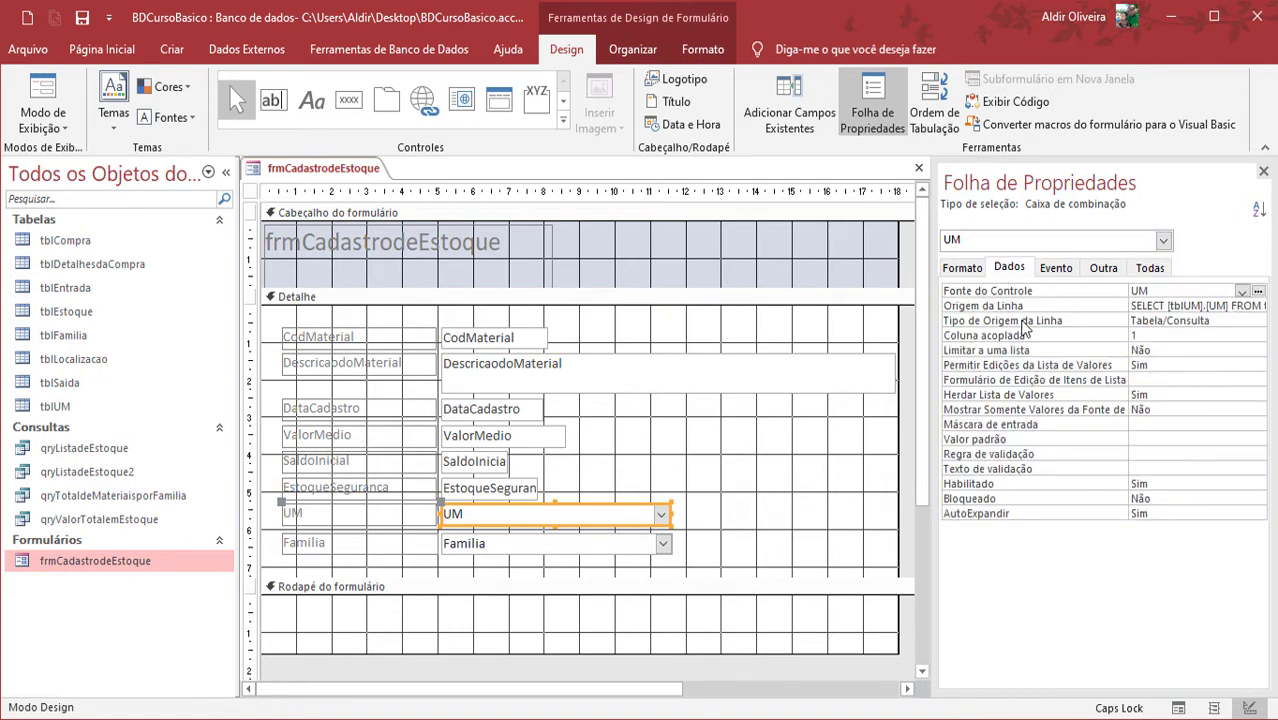
pyautogui.click(1172, 305)
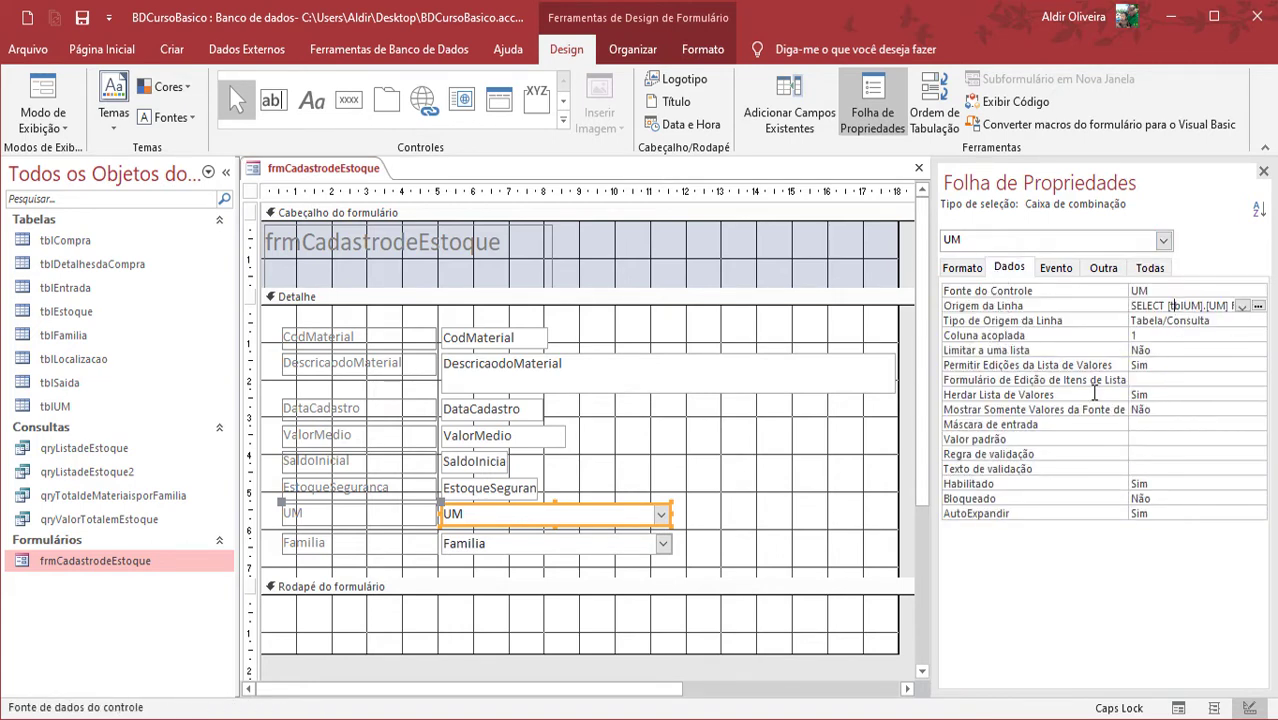
pyautogui.click(1150, 321)
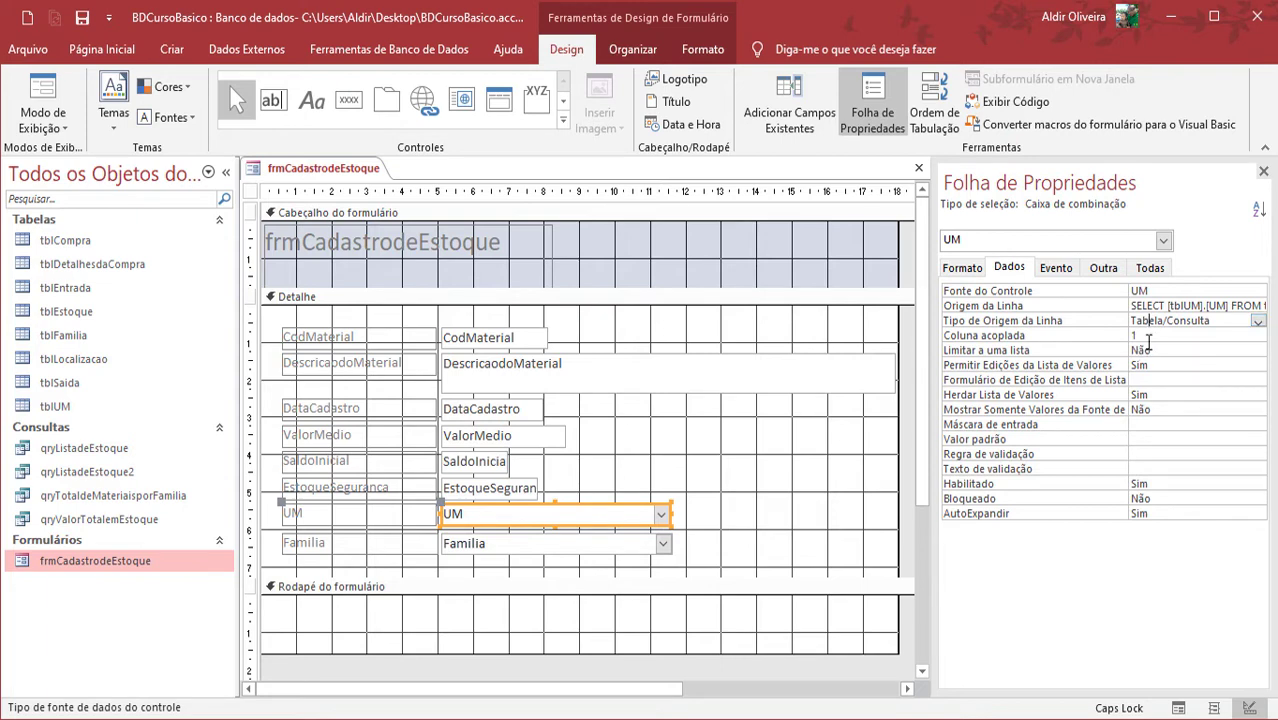
pyautogui.press('Down')
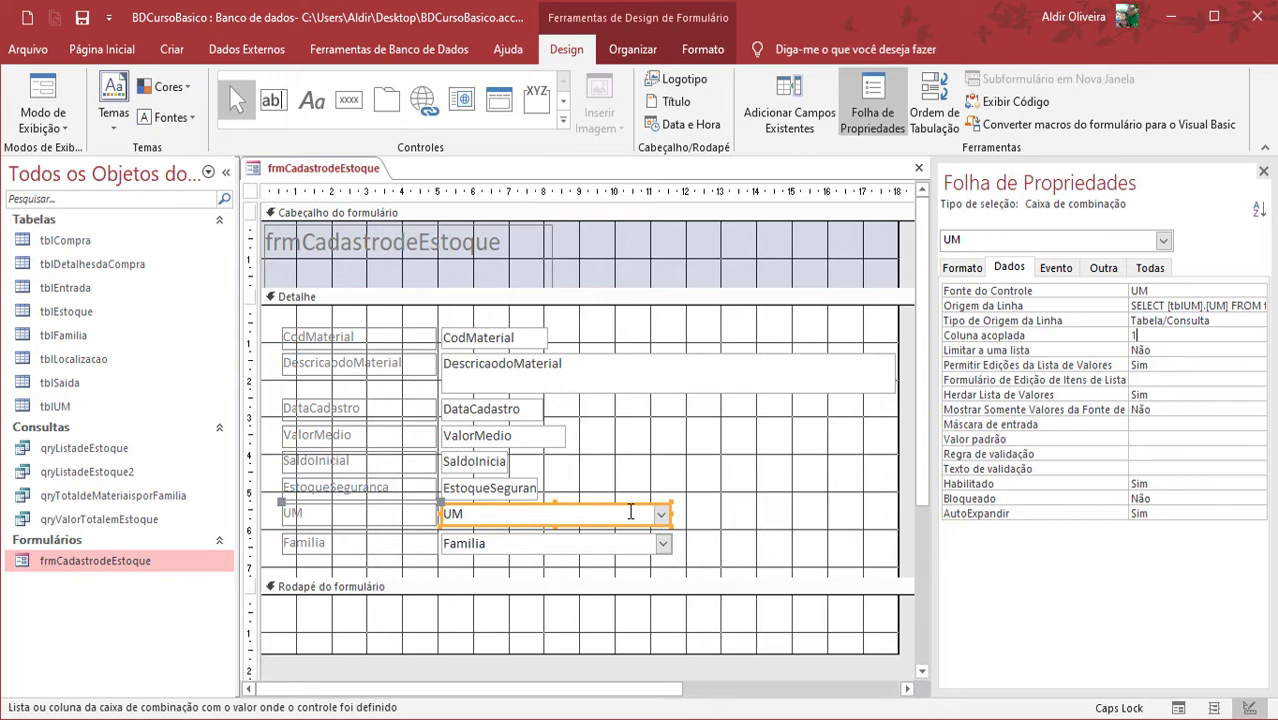
pyautogui.click(1195, 350)
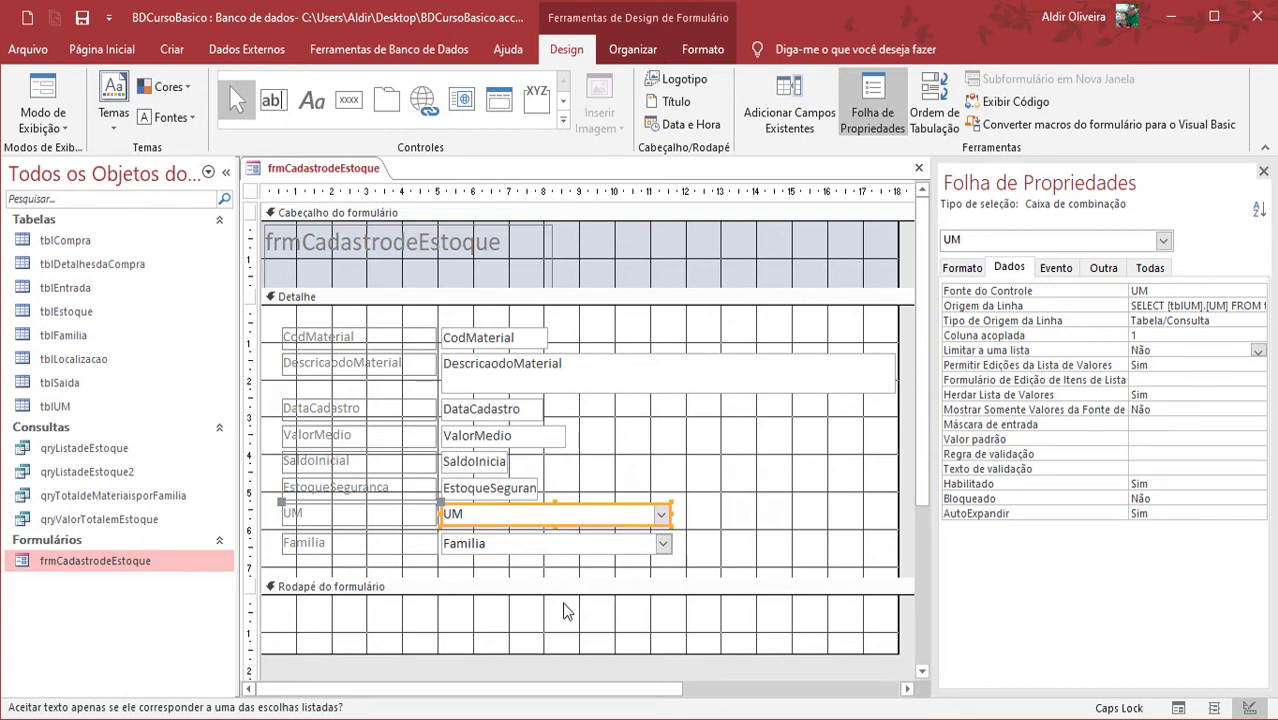
pyautogui.click(512, 552)
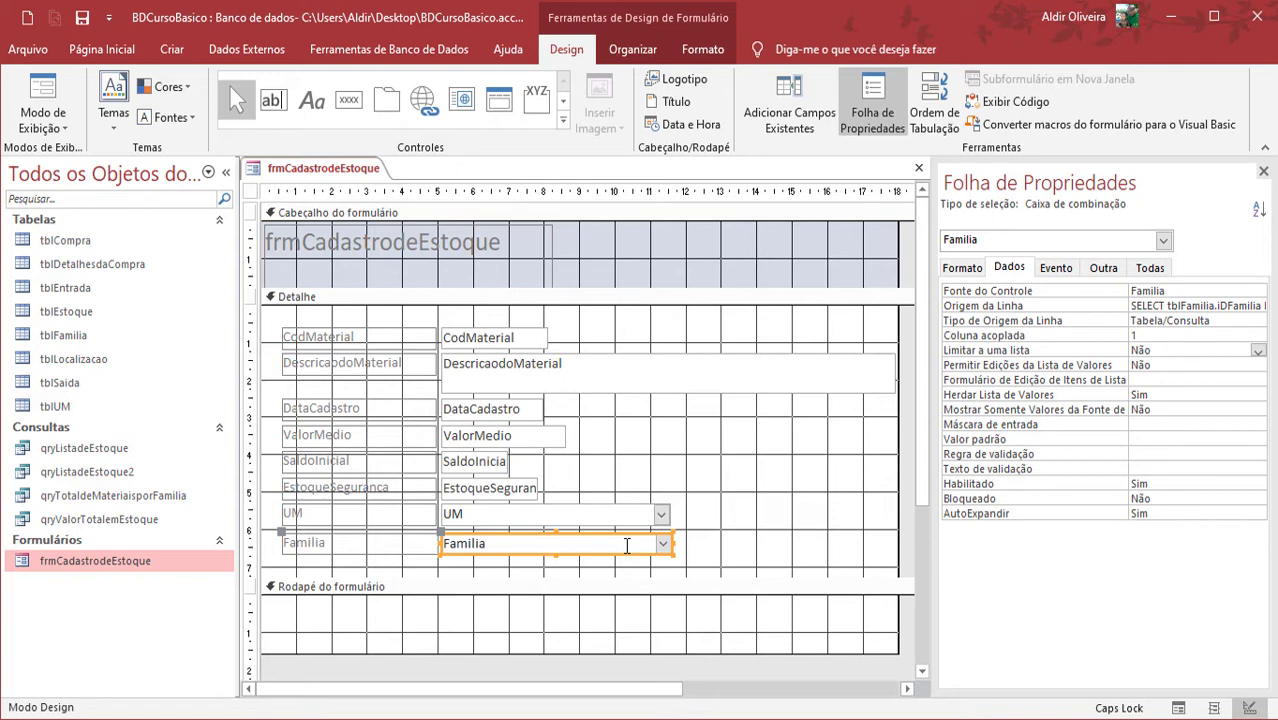
pyautogui.click(313, 104)
pyautogui.moveTo(665, 432); pyautogui.dragTo(778, 480)
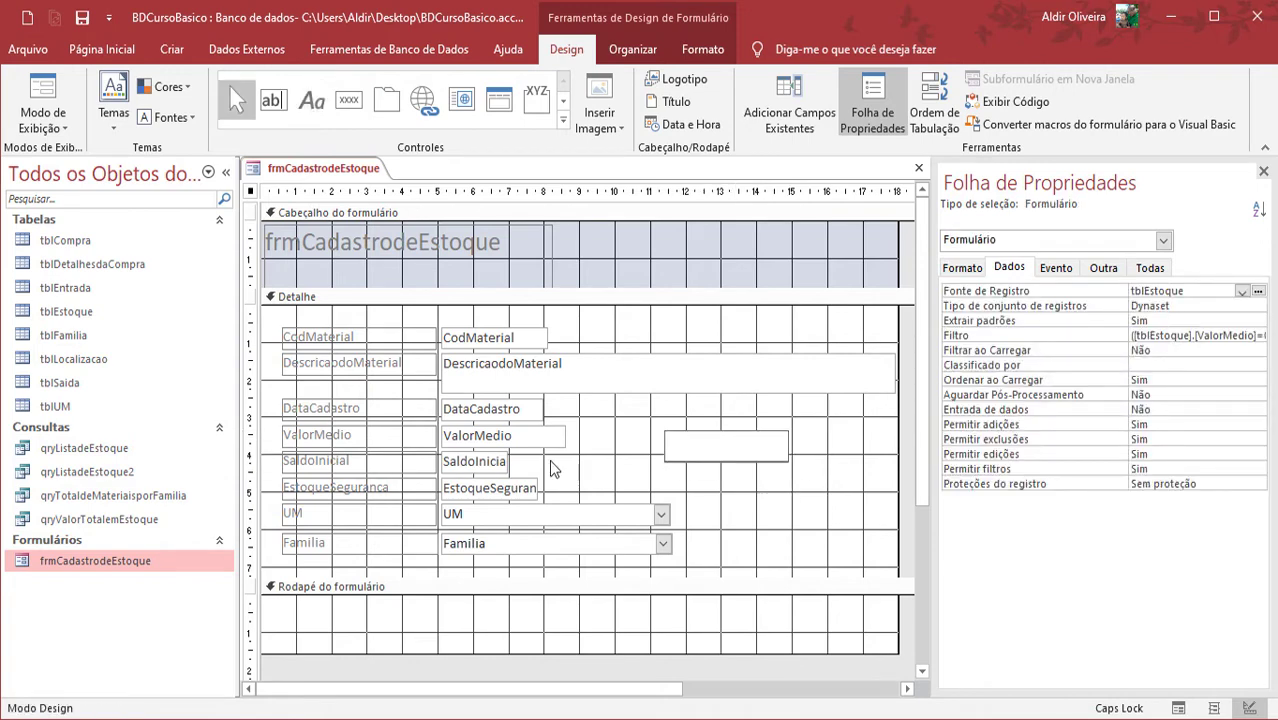
pyautogui.click(616, 452)
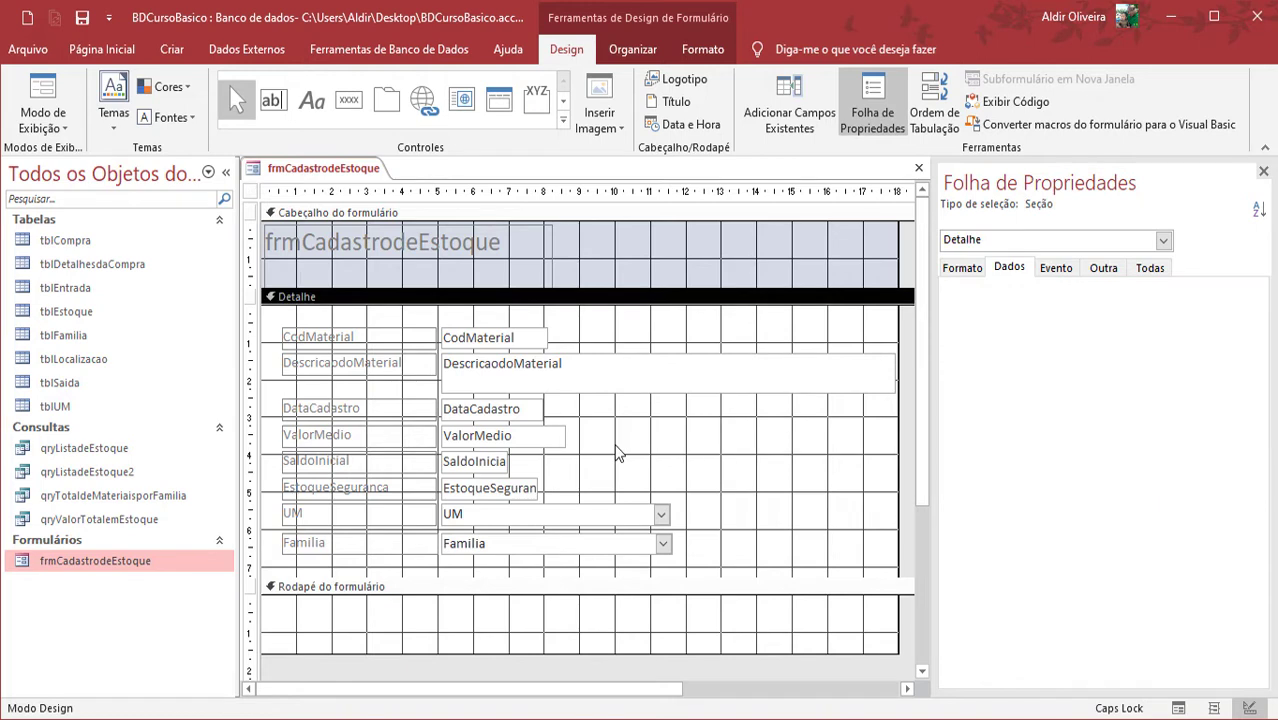
# - Try out a label reading FFGQRGF in the empty detail area beside ValorMedio and delete it again
pyautogui.click(312, 100)
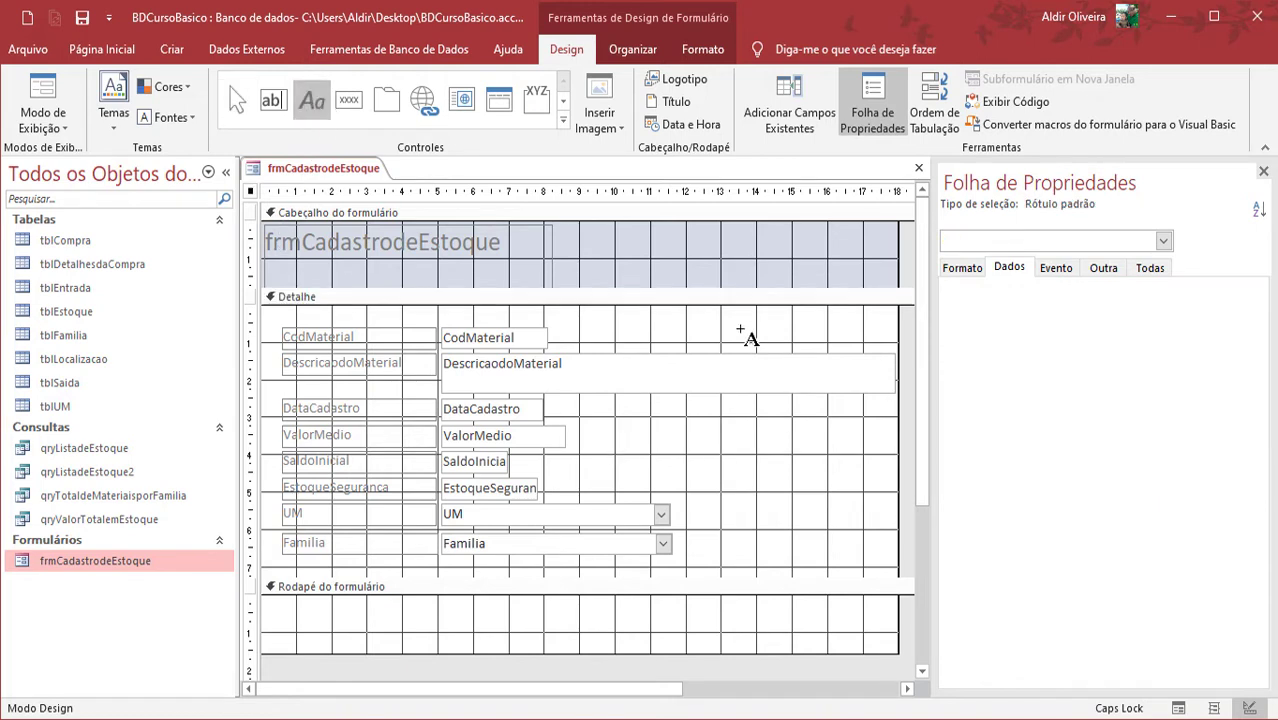
pyautogui.moveTo(672, 441); pyautogui.dragTo(762, 456)
pyautogui.write('FFGQRGF')
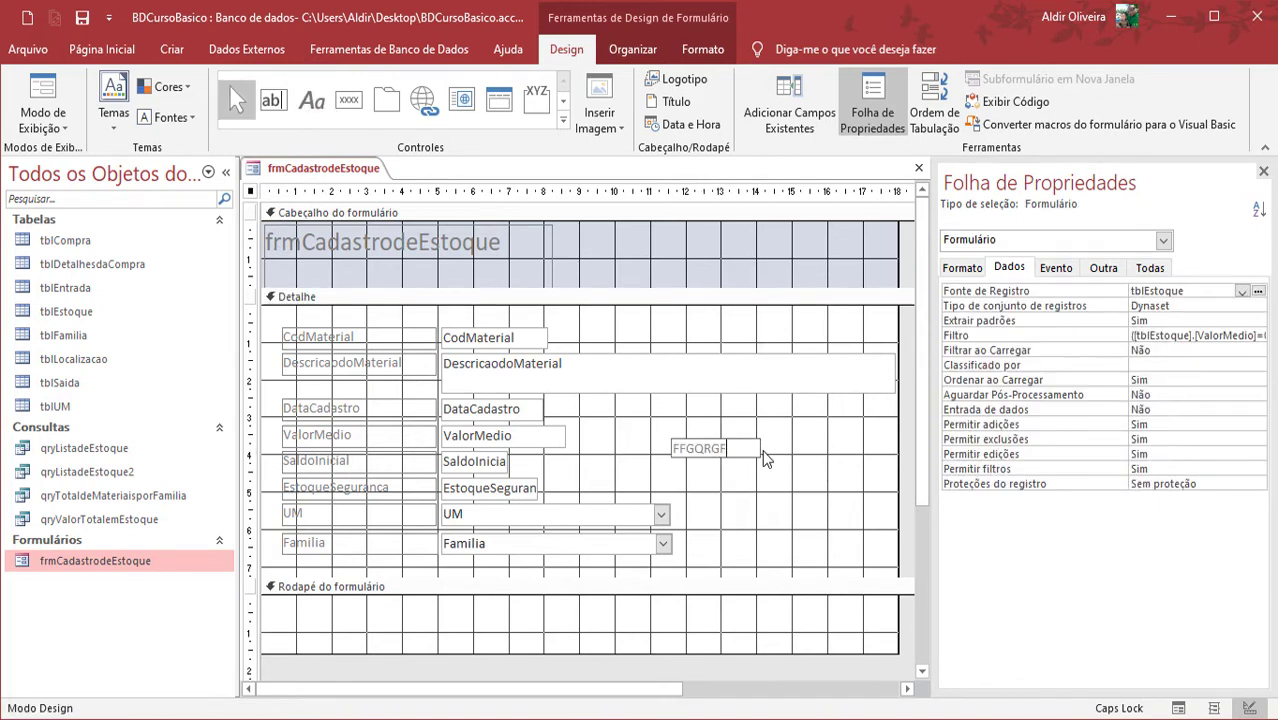
pyautogui.click(765, 482)
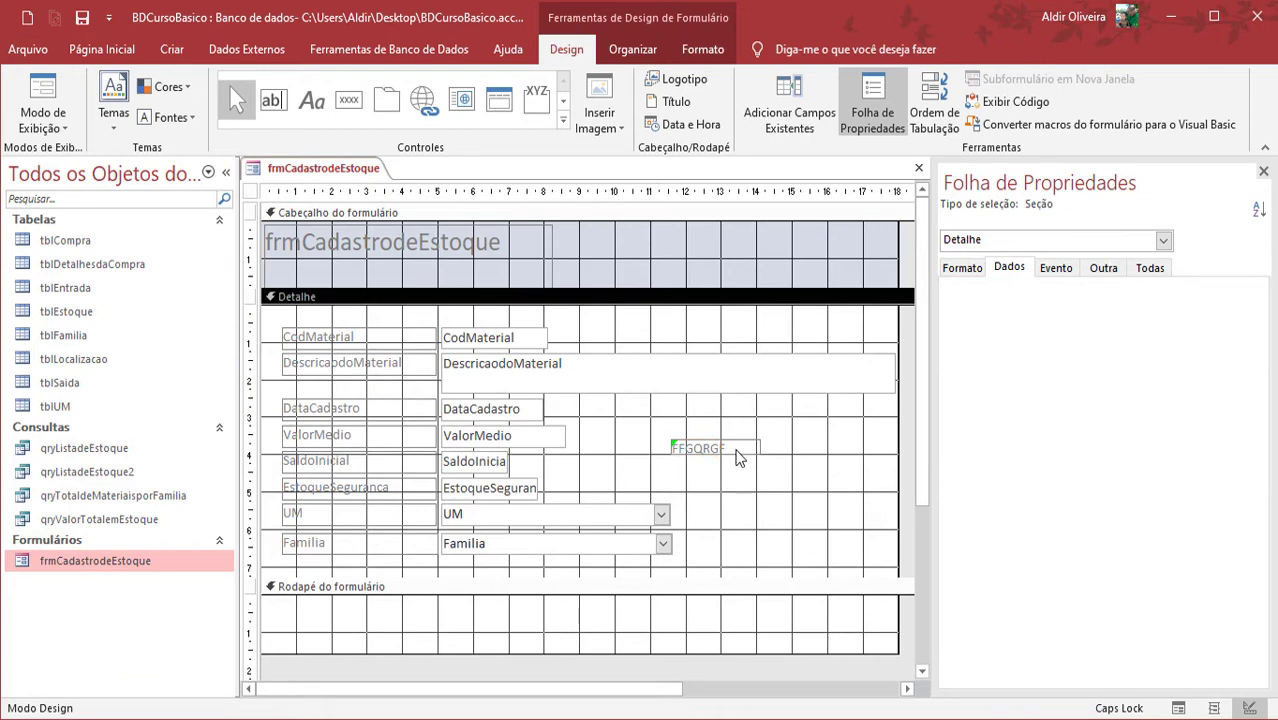
pyautogui.click(736, 449)
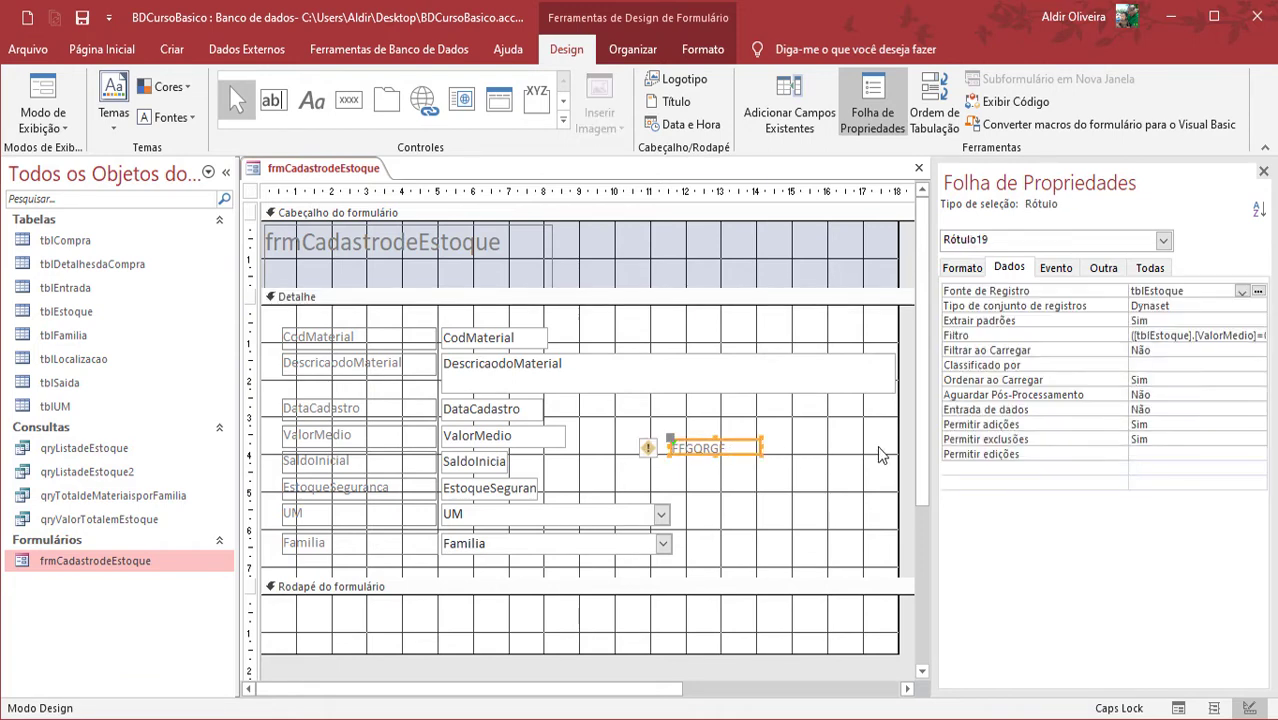
pyautogui.press('Delete')
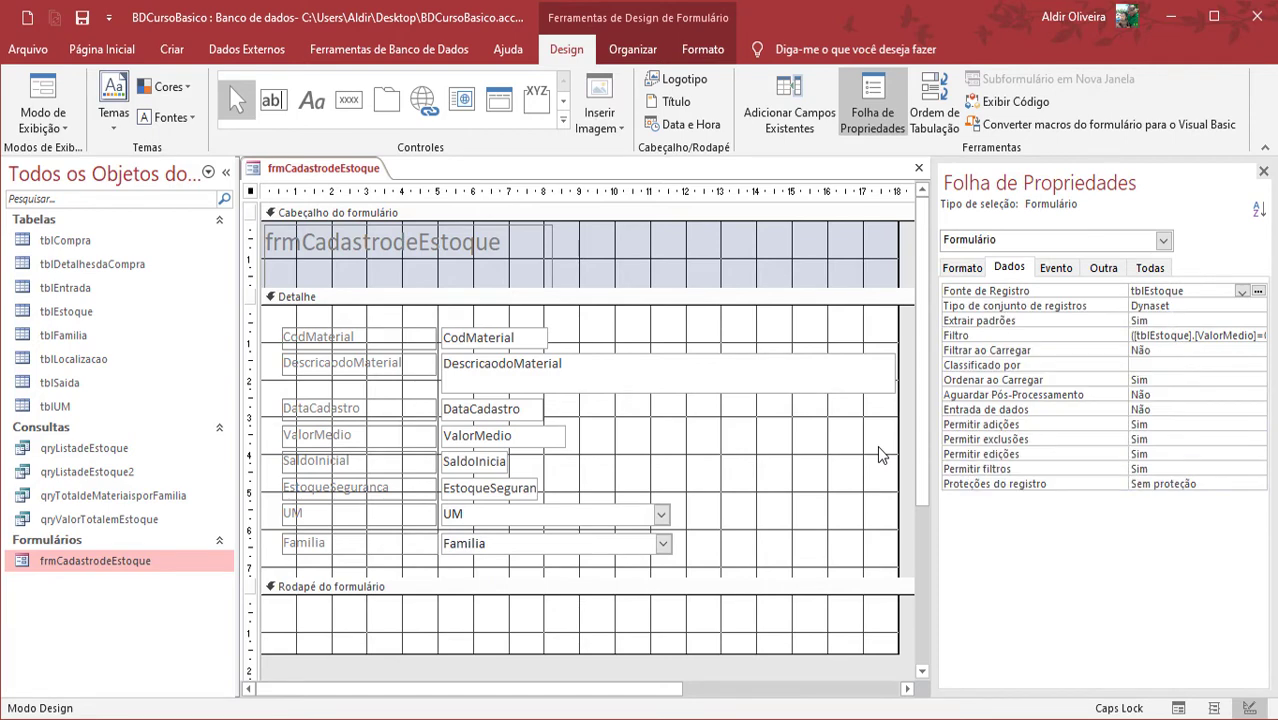
# - Draw a list box about 4.7 by 3.8 cm below the DescricaodoMaterial text box, cancelling its wizard
pyautogui.click(564, 102)
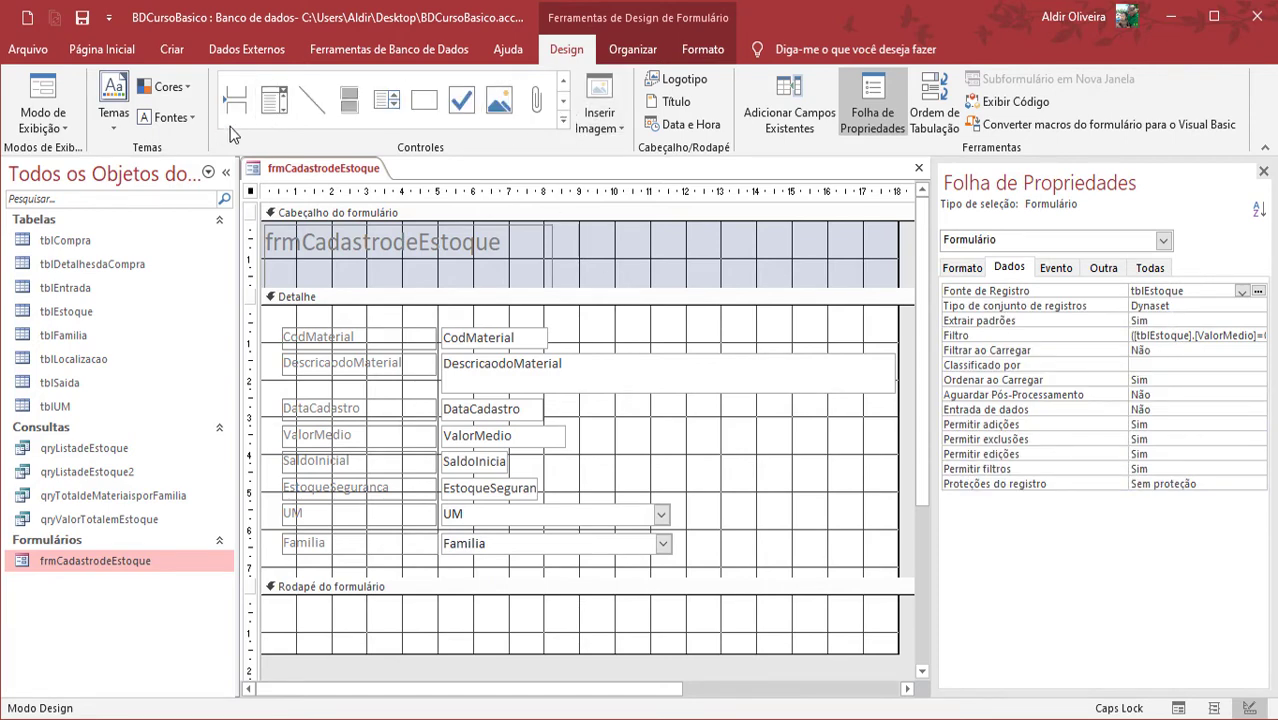
pyautogui.click(297, 111)
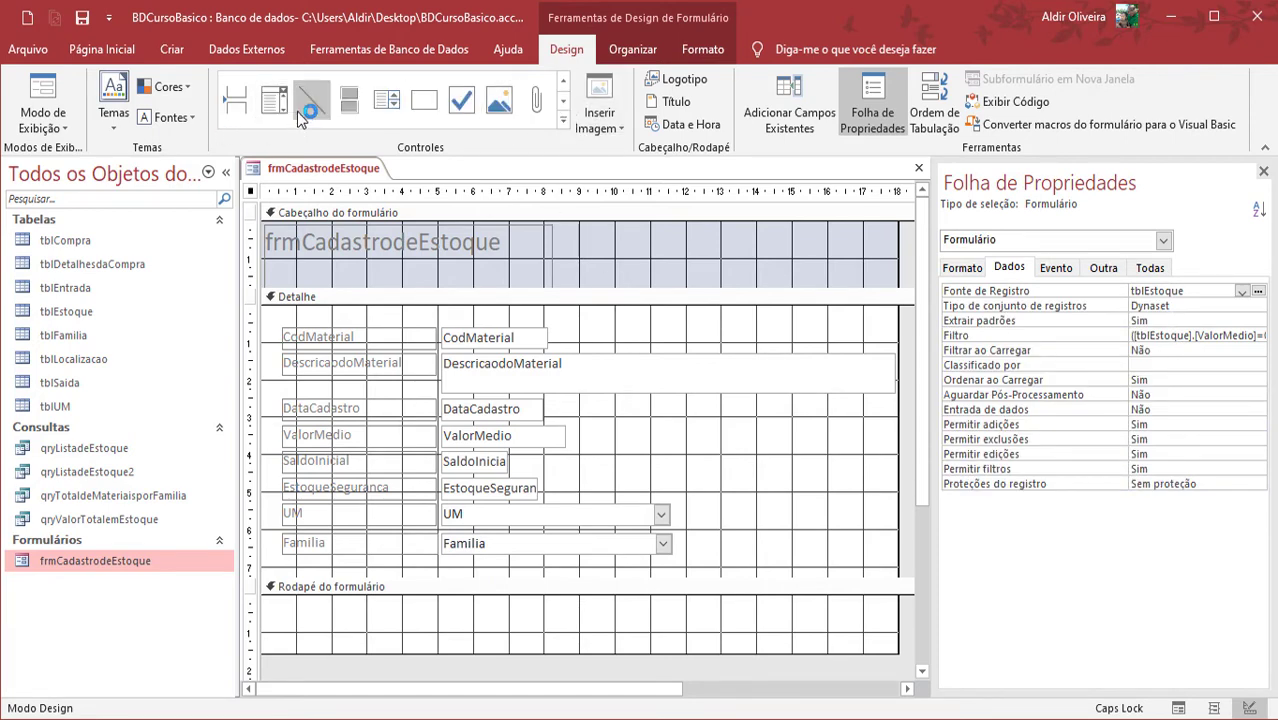
pyautogui.click(387, 102)
pyautogui.moveTo(692, 416); pyautogui.dragTo(858, 558)
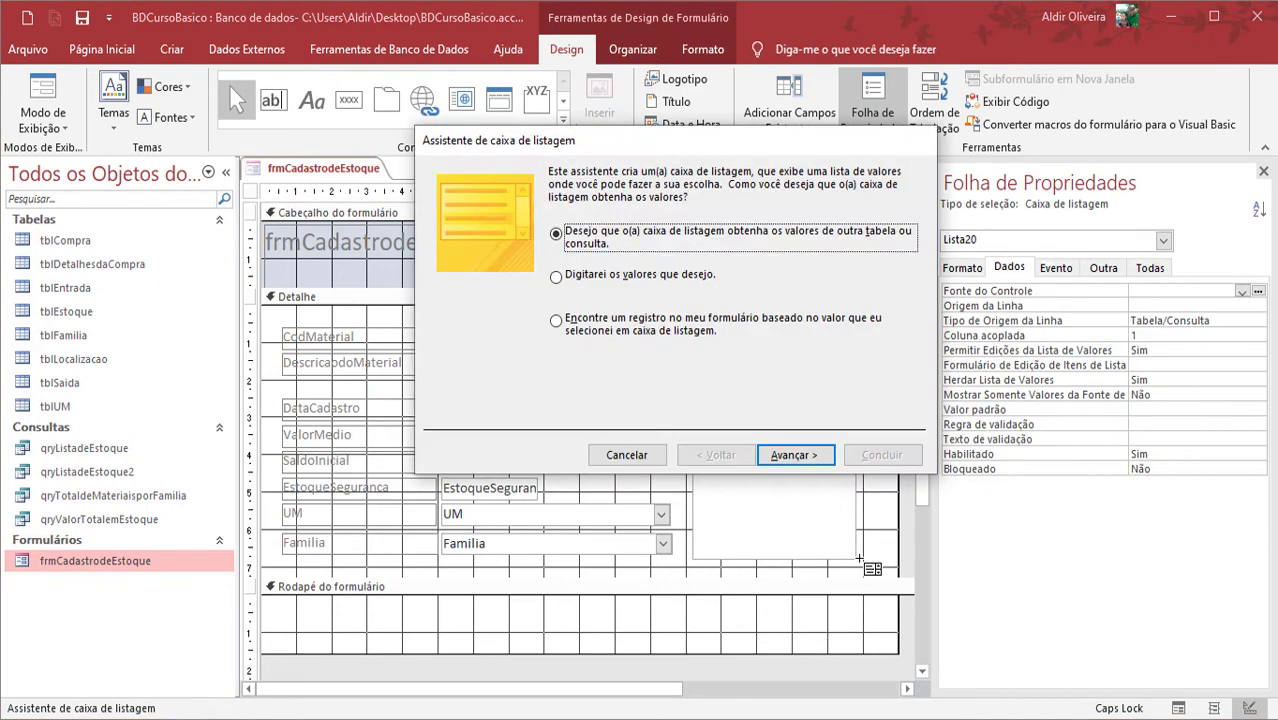
pyautogui.click(628, 455)
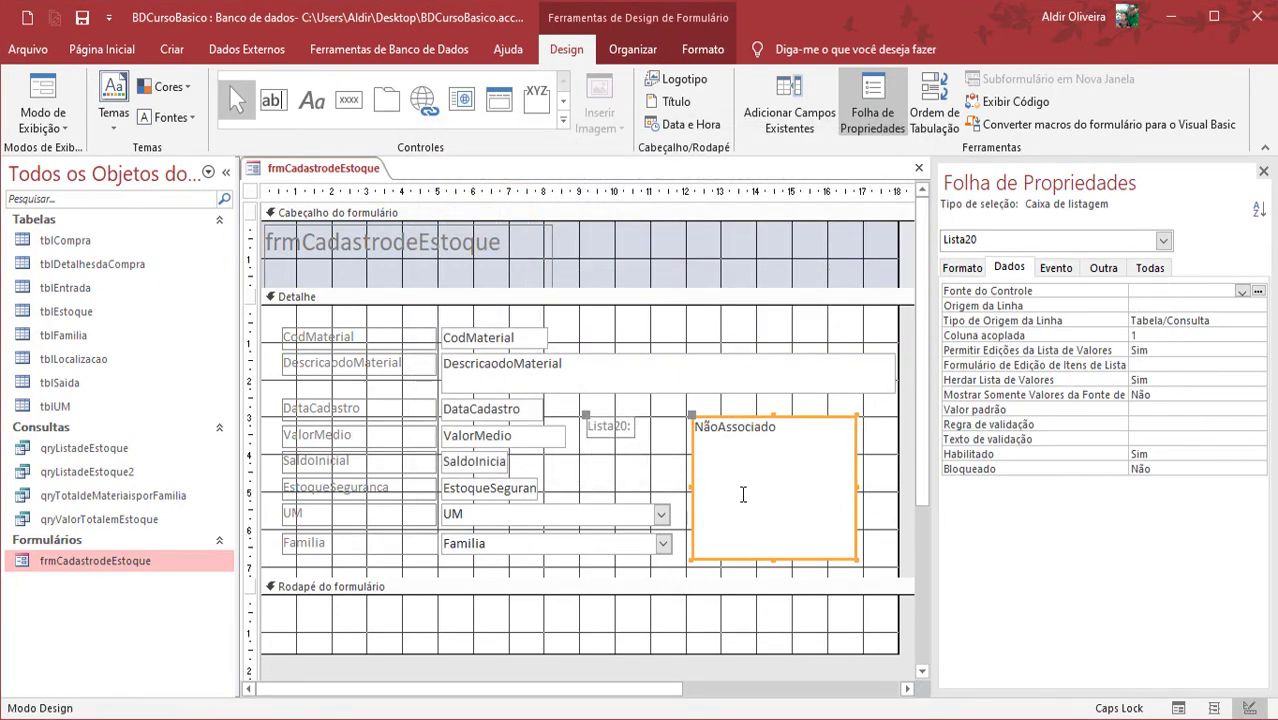
# - Compare the data properties of the UM combo box with those of the new list box
pyautogui.click(620, 494)
pyautogui.click(610, 520)
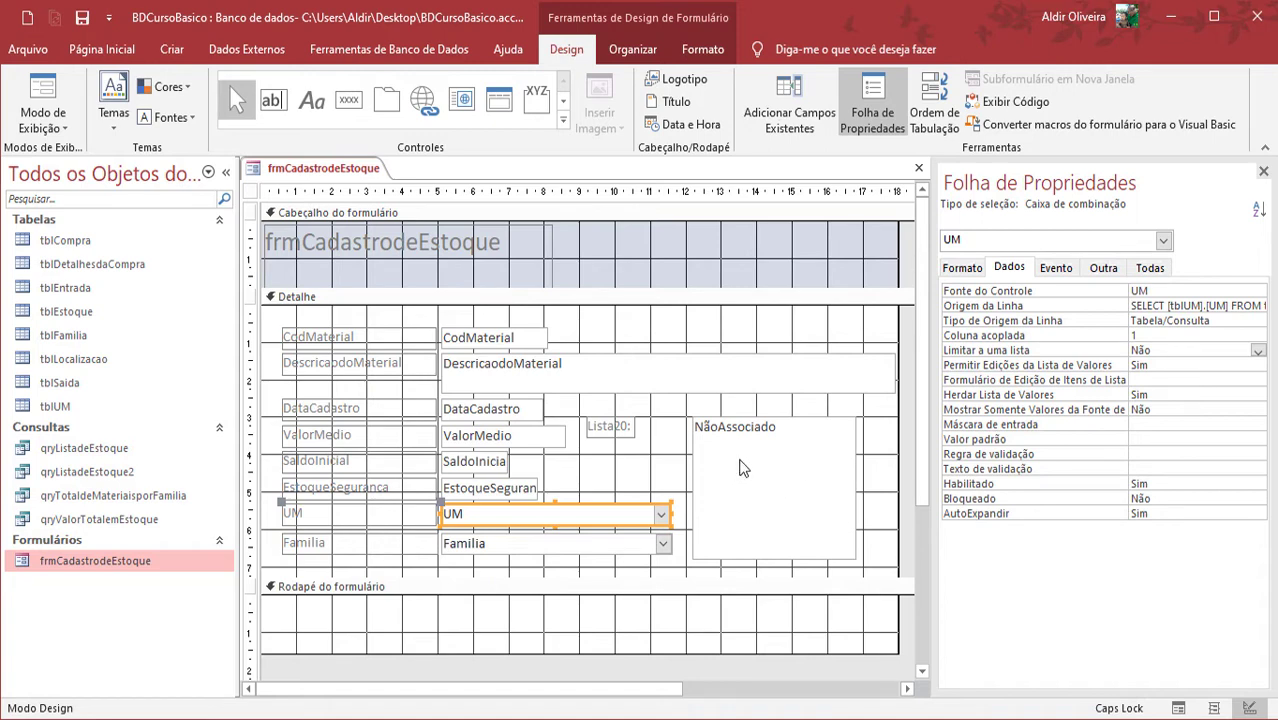
pyautogui.click(790, 473)
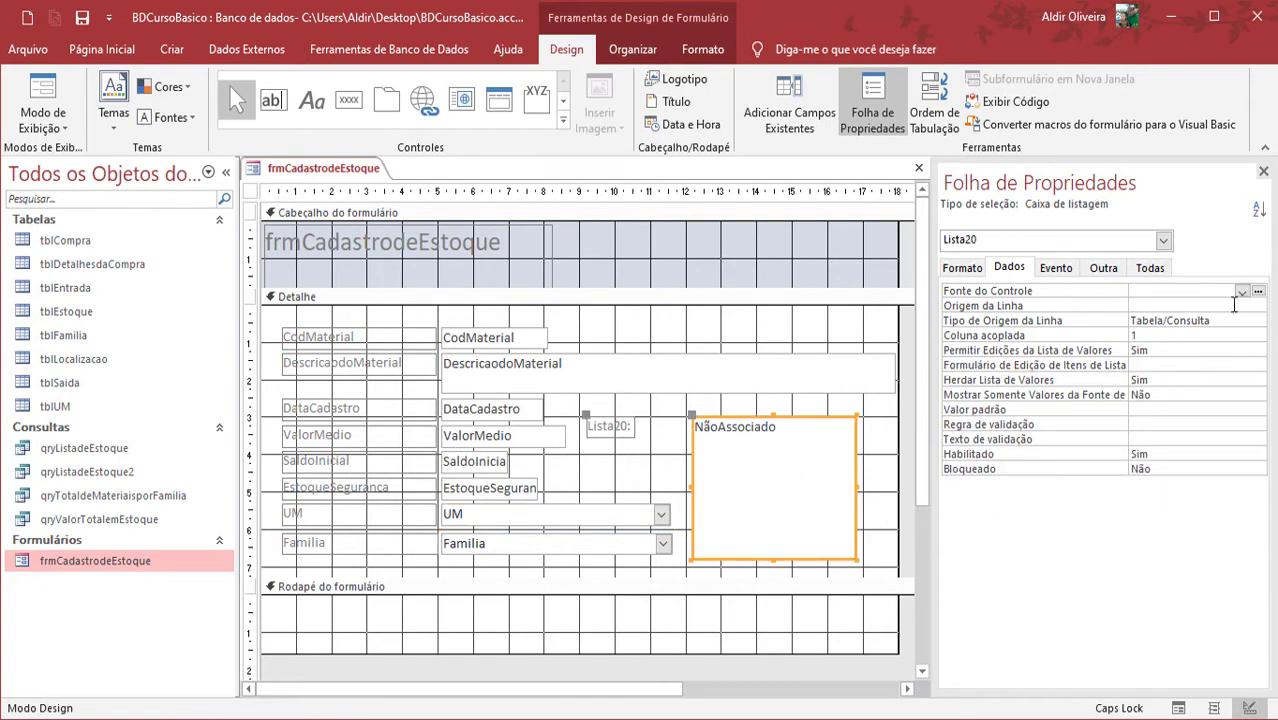
# - Start building the list box's row source query from tblFamilia and add the iDFamilia field
pyautogui.click(1265, 307)
pyautogui.click(1259, 306)
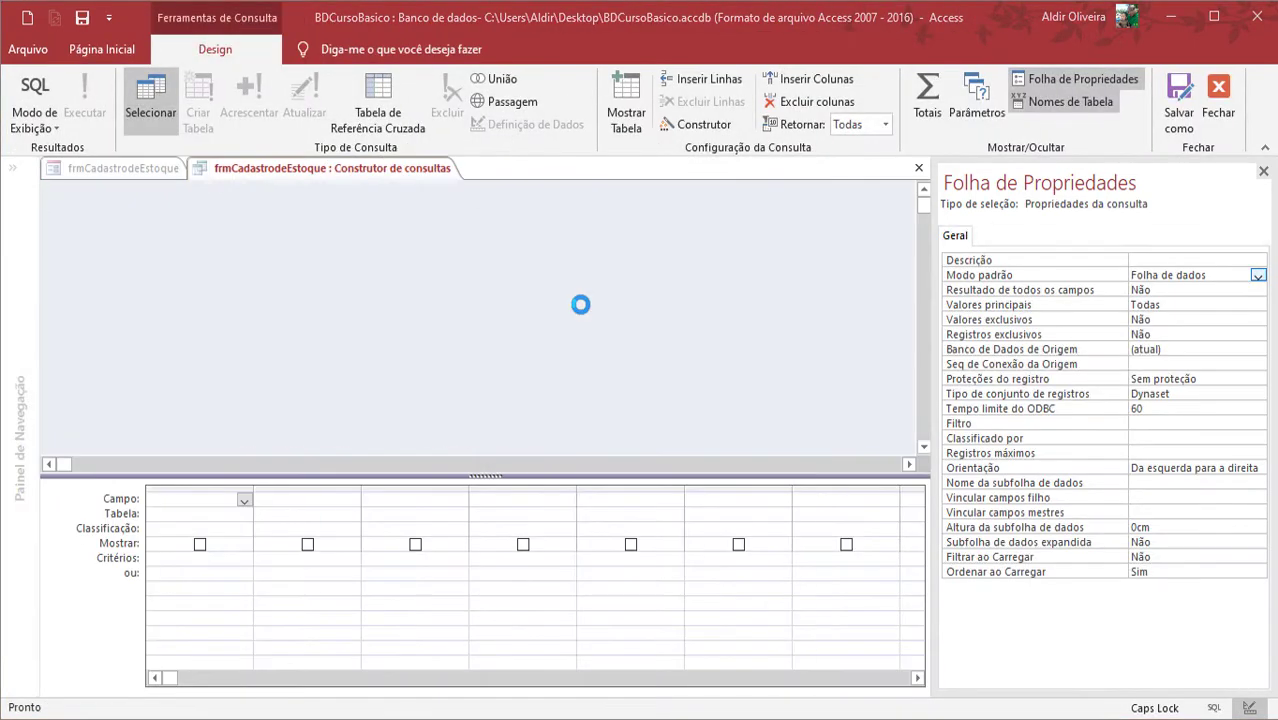
pyautogui.click(548, 336)
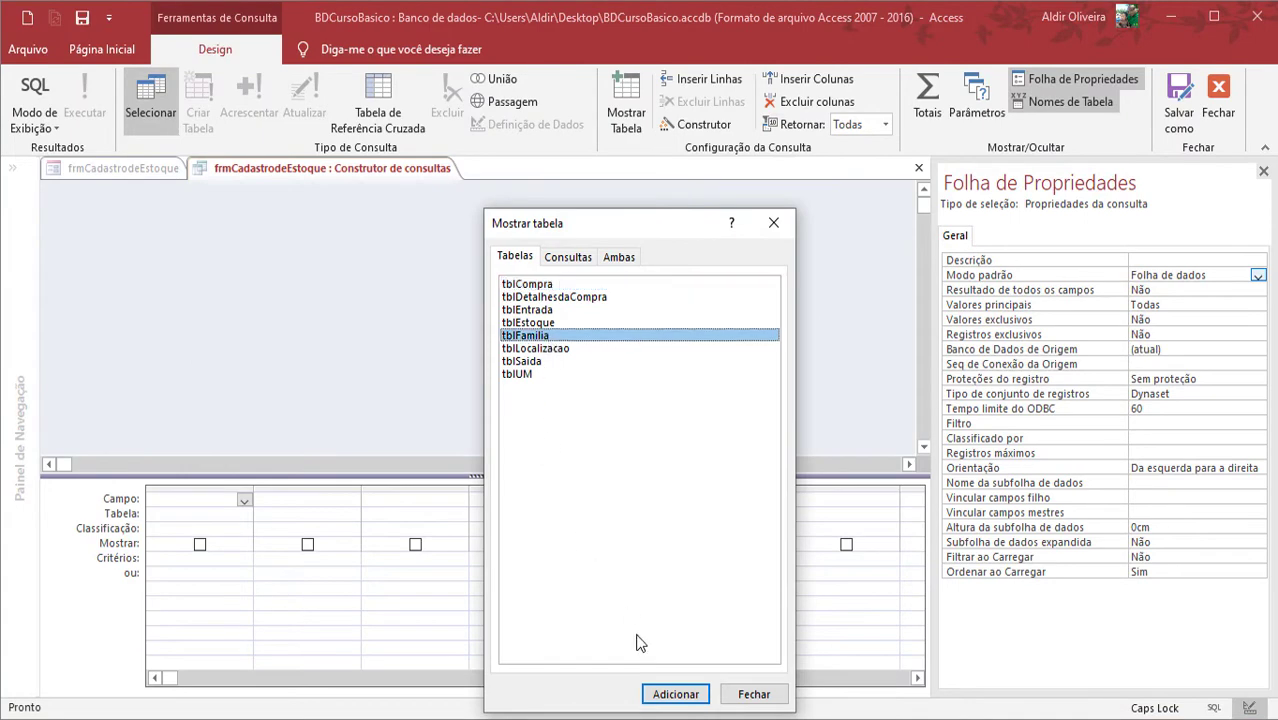
pyautogui.click(675, 694)
pyautogui.click(754, 694)
pyautogui.doubleClick(150, 250)
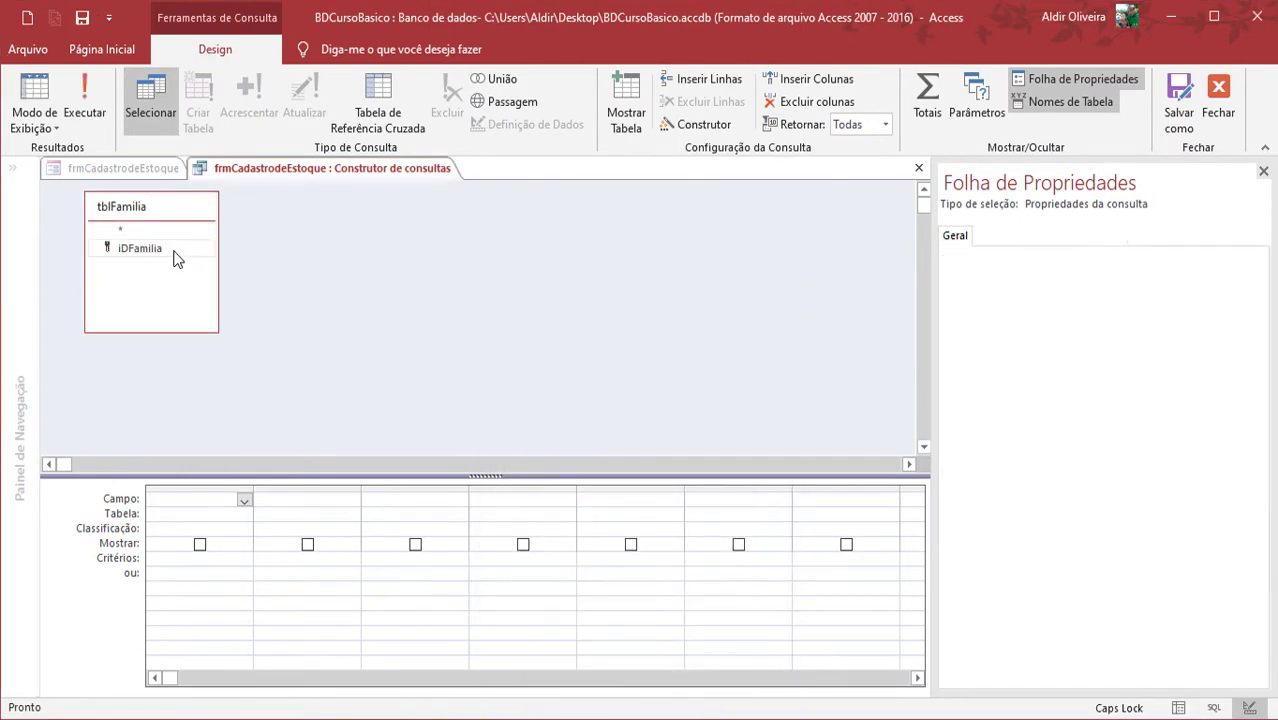
# - Sort iDFamilia in ascending order and run the query
pyautogui.click(230, 529)
pyautogui.click(244, 529)
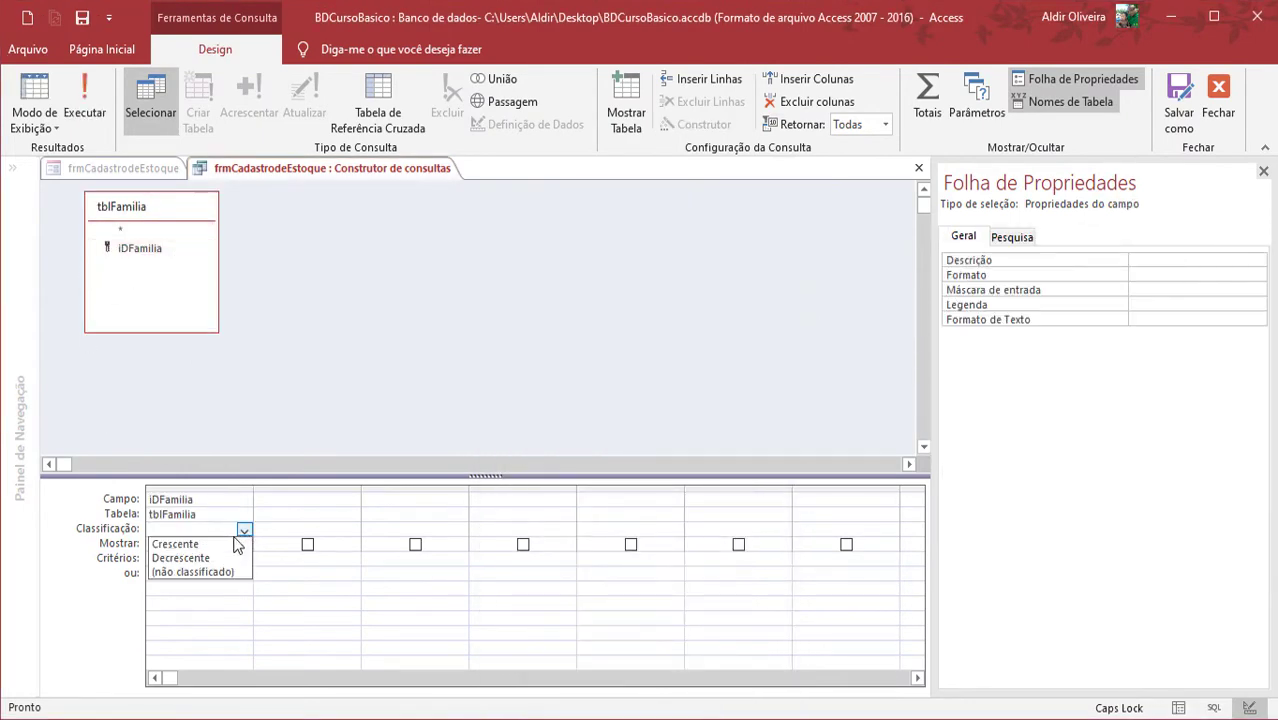
pyautogui.click(228, 544)
pyautogui.click(90, 105)
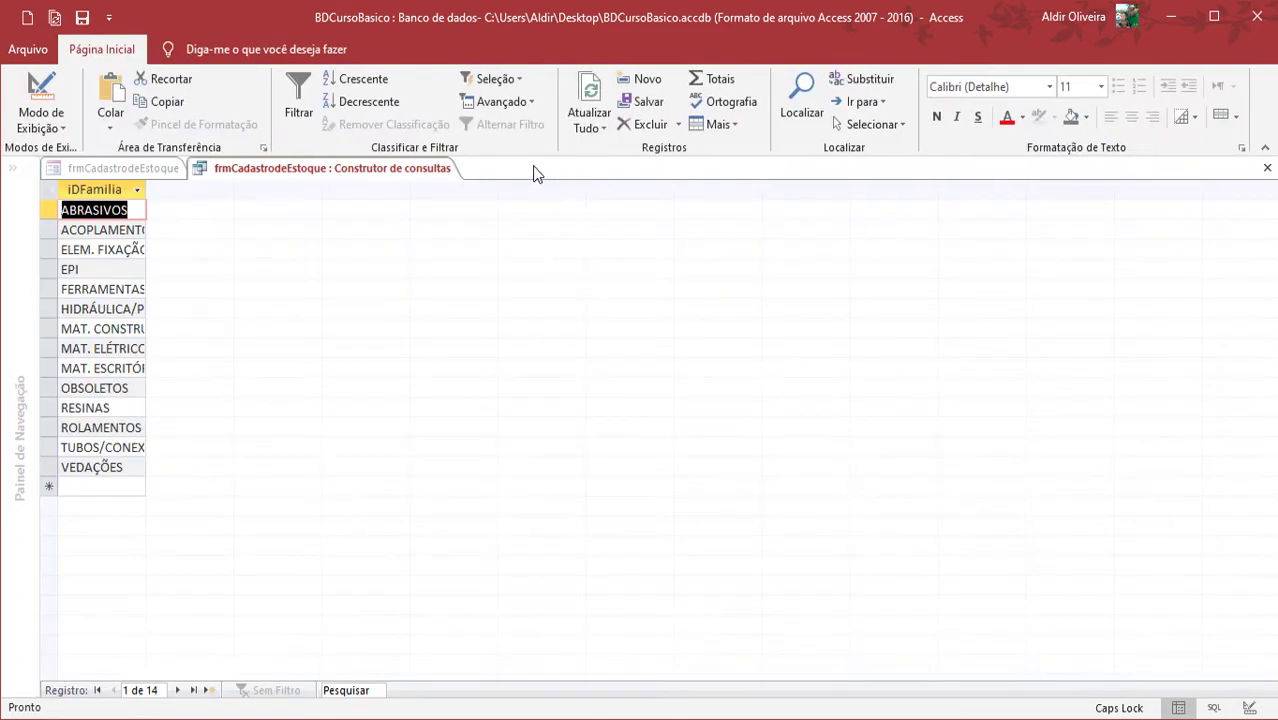
# - Close the query builder, keeping the query as the list box's row source
pyautogui.rightClick(420, 177)
pyautogui.click(421, 173)
pyautogui.rightClick(421, 173)
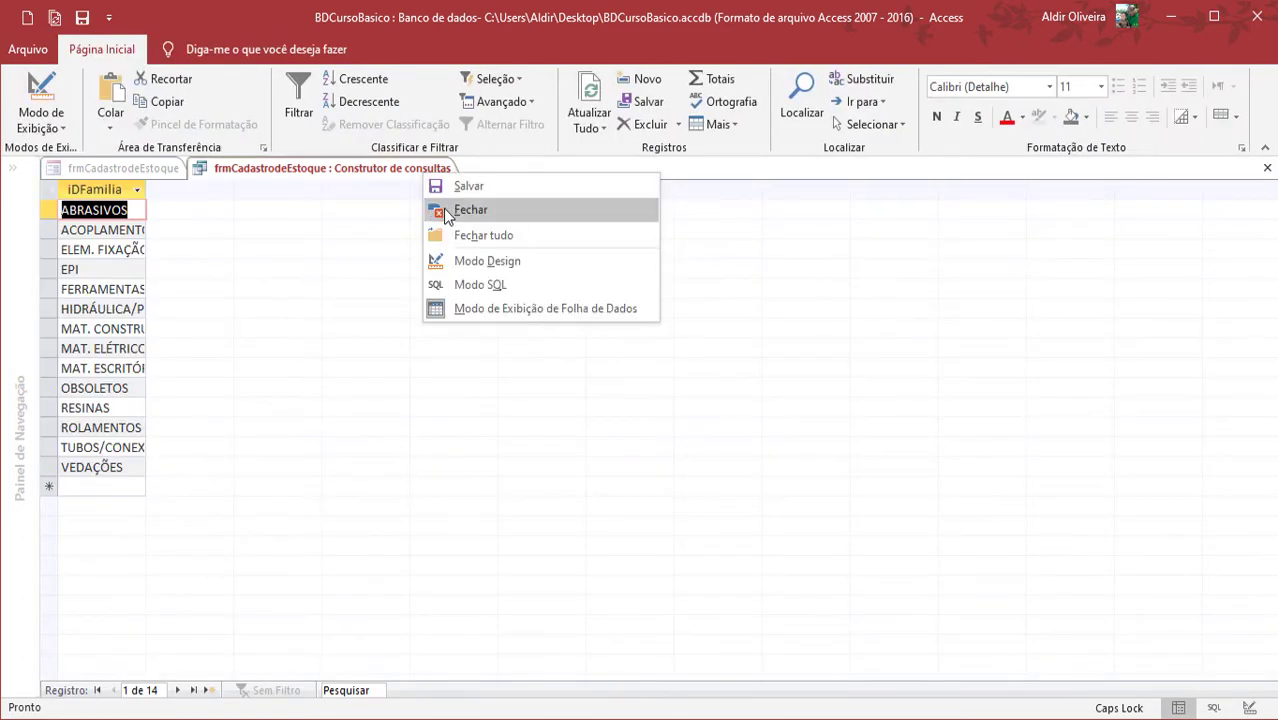
pyautogui.click(445, 257)
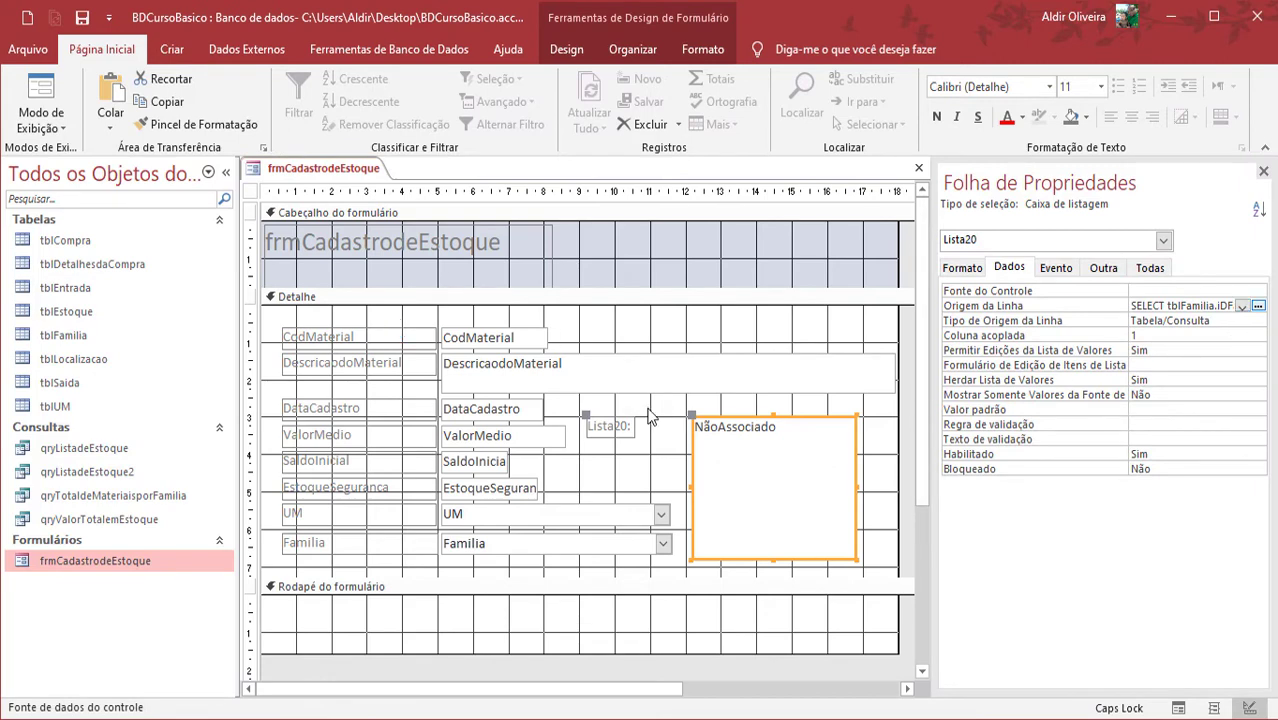
# - Save and close frmCadastrodeEstoque, and reopen it in Form view
pyautogui.click(648, 416)
pyautogui.click(722, 448)
pyautogui.click(88, 19)
pyautogui.rightClick(315, 168)
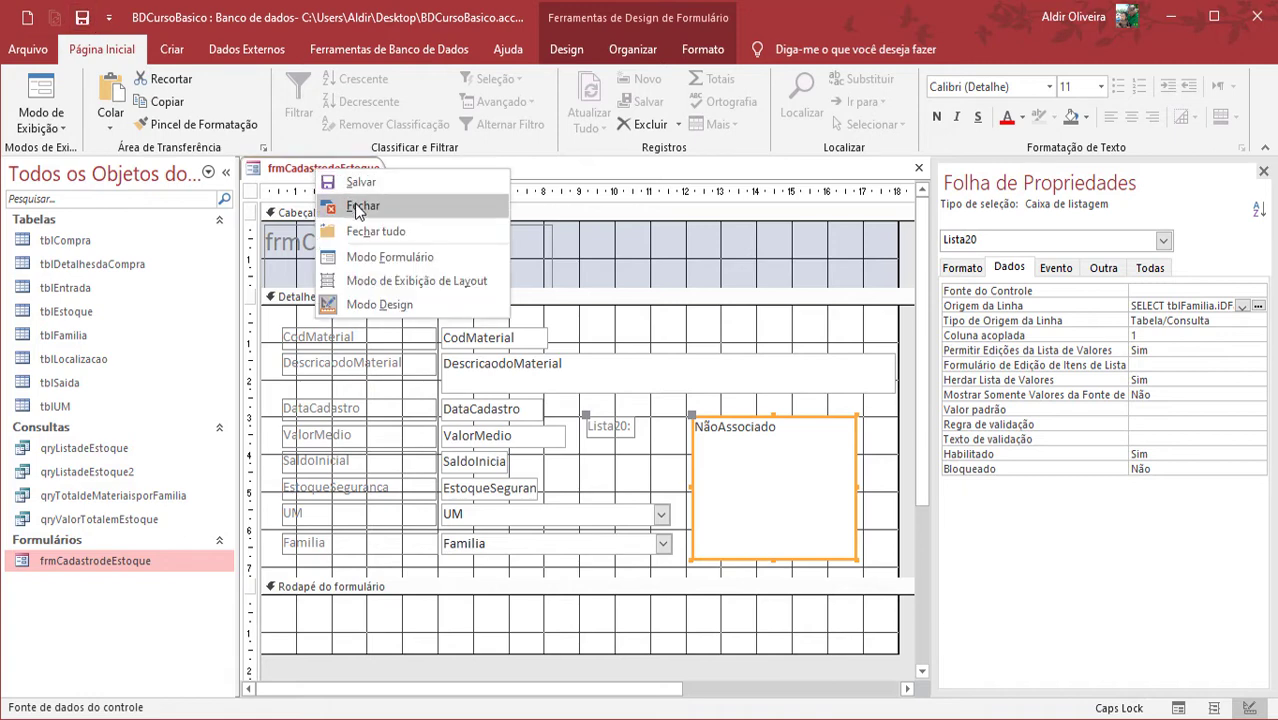
pyautogui.click(360, 202)
pyautogui.doubleClick(126, 560)
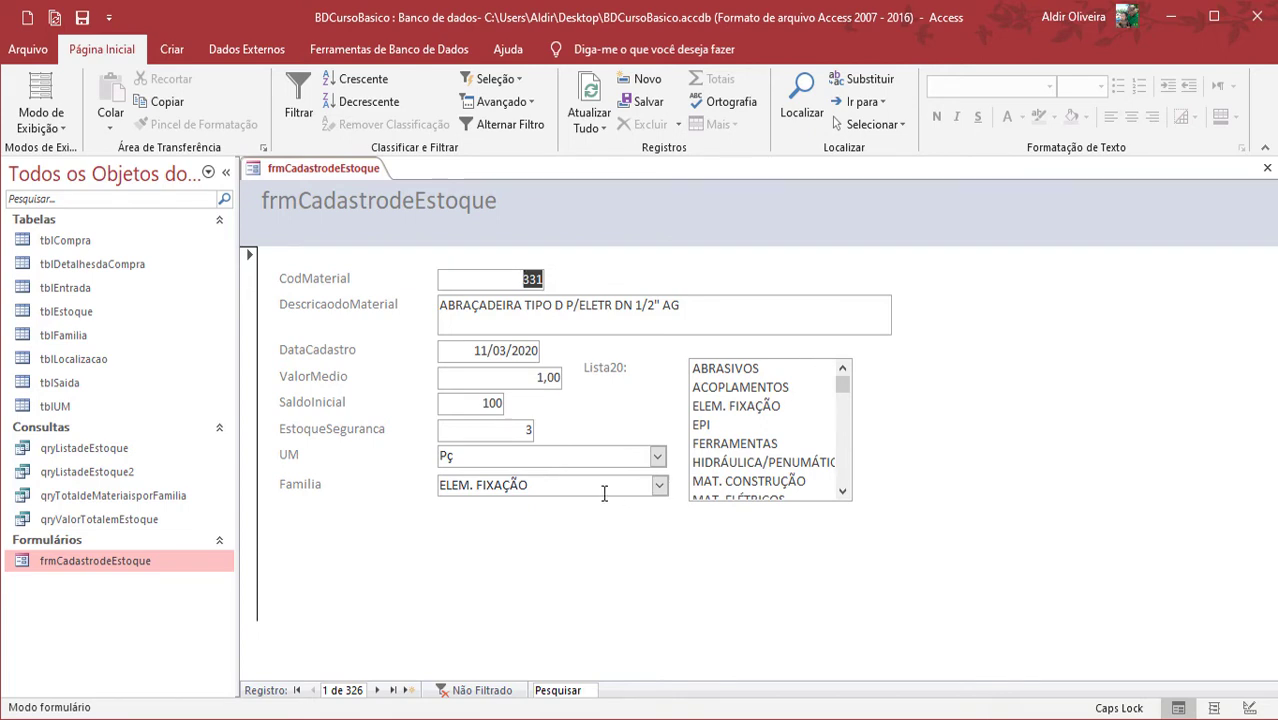
# - Compare the options in the Familia combo box with the entries in the new list box, looking through the whole list
pyautogui.click(659, 486)
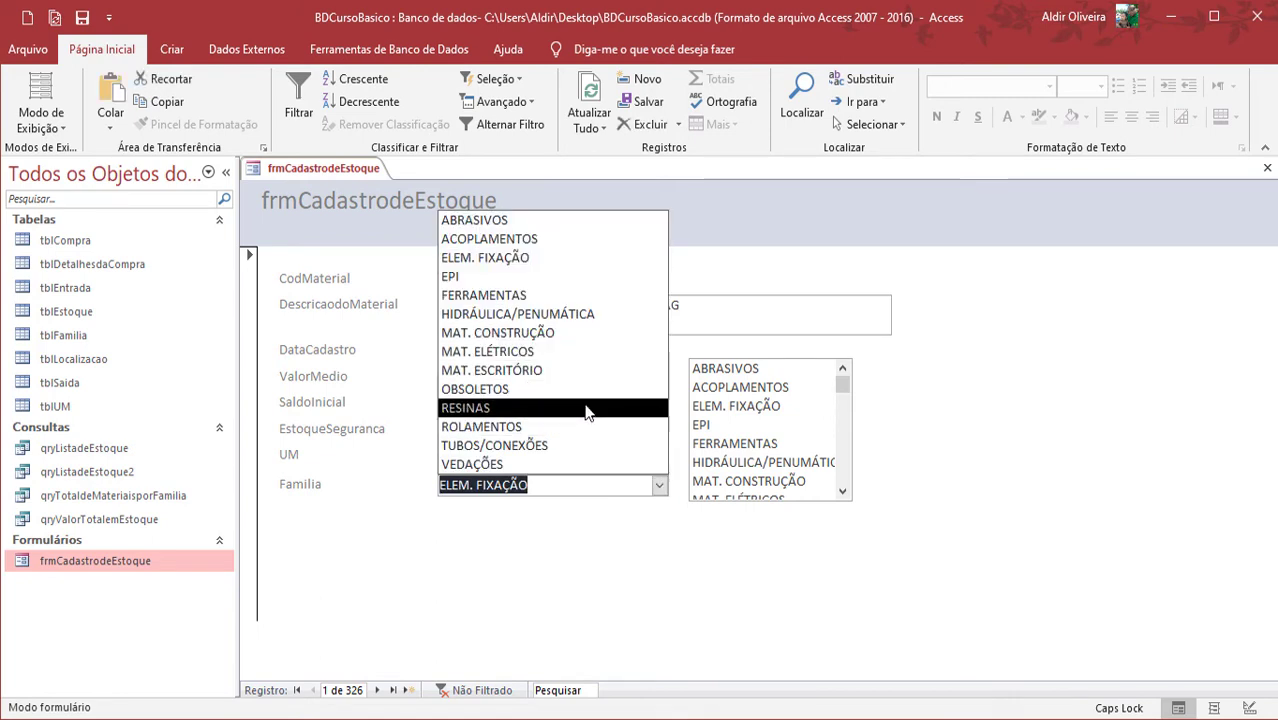
pyautogui.click(550, 569)
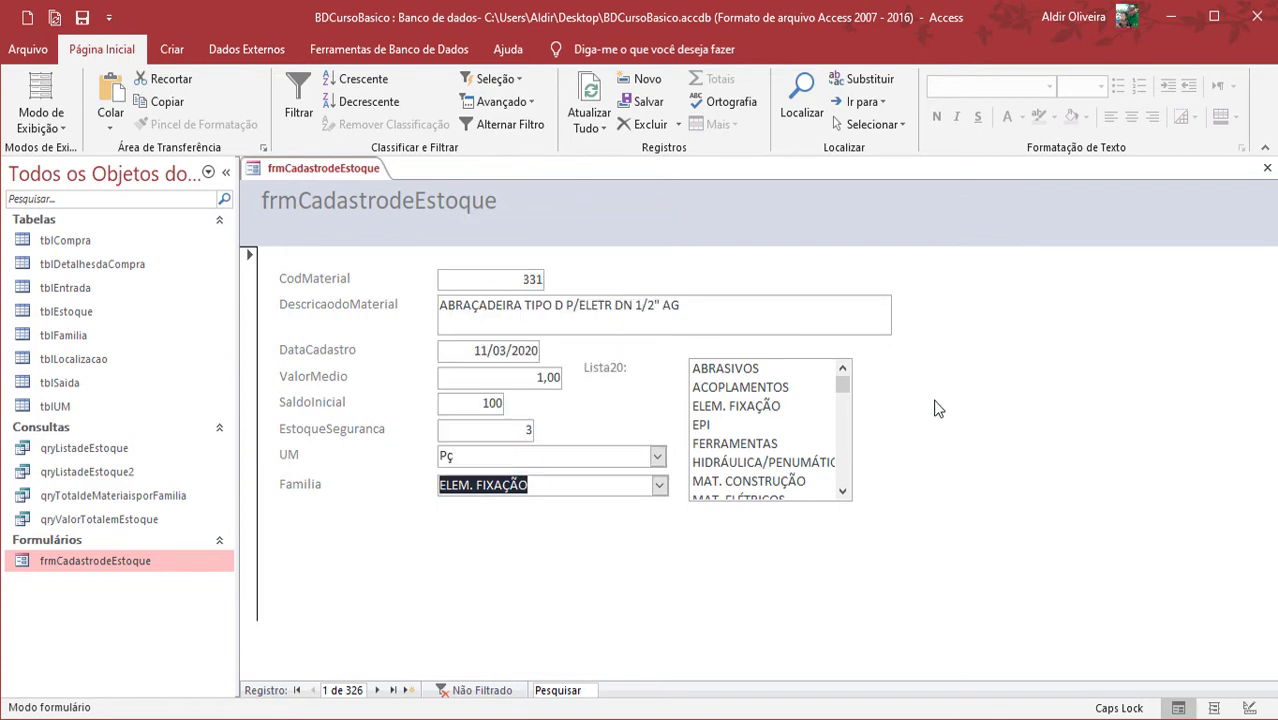
pyautogui.click(846, 386)
pyautogui.moveTo(846, 396)
pyautogui.mouseDown()
pyautogui.moveTo(848, 465)
pyautogui.moveTo(843, 392)
pyautogui.mouseUp()
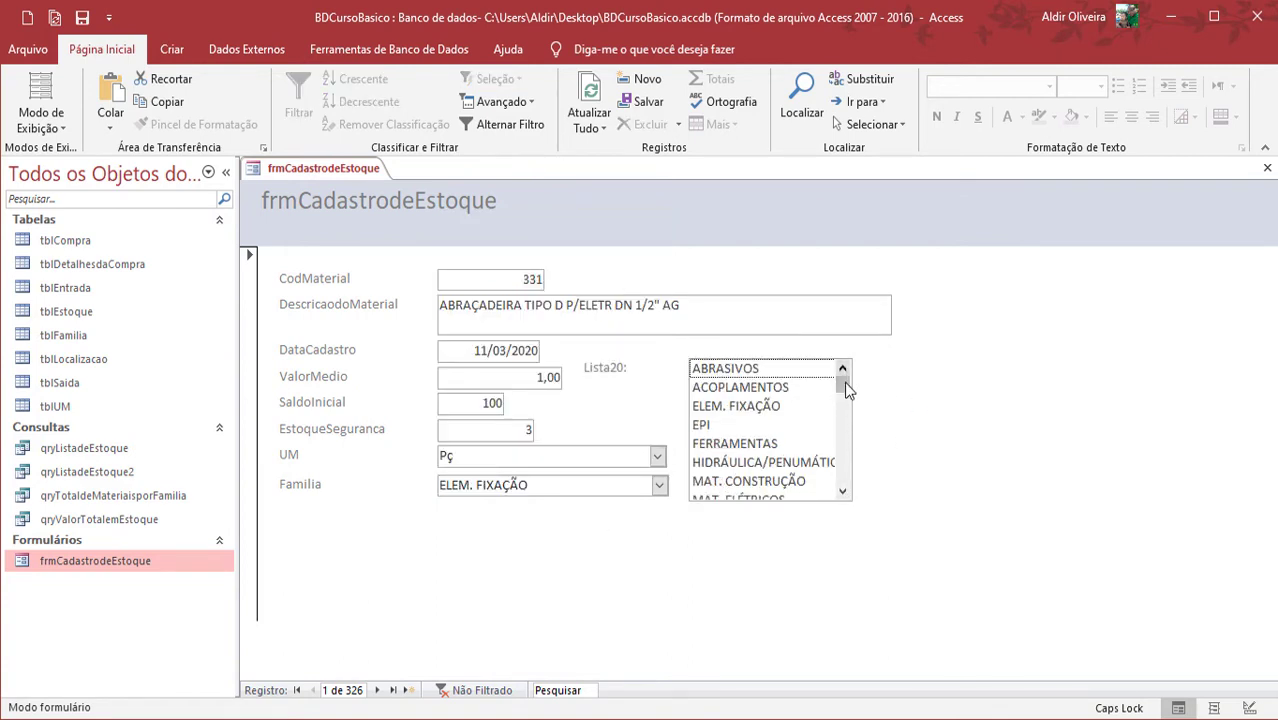
pyautogui.click(843, 491)
pyautogui.click(843, 492)
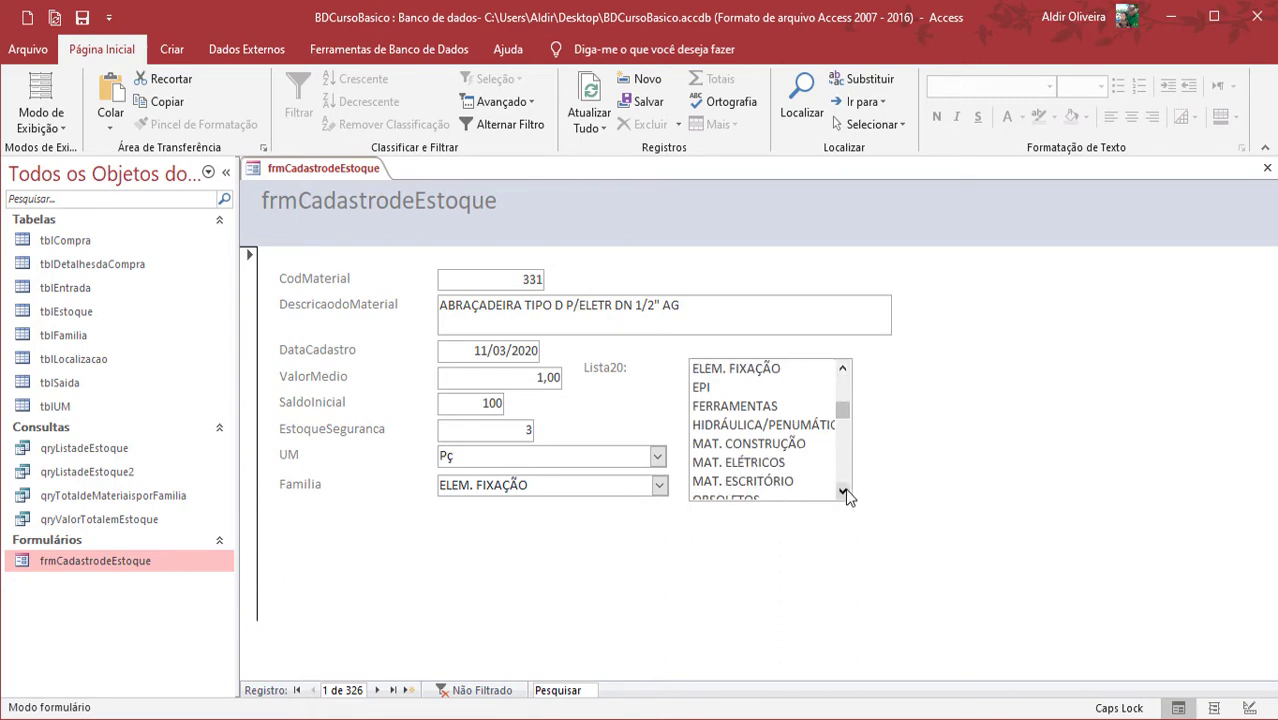
pyautogui.click(843, 492)
pyautogui.click(843, 492)
pyautogui.click(843, 492)
pyautogui.click(843, 492)
pyautogui.click(843, 492)
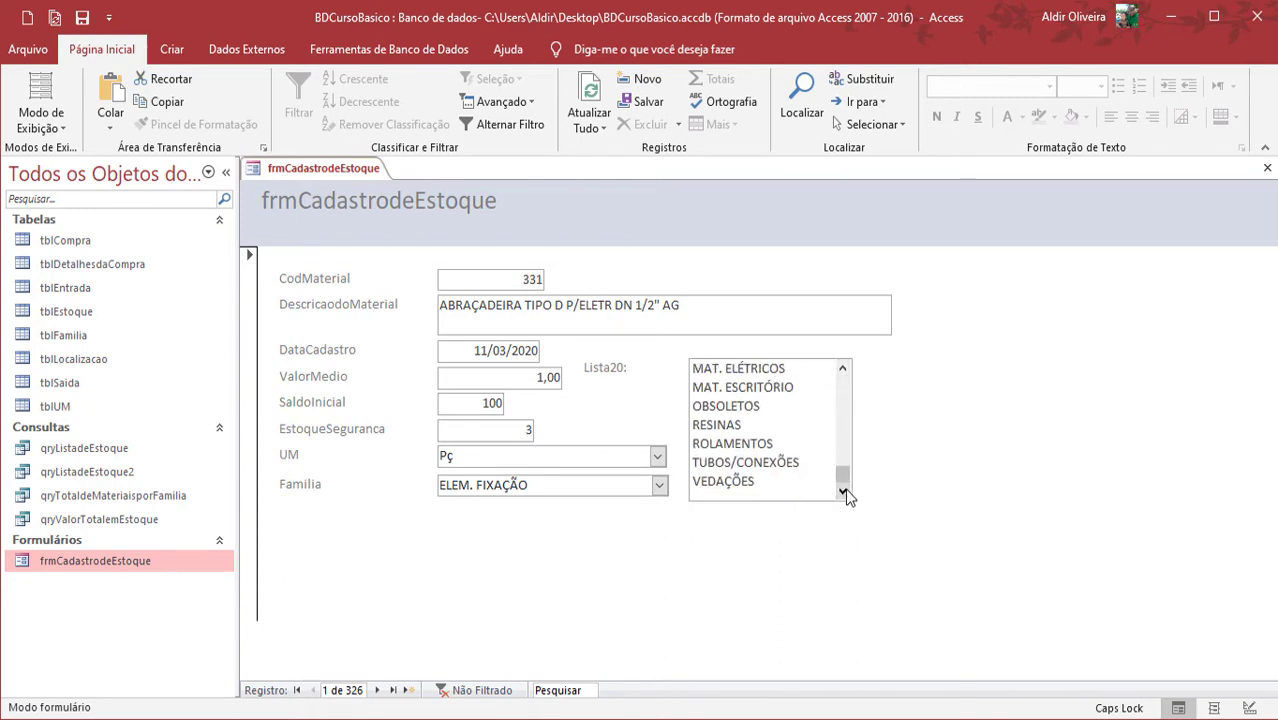
pyautogui.click(845, 369)
pyautogui.click(845, 369)
pyautogui.click(845, 369)
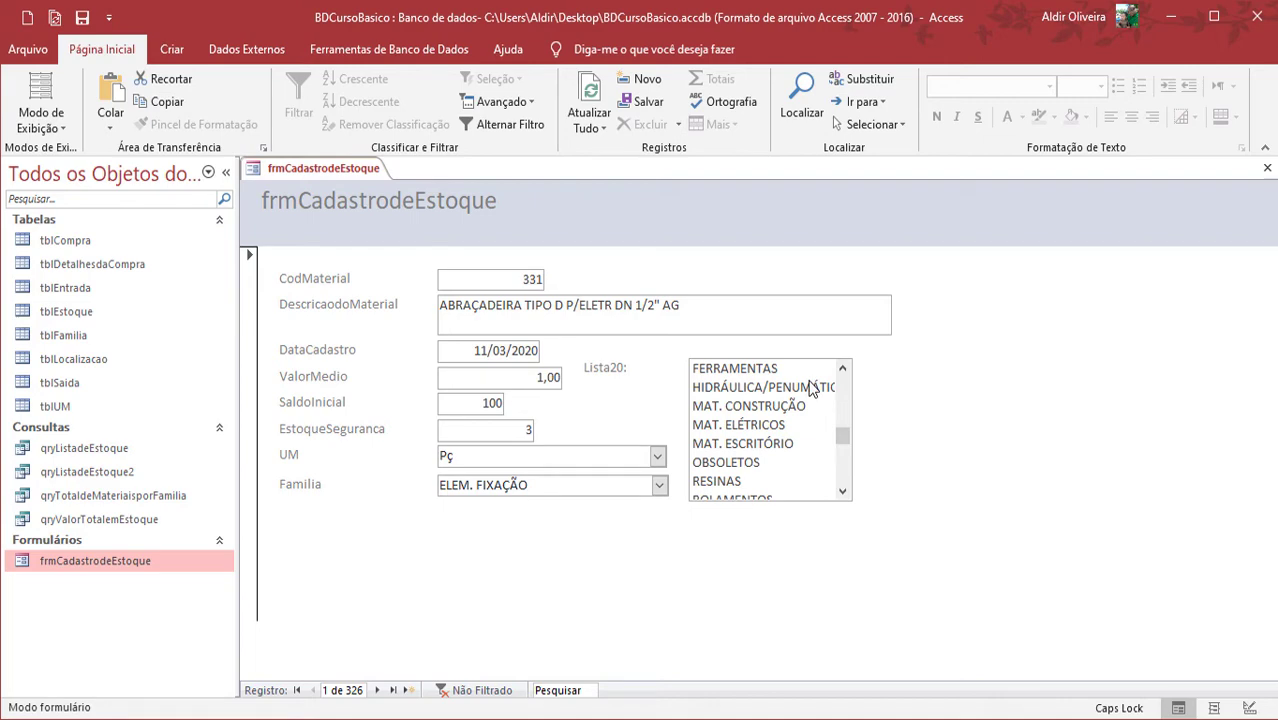
# - Return the form to Design view and delete the unbound list box with its label
pyautogui.rightClick(342, 169)
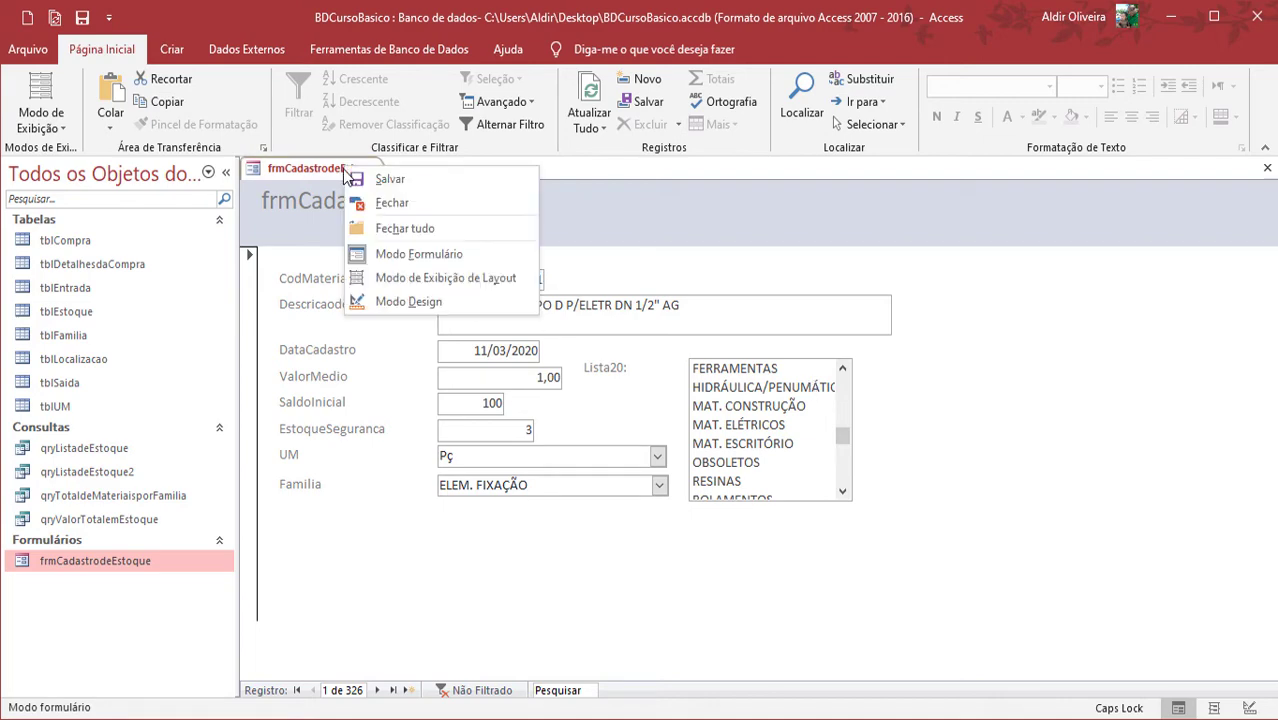
pyautogui.click(400, 302)
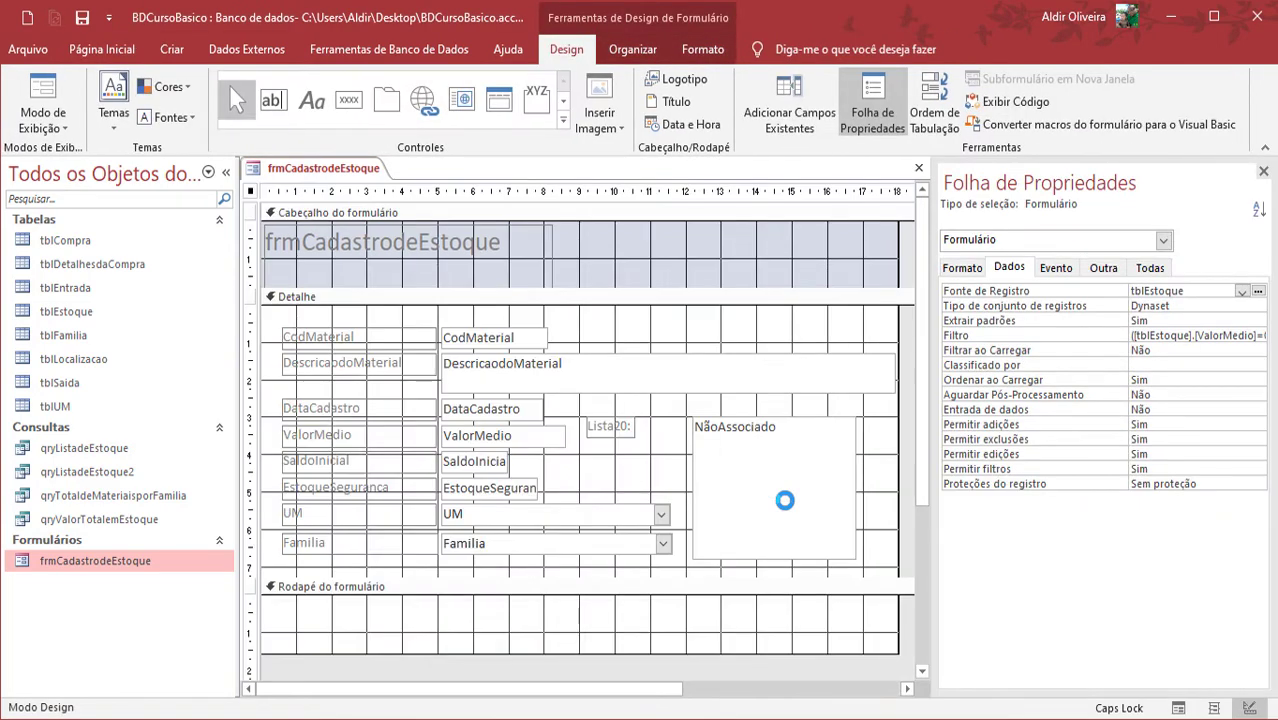
pyautogui.click(785, 504)
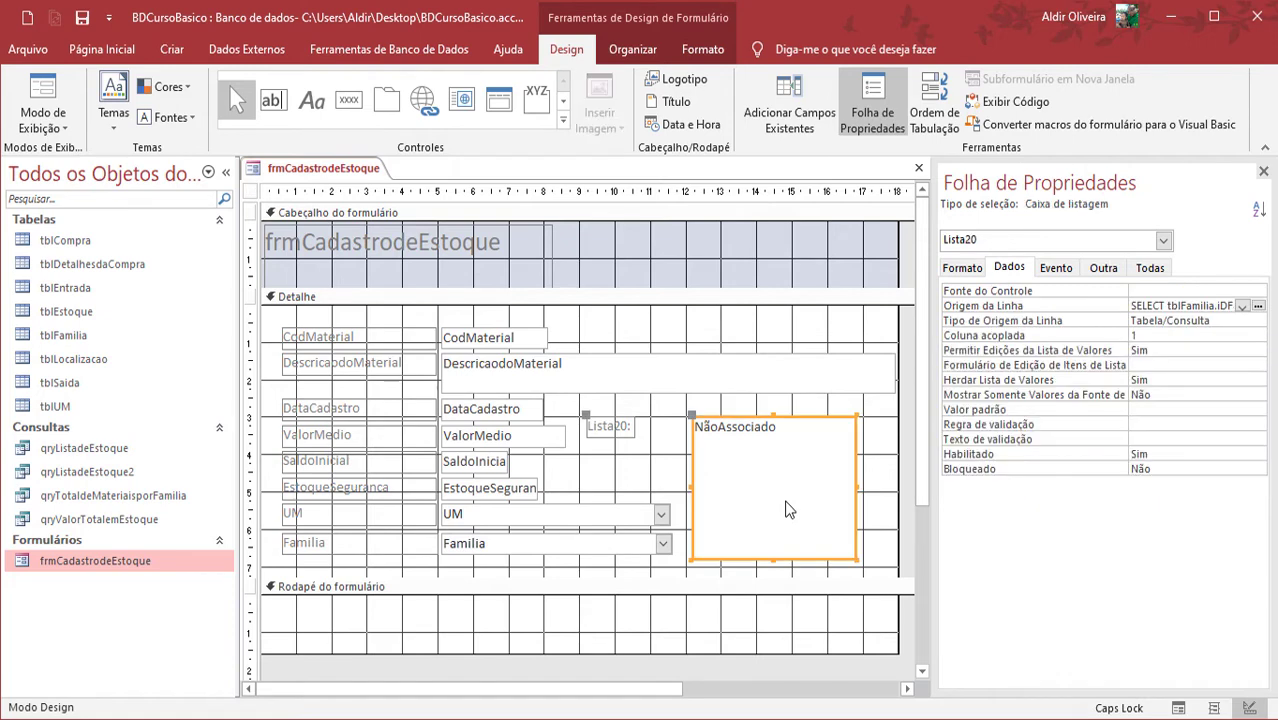
pyautogui.press('Delete')
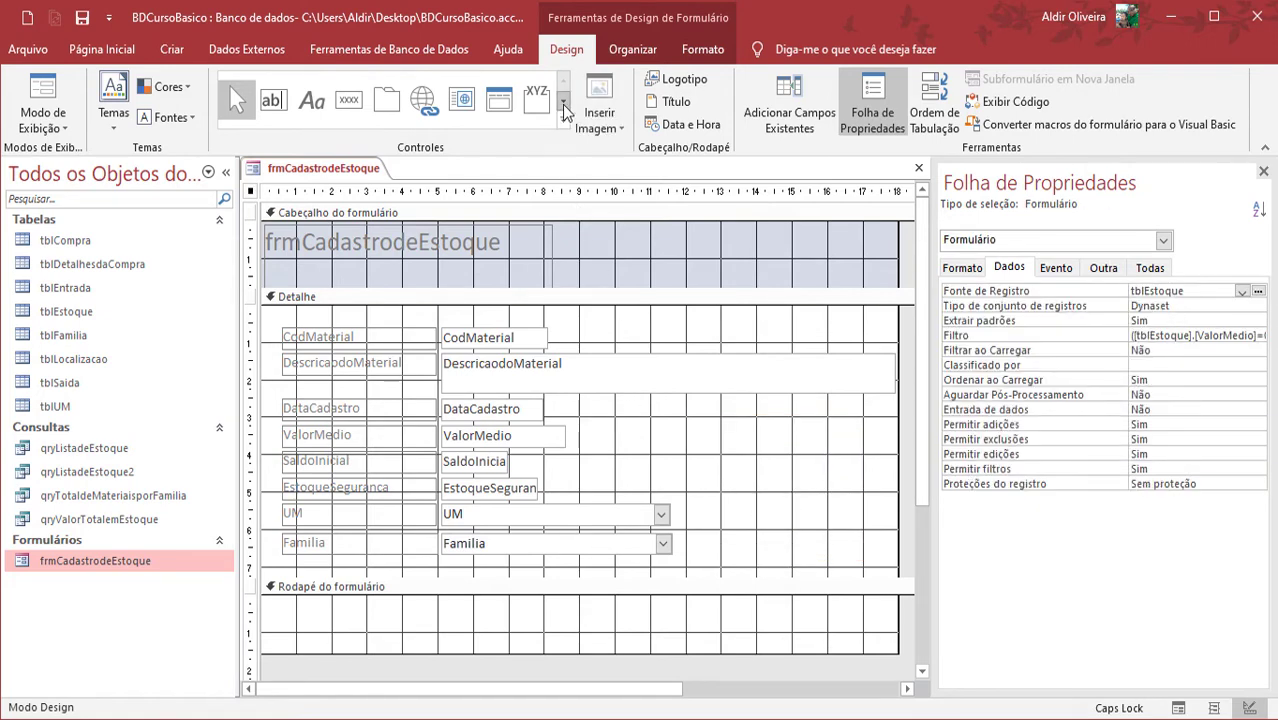
# - Draw a rectangle about 3 by 2.5 cm in the empty detail area below the DescricaodoMaterial text box
pyautogui.click(563, 104)
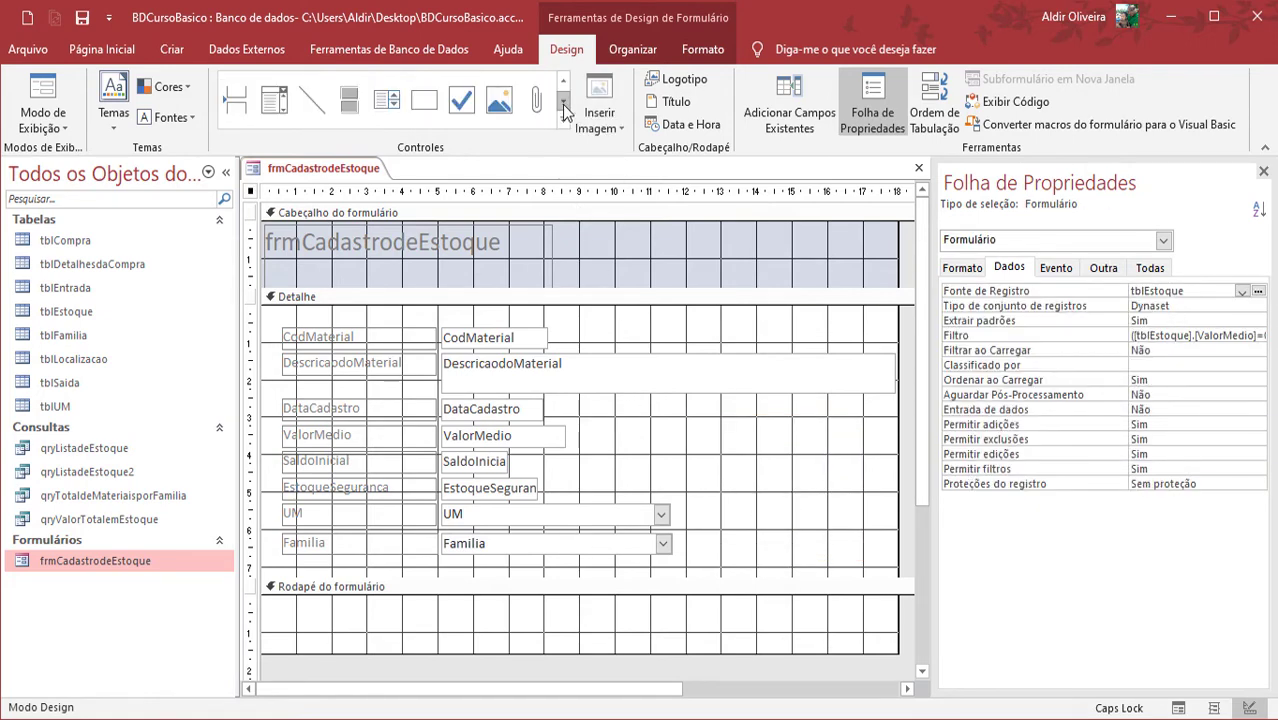
pyautogui.click(422, 101)
pyautogui.moveTo(698, 418)
pyautogui.mouseDown()
pyautogui.moveTo(736, 466)
pyautogui.moveTo(808, 512)
pyautogui.mouseUp()
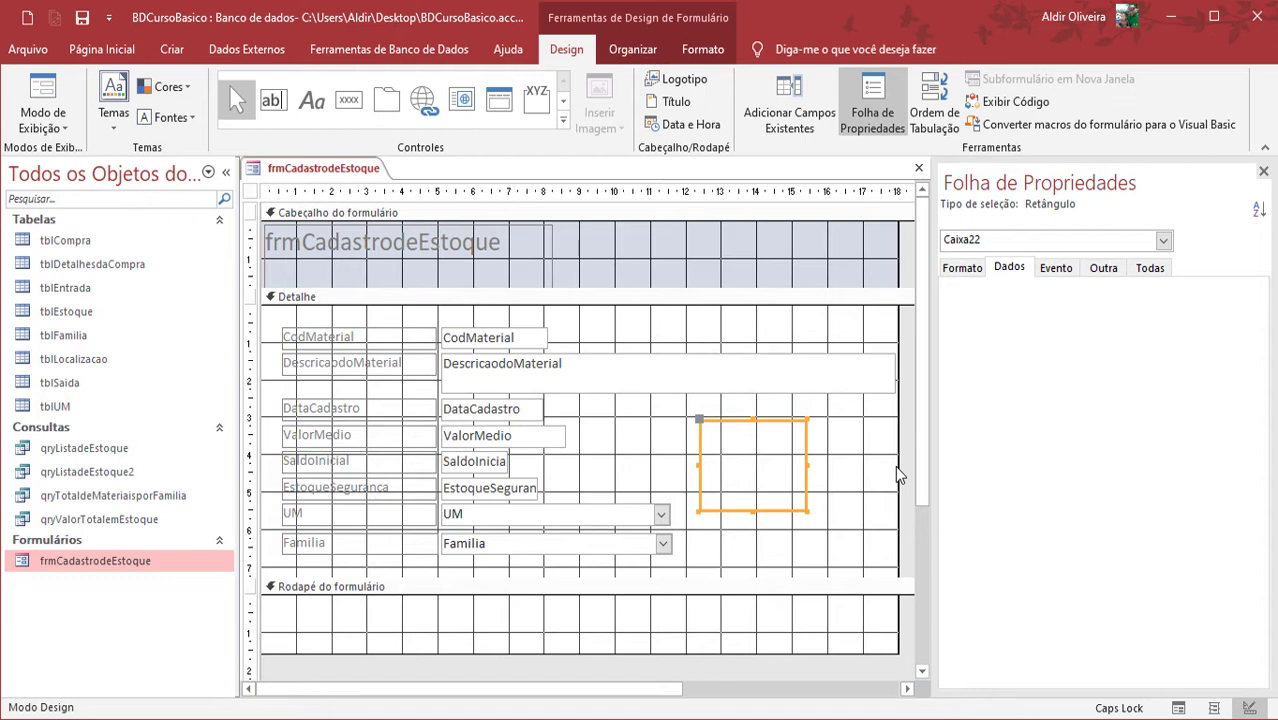
# - Draw an option group about 3 by 1 cm just beneath the rectangle, skipping its wizard
pyautogui.click(538, 104)
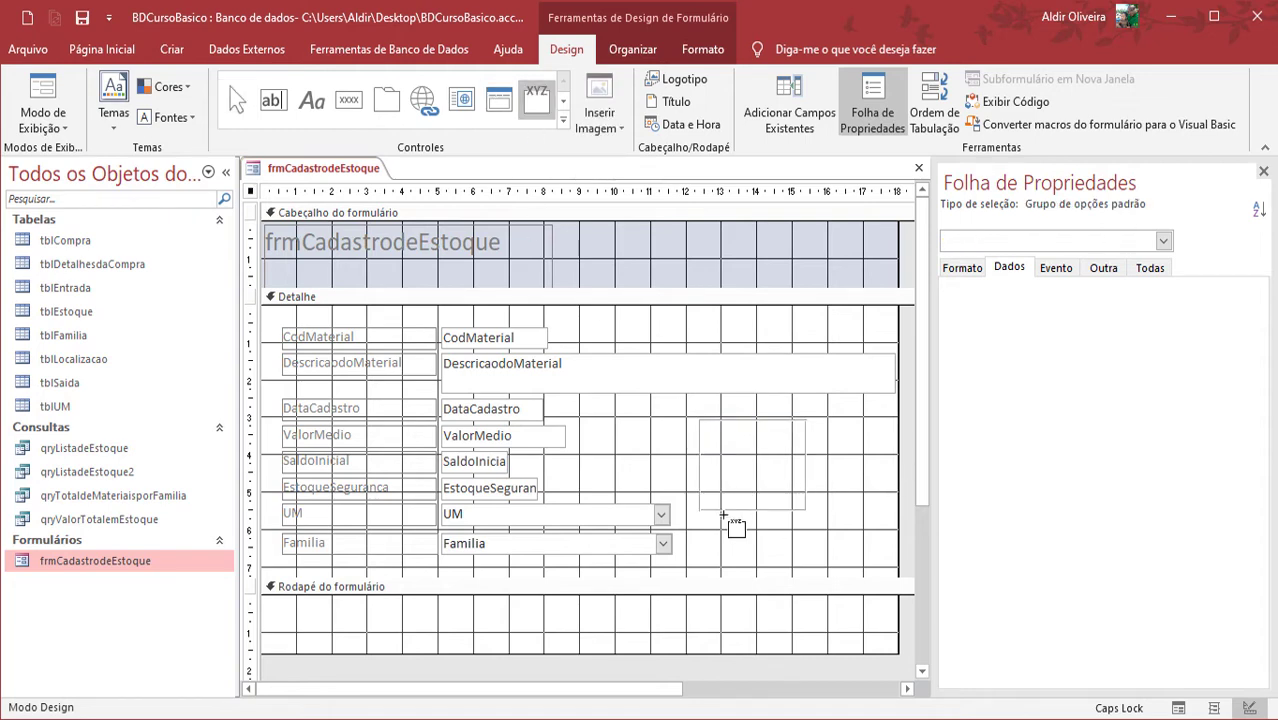
pyautogui.moveTo(720, 533); pyautogui.dragTo(835, 564)
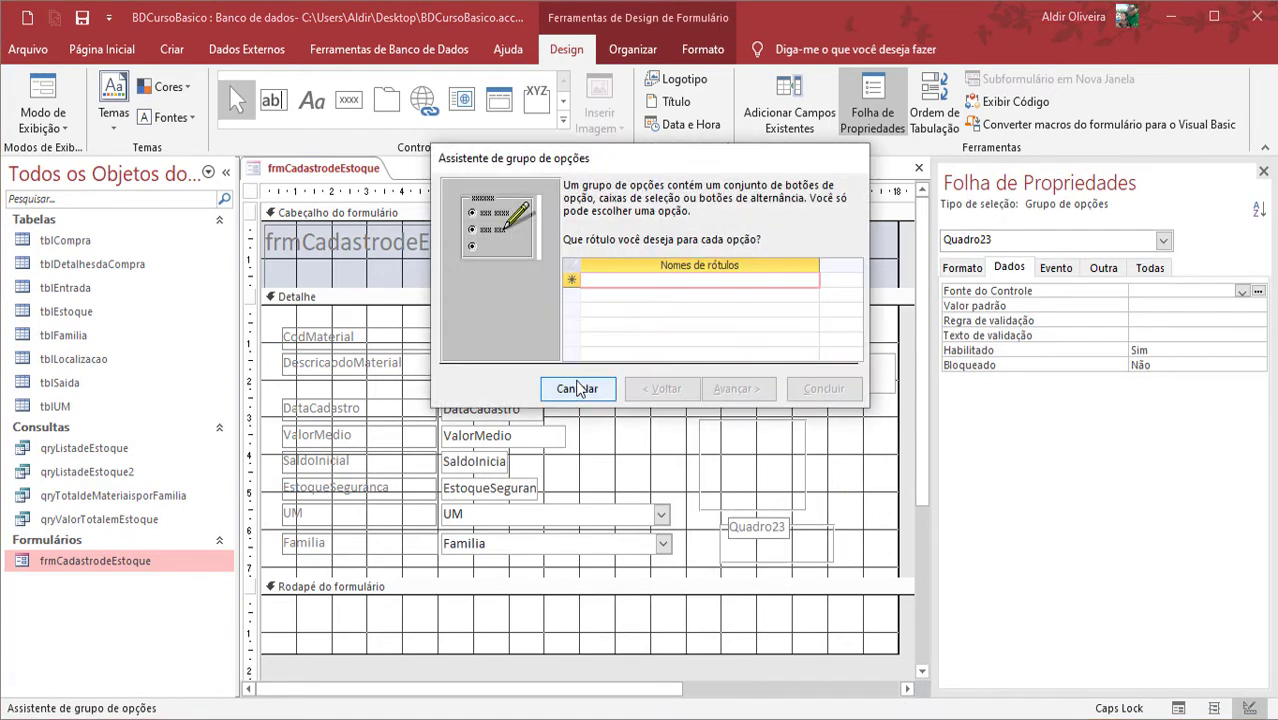
pyautogui.click(499, 386)
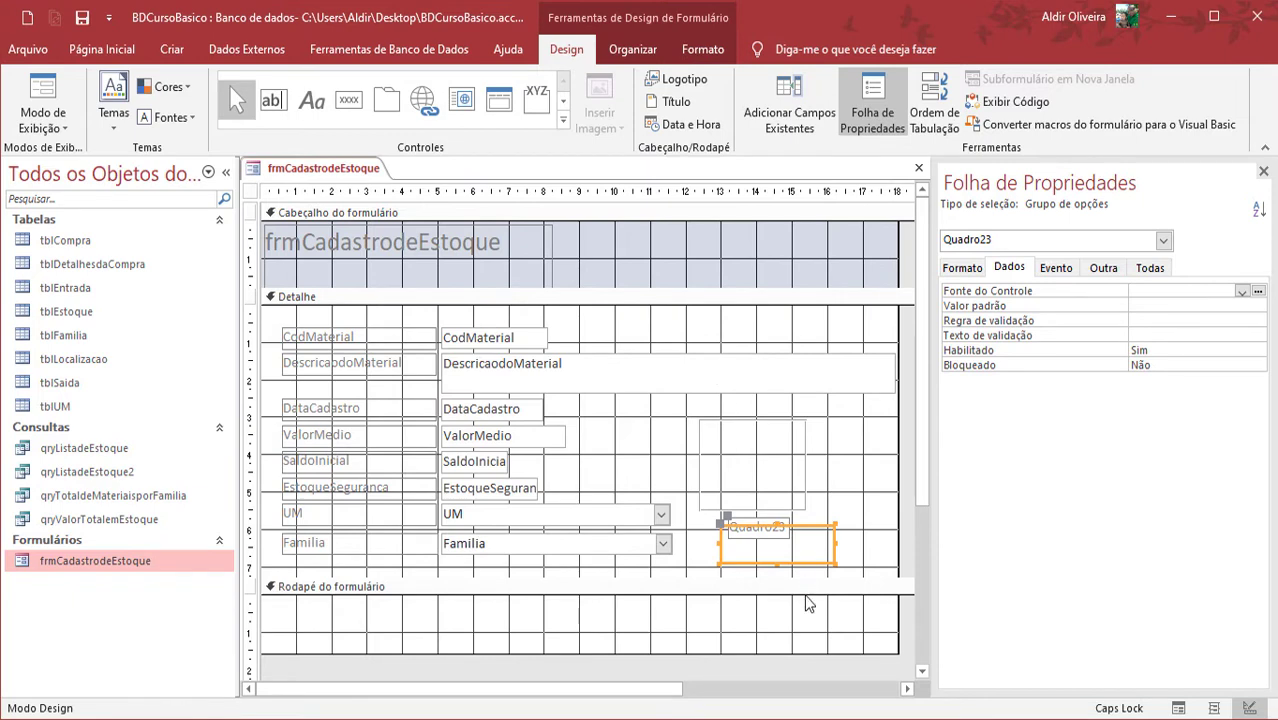
pyautogui.click(768, 530)
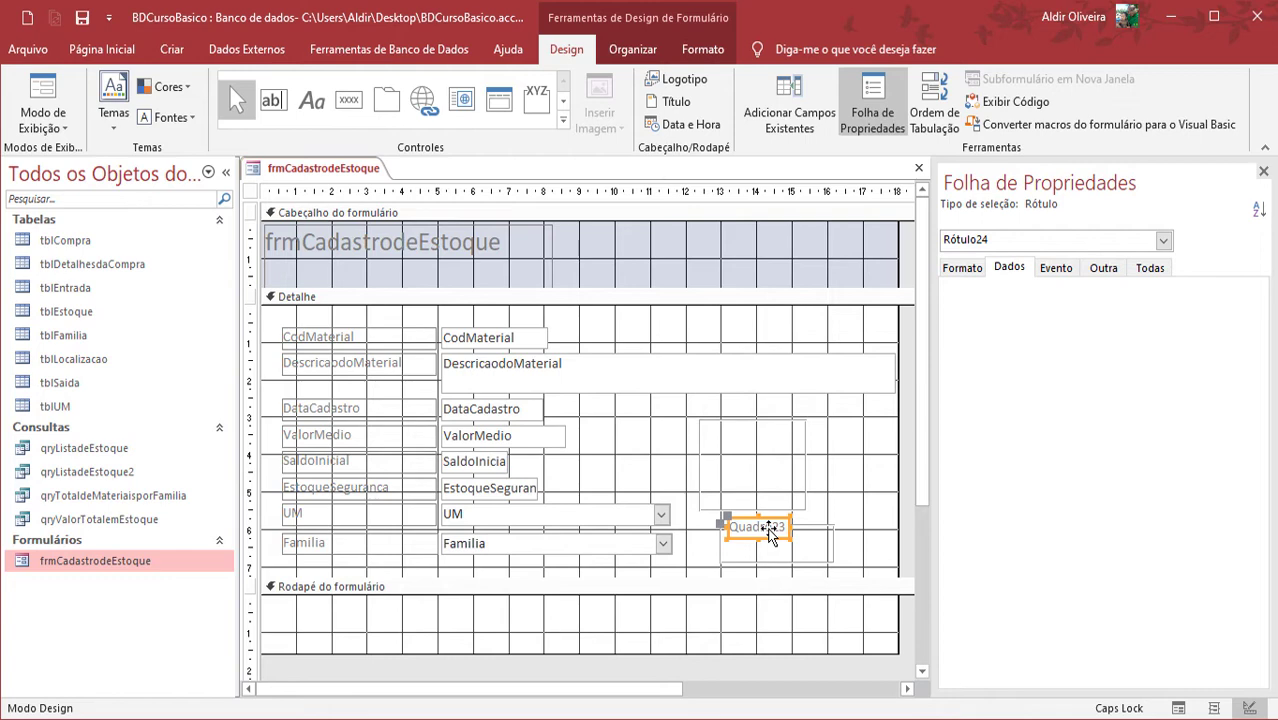
pyautogui.click(766, 562)
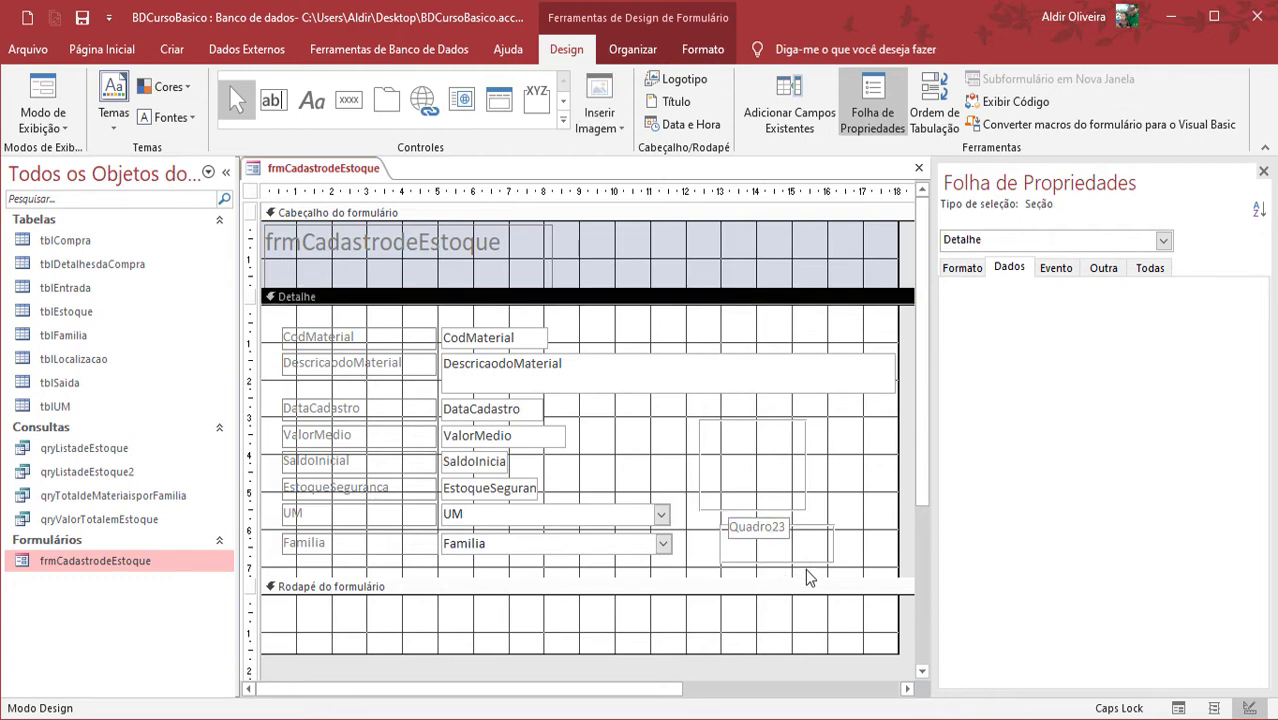
# - Delete the rectangle and the option group with its label from the Detail section
pyautogui.moveTo(842, 474); pyautogui.dragTo(756, 546)
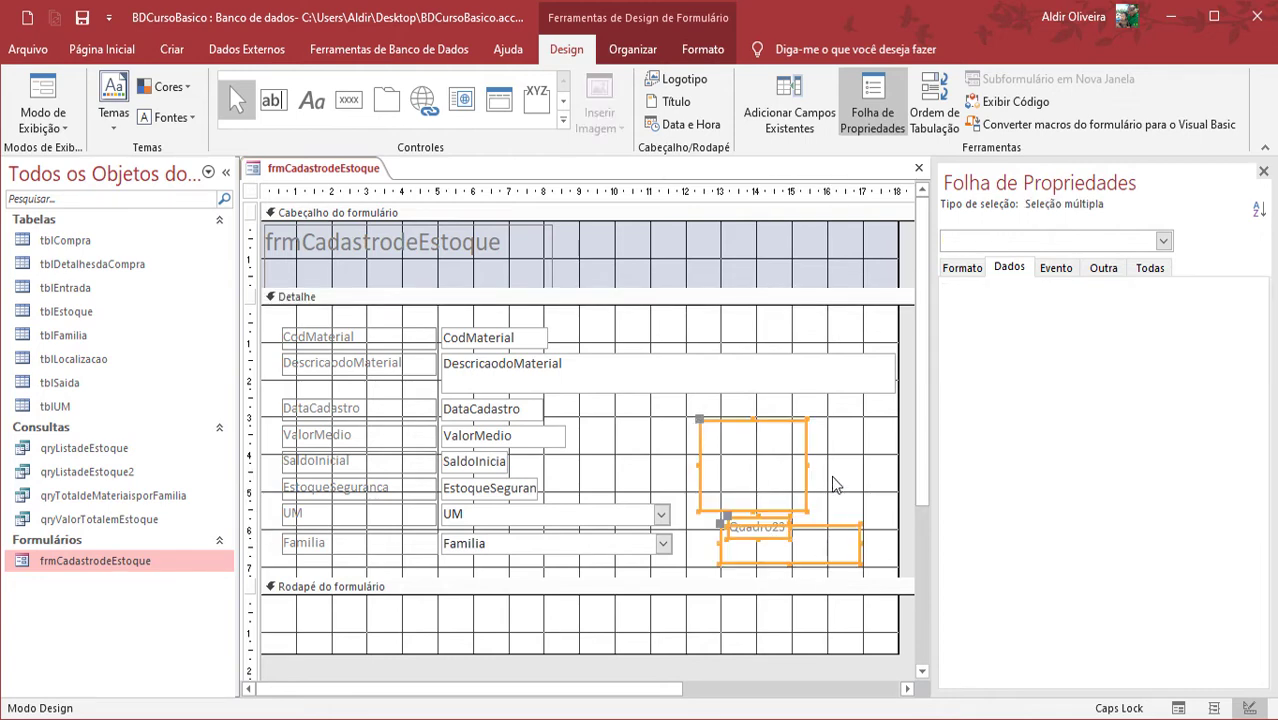
pyautogui.press('Delete')
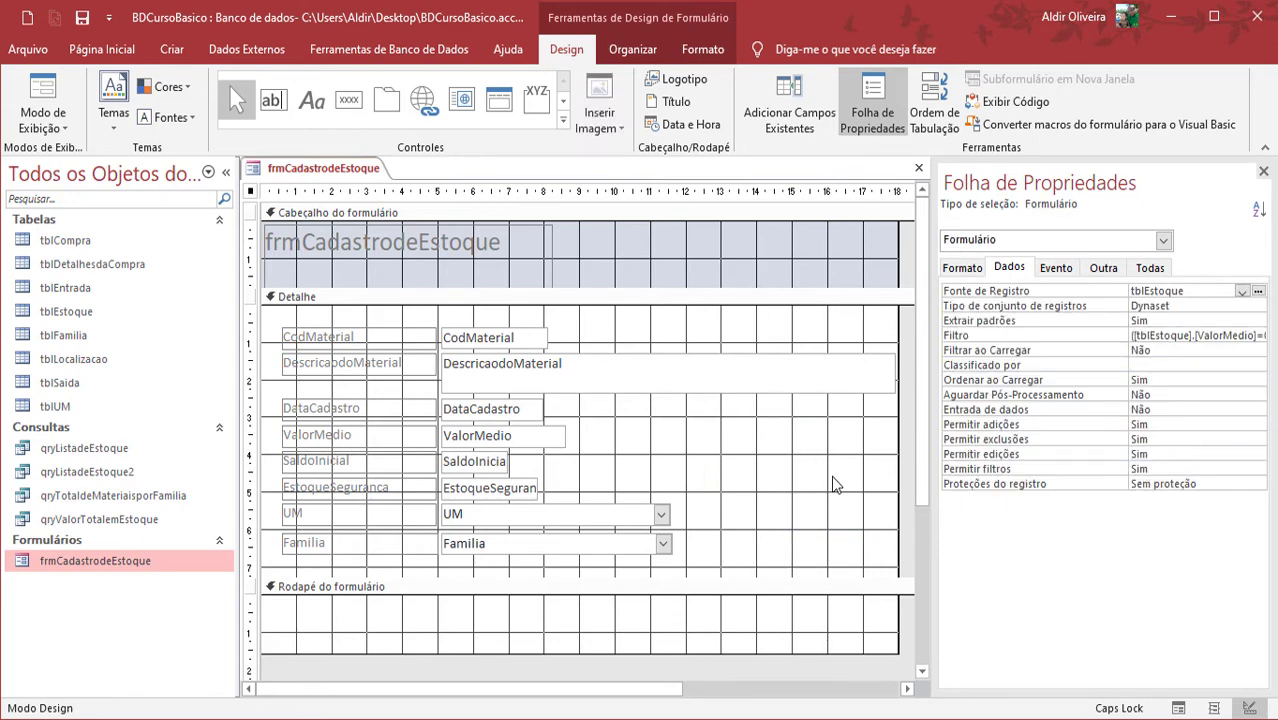
# - Add a check box with its label in the empty detail area beside the ValorMedio text box
pyautogui.click(565, 102)
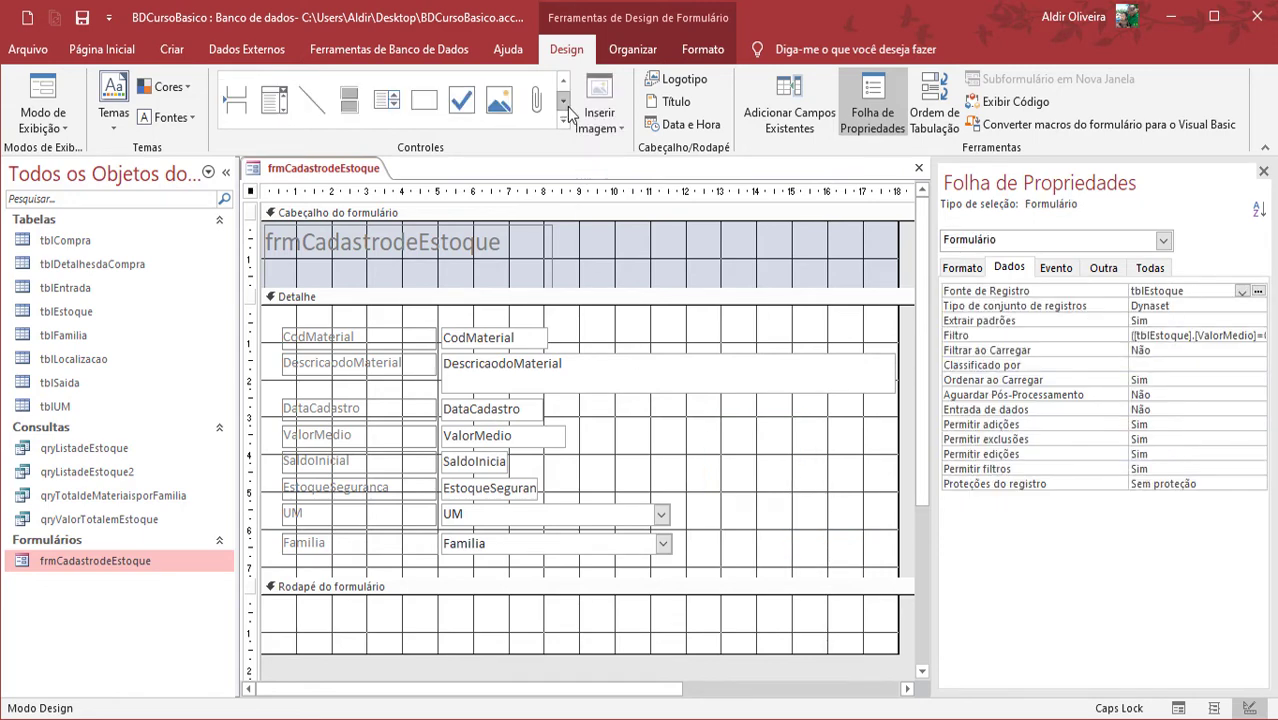
pyautogui.click(463, 106)
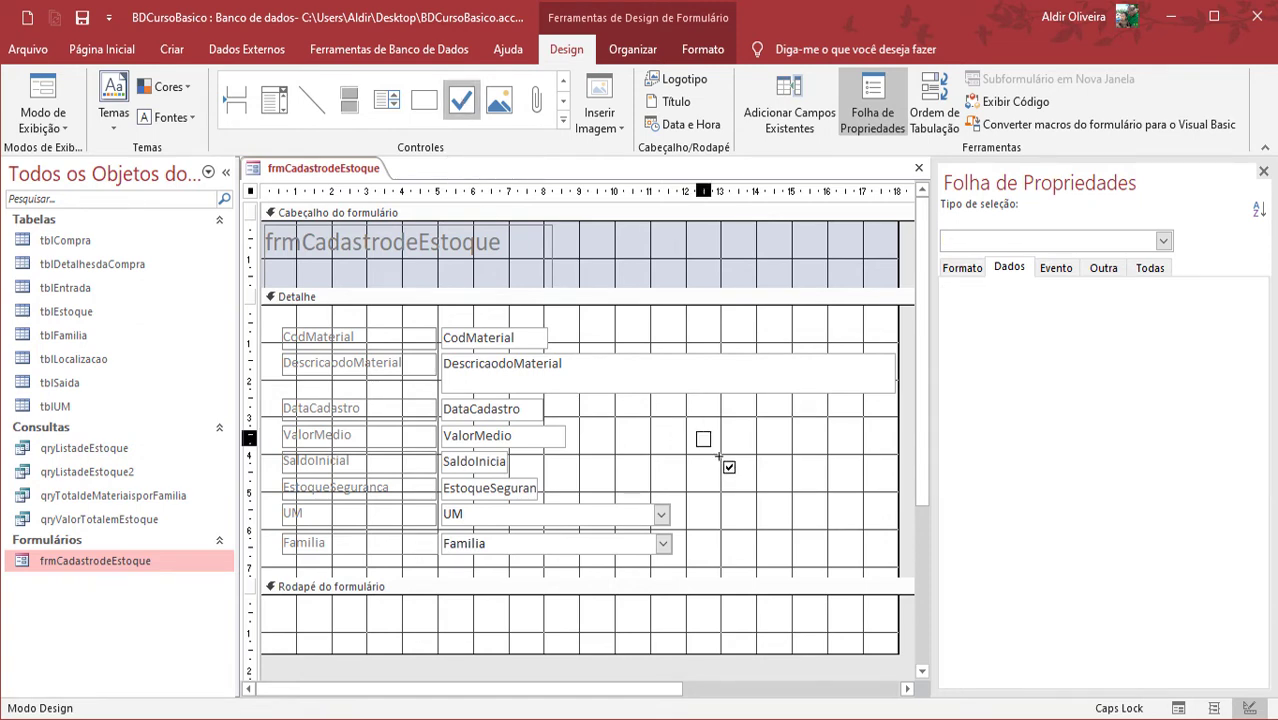
pyautogui.click(700, 432)
pyautogui.click(716, 499)
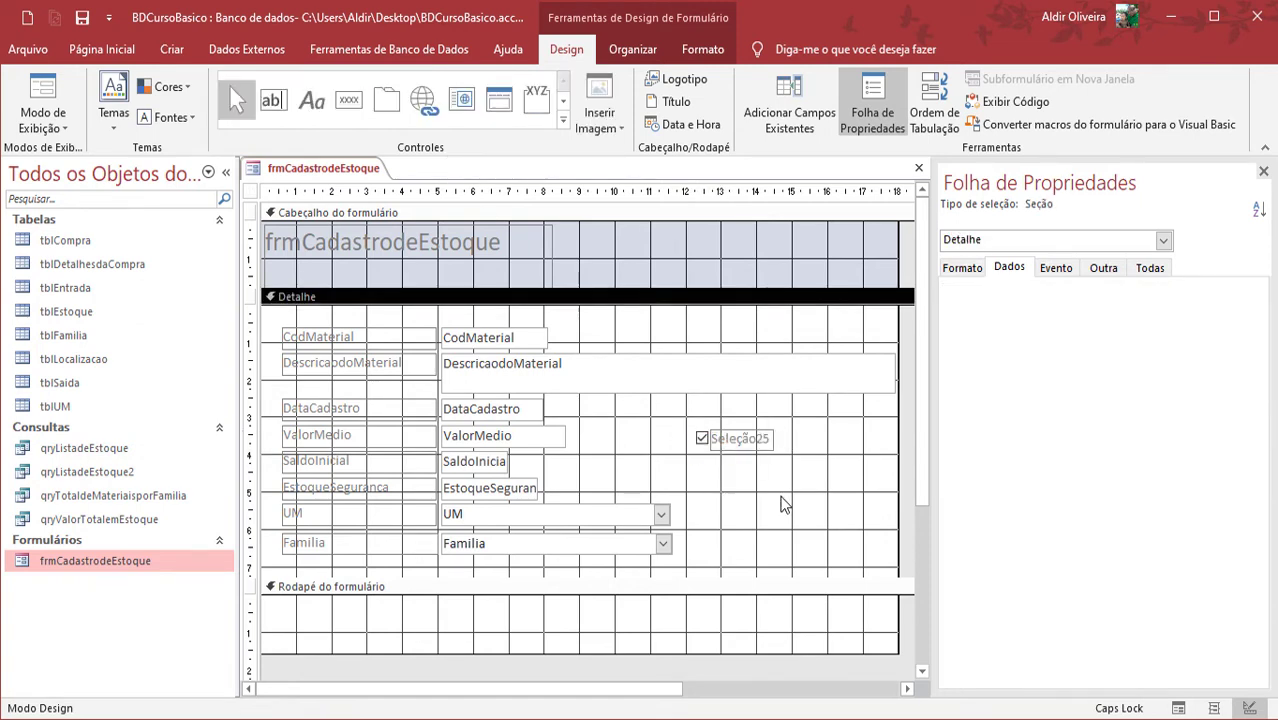
pyautogui.click(703, 449)
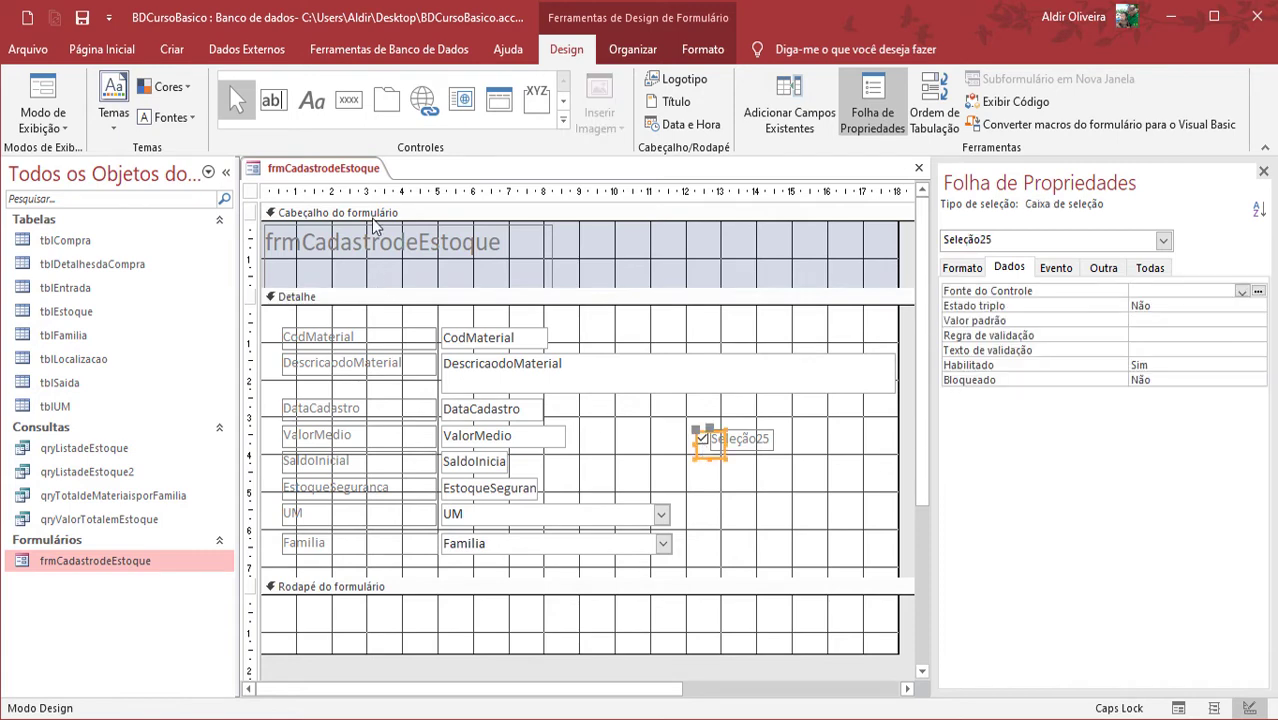
# - Test the new check box by toggling it in Form view, and return the form to Design view
pyautogui.rightClick(379, 178)
pyautogui.rightClick(368, 178)
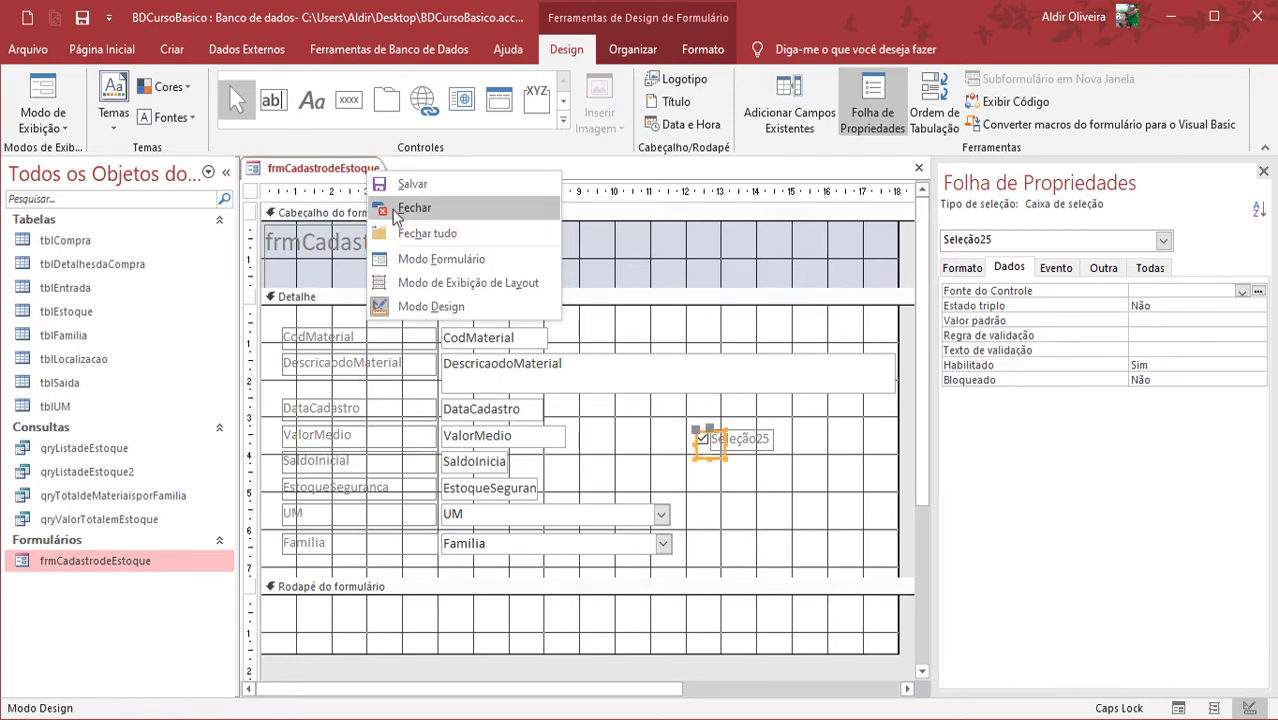
pyautogui.click(333, 205)
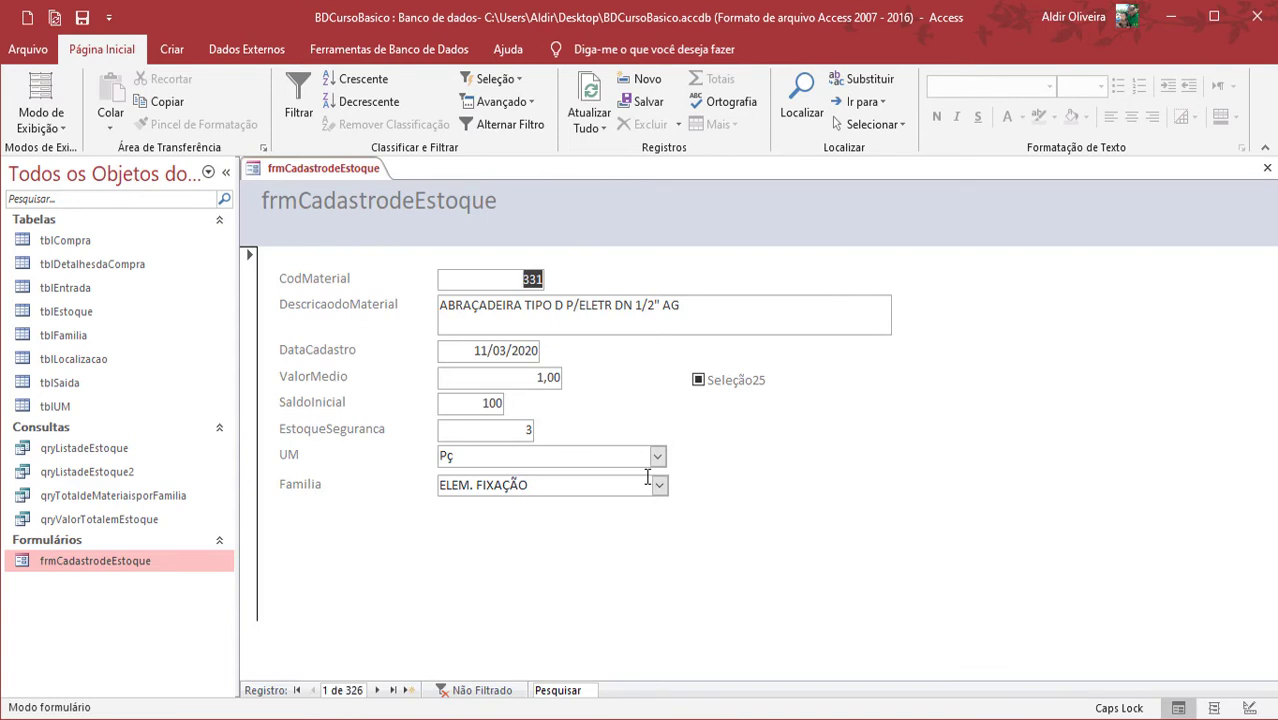
pyautogui.click(700, 384)
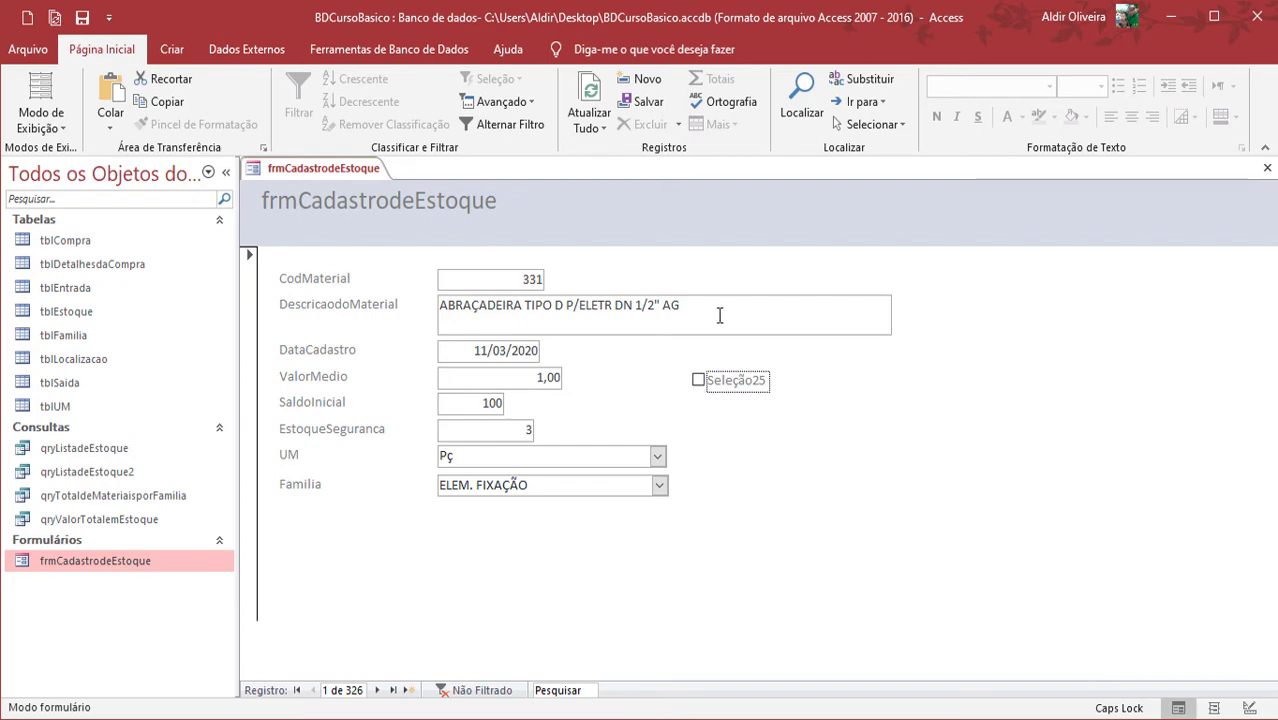
pyautogui.rightClick(365, 172)
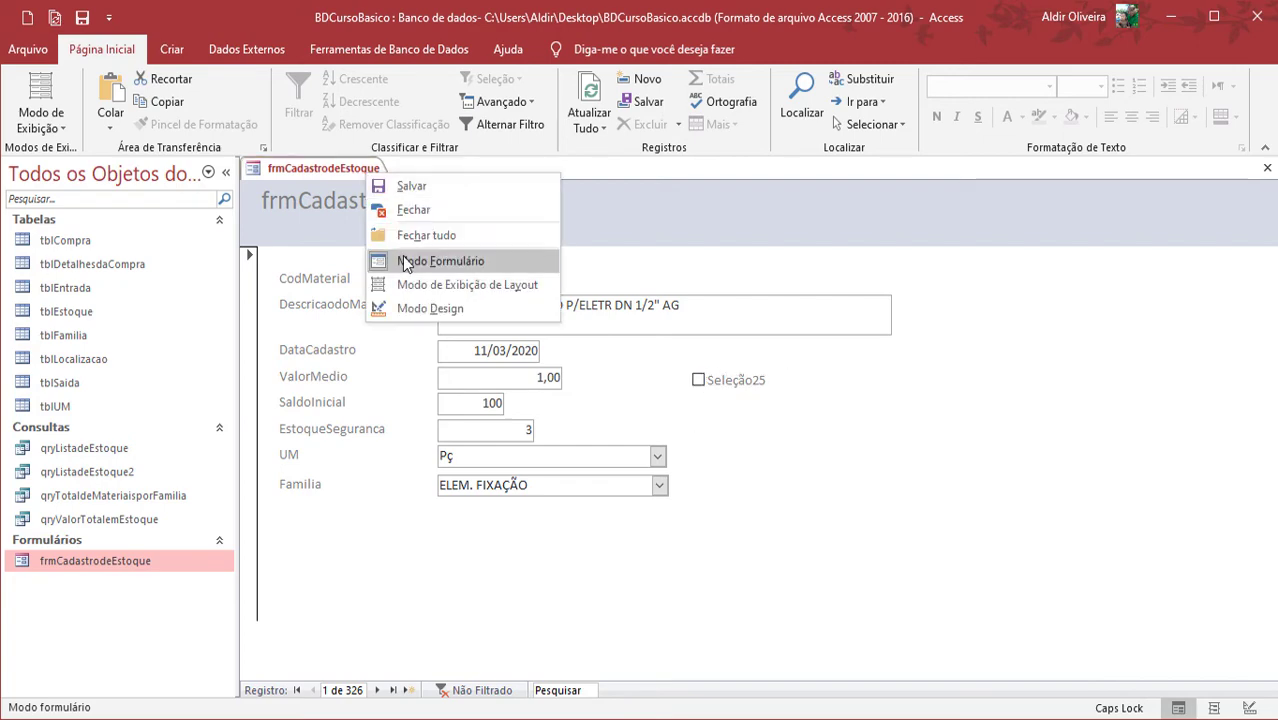
pyautogui.click(410, 311)
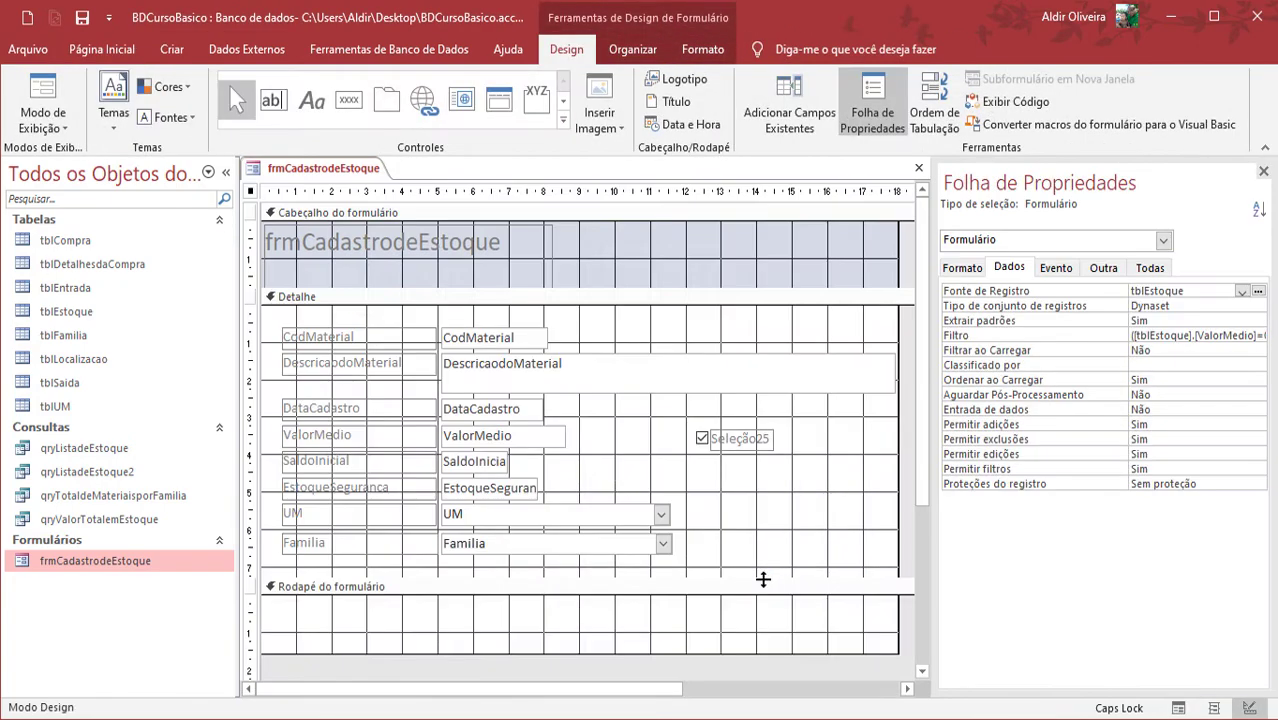
# - Draw an option button about 1.7 by 0.8 cm below the check box, beside the EstoqueSeguranca row
pyautogui.click(563, 104)
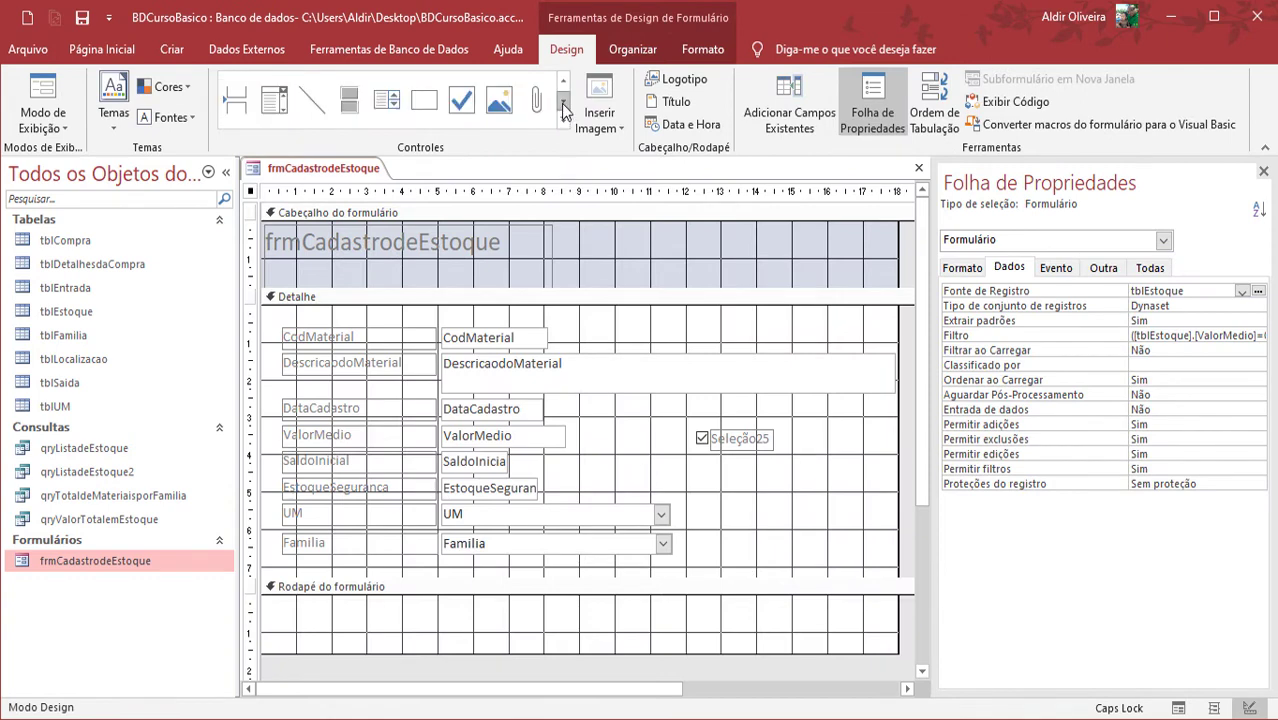
pyautogui.click(563, 110)
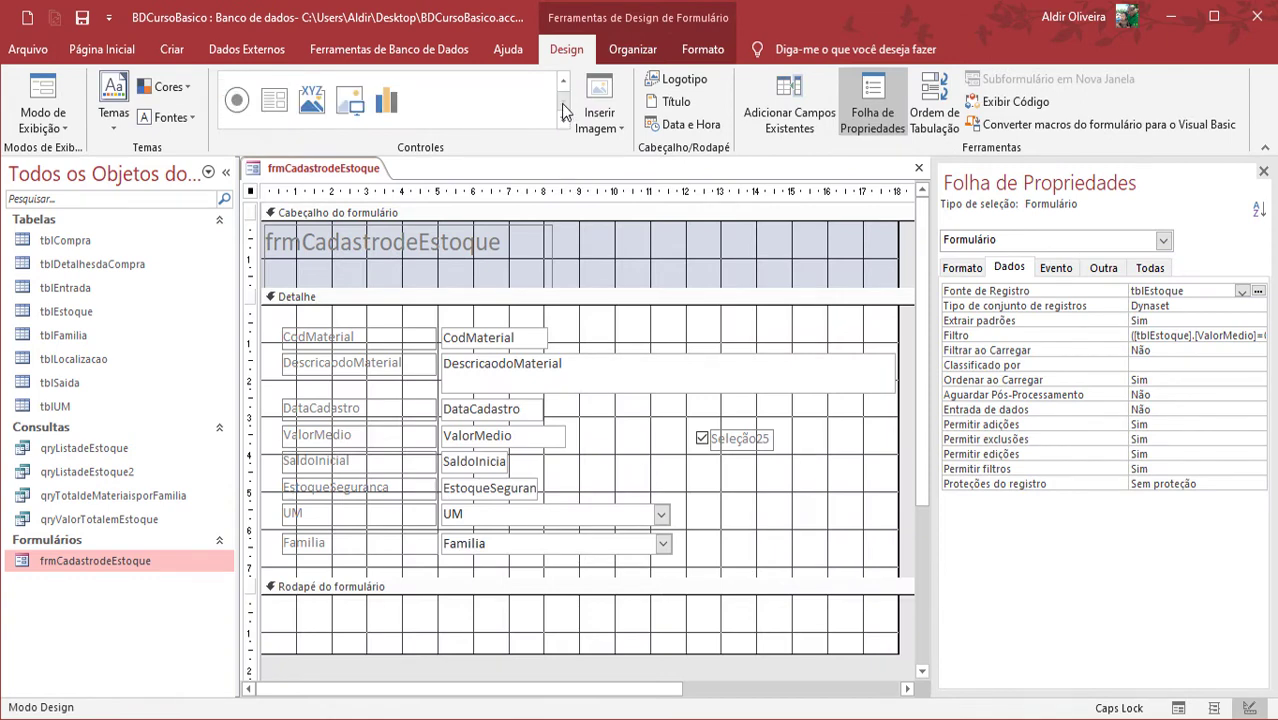
pyautogui.click(237, 100)
pyautogui.moveTo(728, 487); pyautogui.dragTo(789, 514)
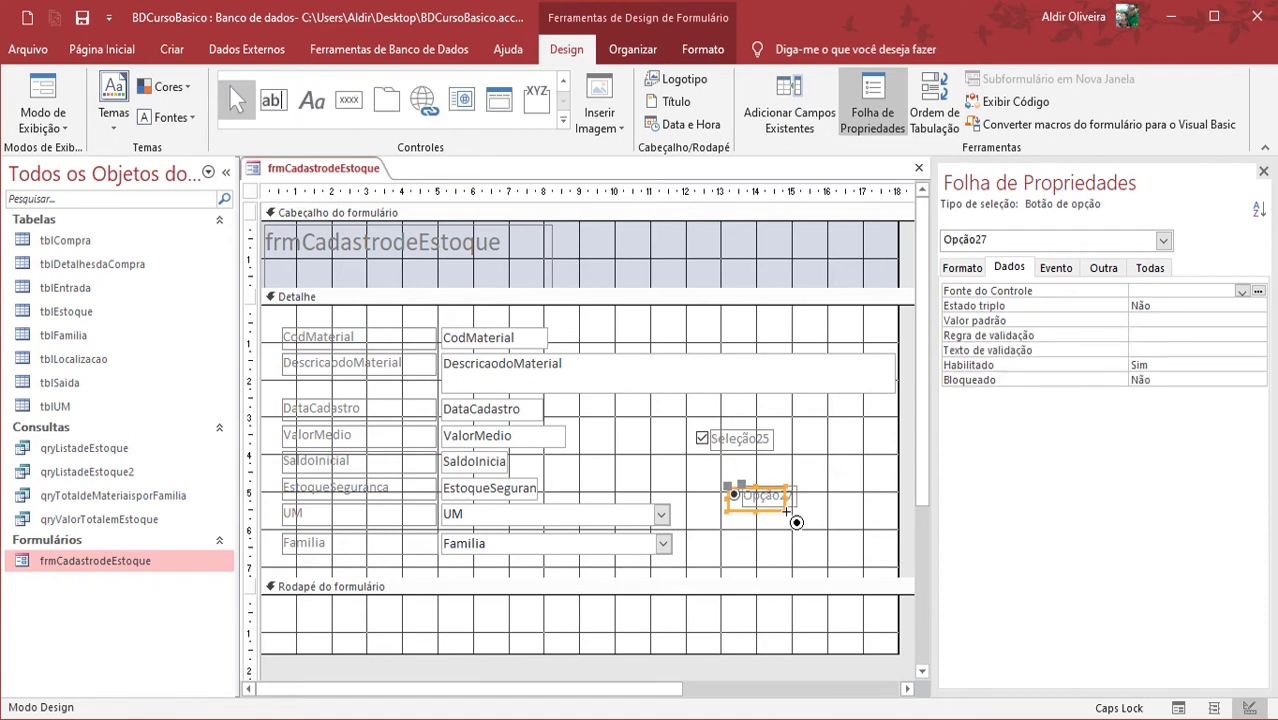
pyautogui.click(736, 562)
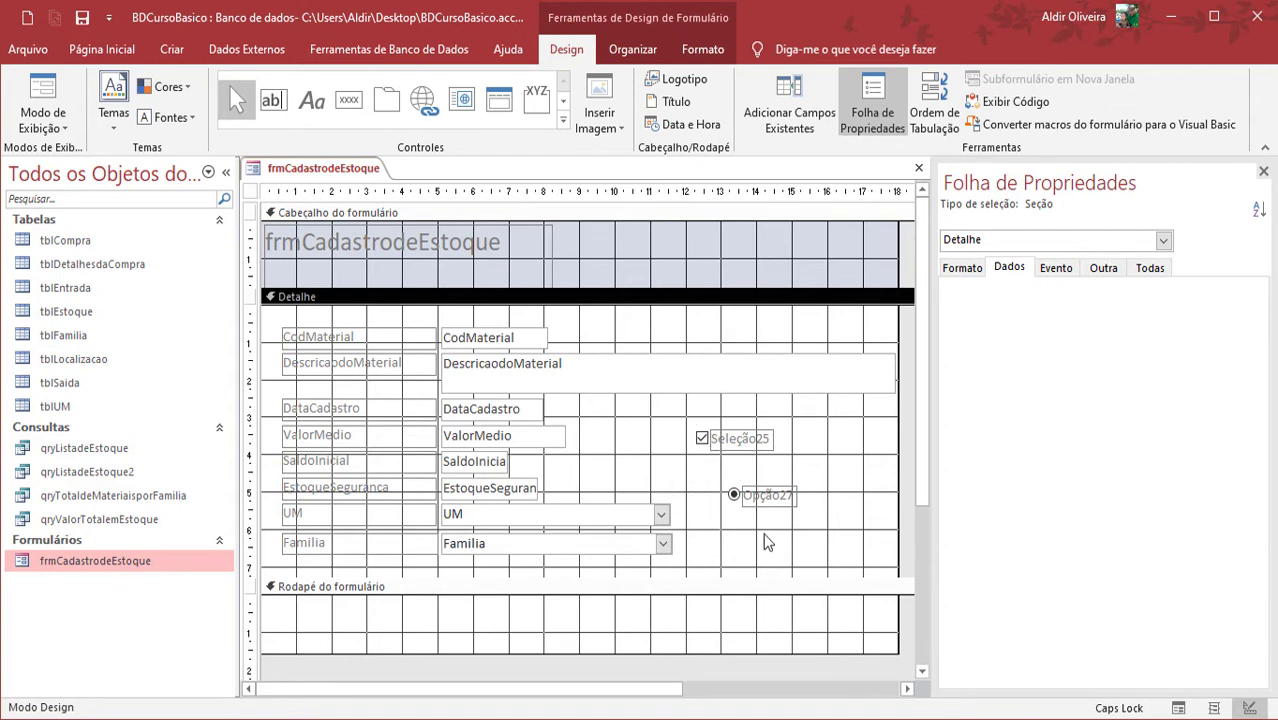
# - Delete the check box and the option button together with their labels
pyautogui.moveTo(808, 543); pyautogui.dragTo(720, 436)
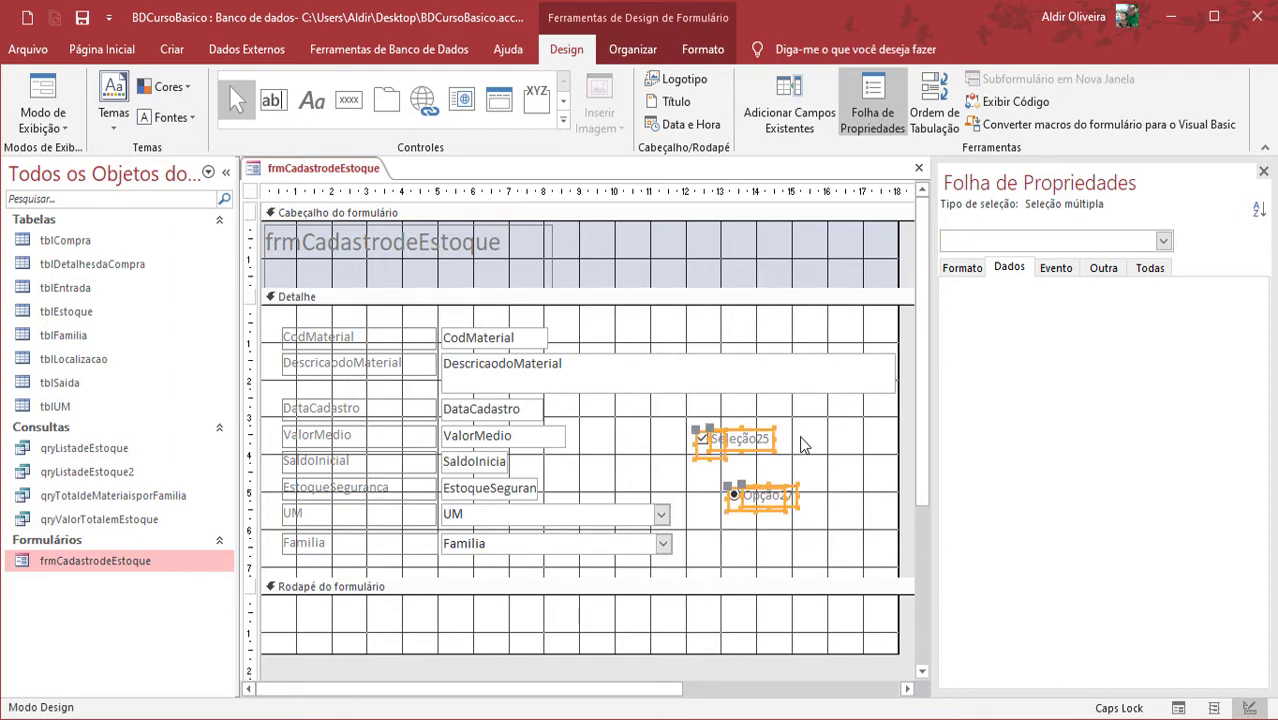
pyautogui.click(805, 445)
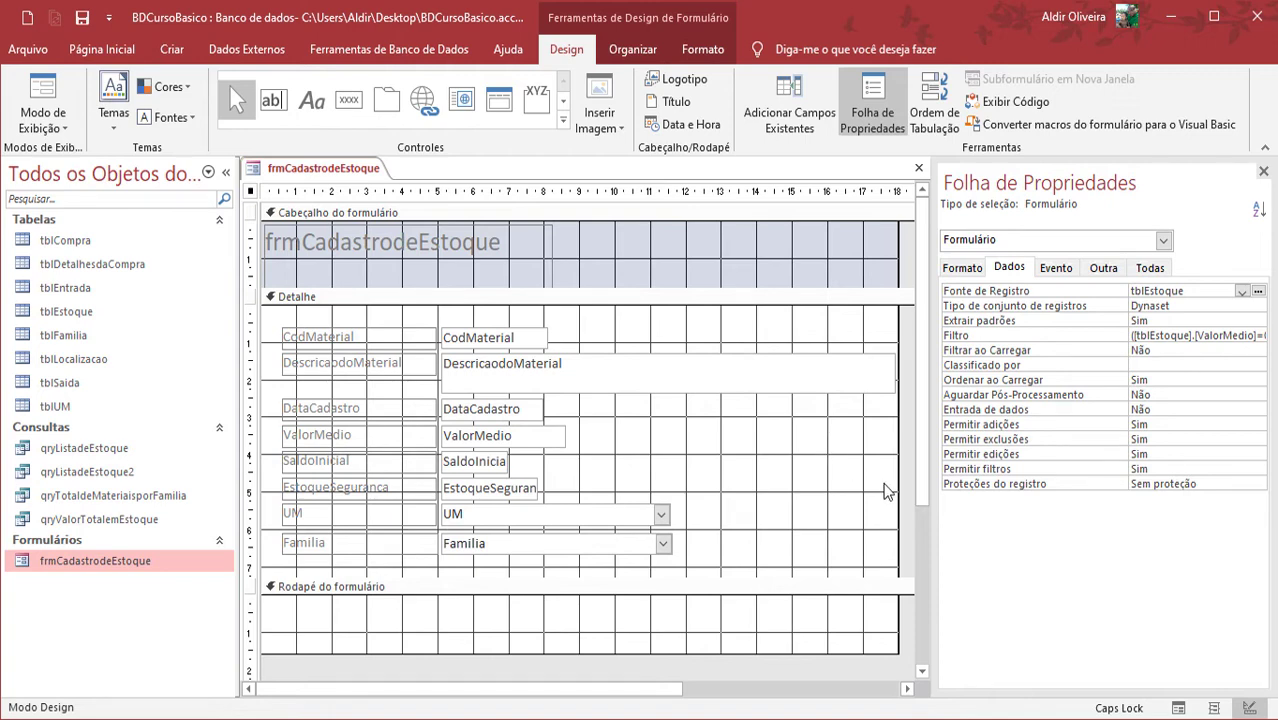
# - Arrange all labels and fields of the Detail section, from CodMaterial to Familia, in a stacked layout
pyautogui.click(921, 518)
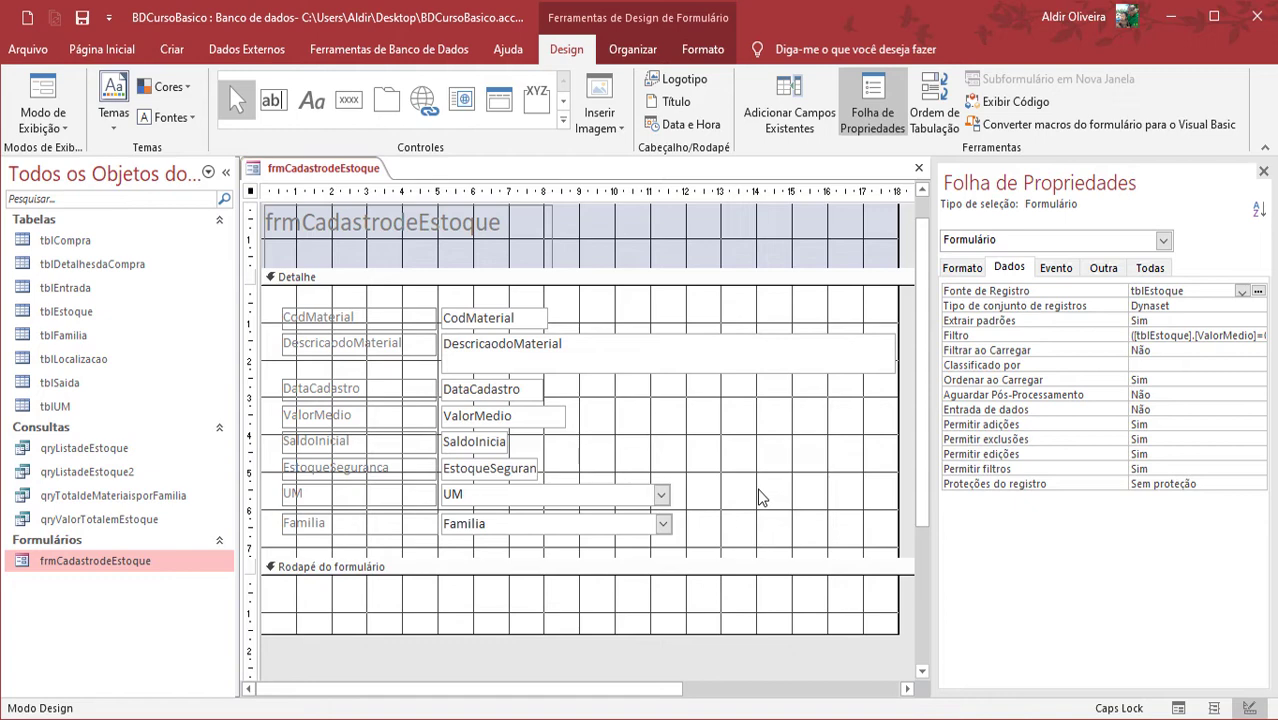
pyautogui.click(623, 53)
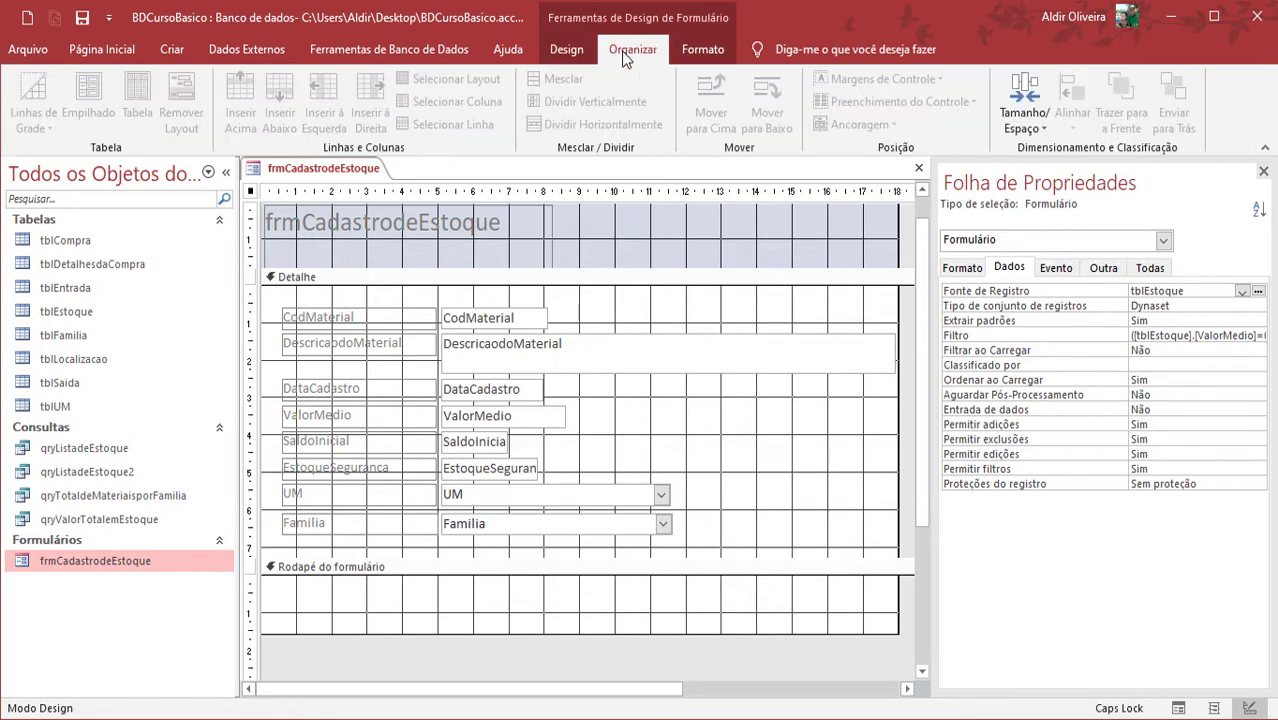
pyautogui.click(740, 465)
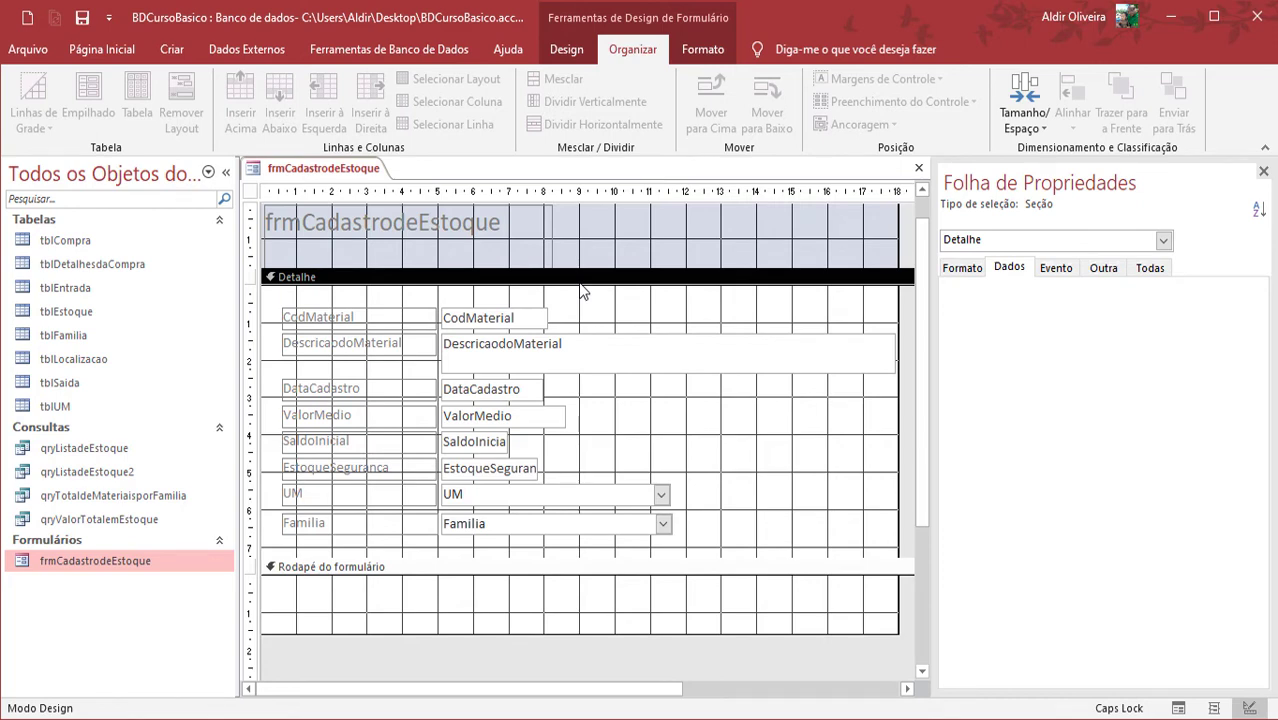
pyautogui.moveTo(806, 520); pyautogui.dragTo(334, 312)
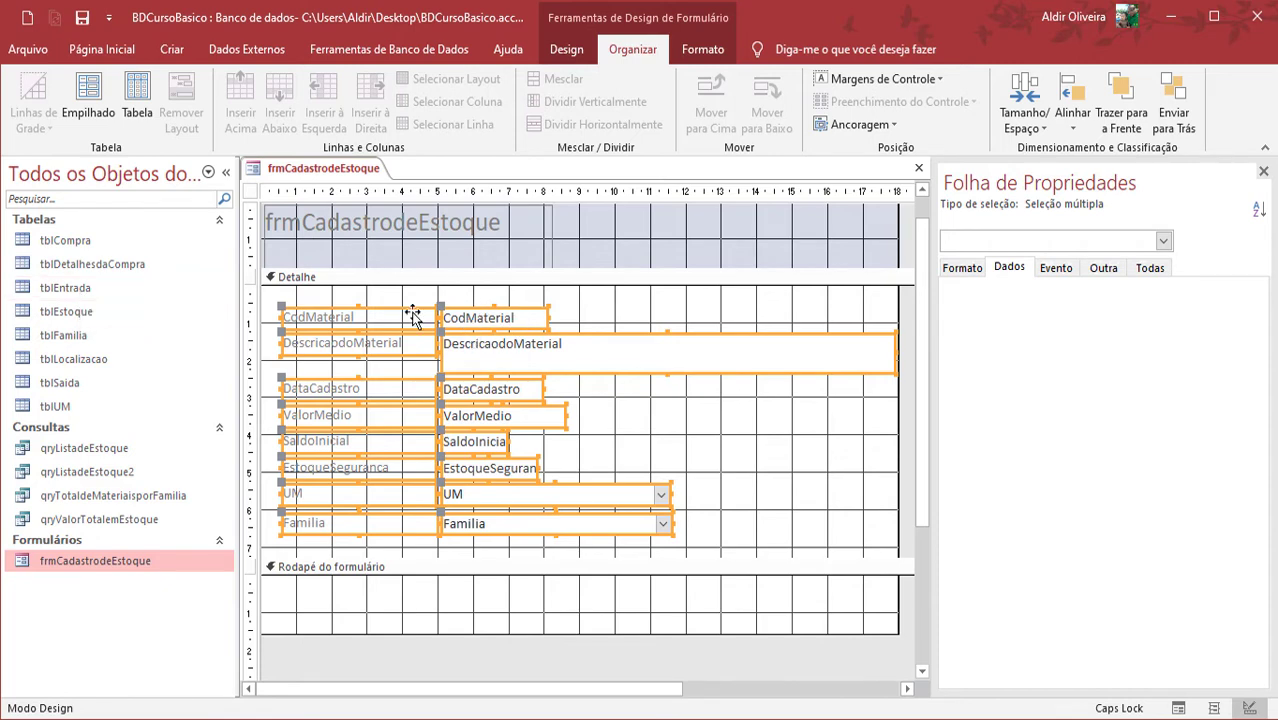
pyautogui.click(89, 95)
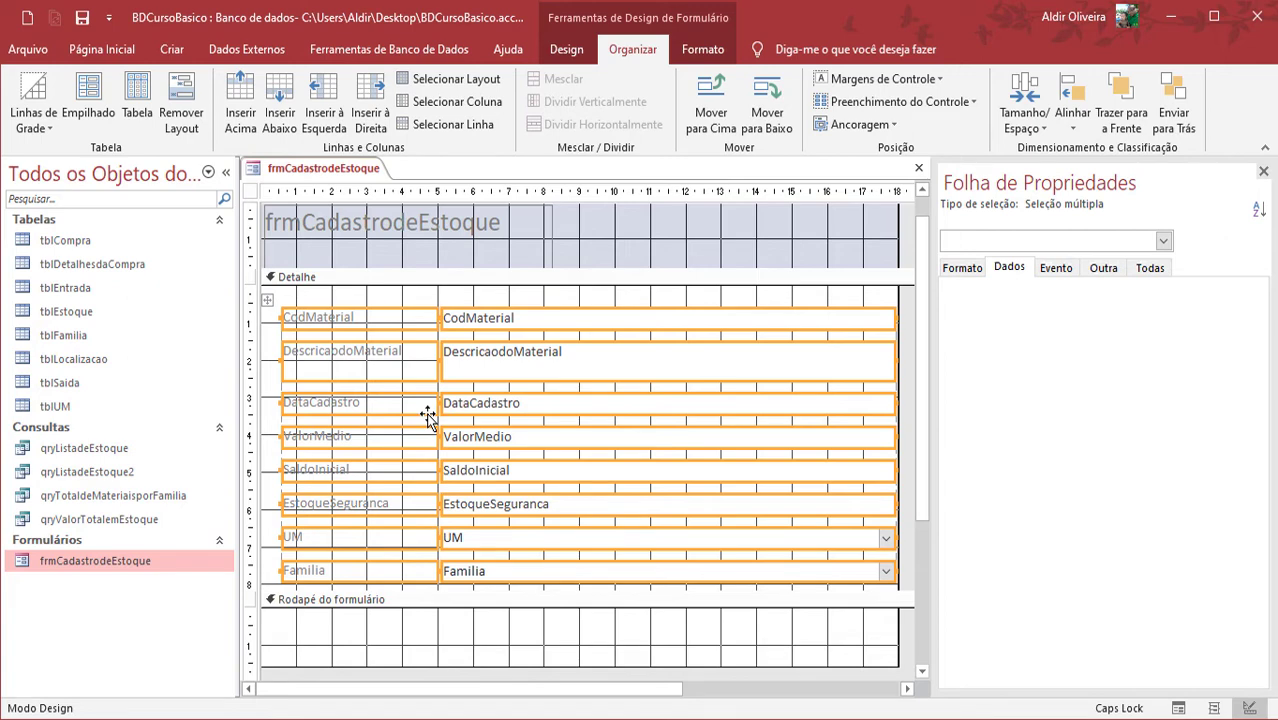
# - Move the stacked layout slightly up and left, and widen its label column to about 5.4 cm and its field column to about 14 cm
pyautogui.click(258, 300)
pyautogui.moveTo(258, 300); pyautogui.dragTo(258, 302)
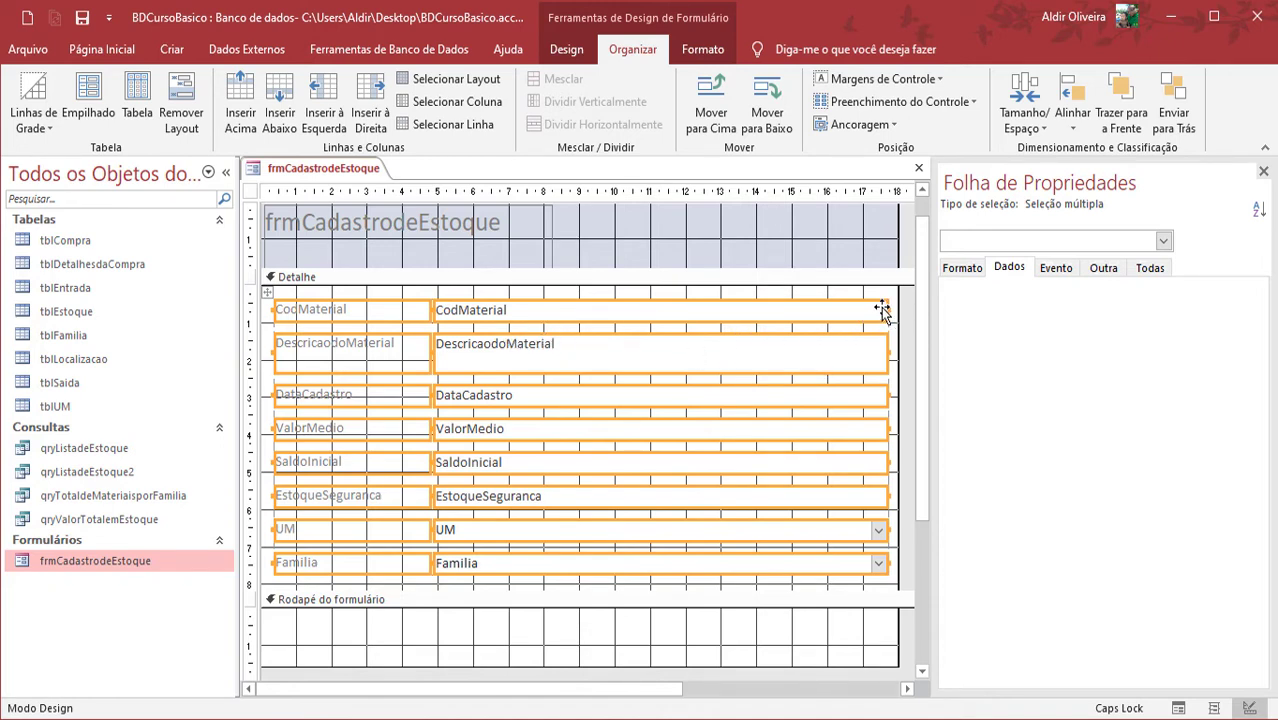
pyautogui.moveTo(885, 309); pyautogui.dragTo(750, 308)
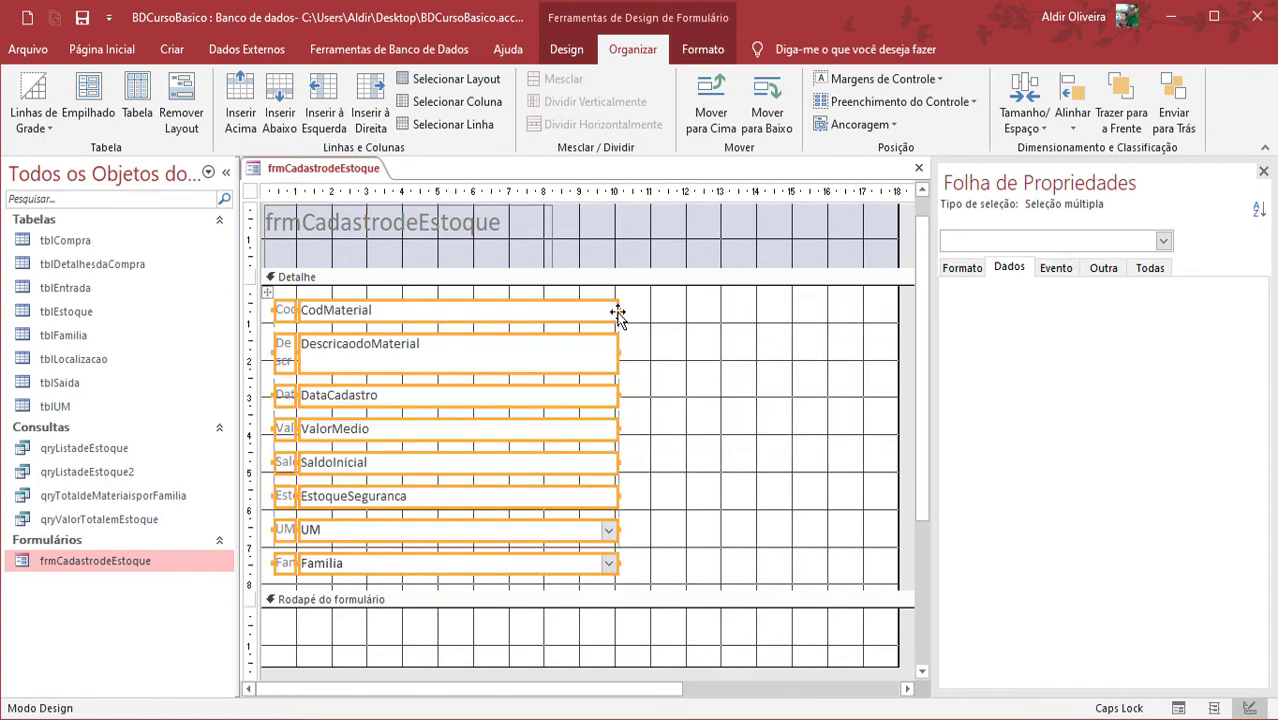
pyautogui.moveTo(619, 313); pyautogui.dragTo(788, 309)
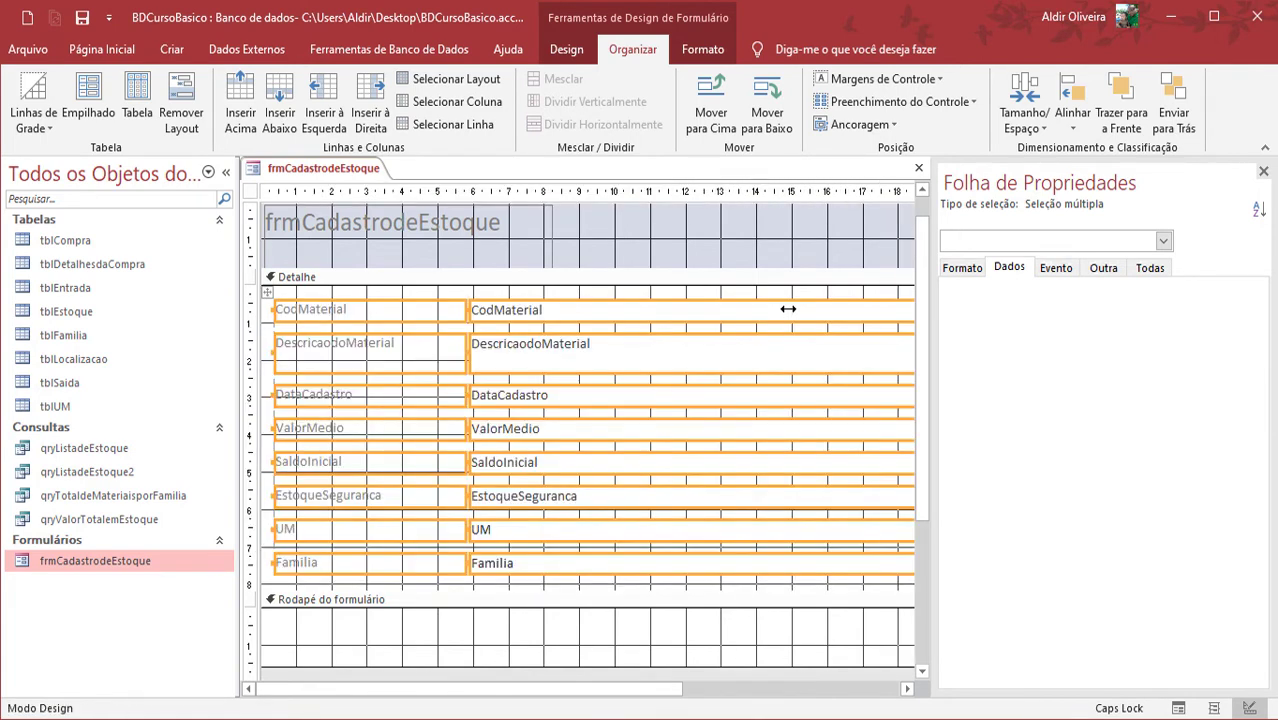
# - Increase the height of the Detail section to about 9.5 cm, leaving free space below the Familia row
pyautogui.click(608, 296)
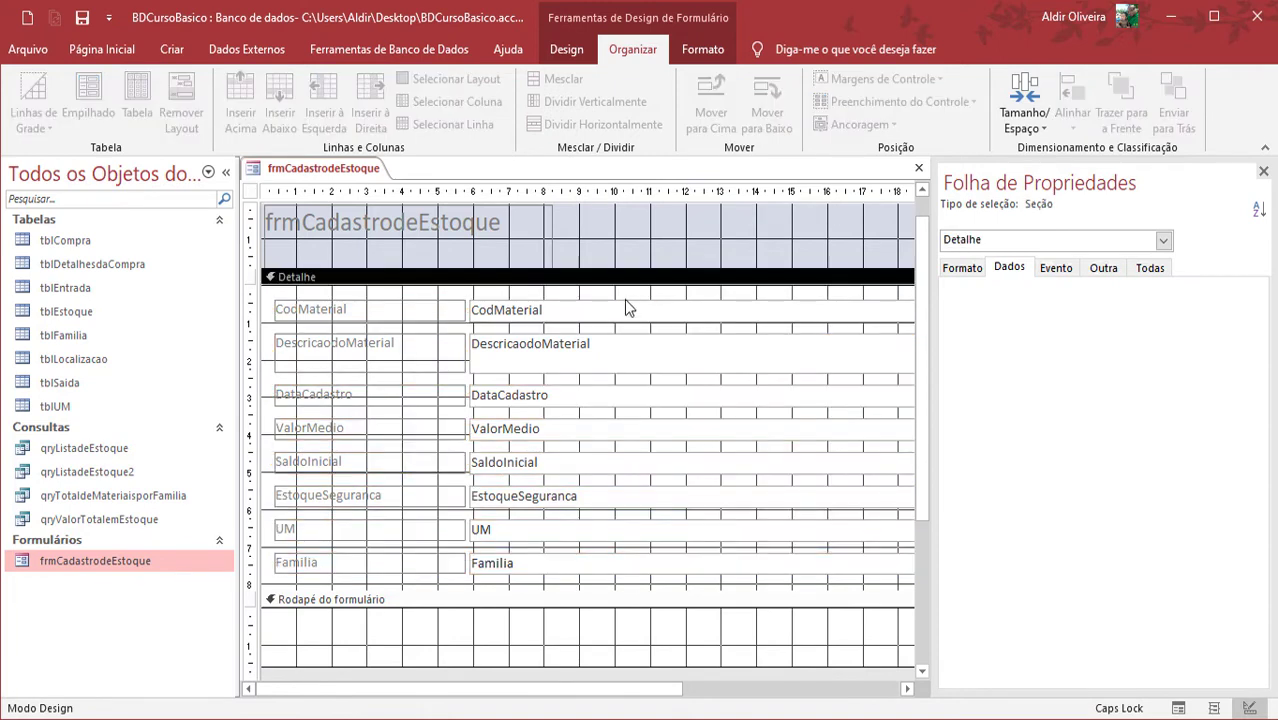
pyautogui.click(624, 302)
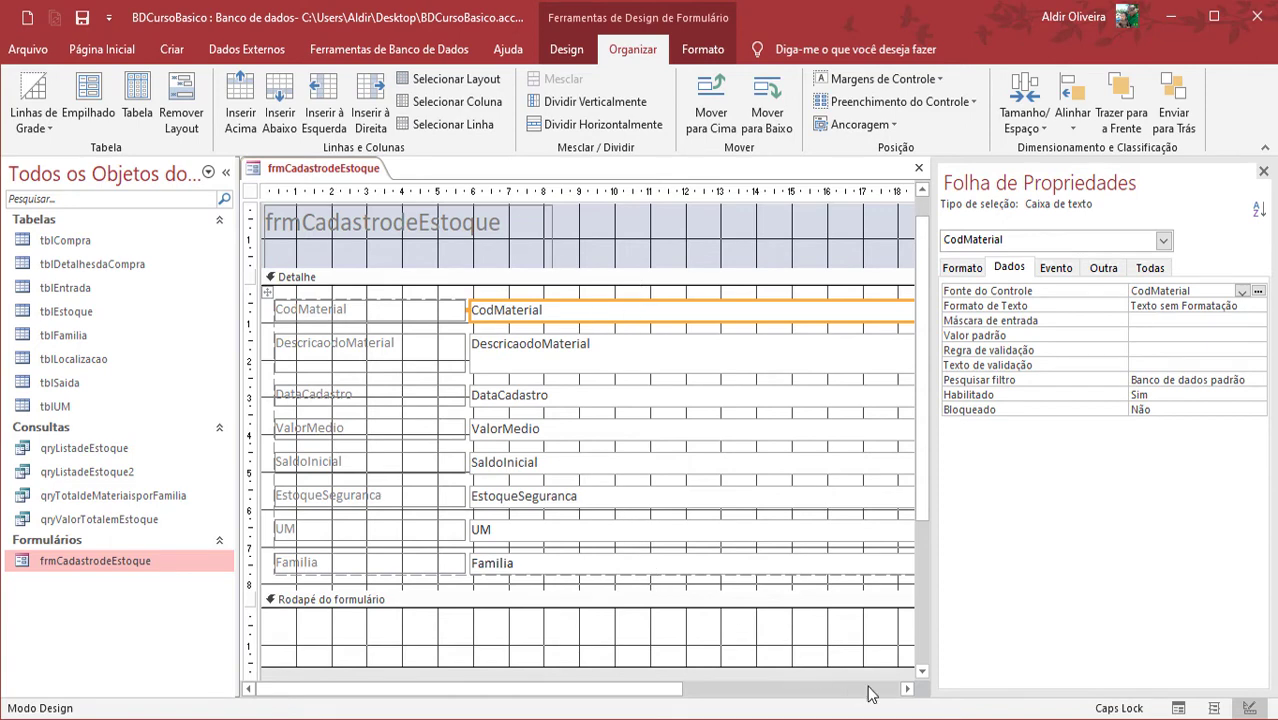
pyautogui.moveTo(718, 591); pyautogui.dragTo(716, 644)
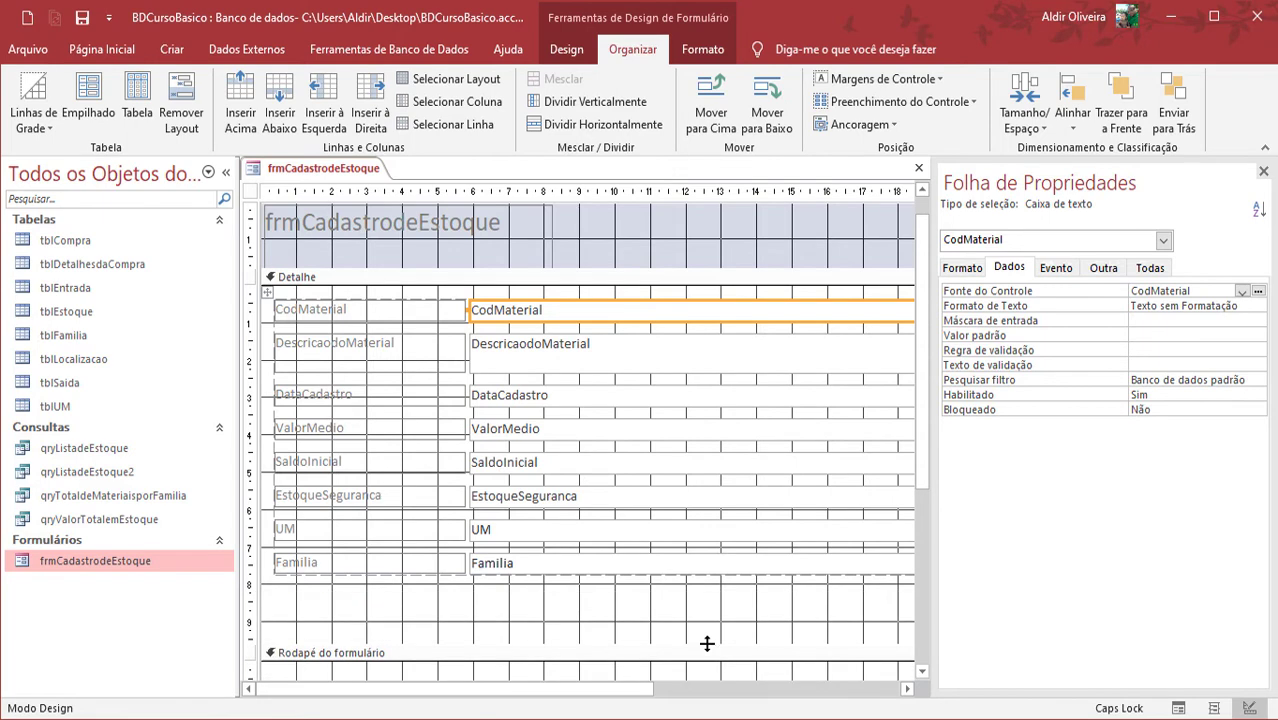
# - Narrow the field column of the stacked layout, from CodMaterial to Familia, to about 7.6 cm
pyautogui.click(908, 689)
pyautogui.click(908, 689)
pyautogui.click(698, 602)
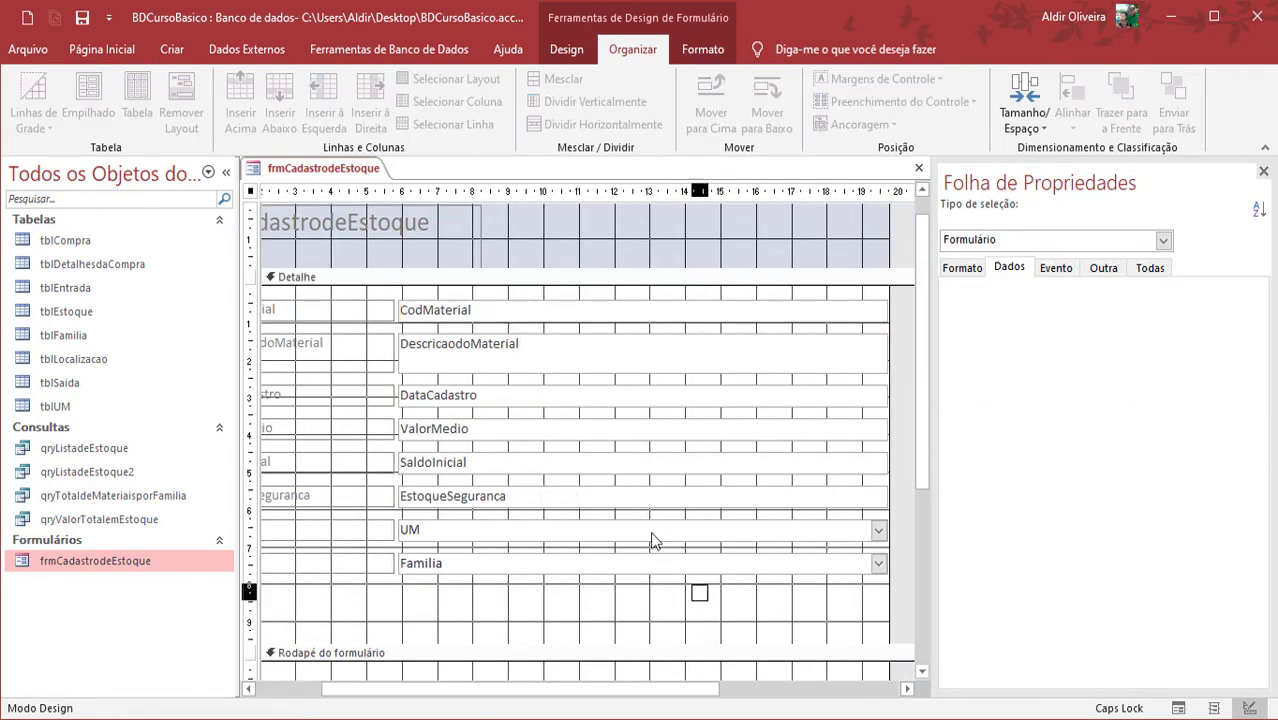
pyautogui.moveTo(651, 540); pyautogui.dragTo(608, 314)
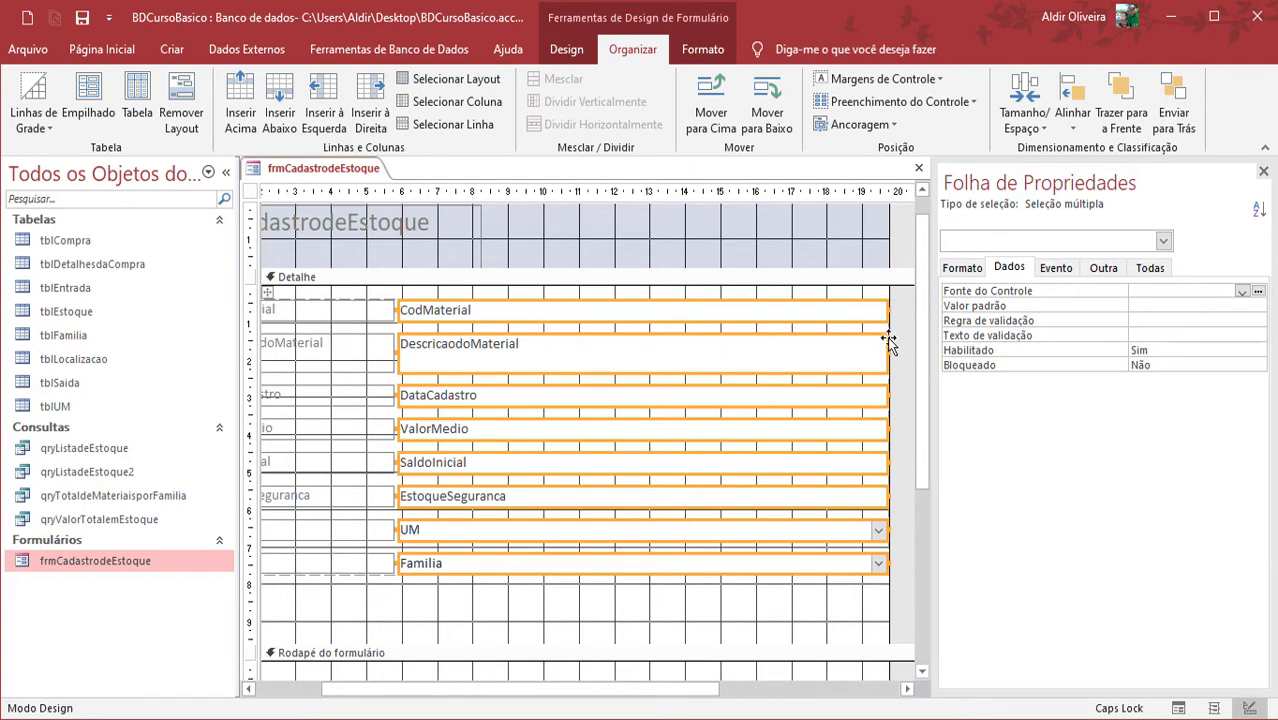
pyautogui.moveTo(887, 310); pyautogui.dragTo(693, 308)
pyautogui.moveTo(591, 317); pyautogui.dragTo(669, 313)
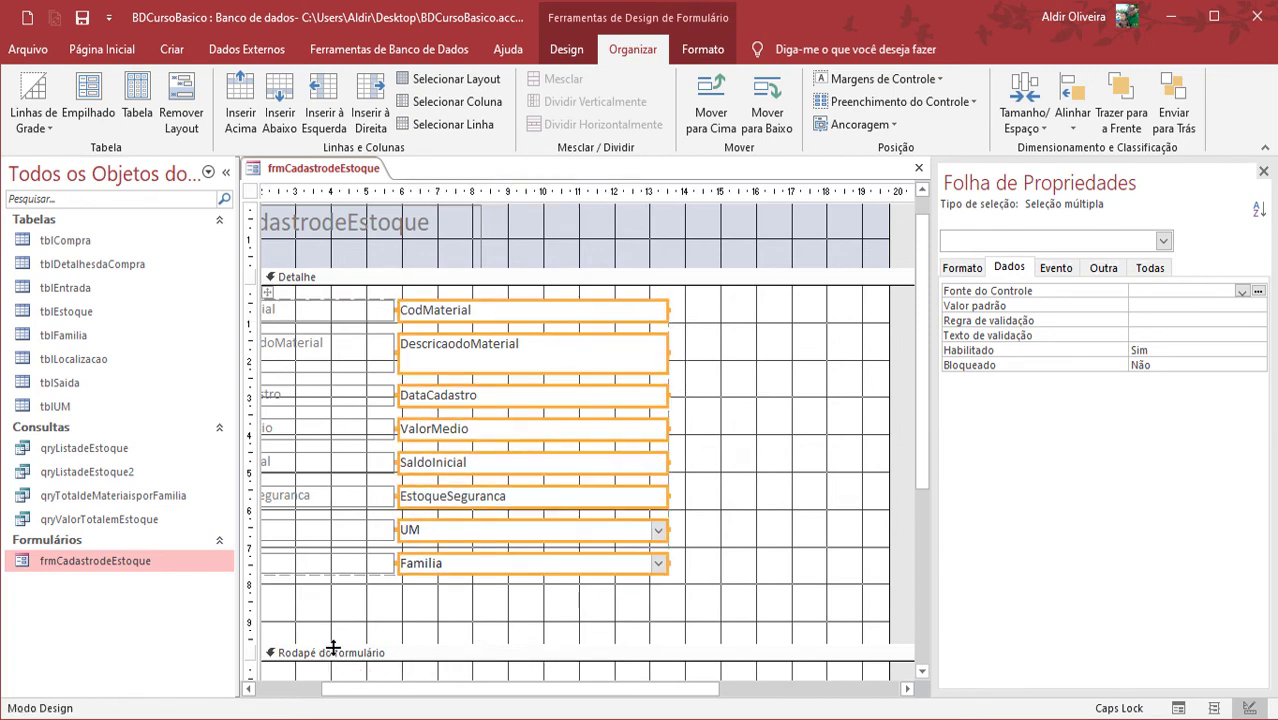
# - Narrow the label column of the stacked layout to about 3.6 cm, keeping the DescricaodoMaterial label readable
pyautogui.moveTo(620, 697); pyautogui.dragTo(549, 697)
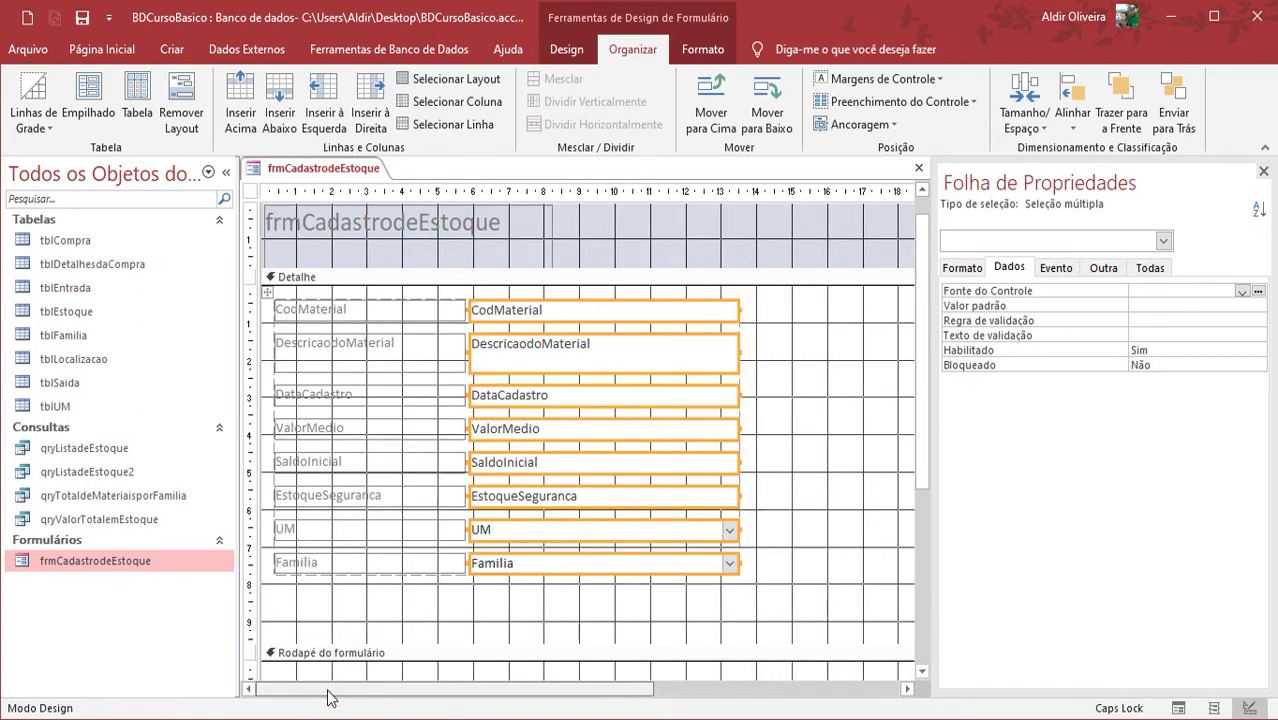
pyautogui.moveTo(390, 595); pyautogui.dragTo(354, 302)
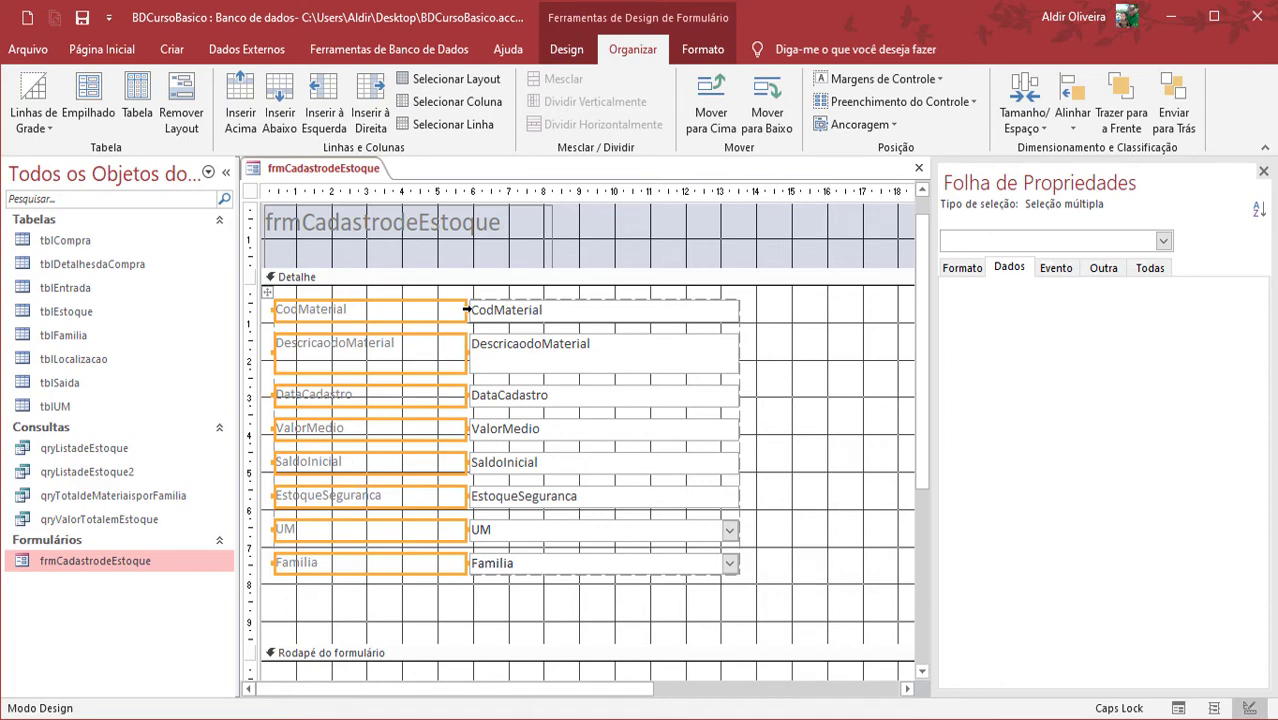
pyautogui.moveTo(465, 310); pyautogui.dragTo(402, 312)
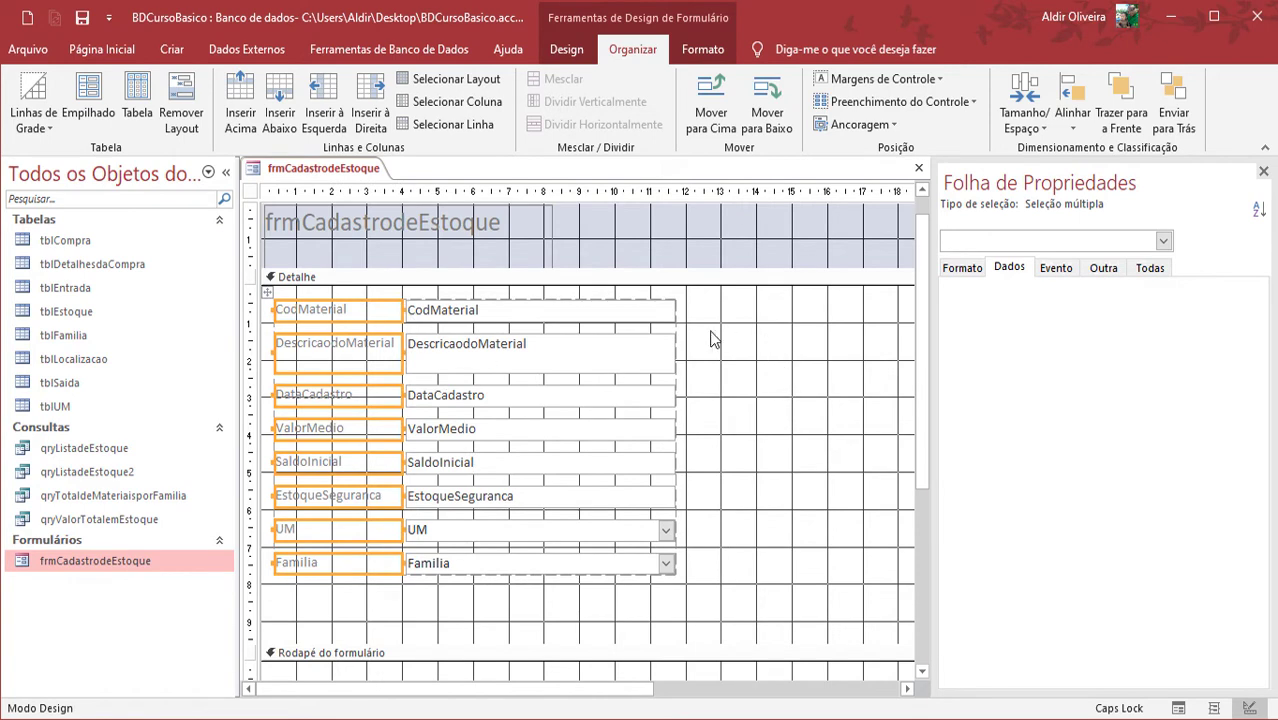
pyautogui.click(761, 432)
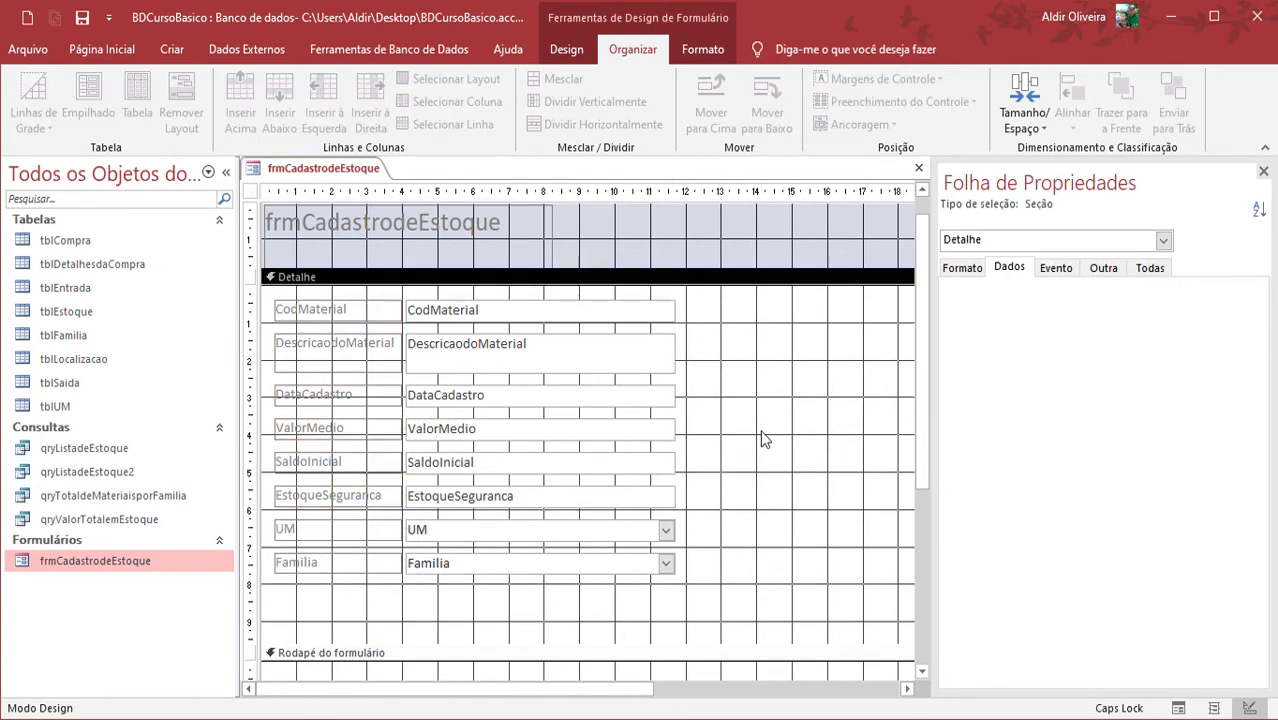
# - Shrink the property sheet to enlarge the design area, and narrow the layout's field column to about 4.6 cm
pyautogui.click(742, 466)
pyautogui.moveTo(933, 380); pyautogui.dragTo(1003, 385)
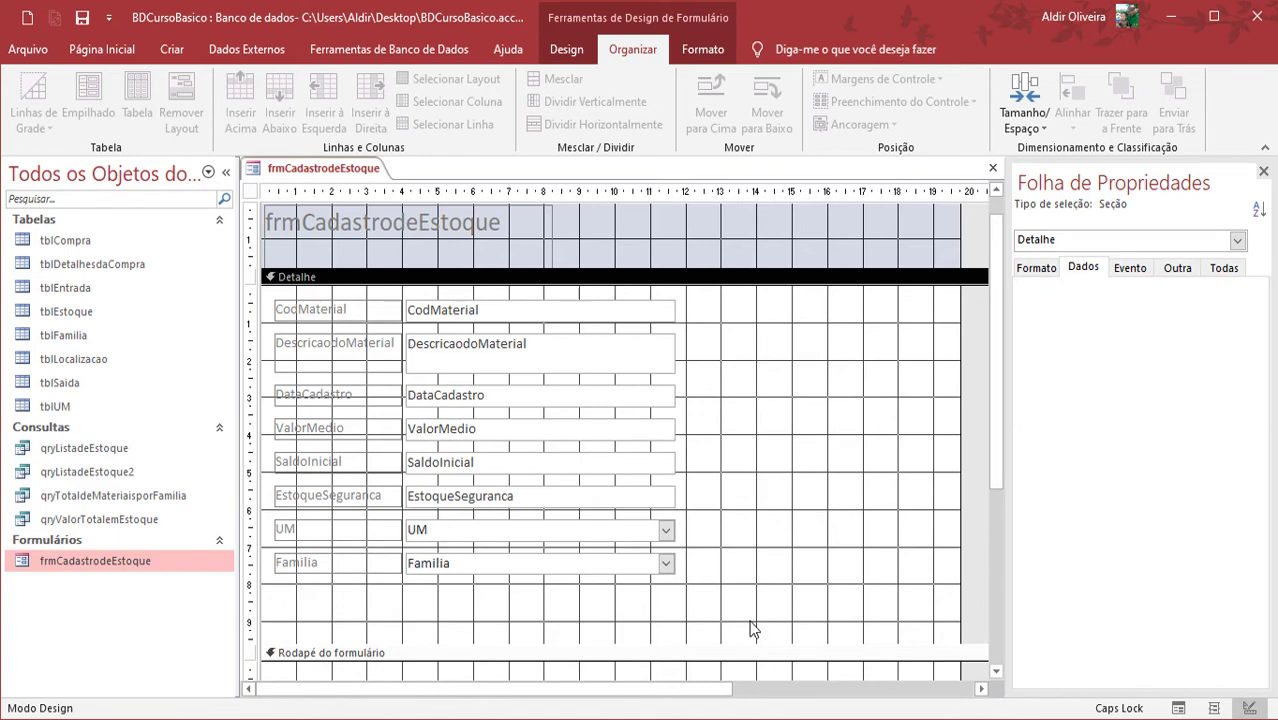
pyautogui.moveTo(690, 612); pyautogui.dragTo(566, 308)
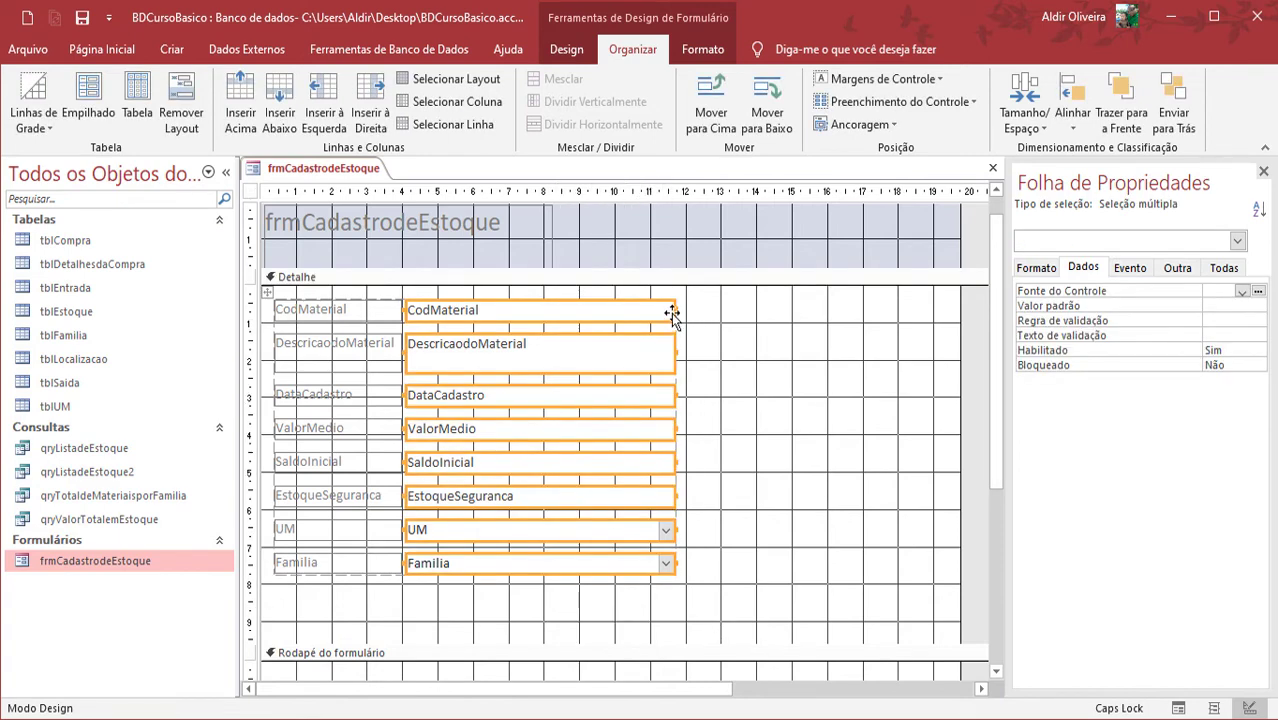
pyautogui.moveTo(675, 311); pyautogui.dragTo(570, 310)
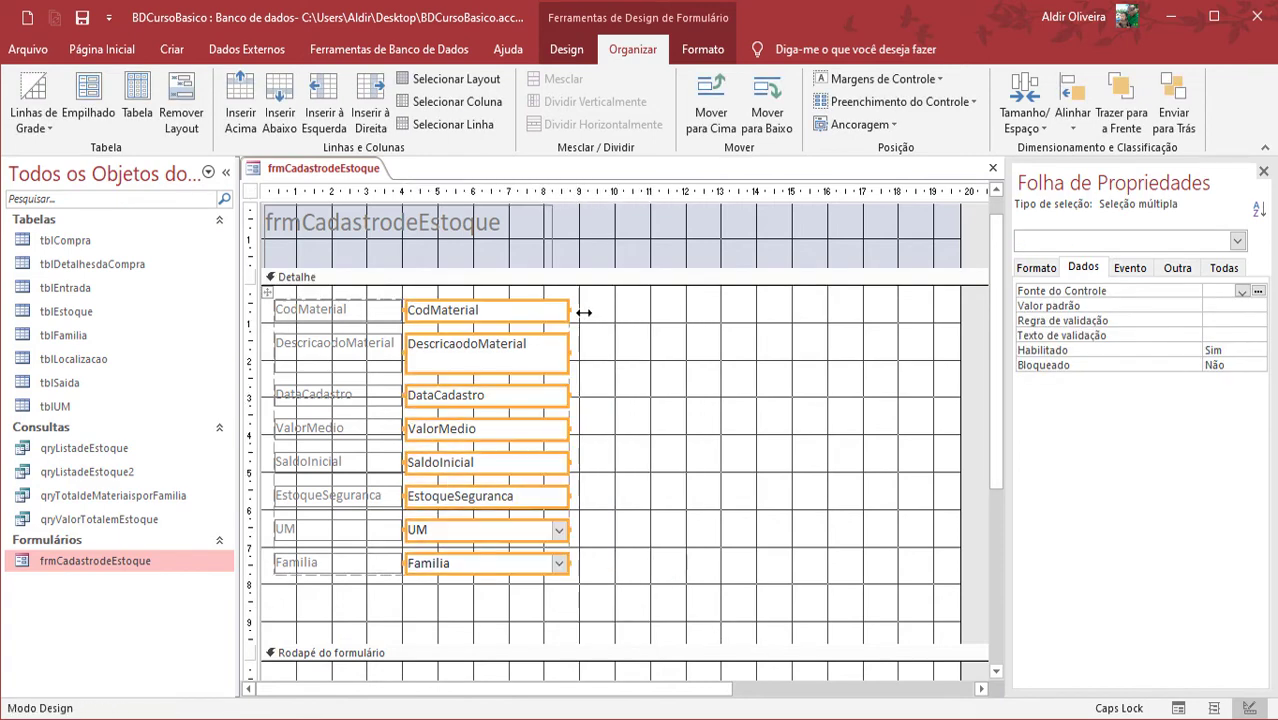
pyautogui.click(677, 366)
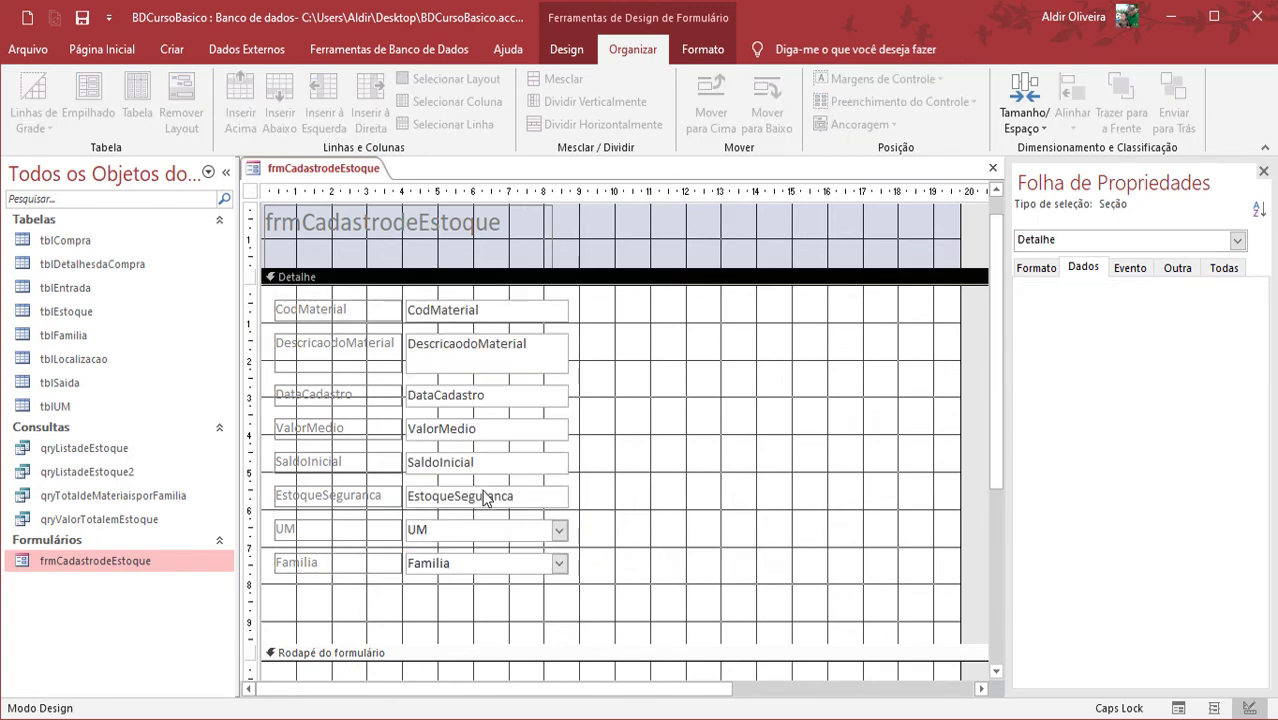
# - Move the DataCadastro label and its field beside the CodMaterial field, in the first row of the layout
pyautogui.click(326, 404)
pyautogui.moveTo(326, 400)
pyautogui.mouseDown()
pyautogui.moveTo(505, 347)
pyautogui.moveTo(491, 474)
pyautogui.moveTo(499, 376)
pyautogui.moveTo(492, 448)
pyautogui.moveTo(499, 380)
pyautogui.moveTo(560, 364)
pyautogui.moveTo(563, 321)
pyautogui.mouseUp()
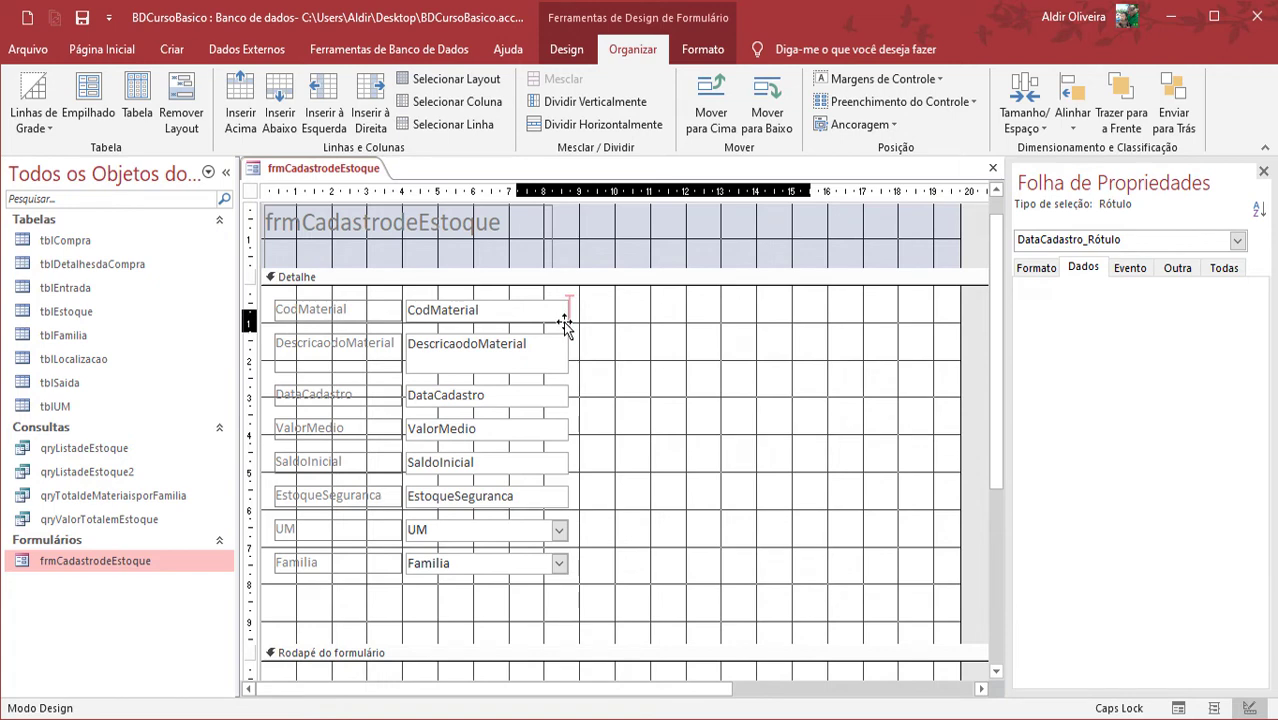
pyautogui.moveTo(563, 321); pyautogui.dragTo(563, 321)
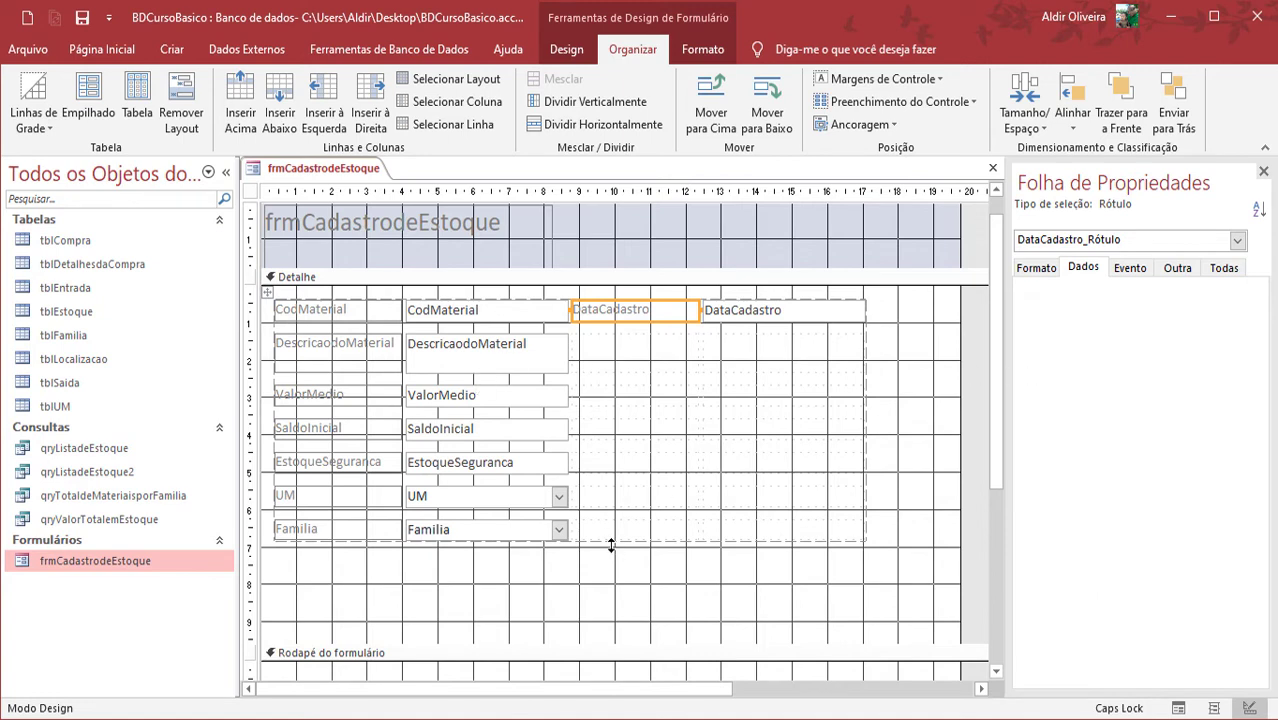
# - Try to widen only the DescricaodoMaterial field within the layout, and undo the width change
pyautogui.click(560, 367)
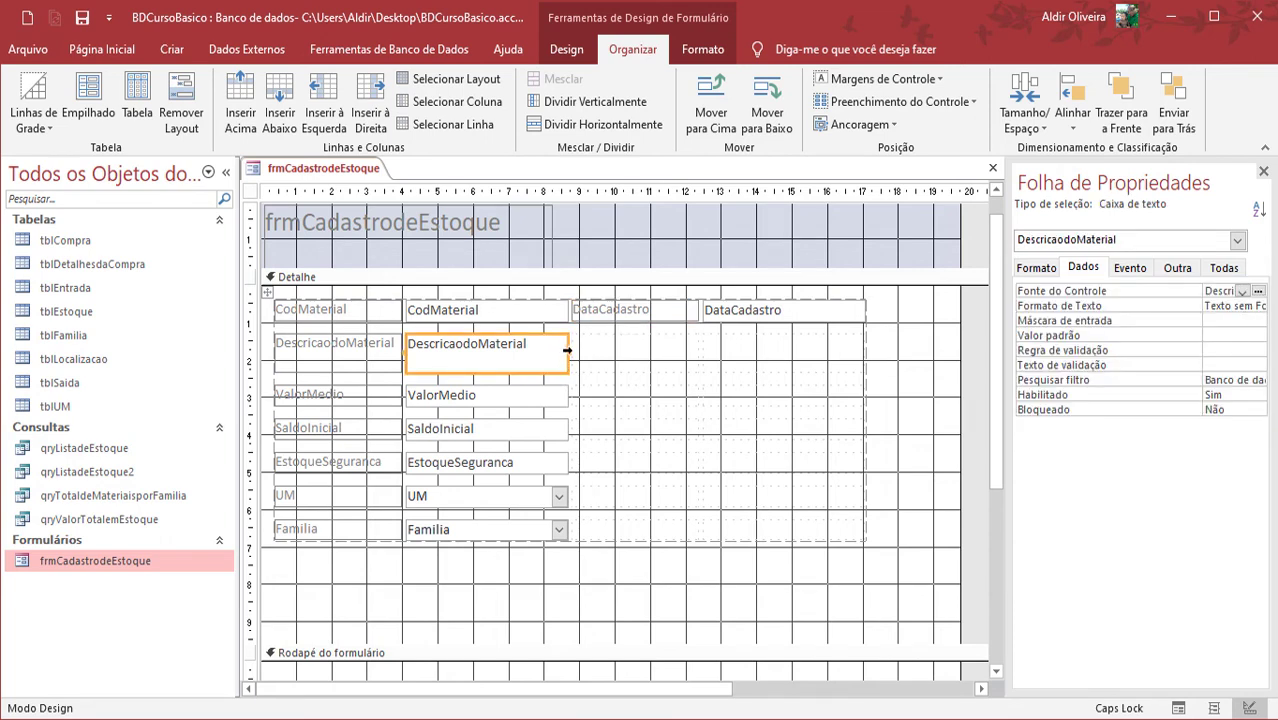
pyautogui.moveTo(568, 350); pyautogui.dragTo(582, 350)
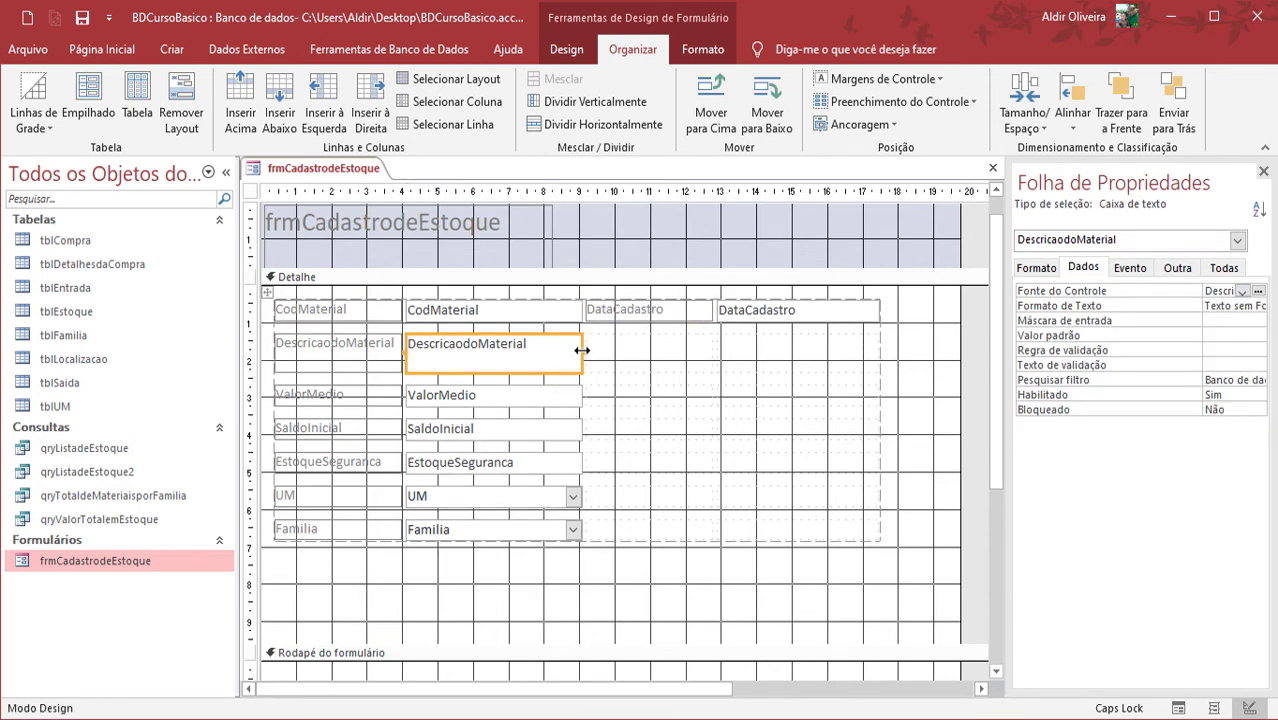
pyautogui.hotkey('ctrl', 'z')
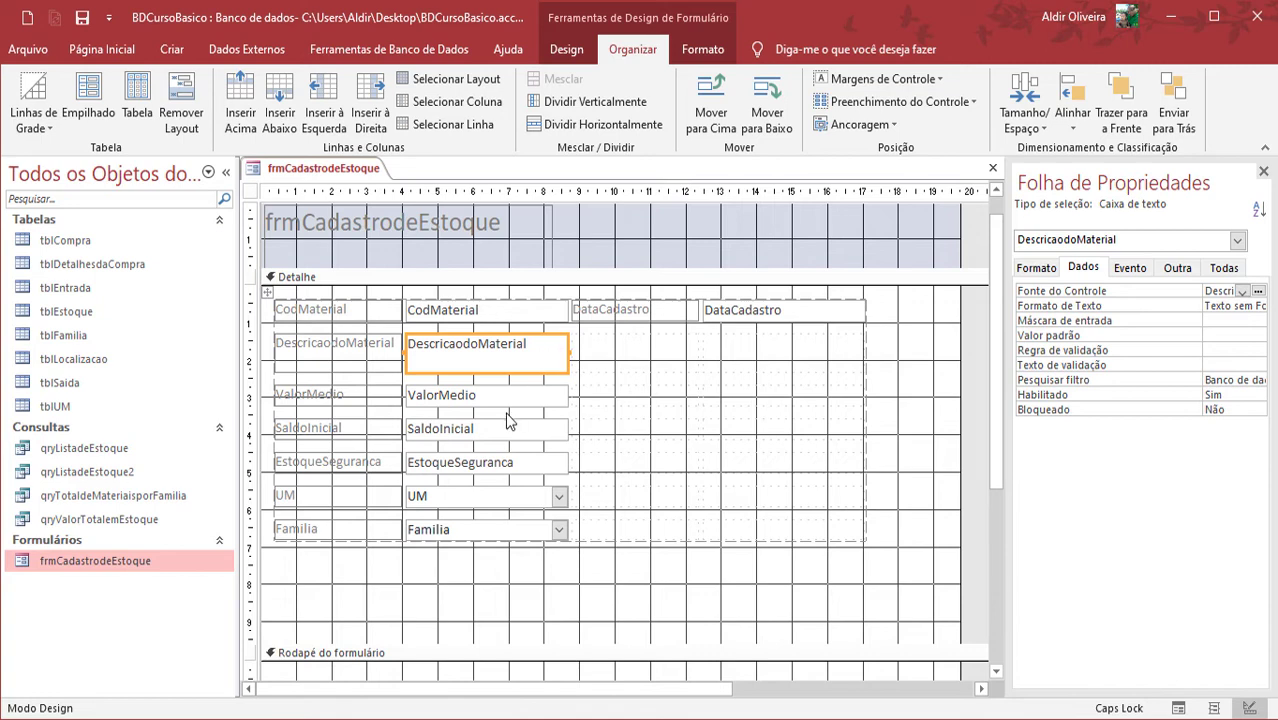
# - Move the SaldoInicial label and field beside the ValorMedio field, and delete the empty row left in the layout
pyautogui.click(352, 432)
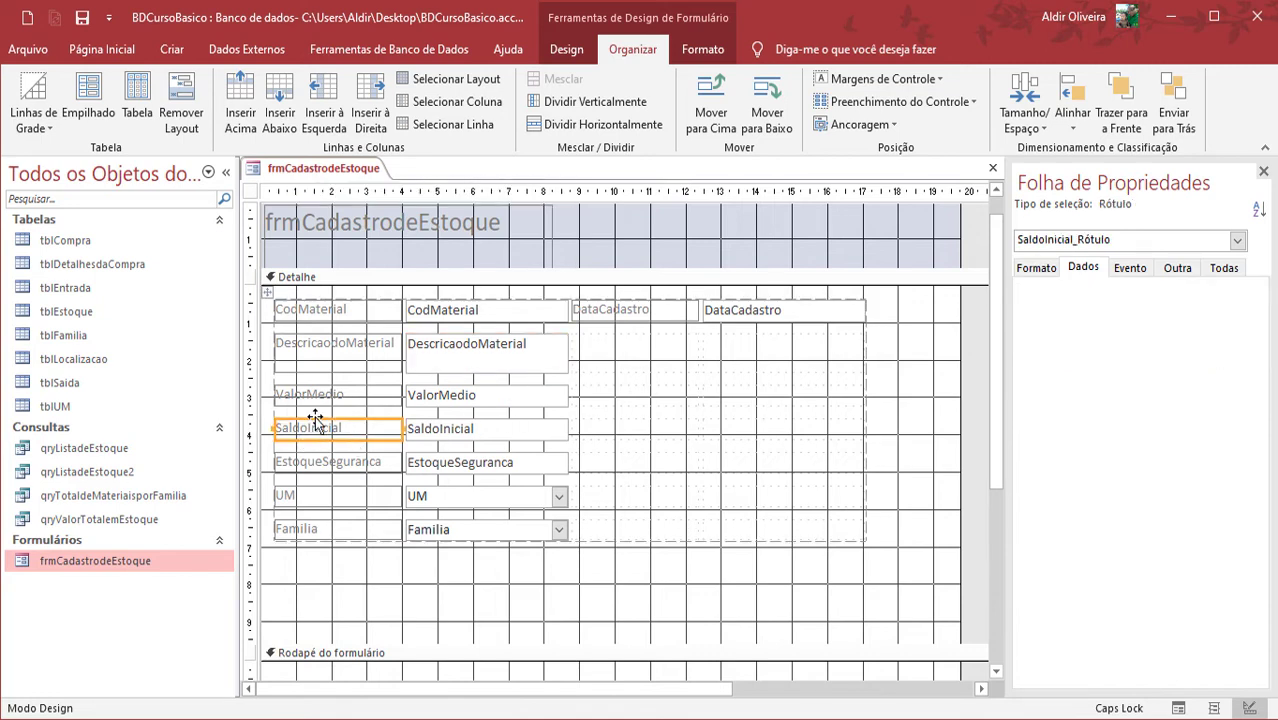
pyautogui.moveTo(316, 427); pyautogui.dragTo(576, 398)
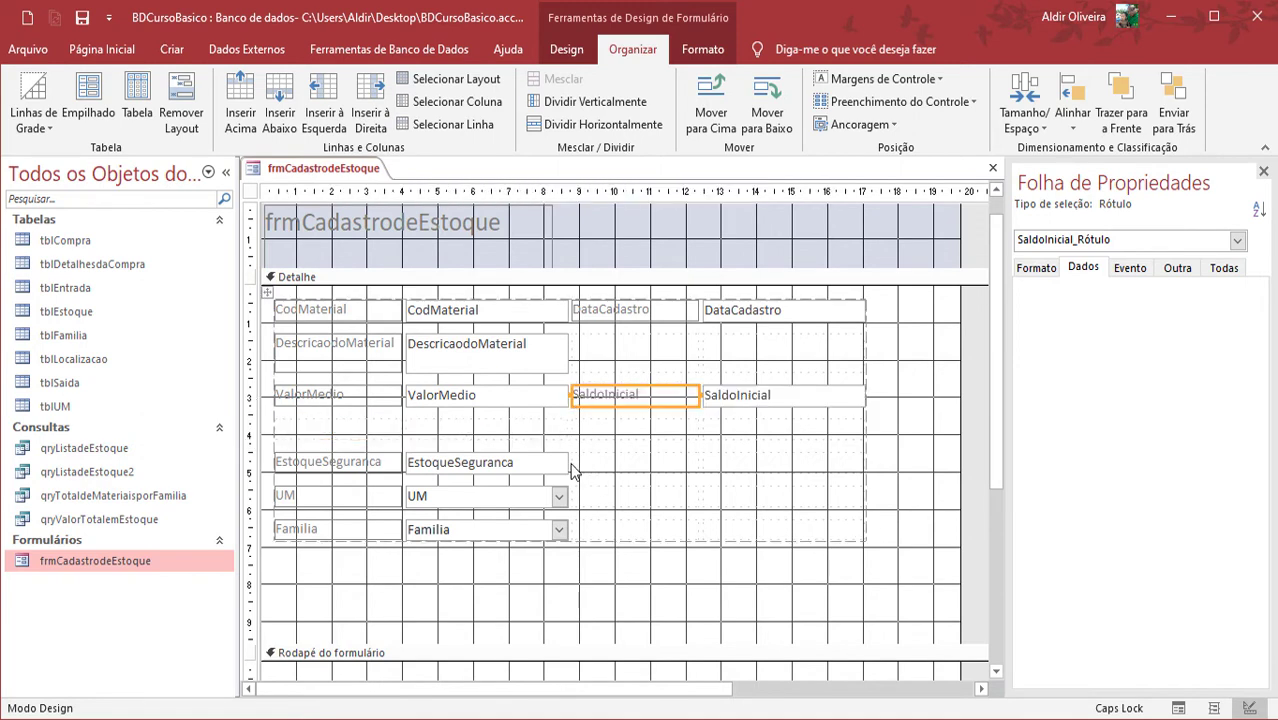
pyautogui.click(428, 437)
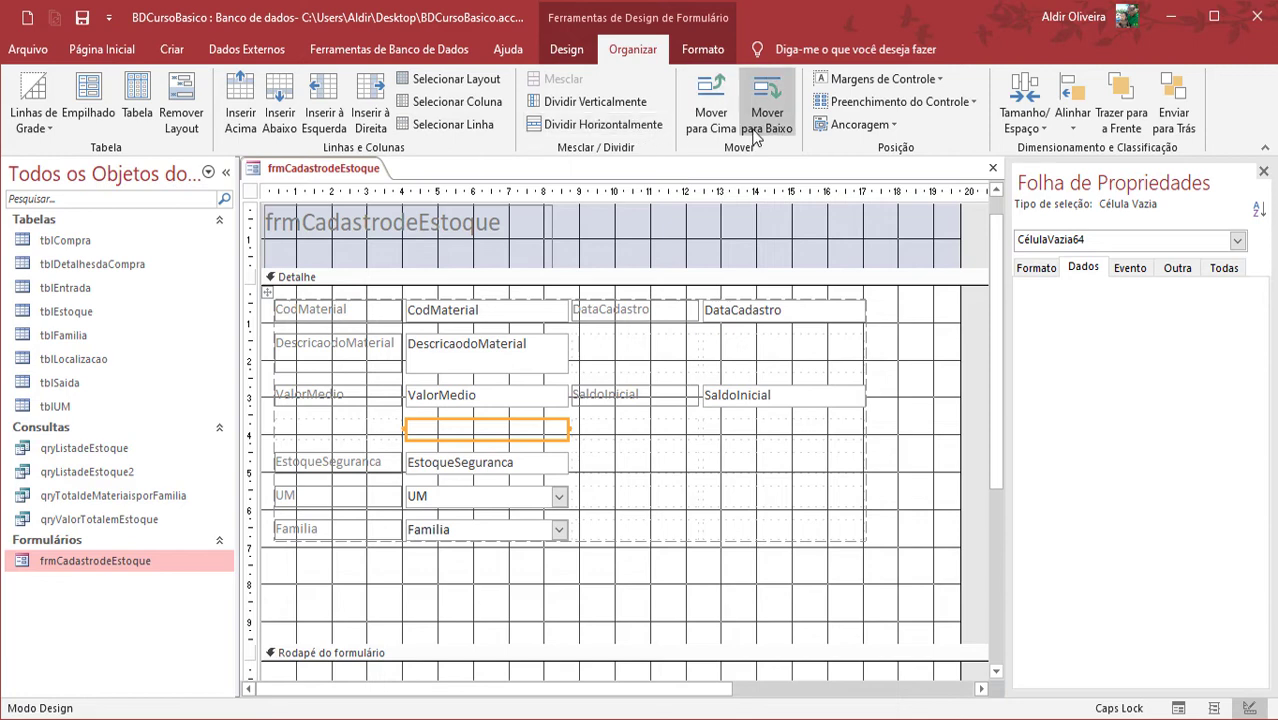
pyautogui.rightClick(480, 431)
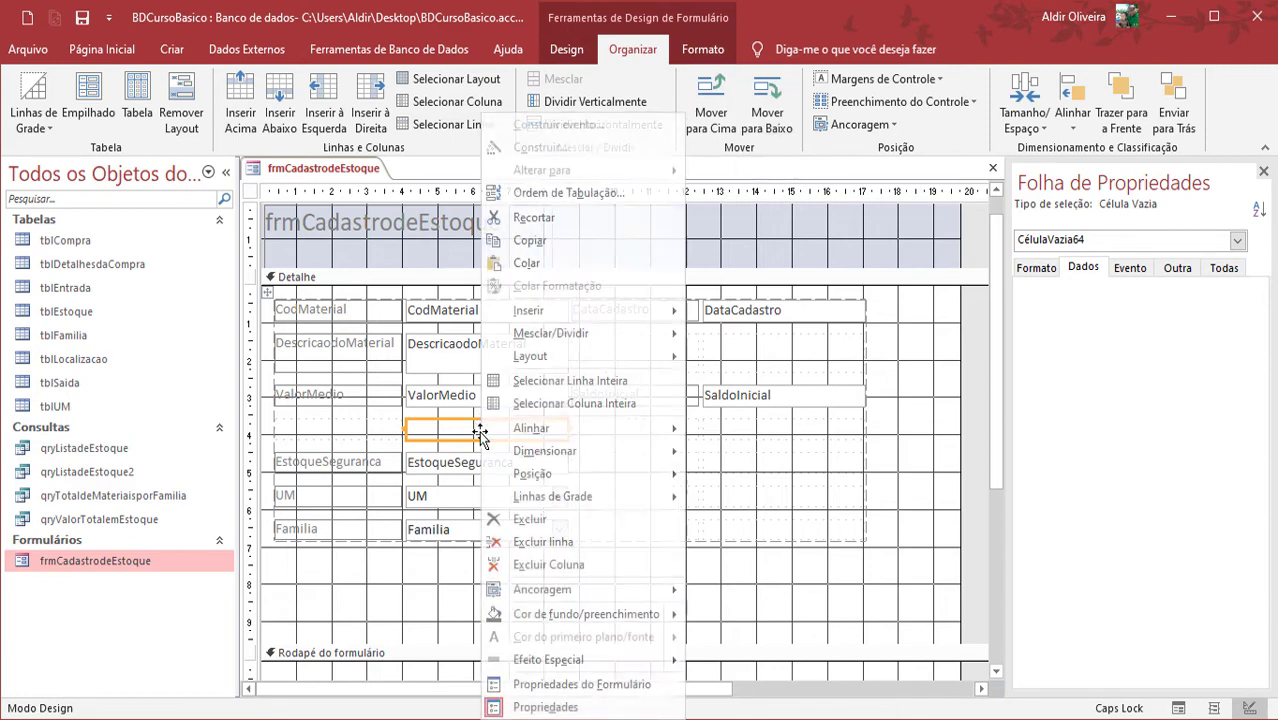
pyautogui.click(526, 548)
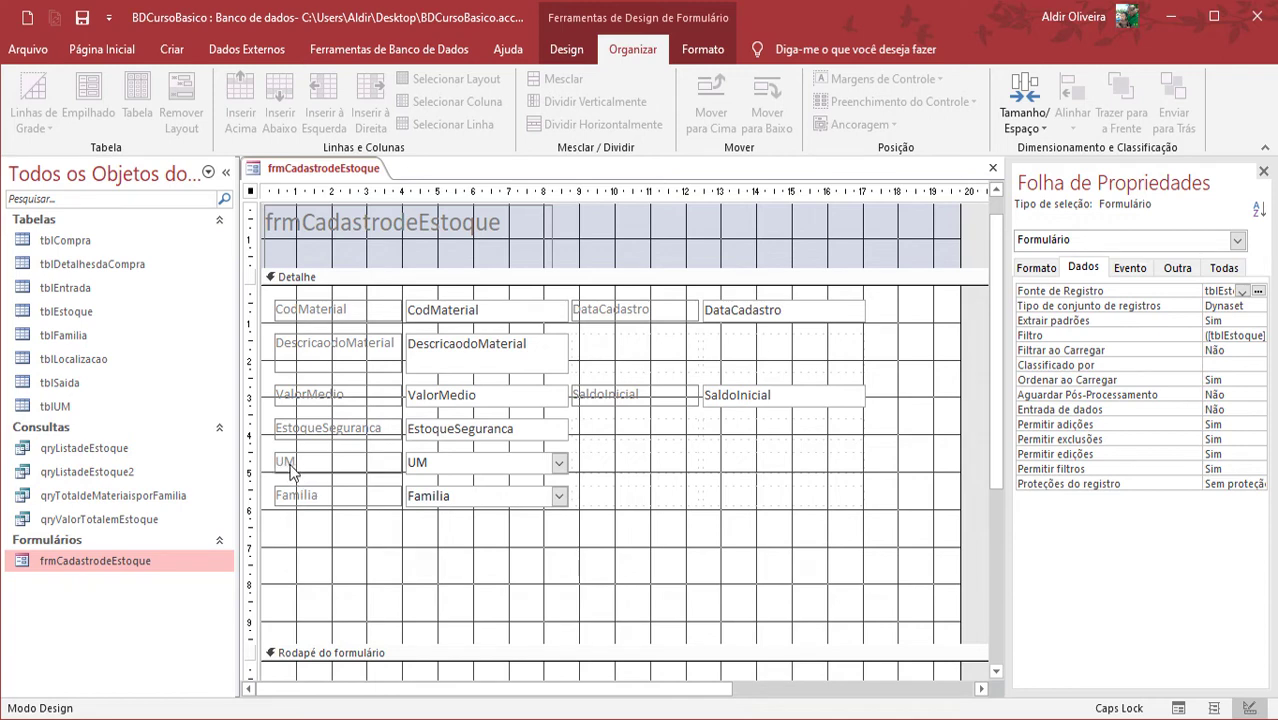
# - Move the UM label and combo box beside the EstoqueSeguranca field, and delete the empty row left above Familia
pyautogui.moveTo(290, 465)
pyautogui.mouseDown()
pyautogui.moveTo(428, 422)
pyautogui.moveTo(573, 423)
pyautogui.mouseUp()
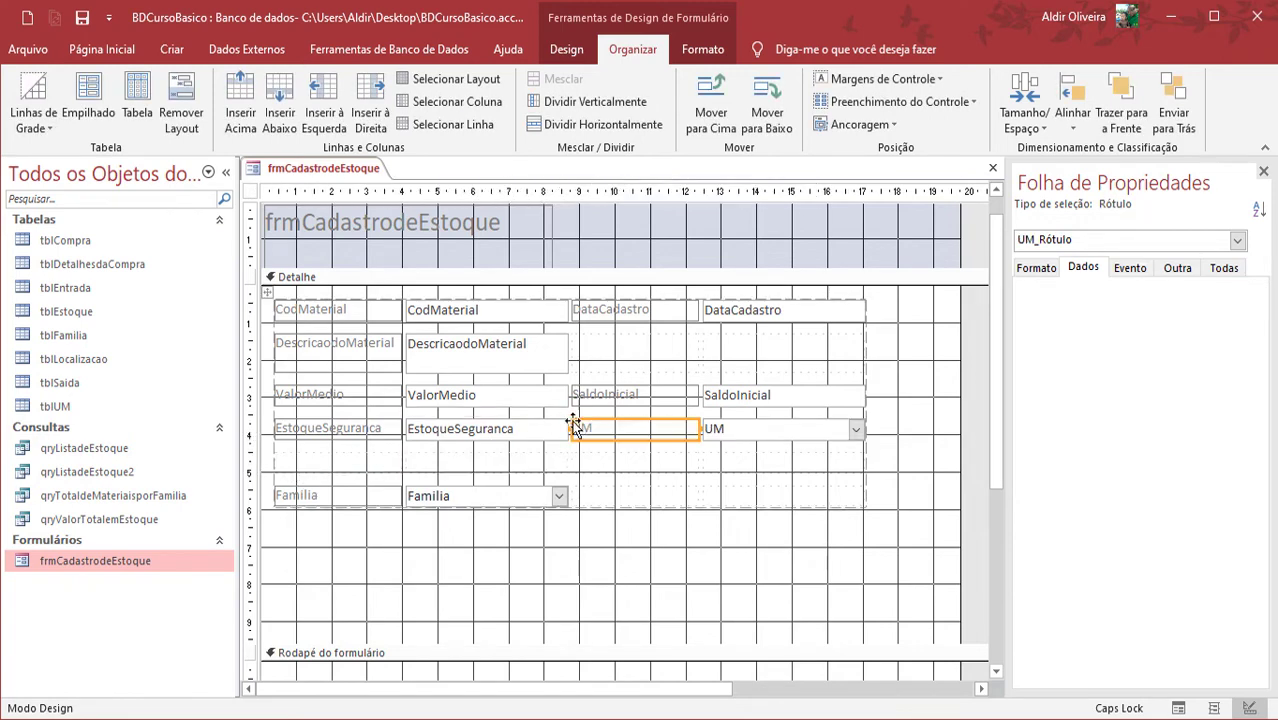
pyautogui.click(466, 470)
pyautogui.rightClick(465, 472)
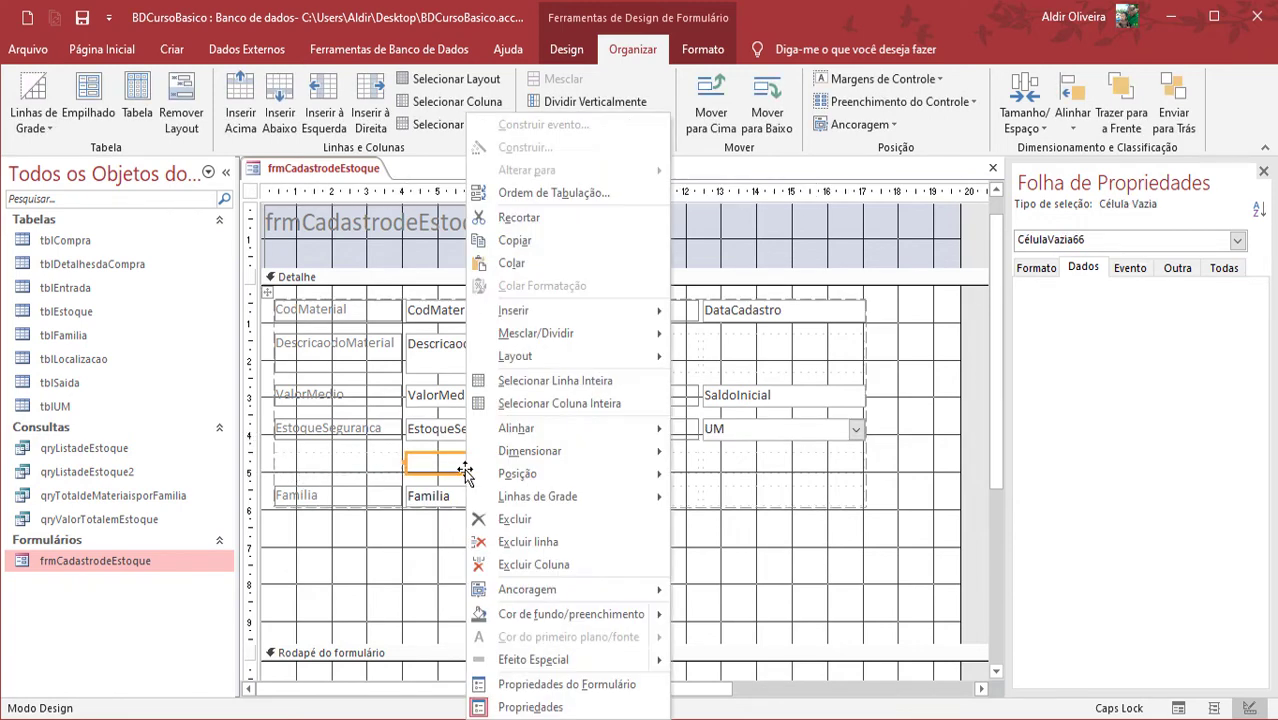
pyautogui.click(528, 541)
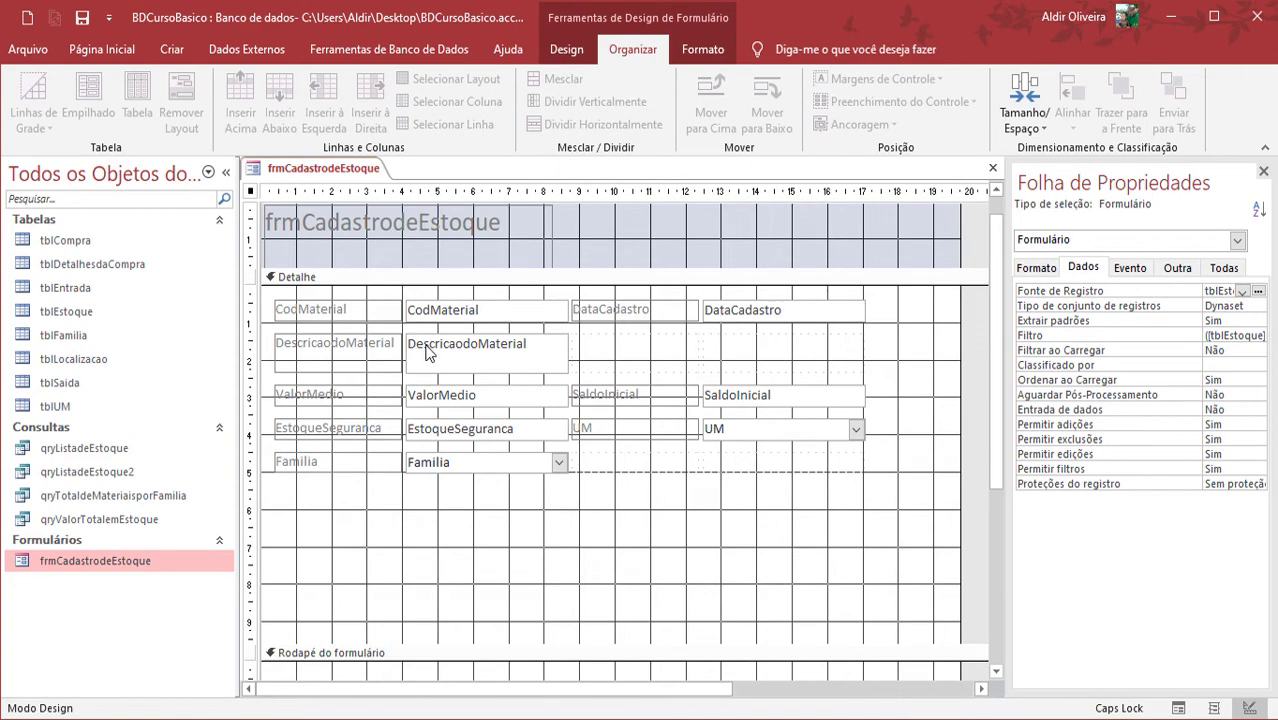
# - Narrow the first label column to about 3.5 cm and the DataCadastro, SaldoInicial and UM label column to about 2.3 cm
pyautogui.click(385, 312)
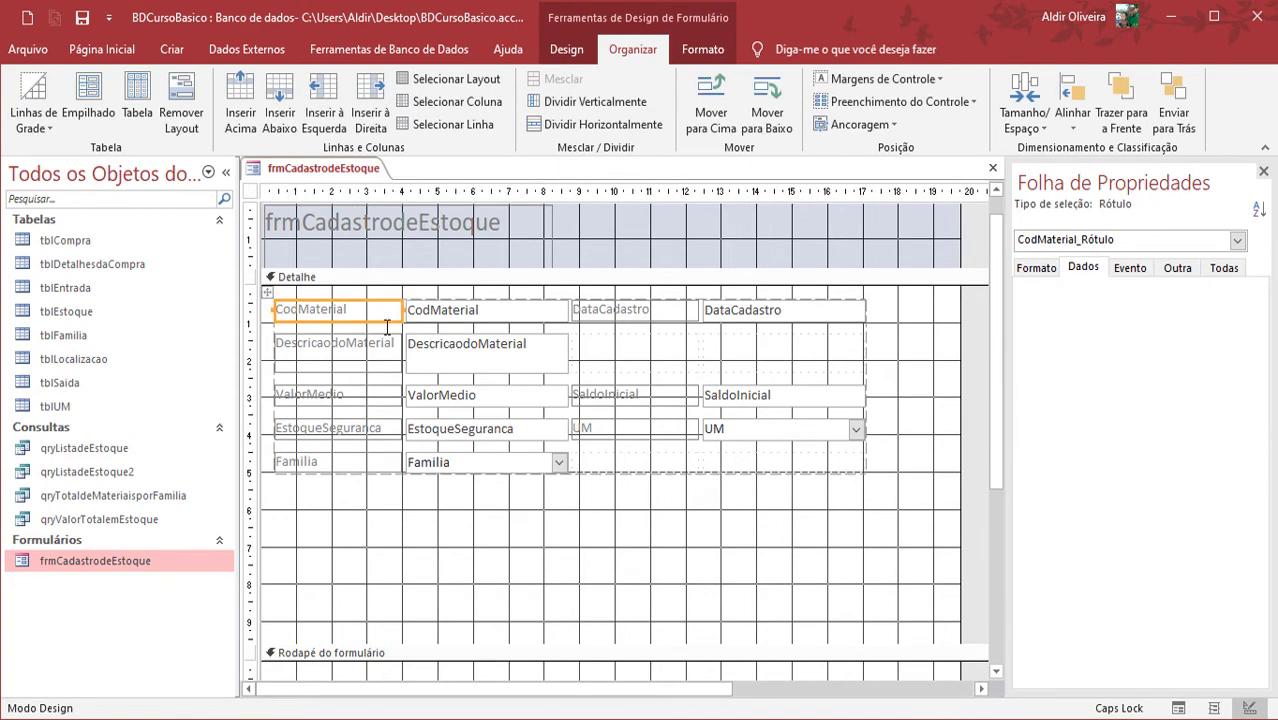
pyautogui.moveTo(352, 520); pyautogui.dragTo(396, 310)
pyautogui.moveTo(650, 492); pyautogui.dragTo(620, 296)
pyautogui.moveTo(694, 312); pyautogui.dragTo(648, 316)
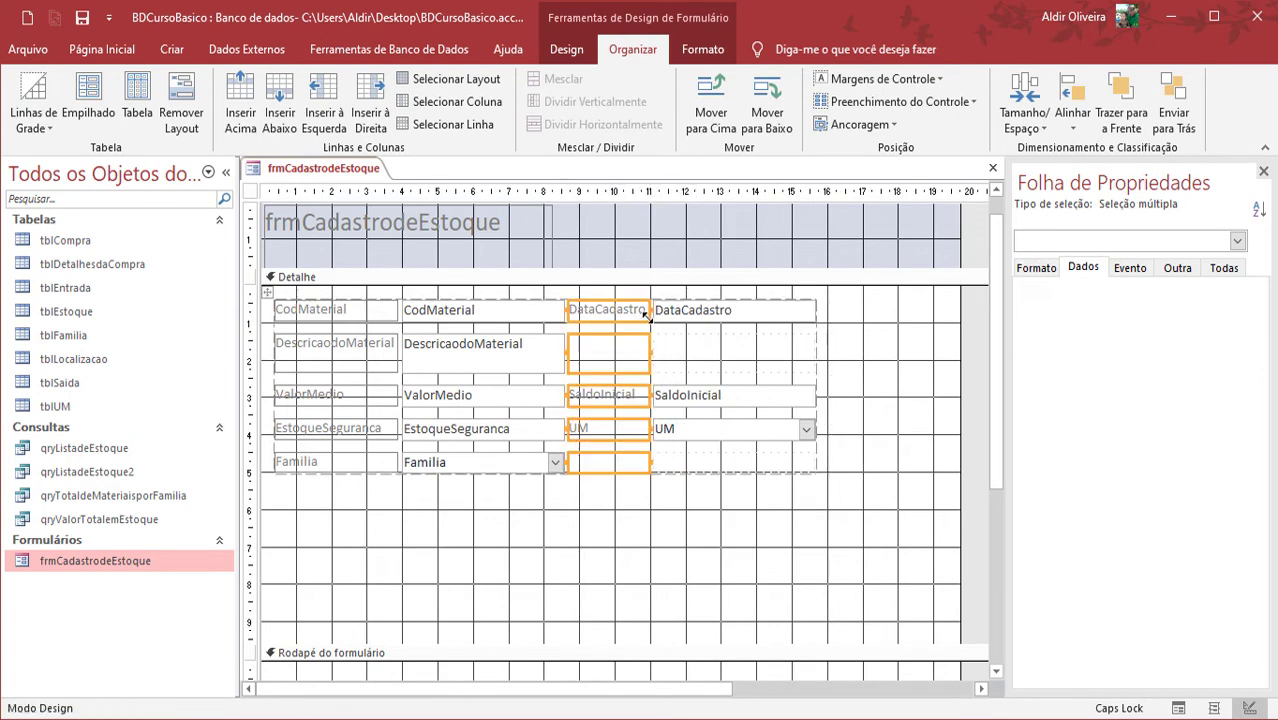
pyautogui.click(670, 535)
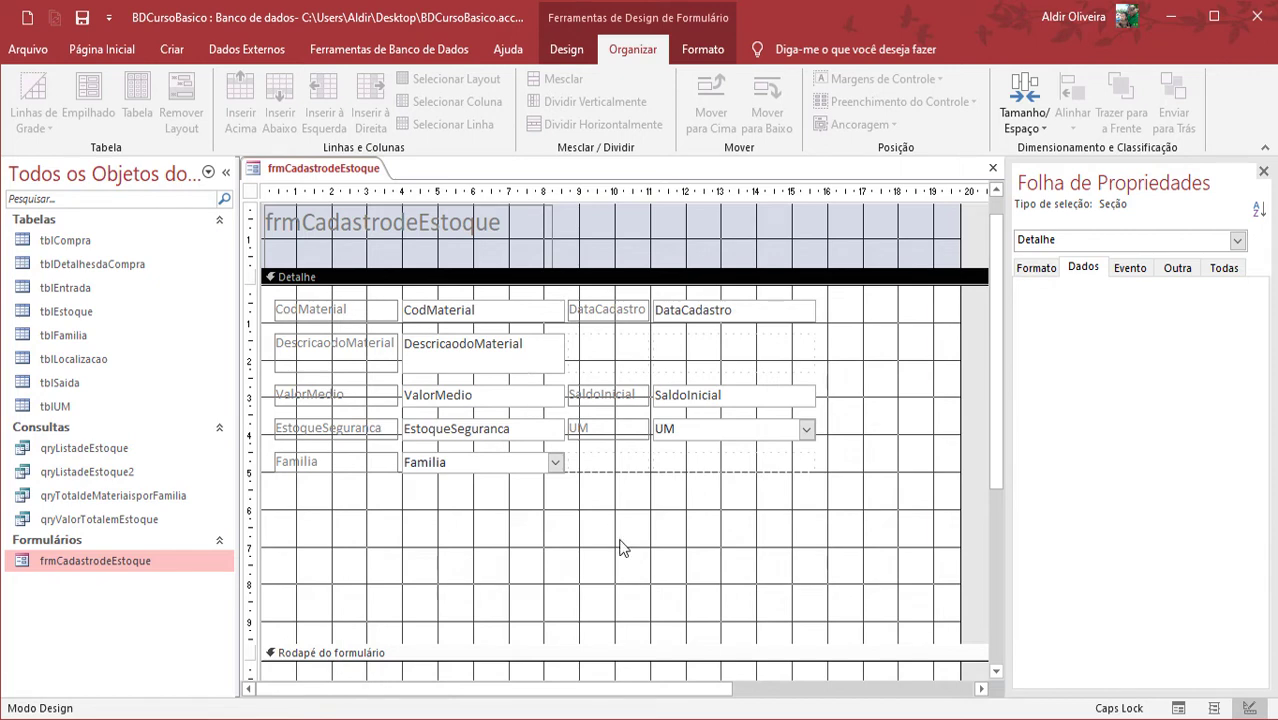
# - Remove the layout from the ValorMedio field and label, and from all remaining controls in the Detail section
pyautogui.click(441, 394)
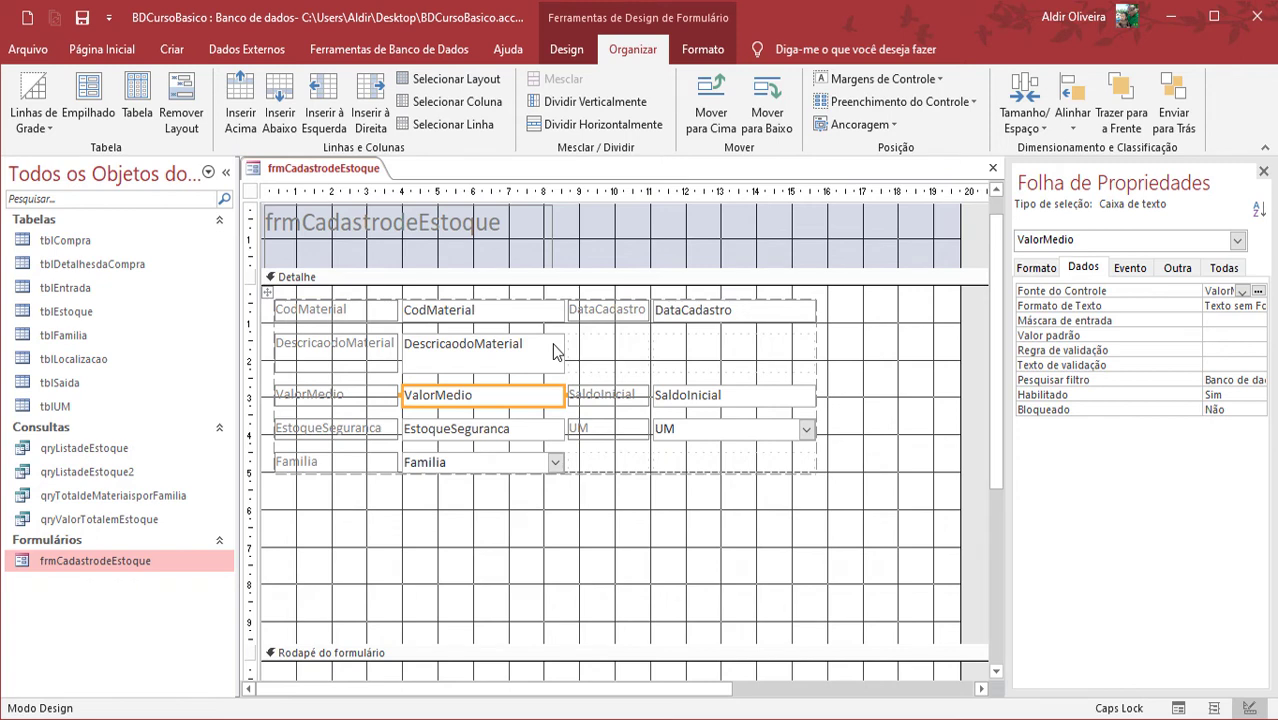
pyautogui.click(181, 97)
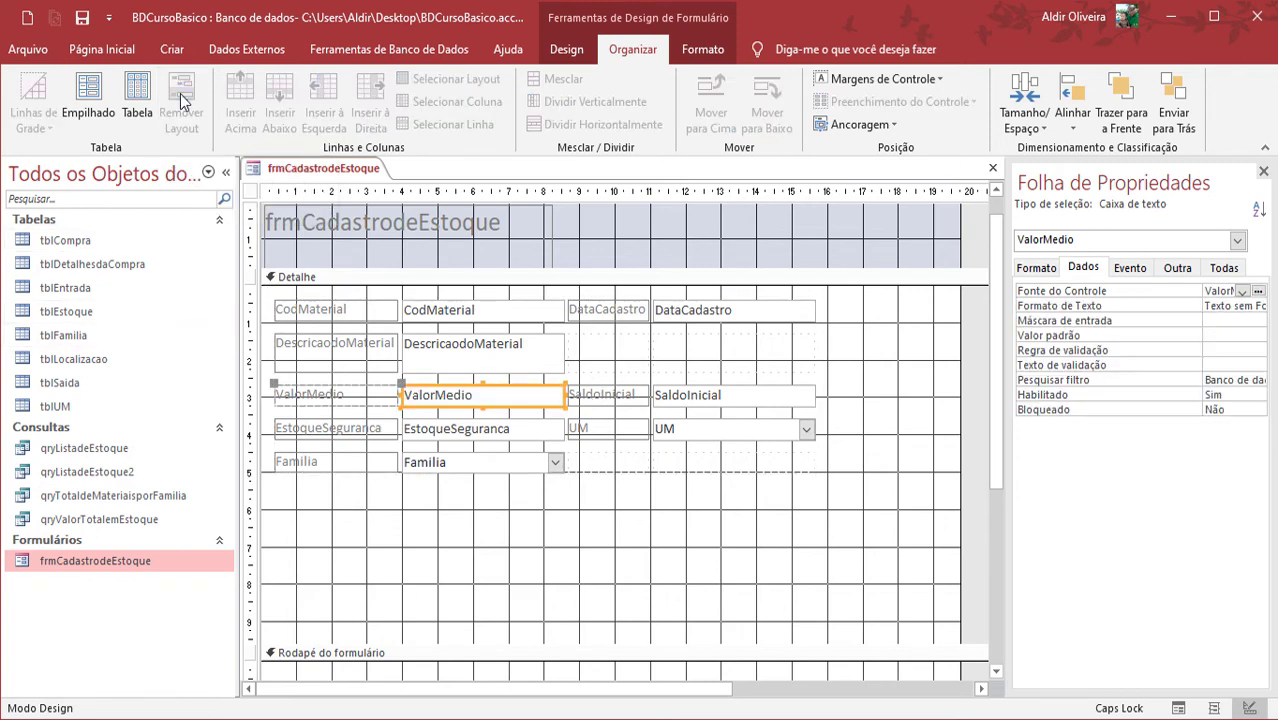
pyautogui.click(540, 354)
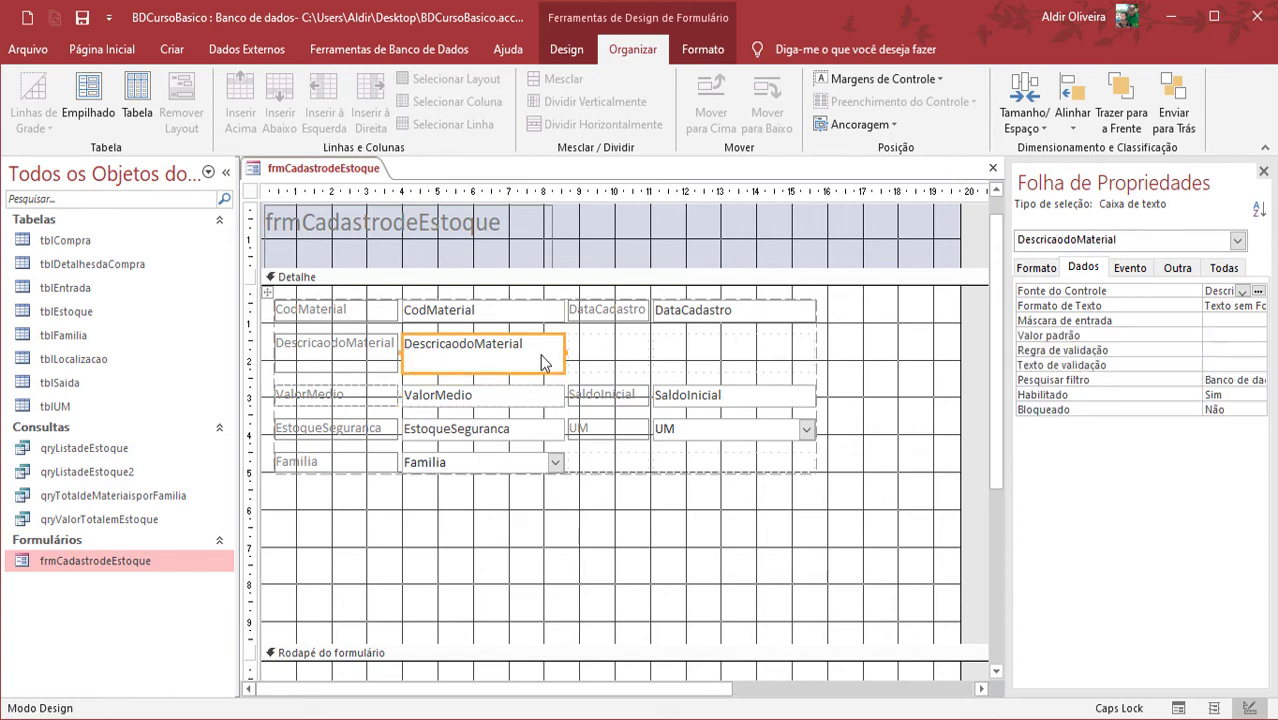
pyautogui.click(267, 292)
pyautogui.click(180, 110)
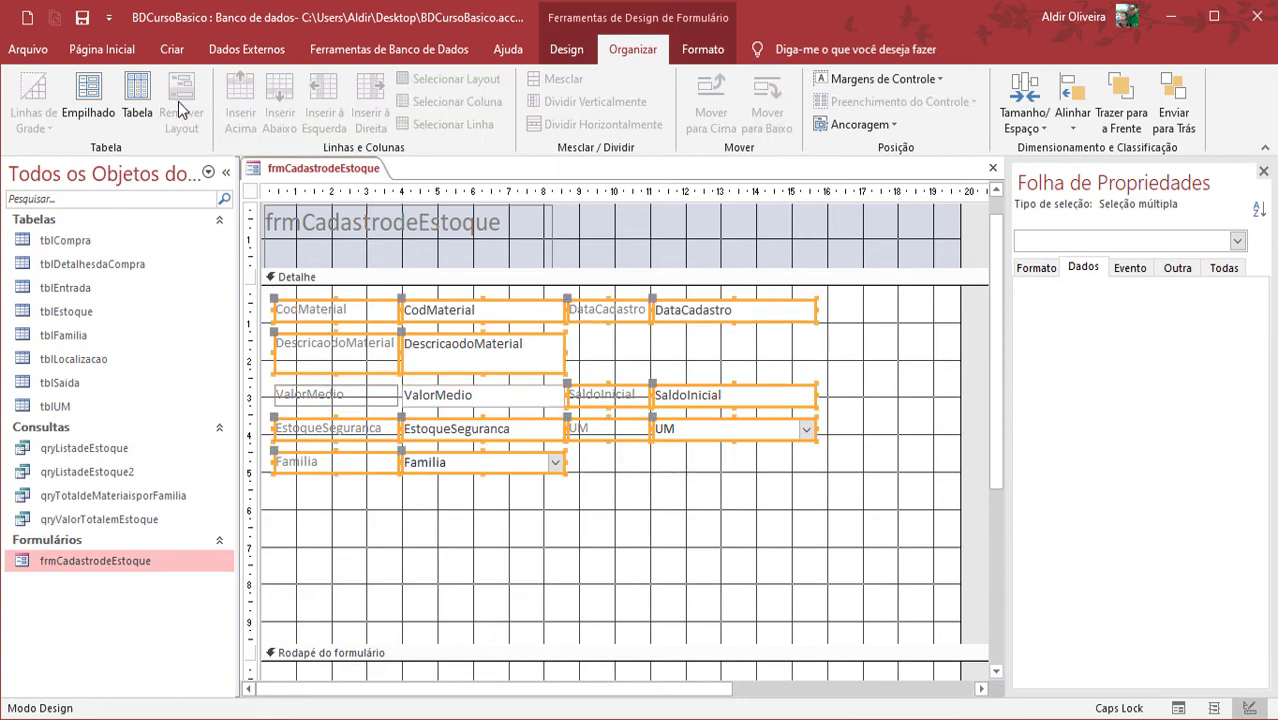
pyautogui.click(380, 527)
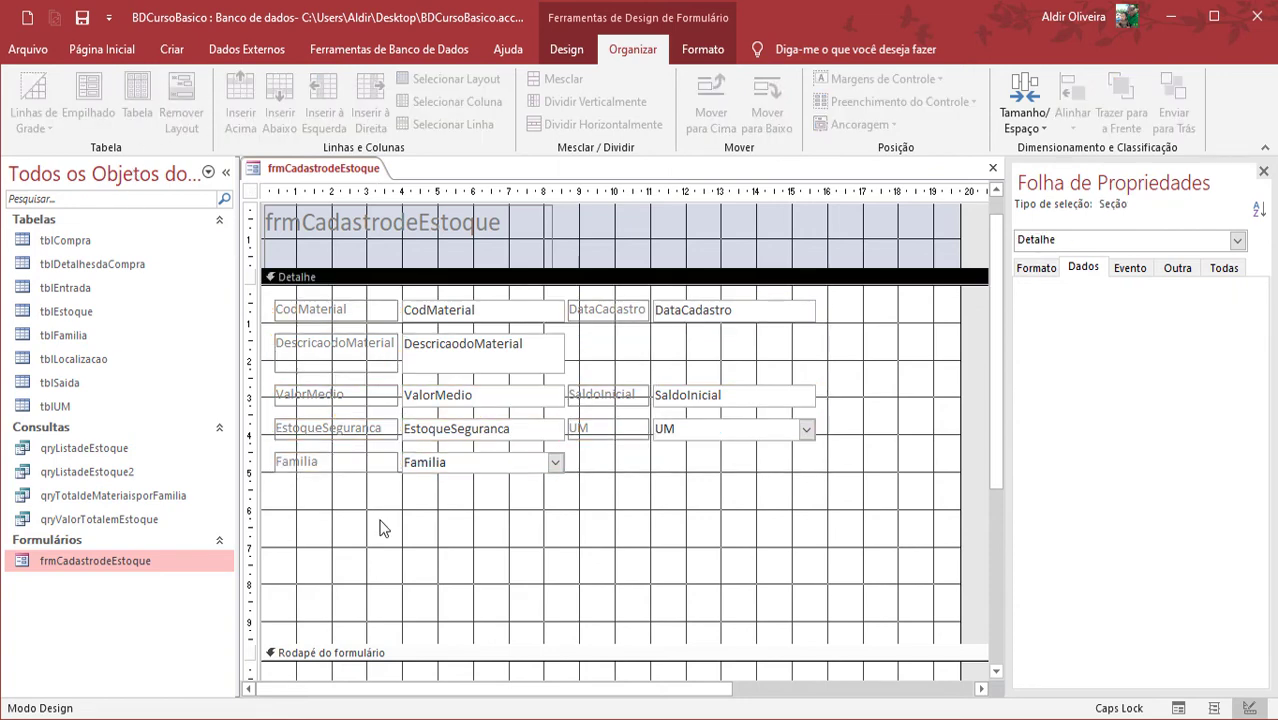
# - Widen the DescricaodoMaterial field so that its right edge lines up with the DataCadastro field
pyautogui.click(452, 362)
pyautogui.click(338, 388)
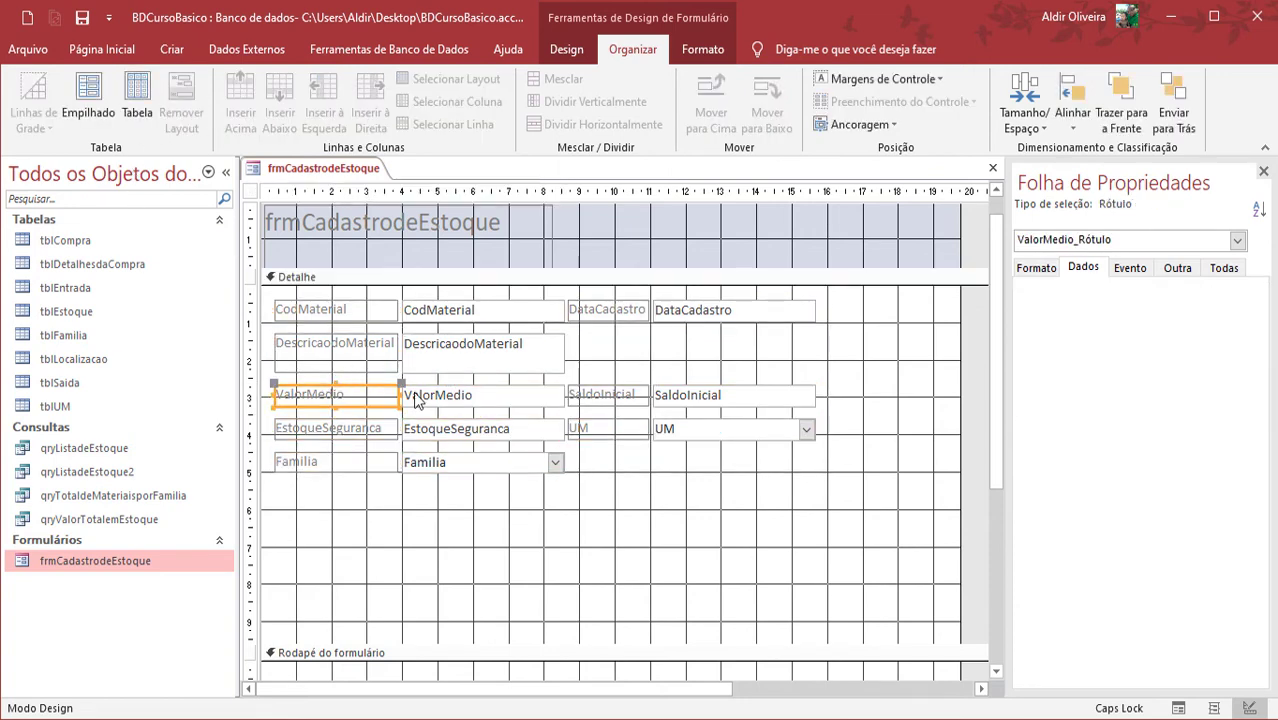
pyautogui.click(418, 399)
pyautogui.click(623, 329)
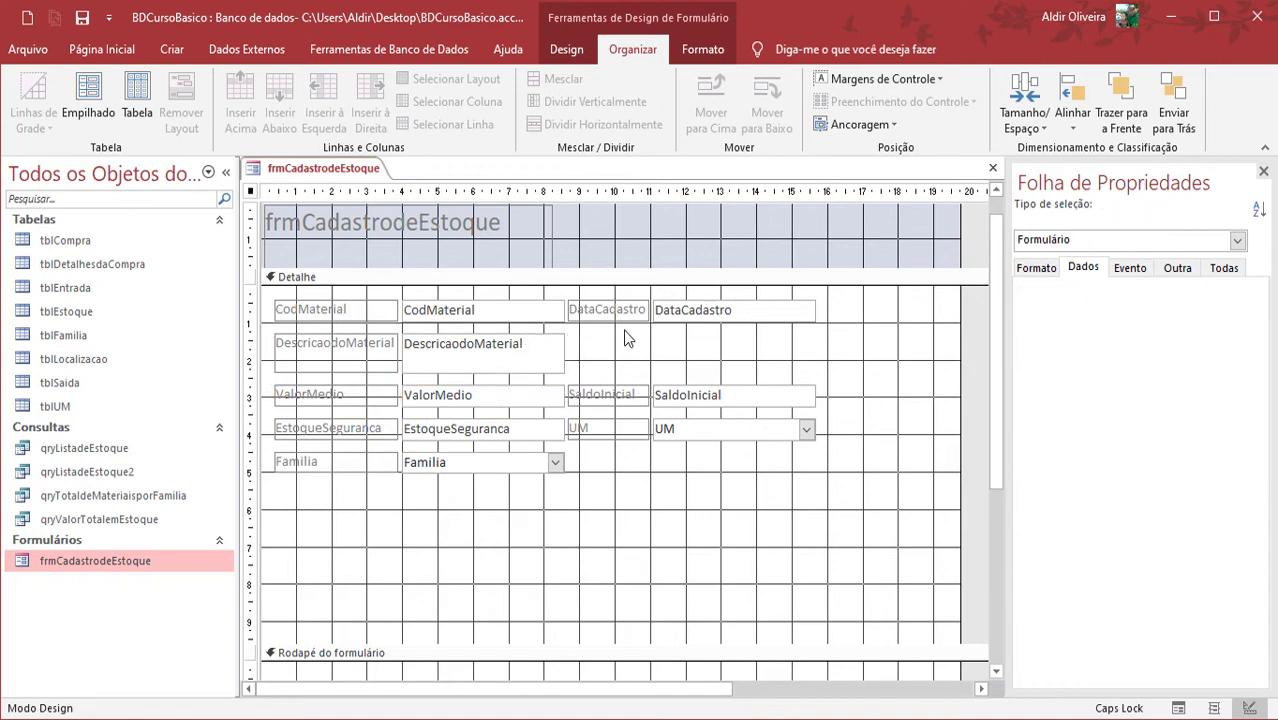
pyautogui.click(549, 350)
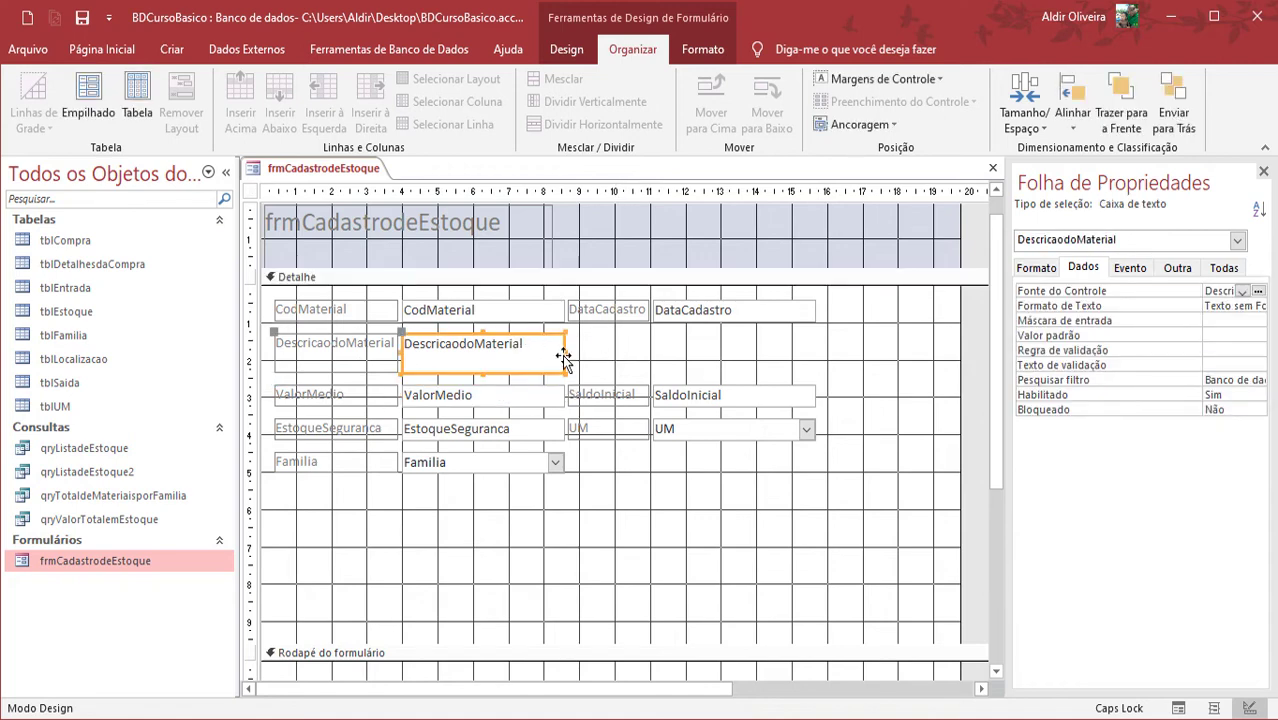
pyautogui.moveTo(565, 352); pyautogui.dragTo(817, 347)
pyautogui.click(680, 560)
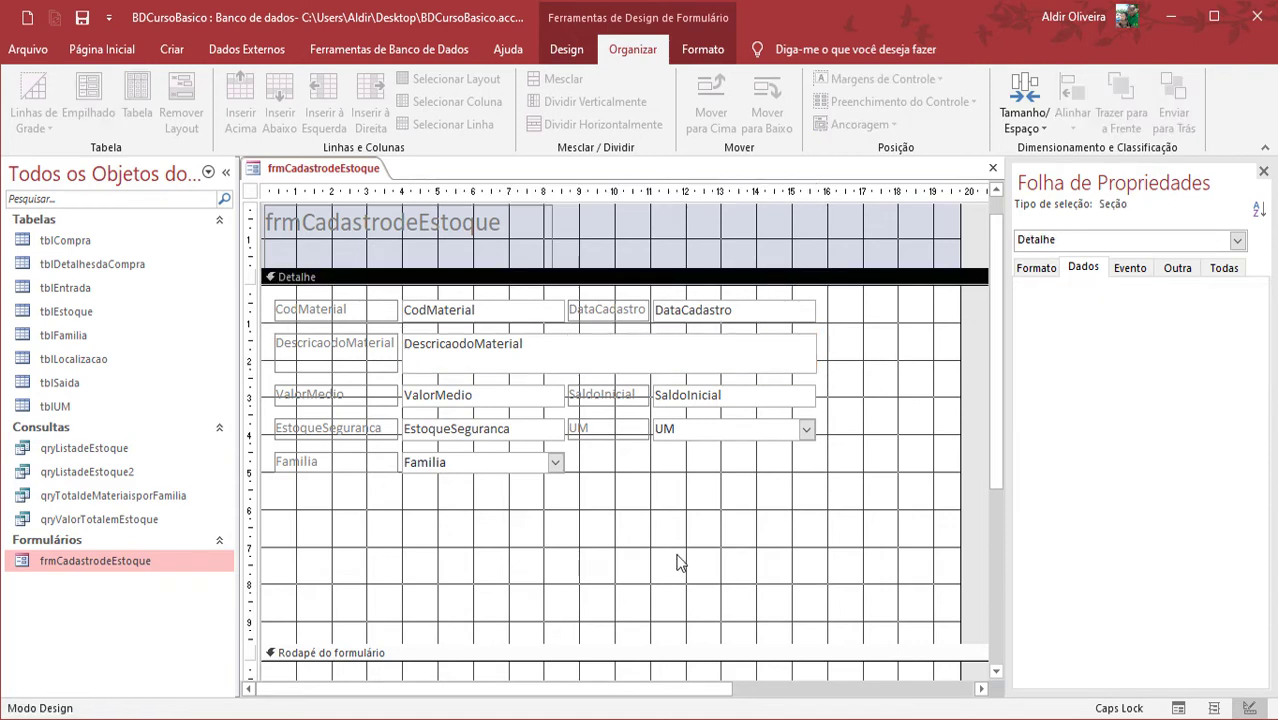
pyautogui.click(535, 469)
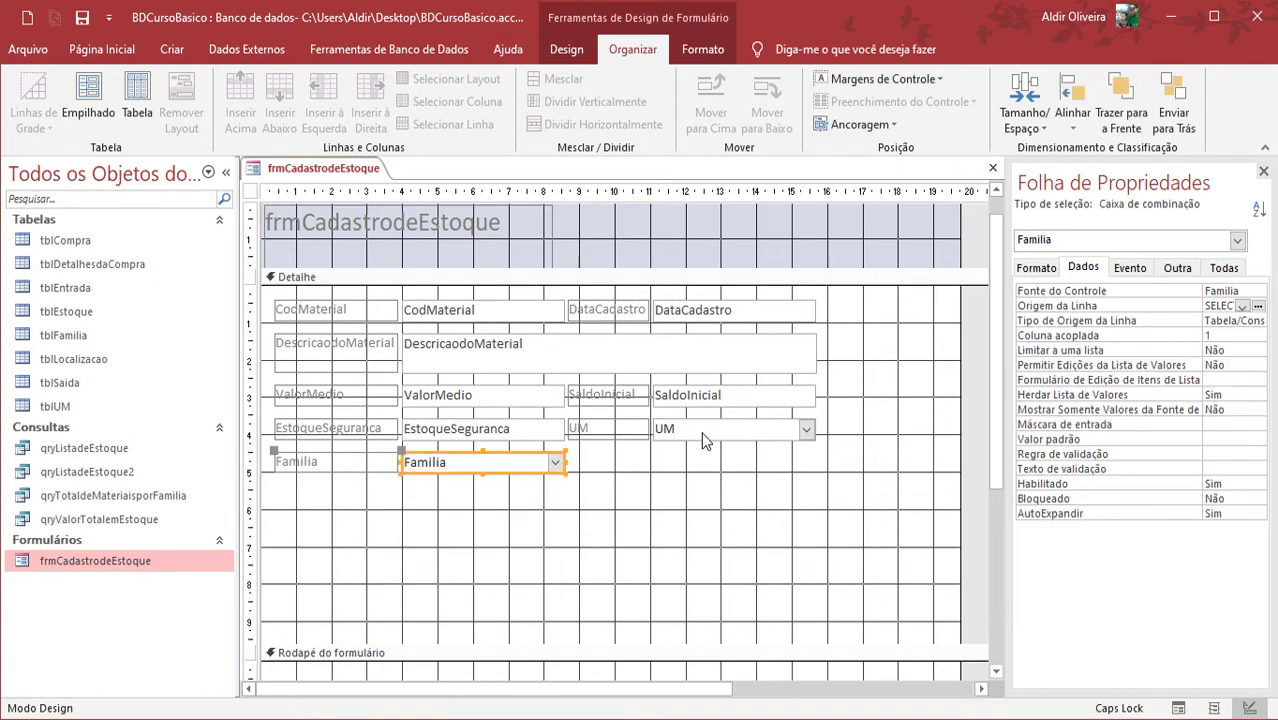
pyautogui.click(656, 432)
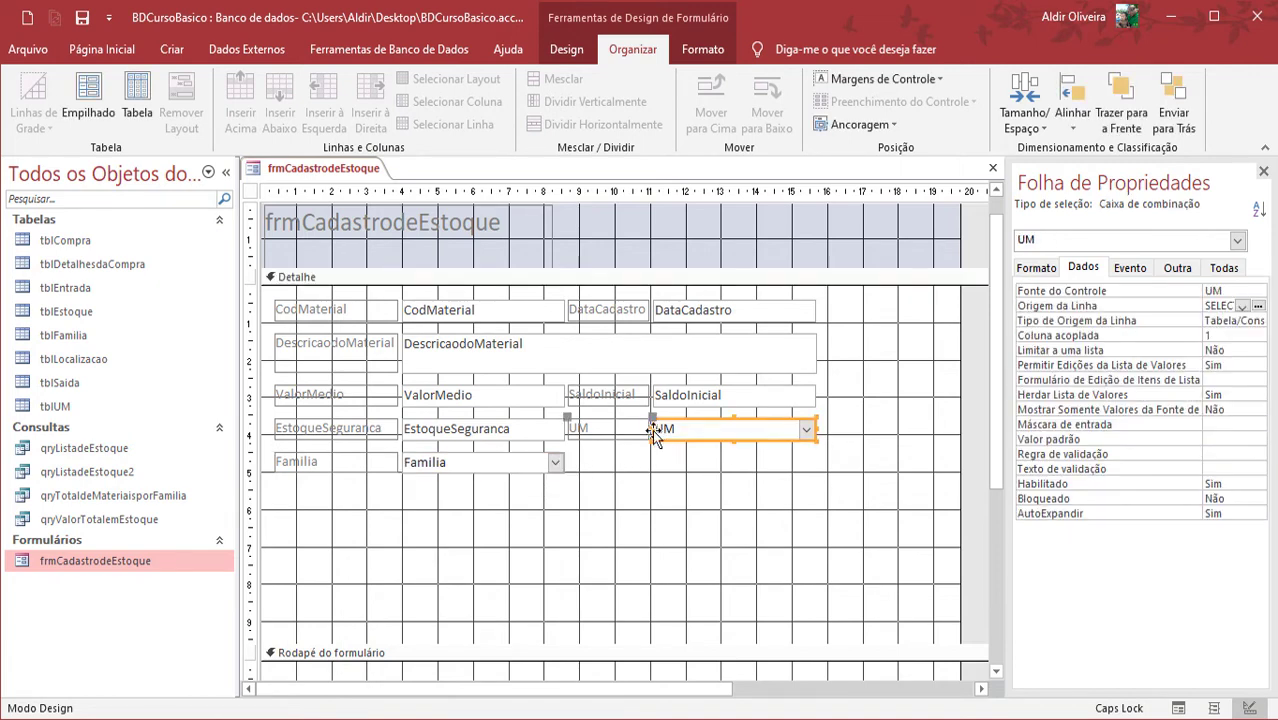
pyautogui.click(560, 463)
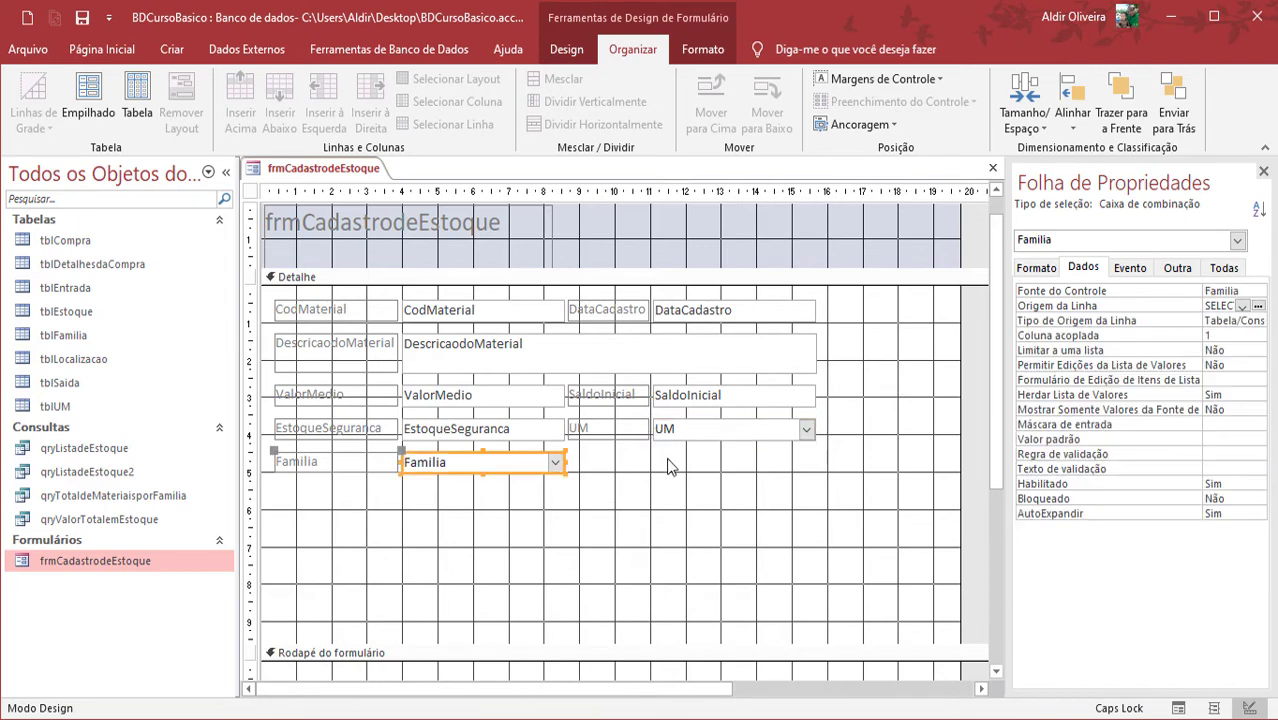
# - Reduce the Detail section to about 5.7 cm high and the form to about 16 cm wide
pyautogui.click(673, 480)
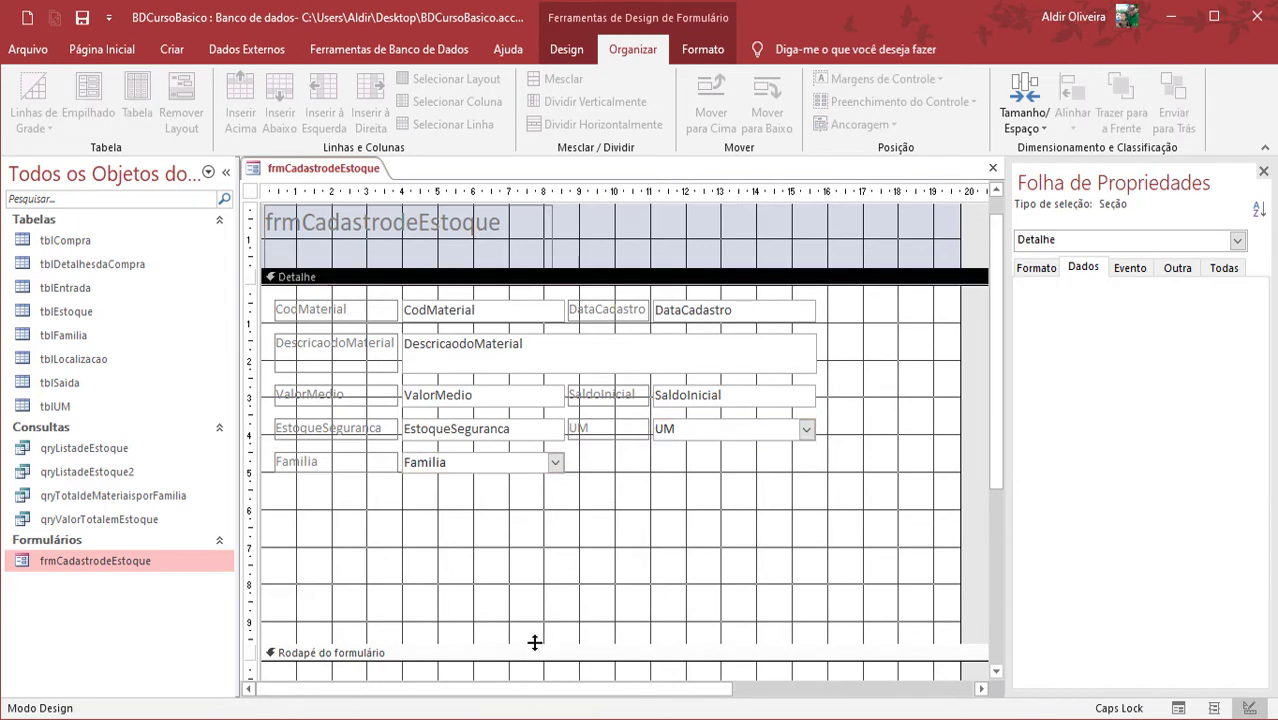
pyautogui.moveTo(535, 641); pyautogui.dragTo(582, 495)
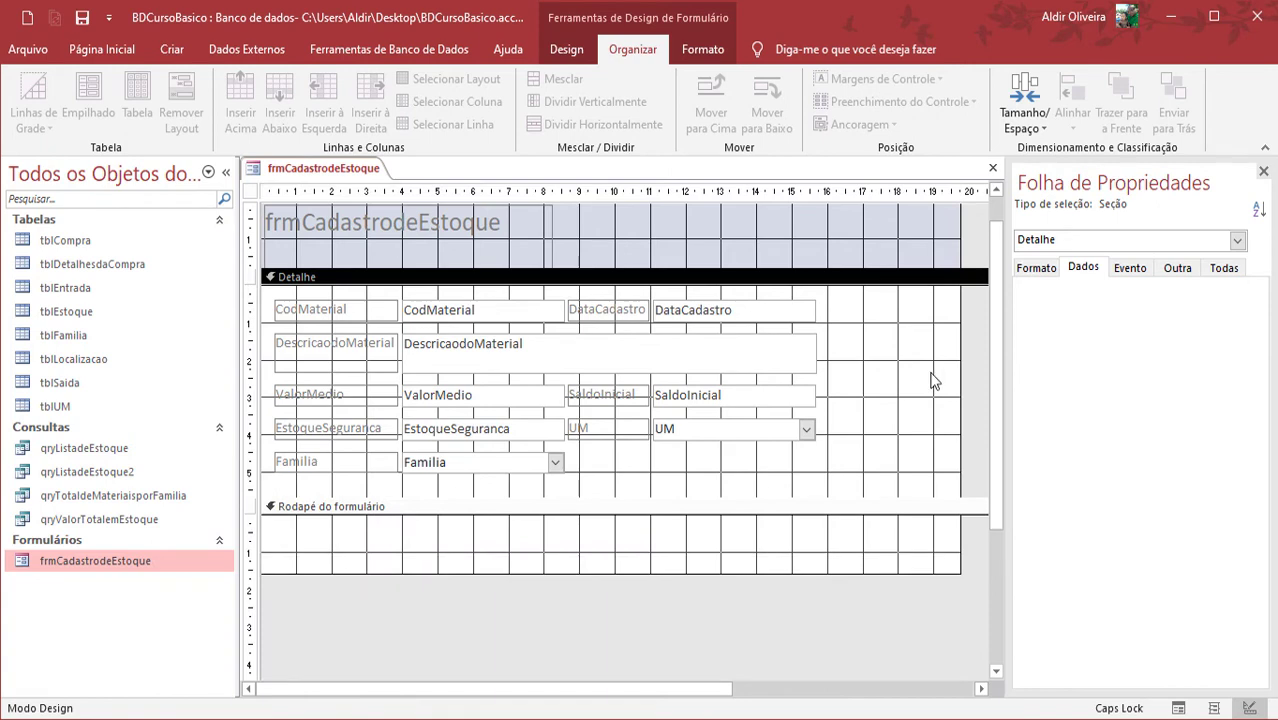
pyautogui.moveTo(958, 360); pyautogui.dragTo(830, 366)
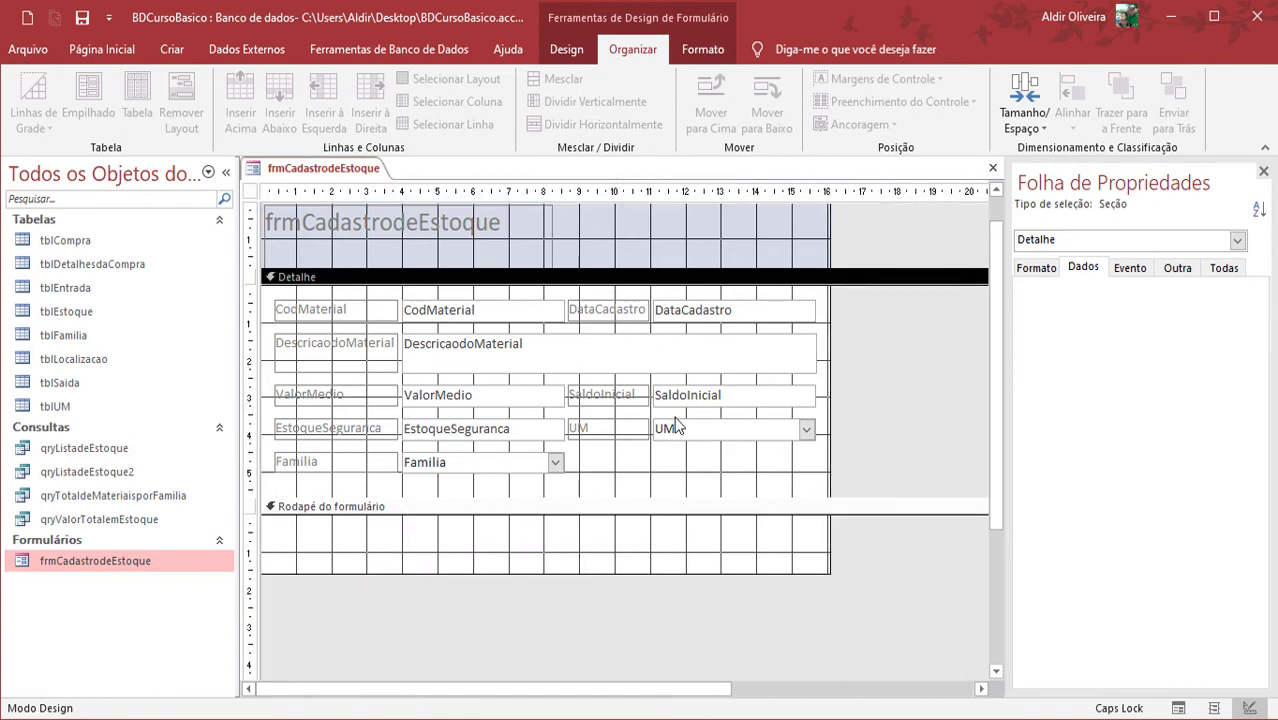
# - Delete the frmCadastrodeEstoque title label from the form header
pyautogui.click(605, 231)
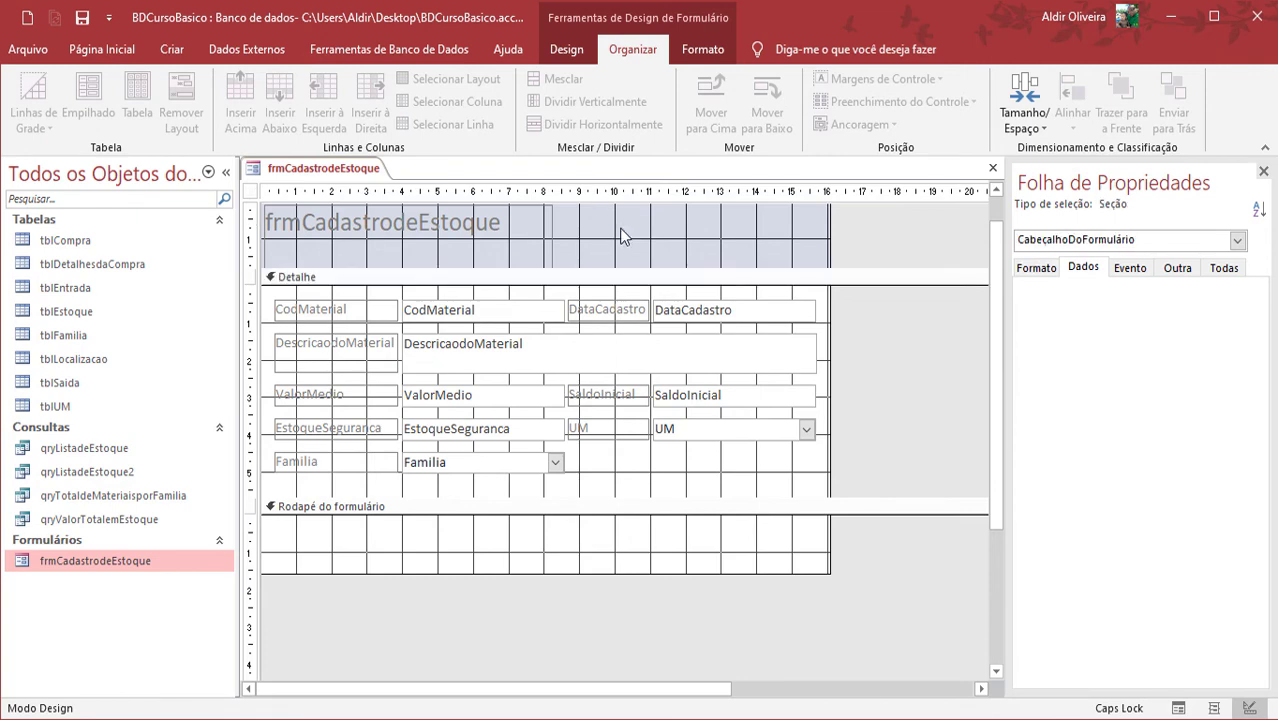
pyautogui.click(500, 236)
pyautogui.press('Delete')
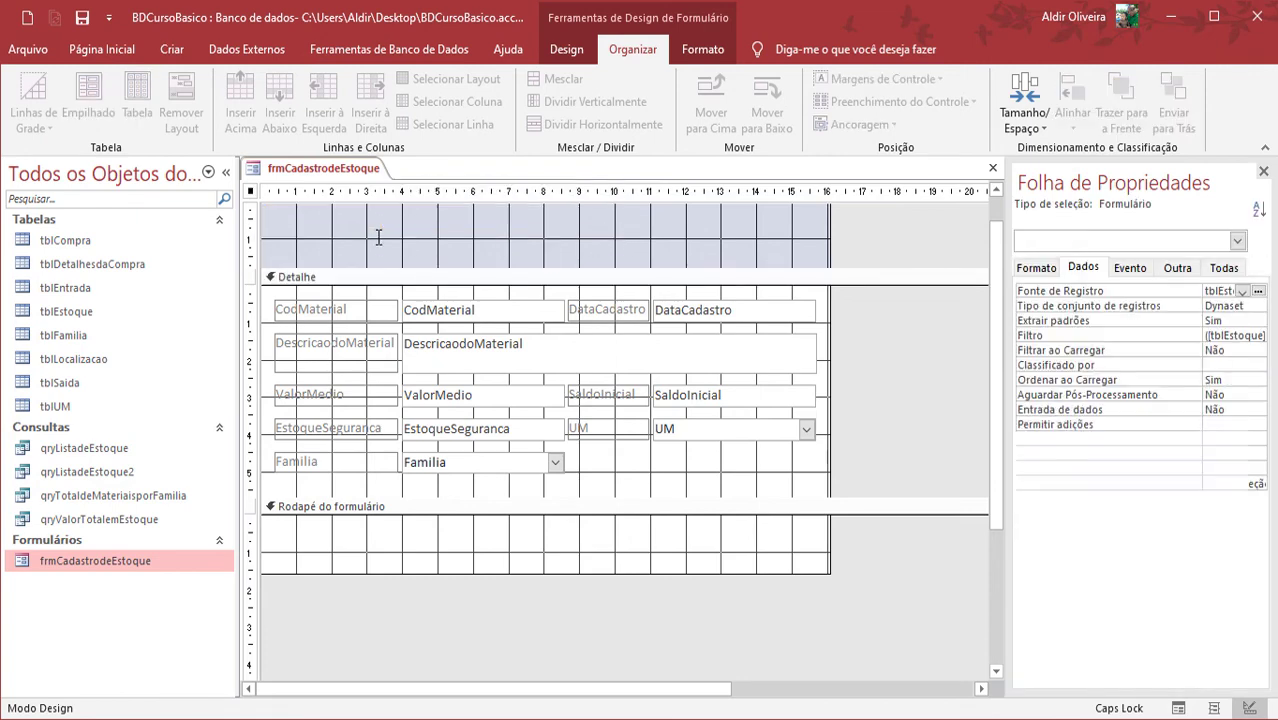
# - Add a label reading "Cadastro de Estoque" to the form header
pyautogui.click(118, 57)
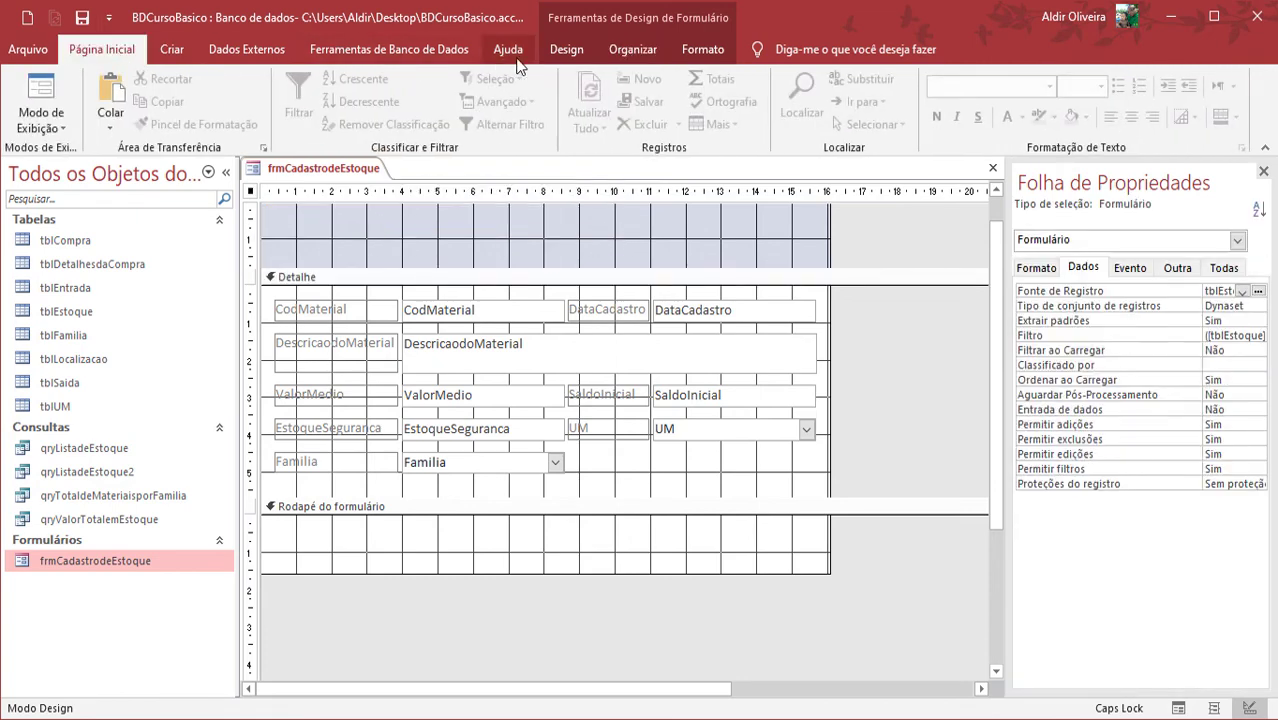
pyautogui.click(566, 49)
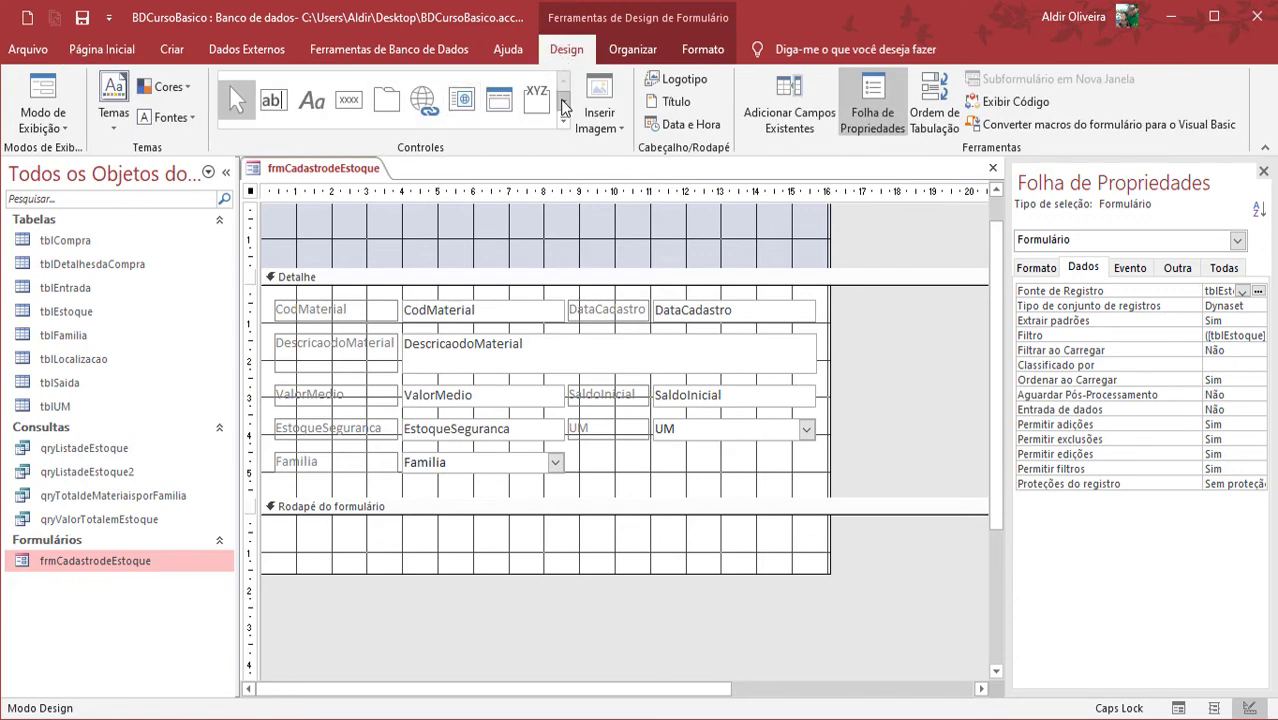
pyautogui.click(311, 100)
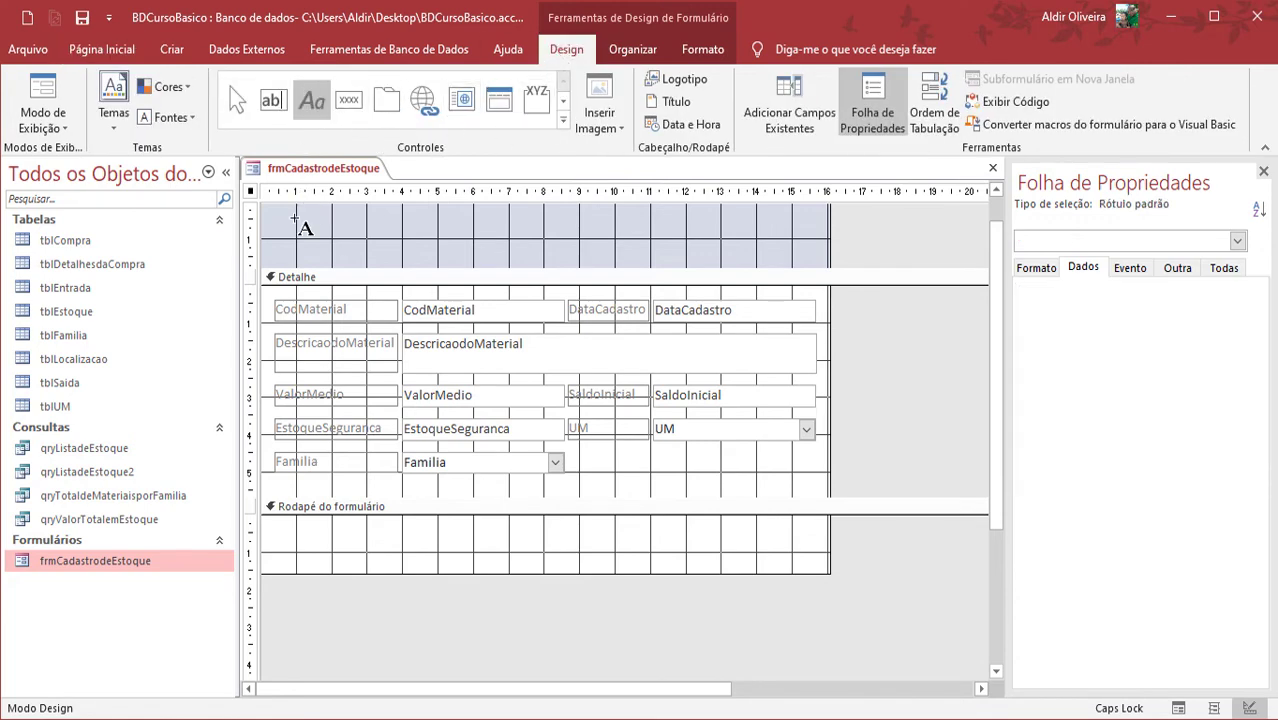
pyautogui.moveTo(297, 218); pyautogui.dragTo(417, 266)
pyautogui.press('Escape')
pyautogui.write('C')
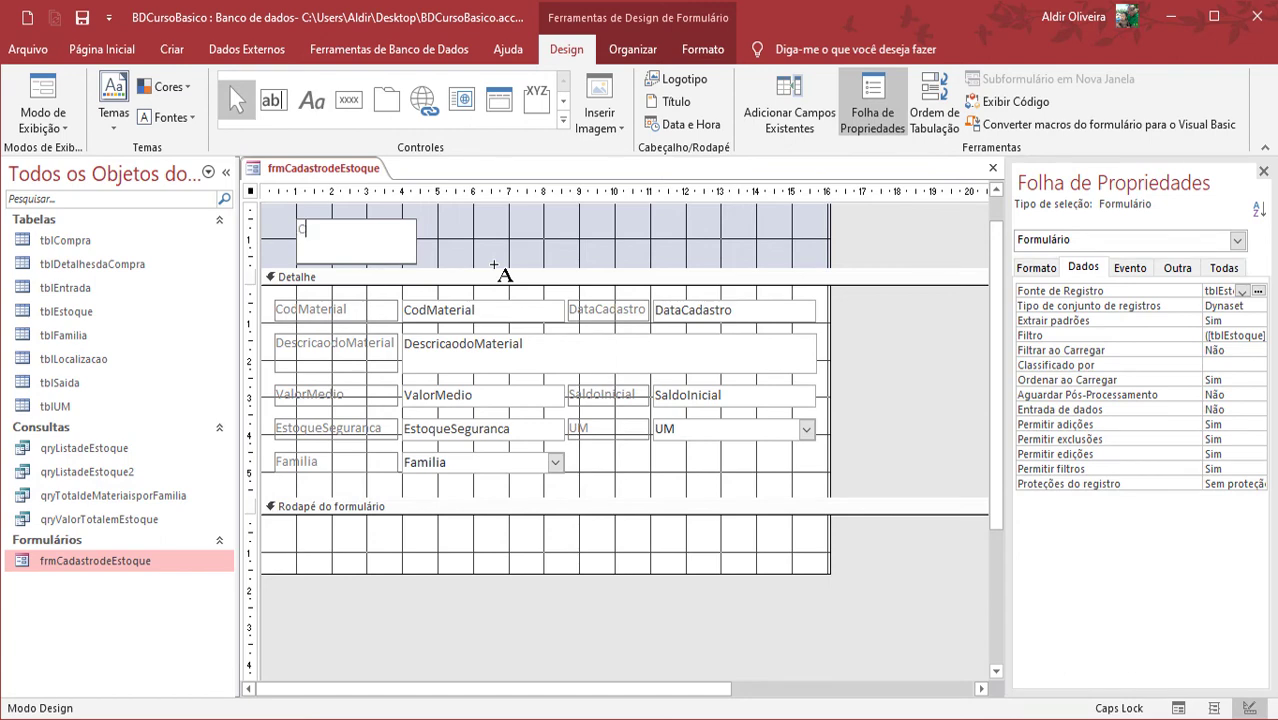
pyautogui.press('capslock')
pyautogui.write('adastro de Estoque')
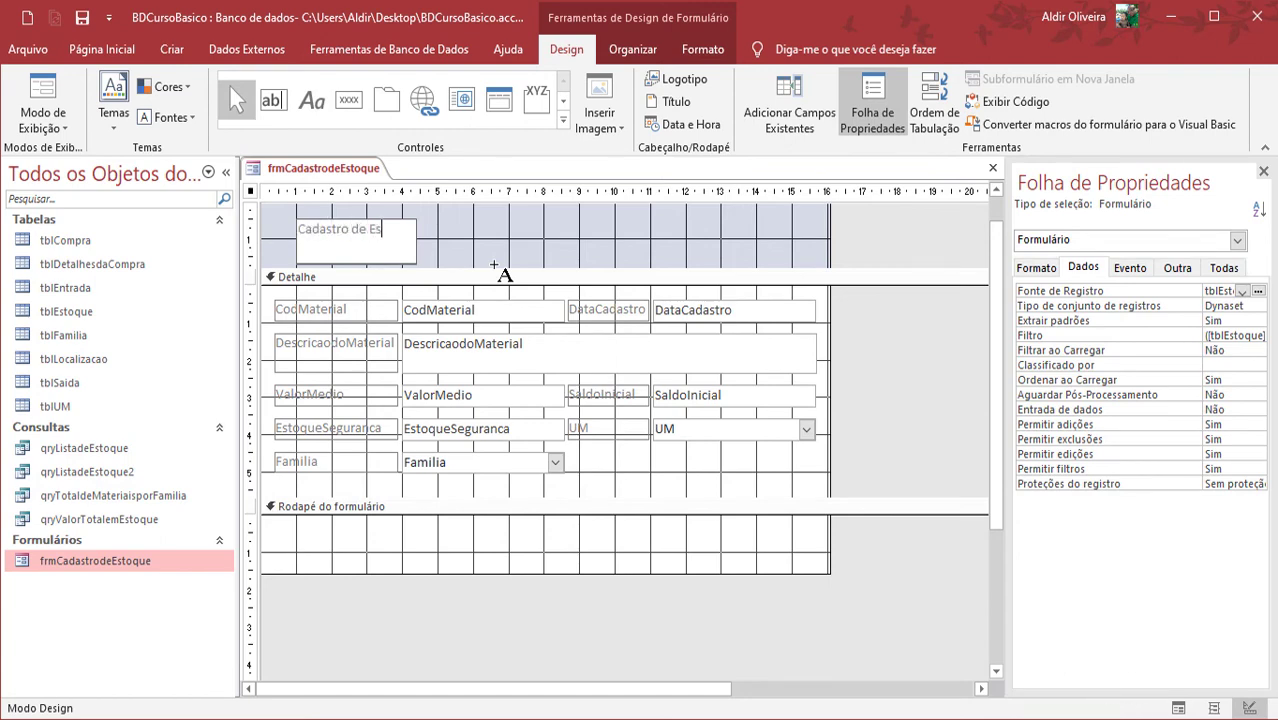
pyautogui.click(529, 251)
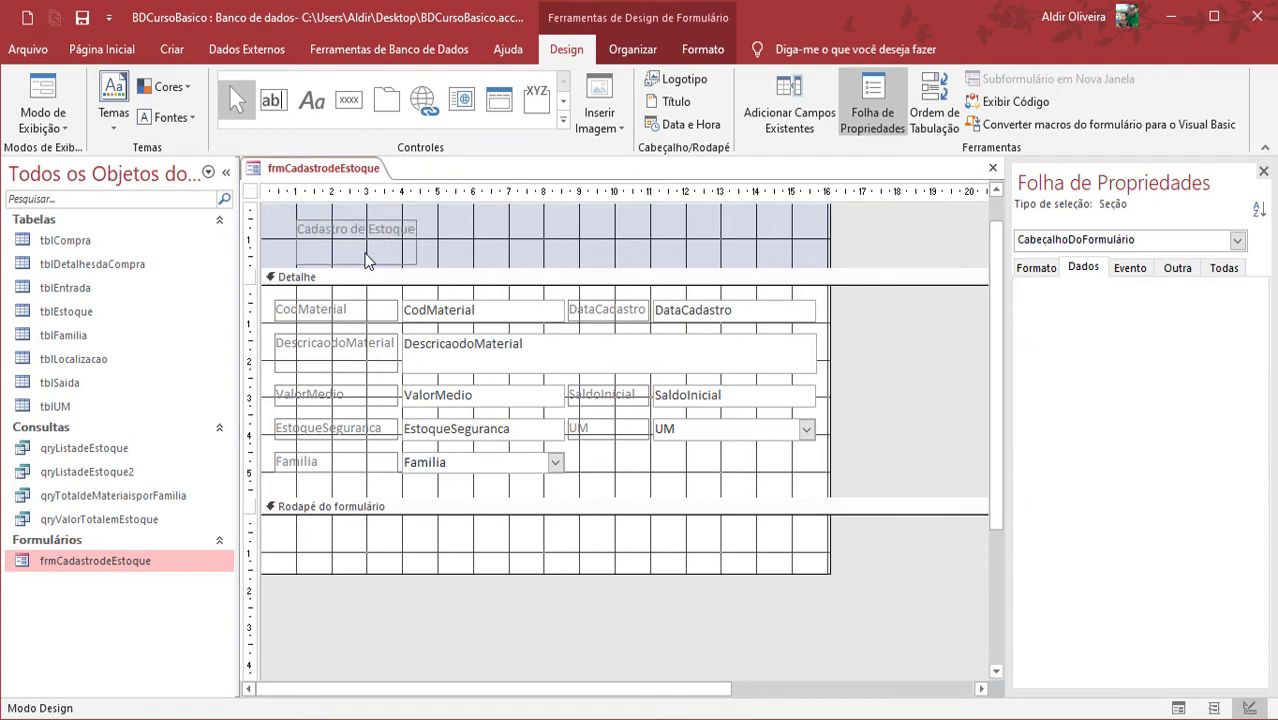
# - Align the header title label with the left edge of the field labels below and set its font size to 20
pyautogui.click(408, 241)
pyautogui.moveTo(417, 239)
pyautogui.mouseDown()
pyautogui.moveTo(461, 240)
pyautogui.moveTo(402, 252)
pyautogui.mouseUp()
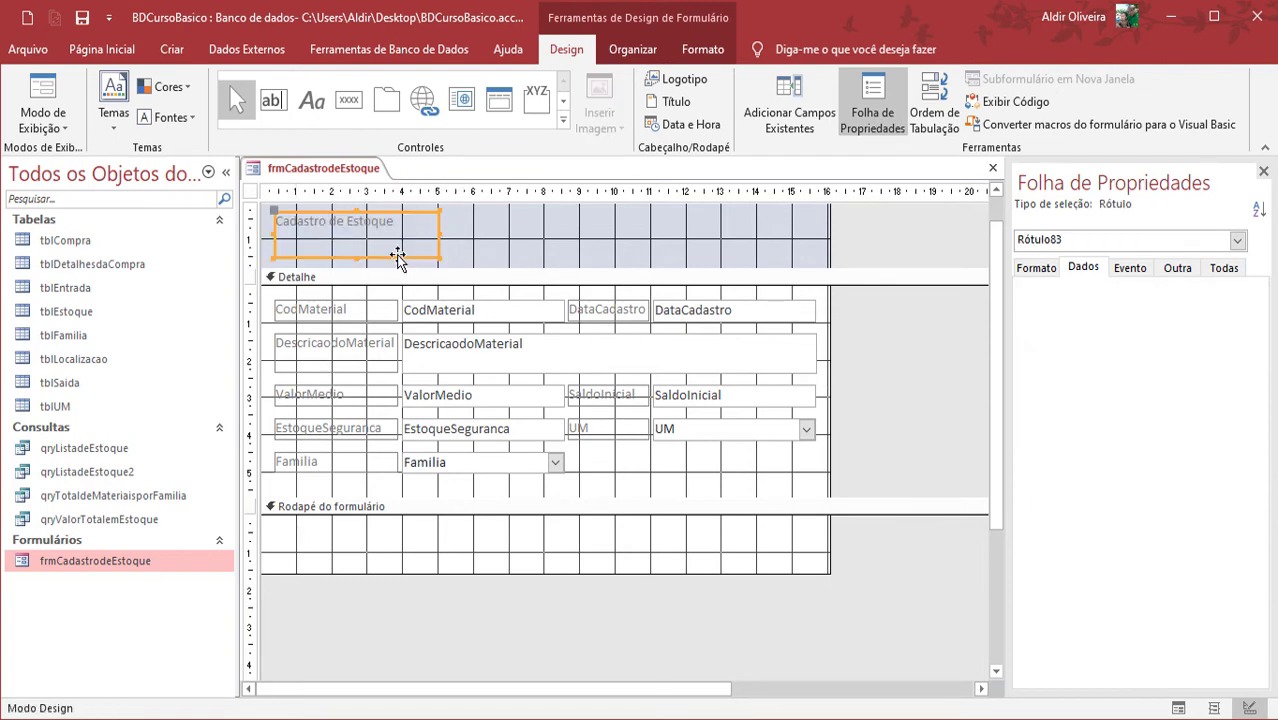
pyautogui.click(101, 49)
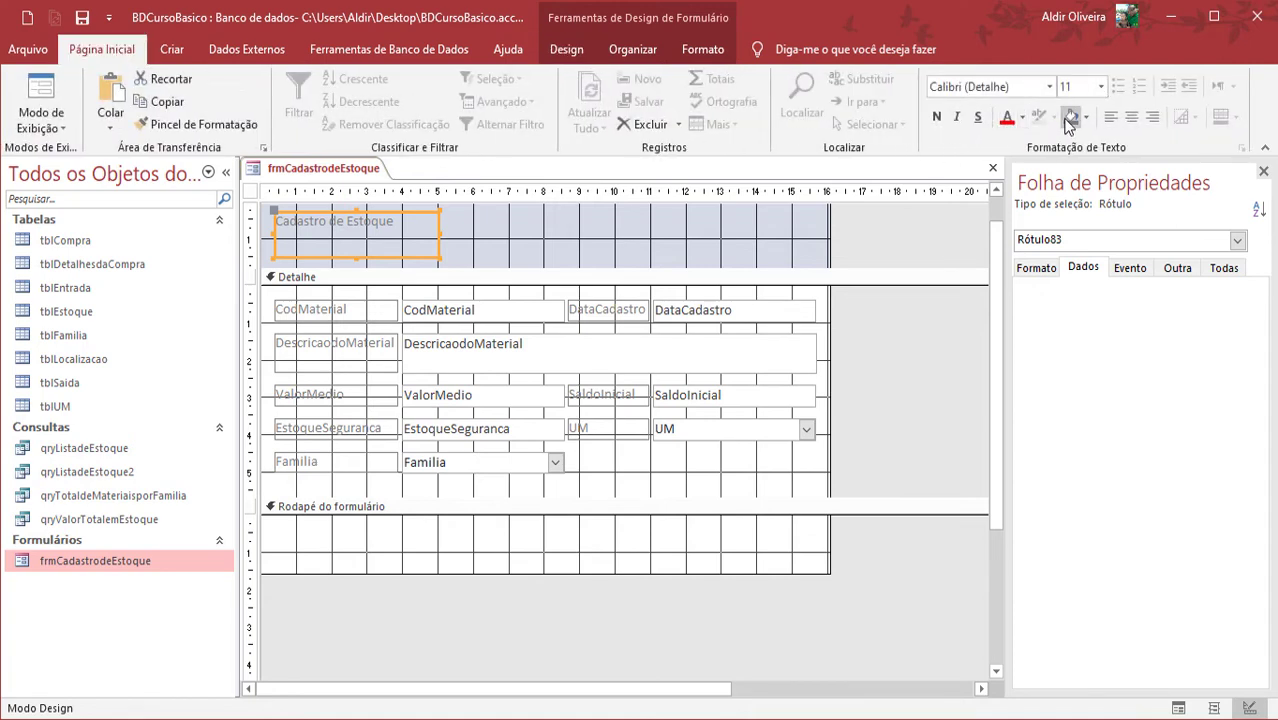
pyautogui.click(1099, 88)
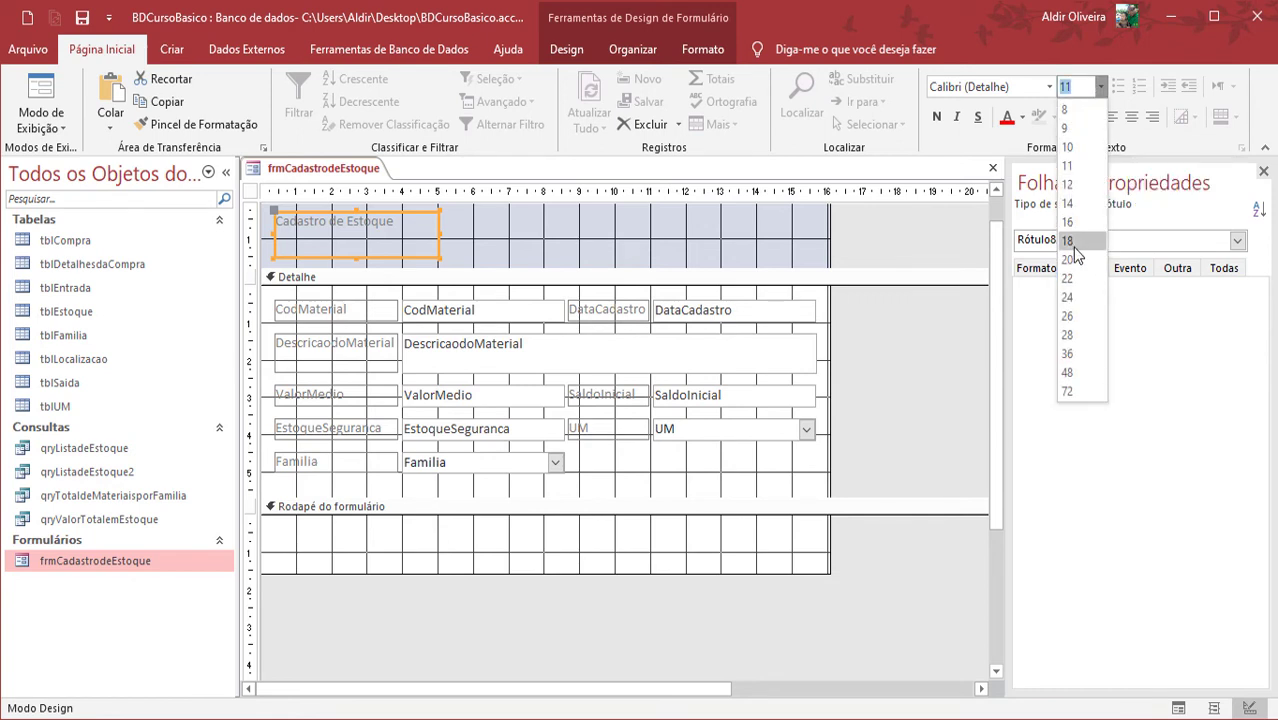
pyautogui.press('Escape')
pyautogui.write('20')
pyautogui.press('Return')
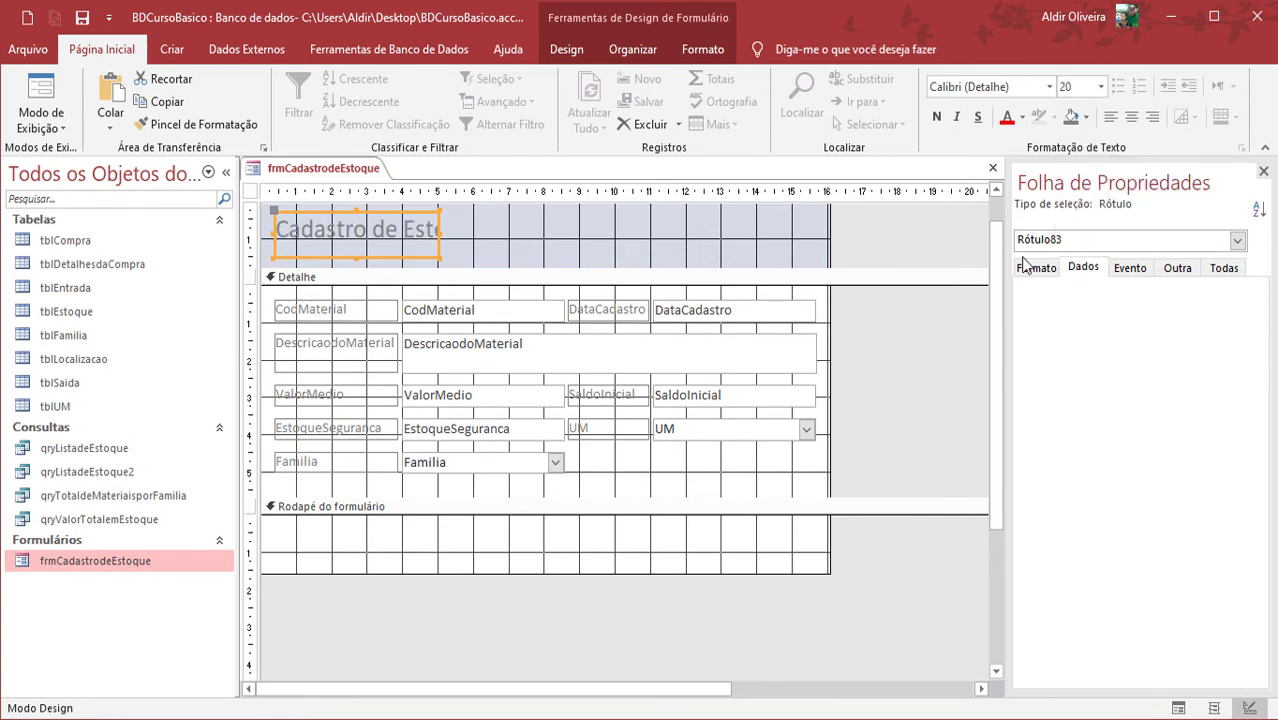
# - Set the title label's font colour to Automático and widen it to about 7 cm to fit its full text
pyautogui.click(1022, 117)
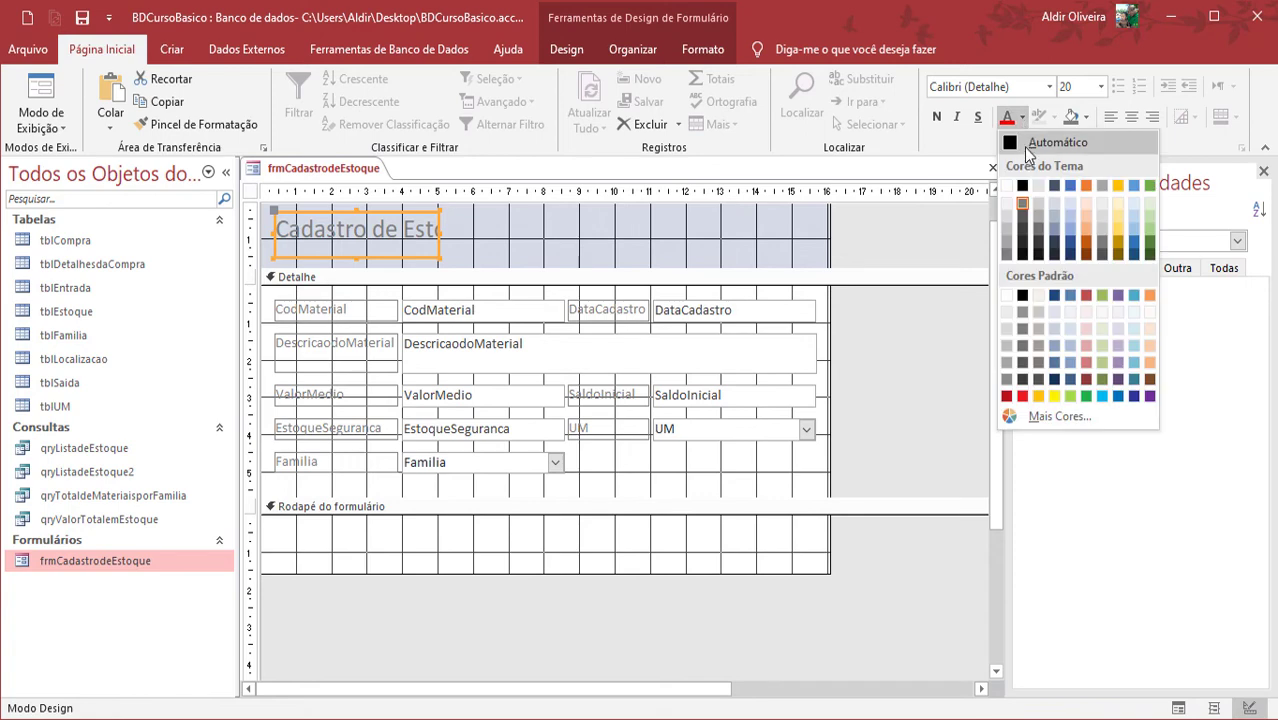
pyautogui.click(1027, 145)
pyautogui.moveTo(440, 231); pyautogui.dragTo(525, 229)
pyautogui.click(536, 234)
pyautogui.click(502, 229)
pyautogui.click(496, 240)
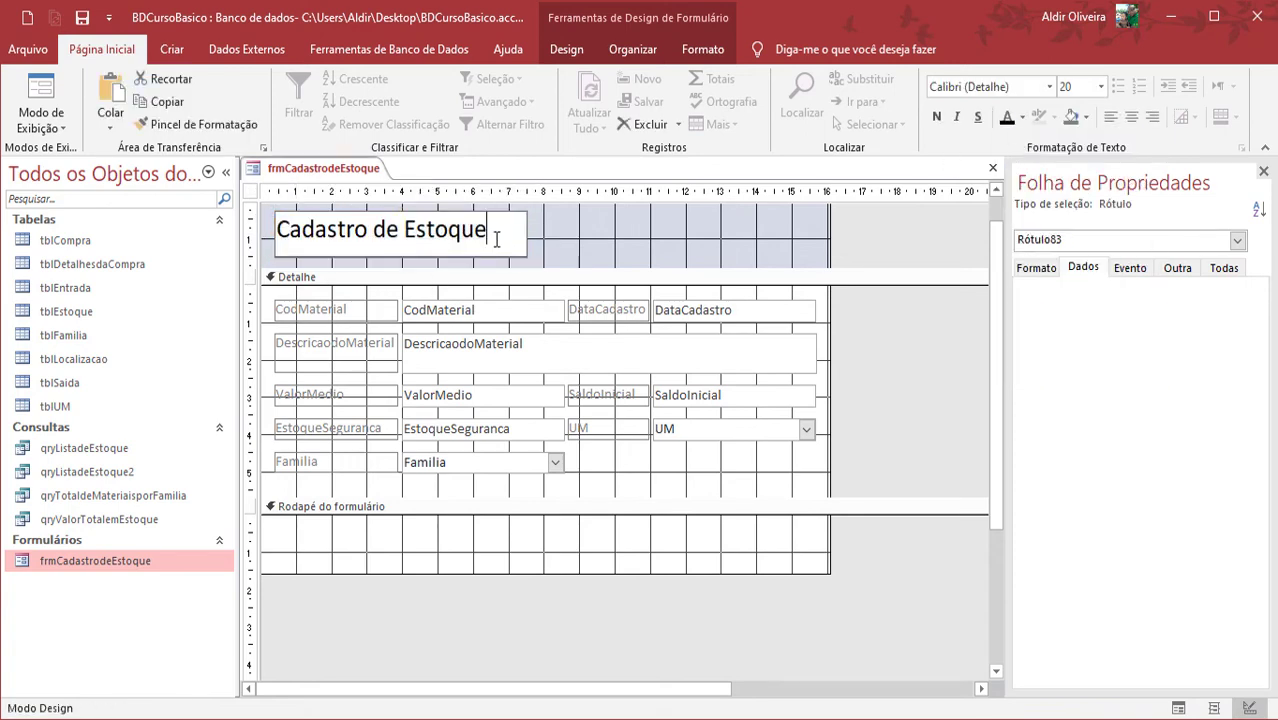
pyautogui.click(714, 227)
# - Make the Cadastro de Estoque title bold, italic and underlined, and reduce the form header height to about 1.5 cm
pyautogui.click(505, 232)
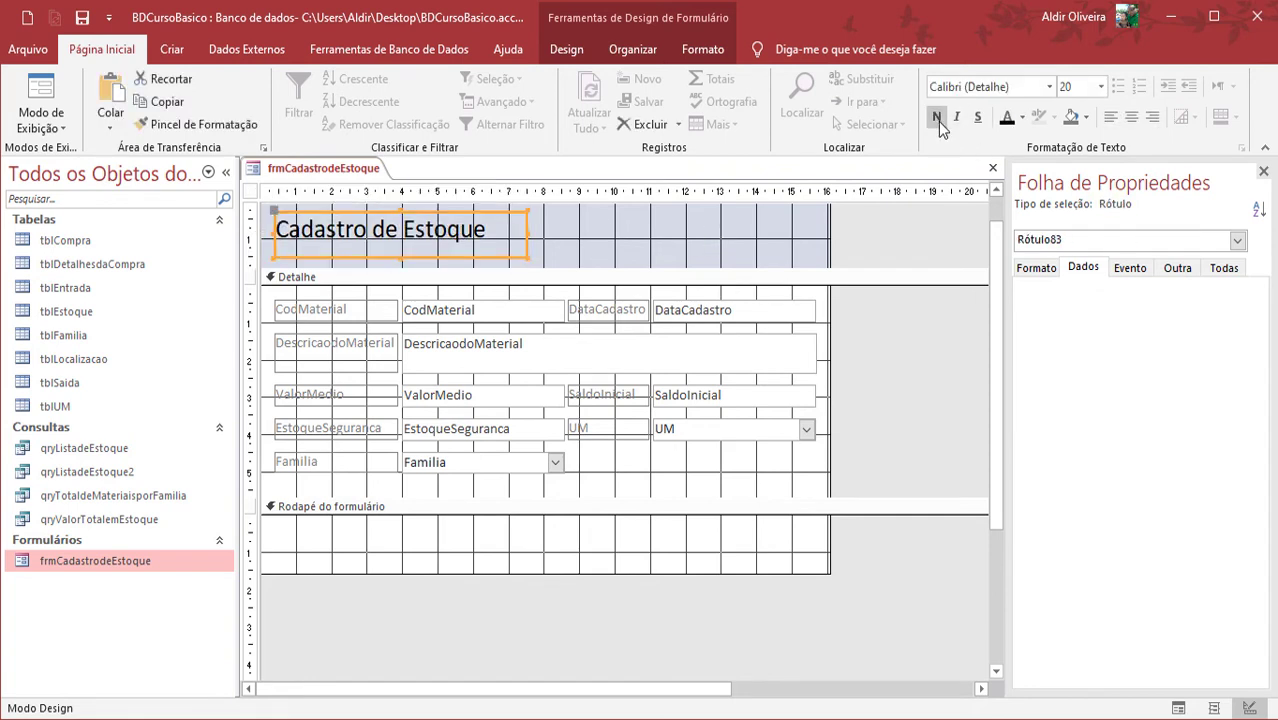
pyautogui.click(937, 118)
pyautogui.click(956, 117)
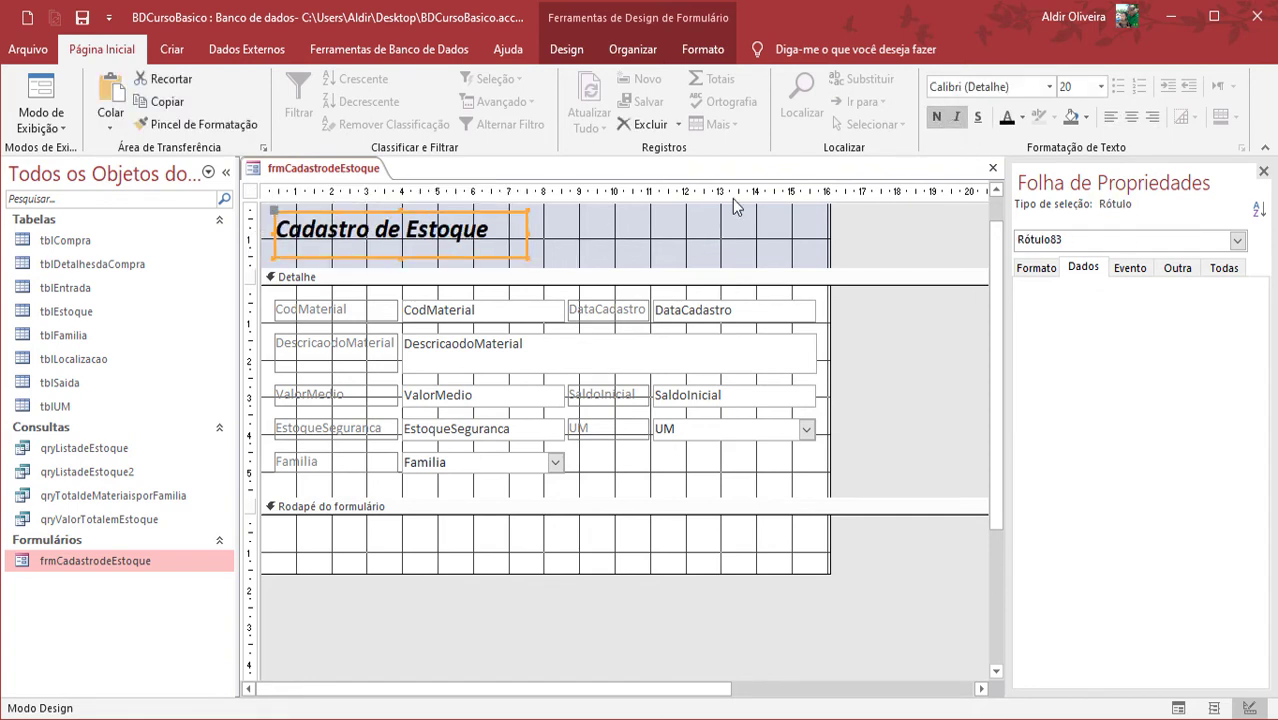
pyautogui.click(977, 117)
pyautogui.click(597, 247)
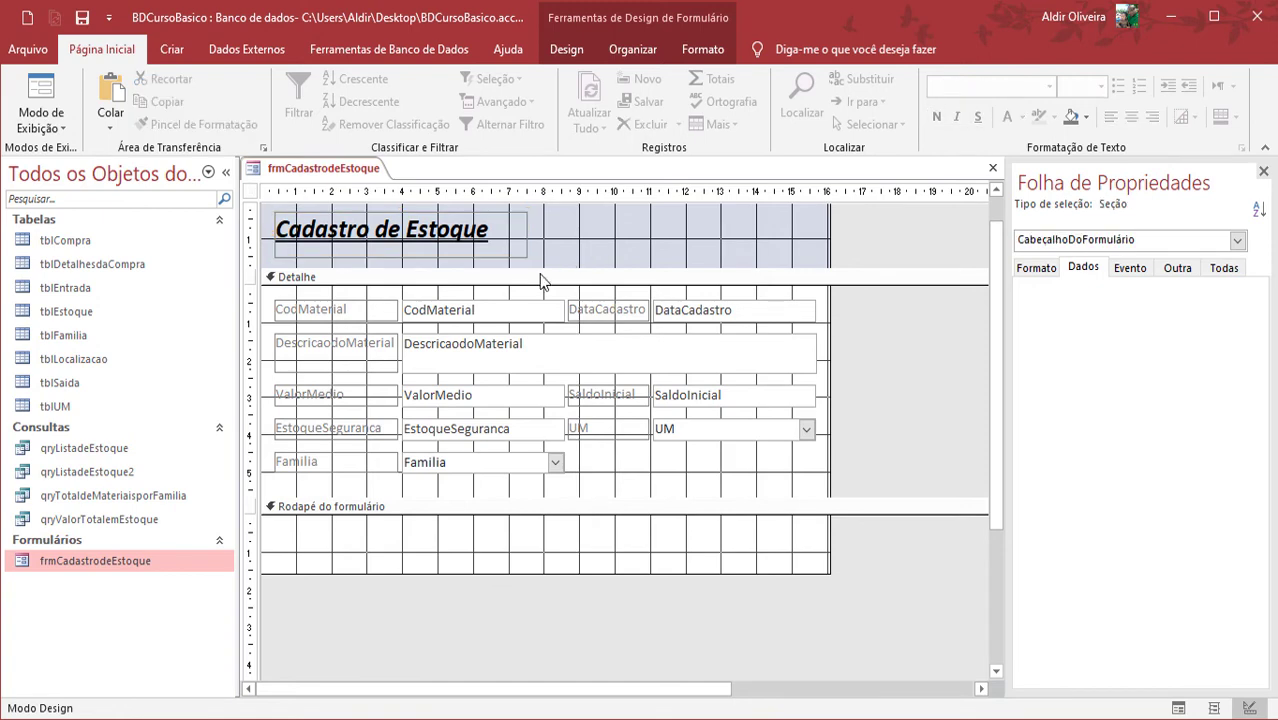
pyautogui.moveTo(553, 265); pyautogui.dragTo(562, 246)
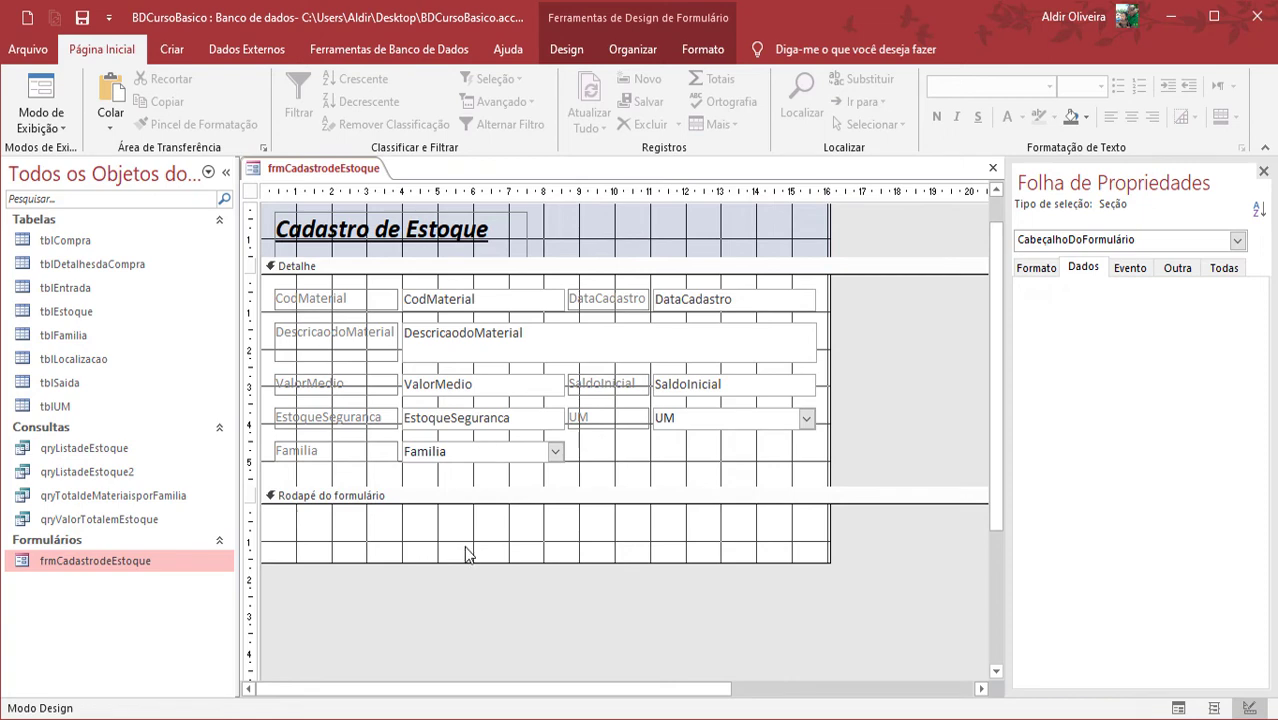
# - Examine the format properties of the form header, Detail and form footer sections, widening the property sheet to read the values
pyautogui.rightClick(554, 230)
pyautogui.click(533, 226)
pyautogui.click(447, 557)
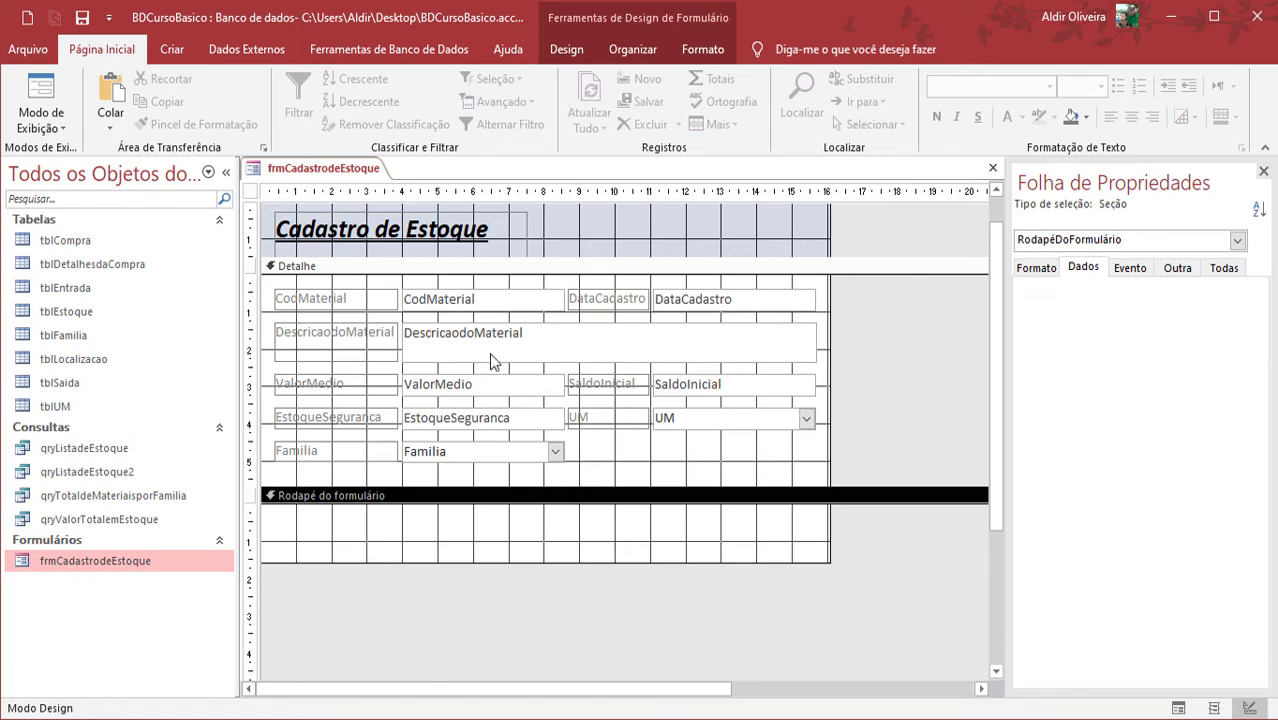
pyautogui.scroll(1, 593, 273)
pyautogui.click(592, 226)
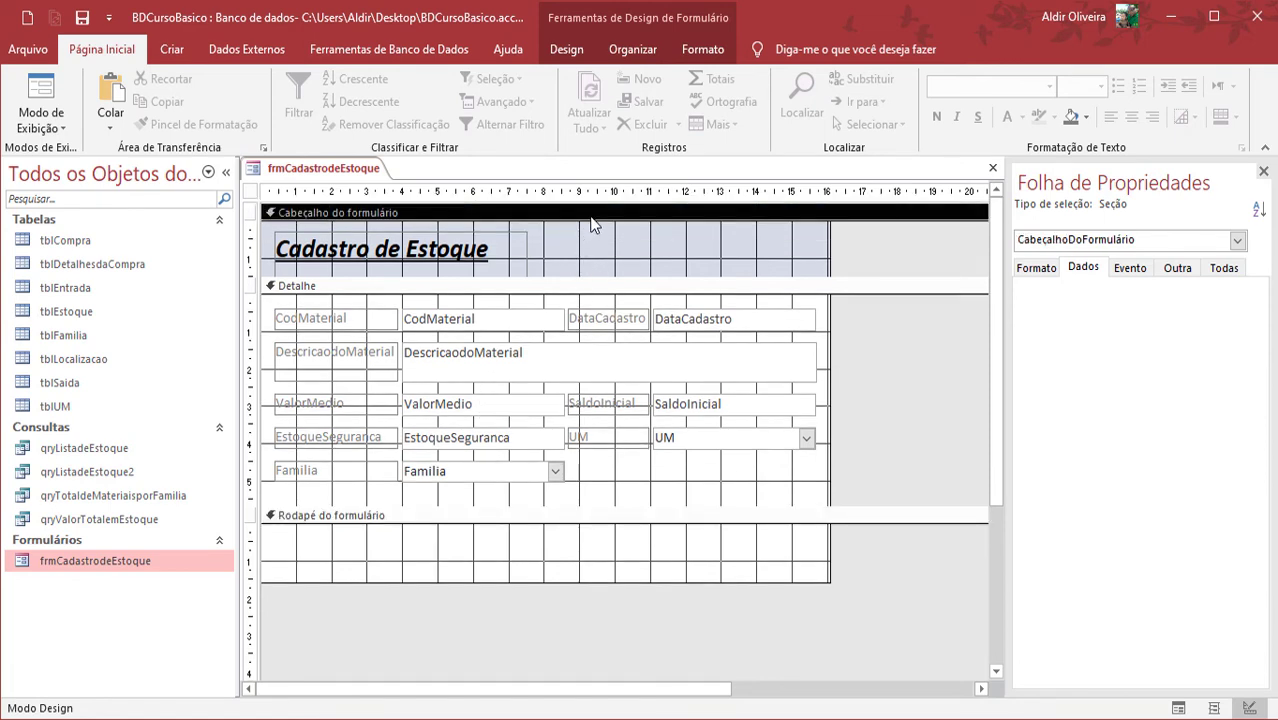
pyautogui.click(1037, 268)
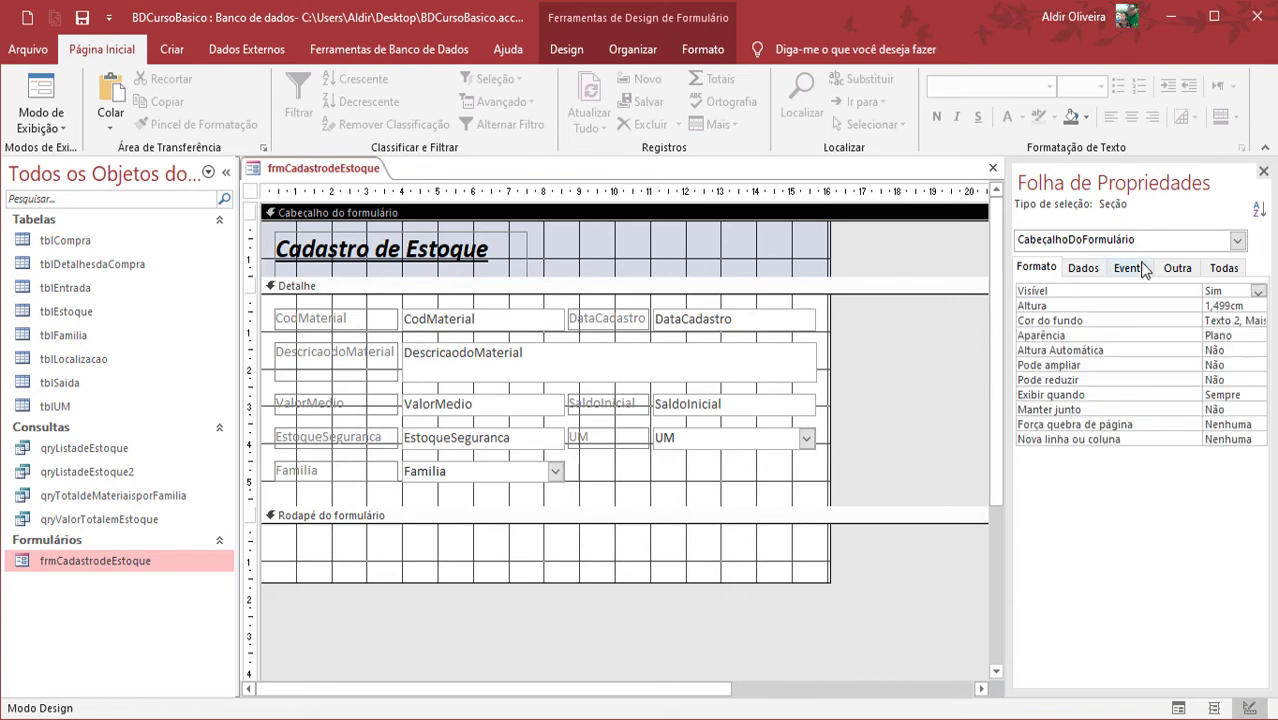
pyautogui.click(476, 288)
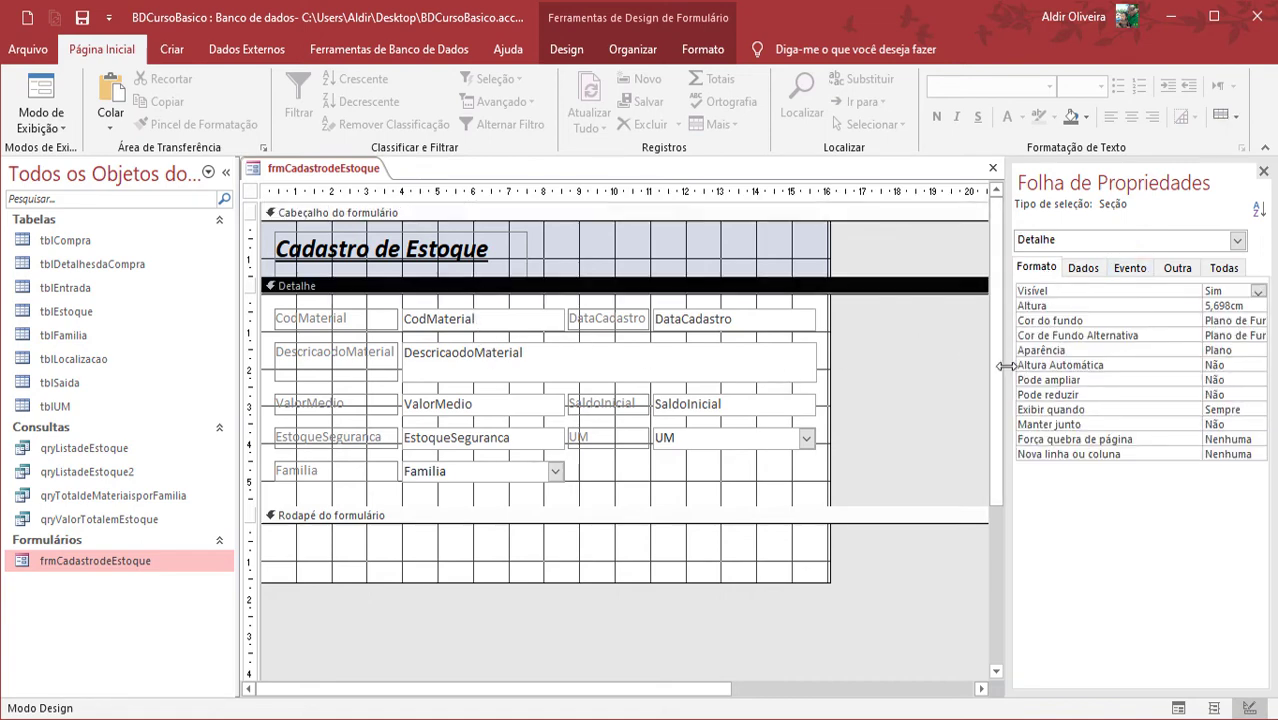
pyautogui.moveTo(998, 365); pyautogui.dragTo(949, 367)
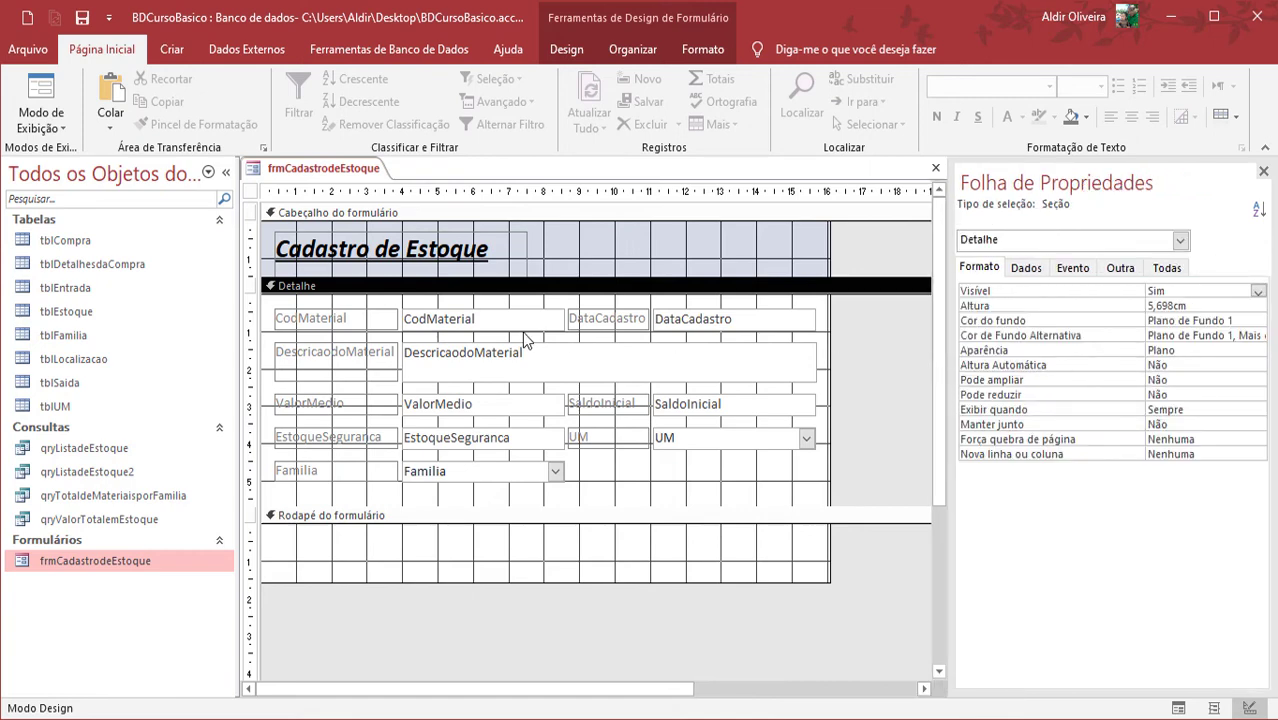
pyautogui.click(390, 528)
pyautogui.click(390, 528)
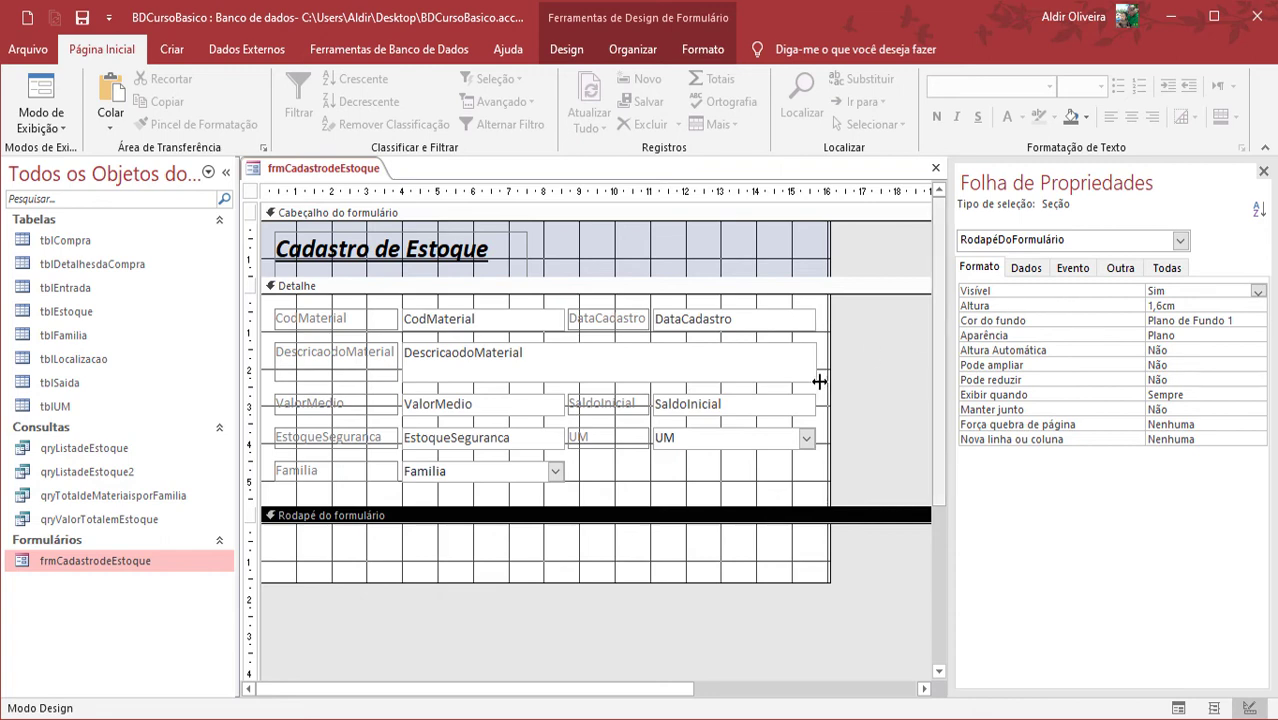
pyautogui.click(617, 540)
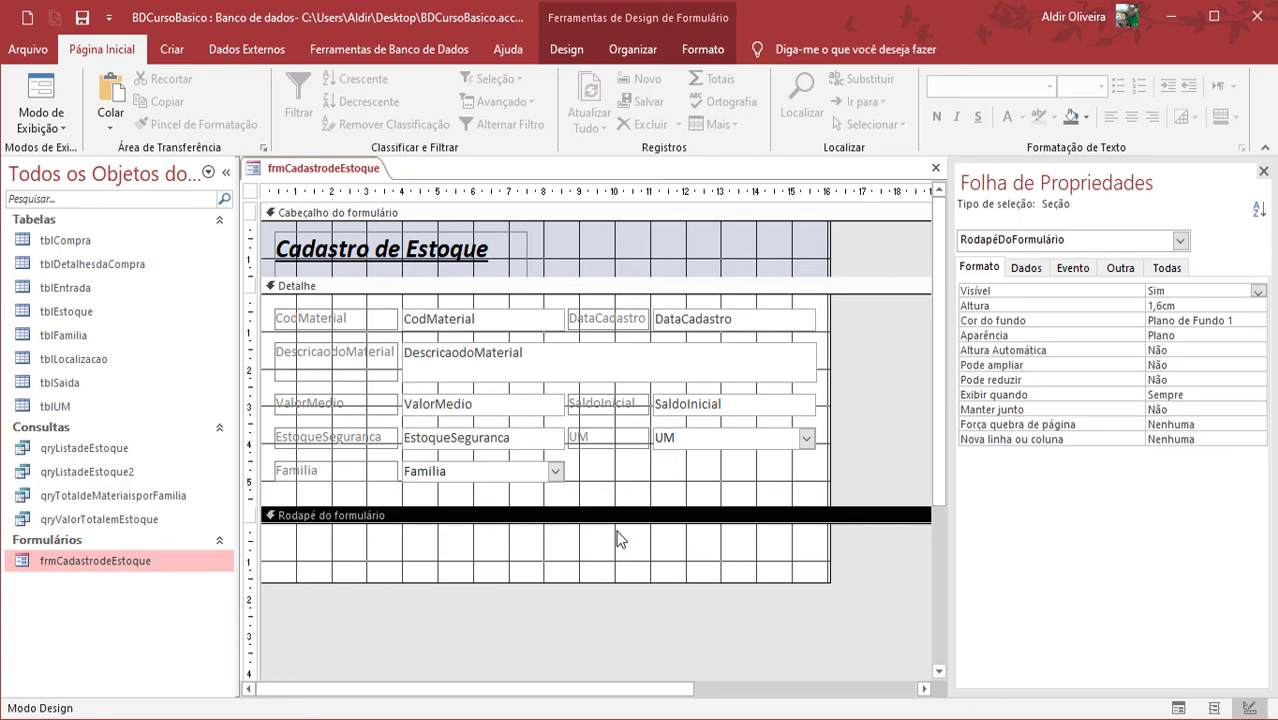
# - Change the Detalhe section's custom tab order so Familia comes directly after DataCadastro
pyautogui.rightClick(641, 477)
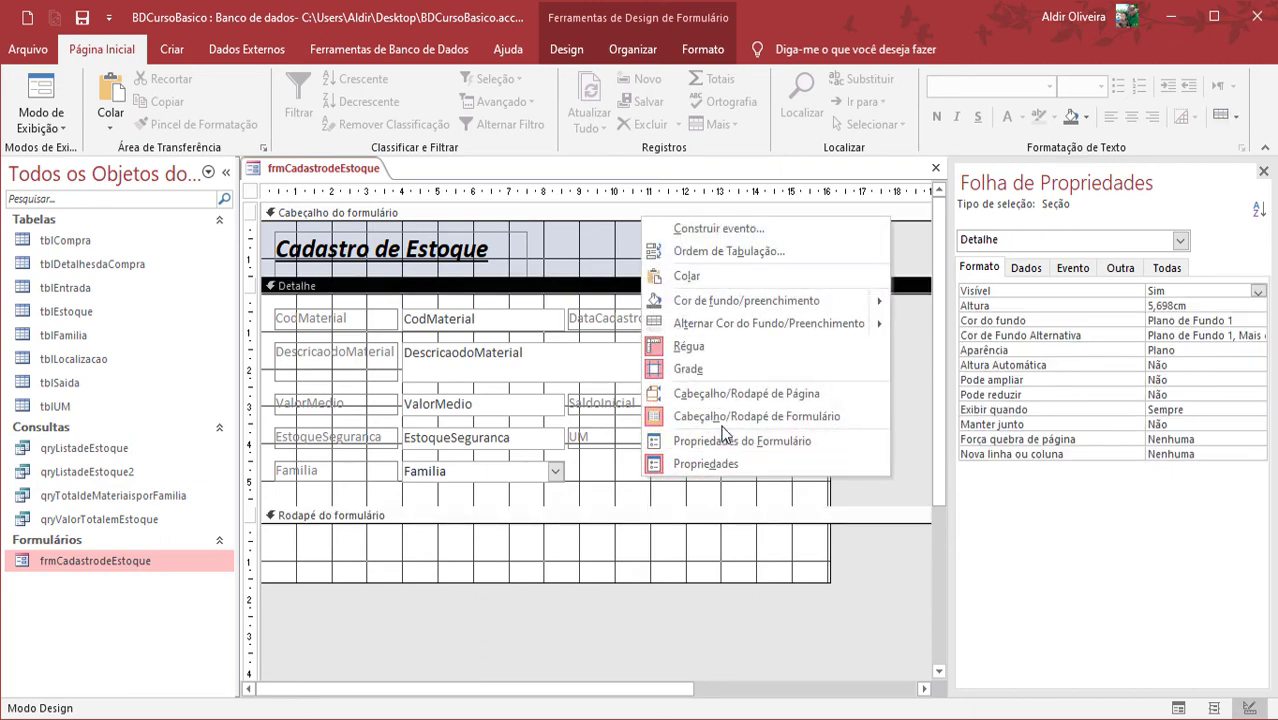
pyautogui.click(770, 255)
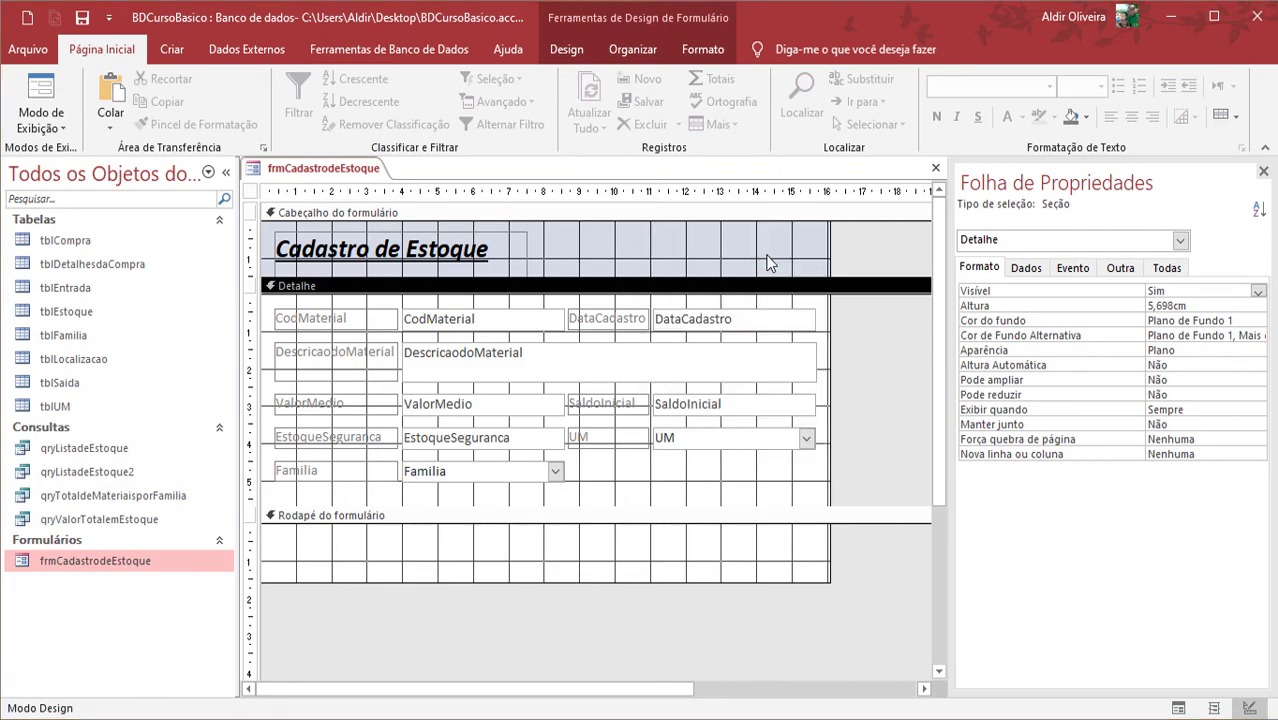
pyautogui.moveTo(692, 113); pyautogui.dragTo(1030, 206)
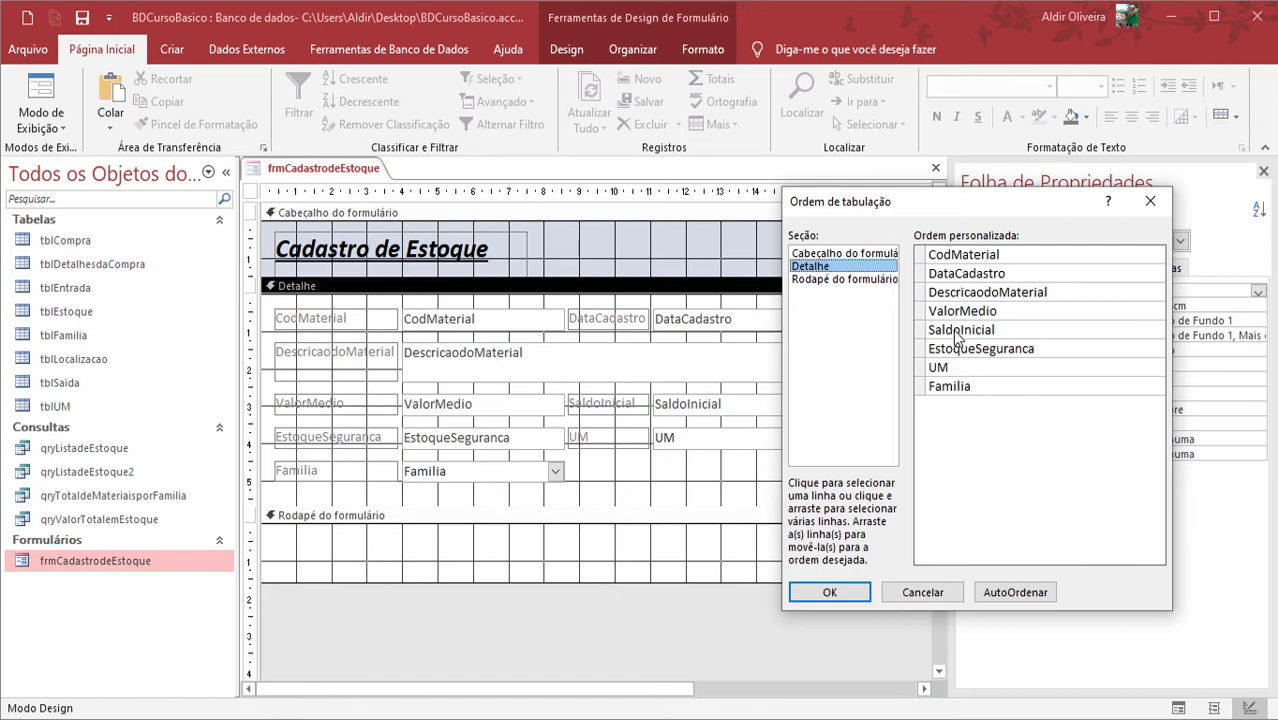
pyautogui.click(919, 386)
pyautogui.moveTo(919, 386); pyautogui.dragTo(919, 290)
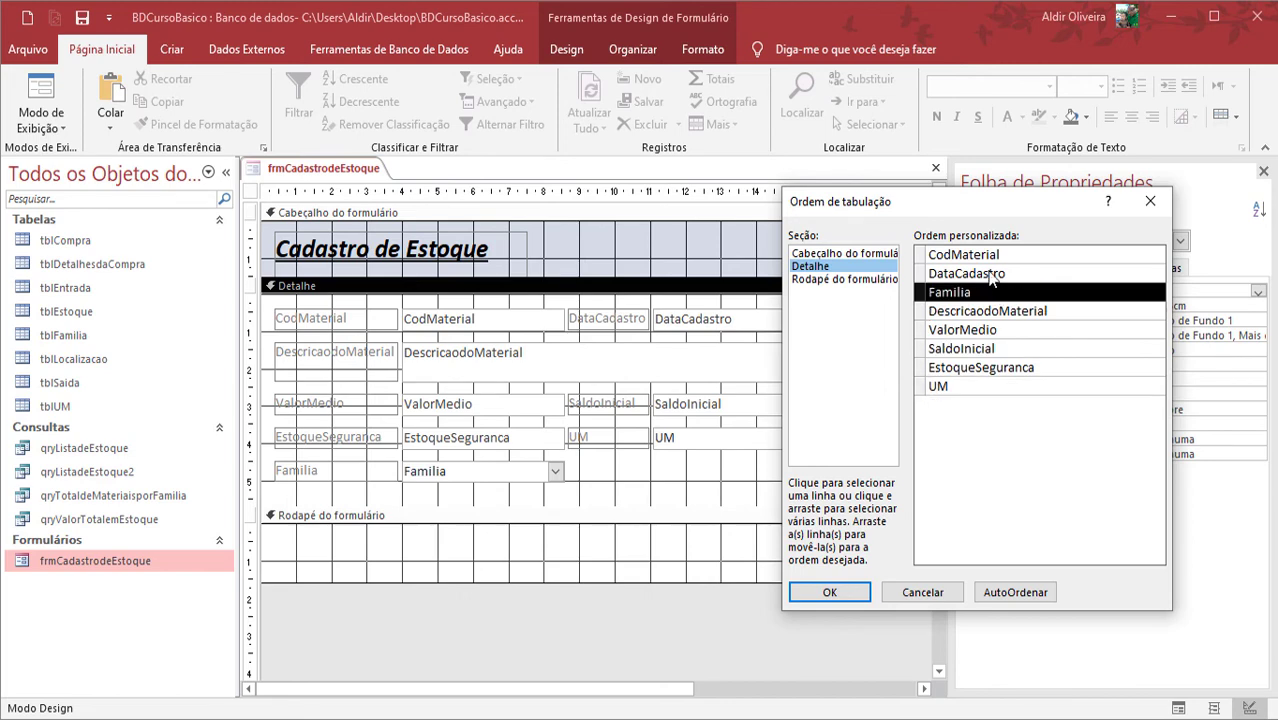
pyautogui.click(826, 593)
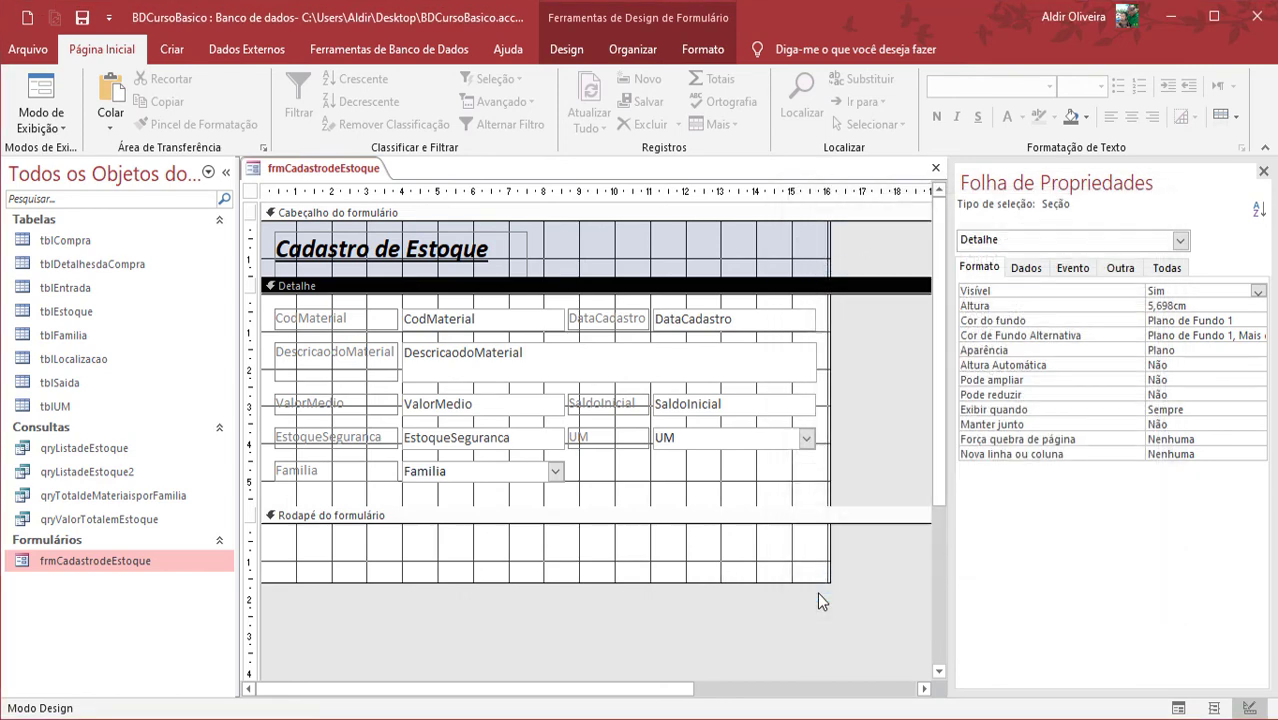
# - Save, close and reopen frmCadastrodeEstoque, and tab through its first fields to test the tab order
pyautogui.click(84, 24)
pyautogui.rightClick(314, 170)
pyautogui.click(350, 205)
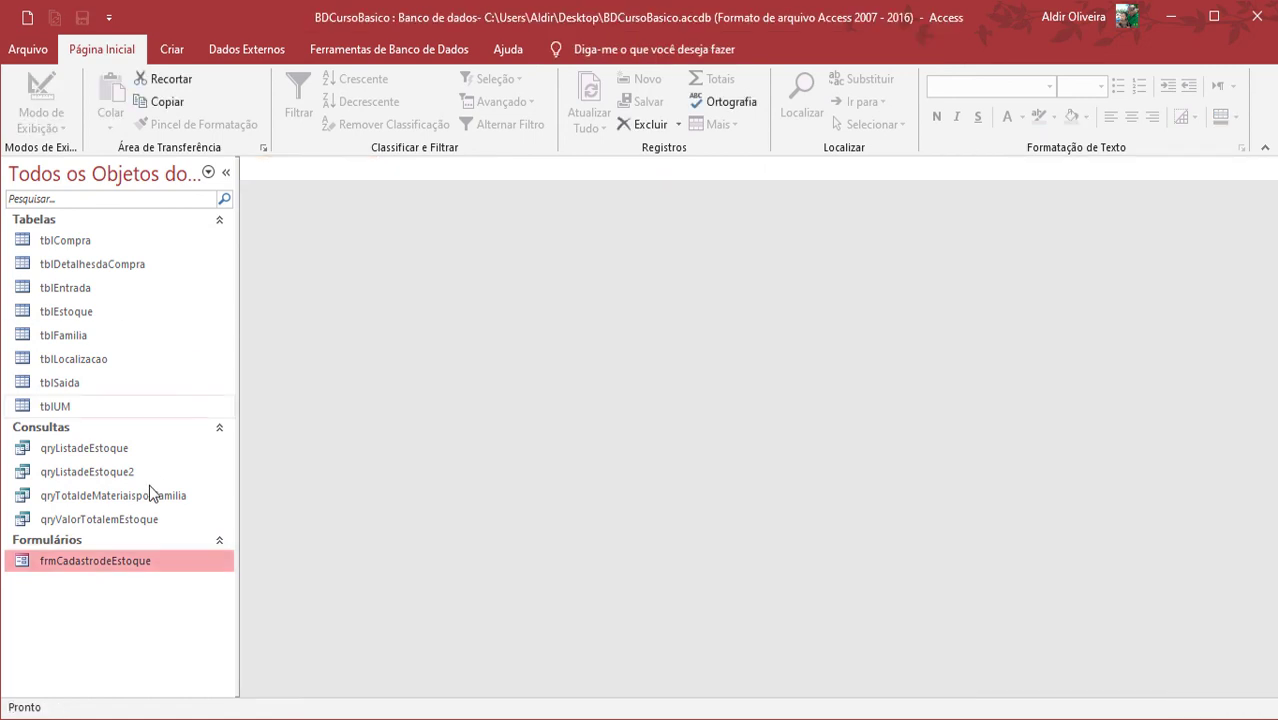
pyautogui.doubleClick(123, 562)
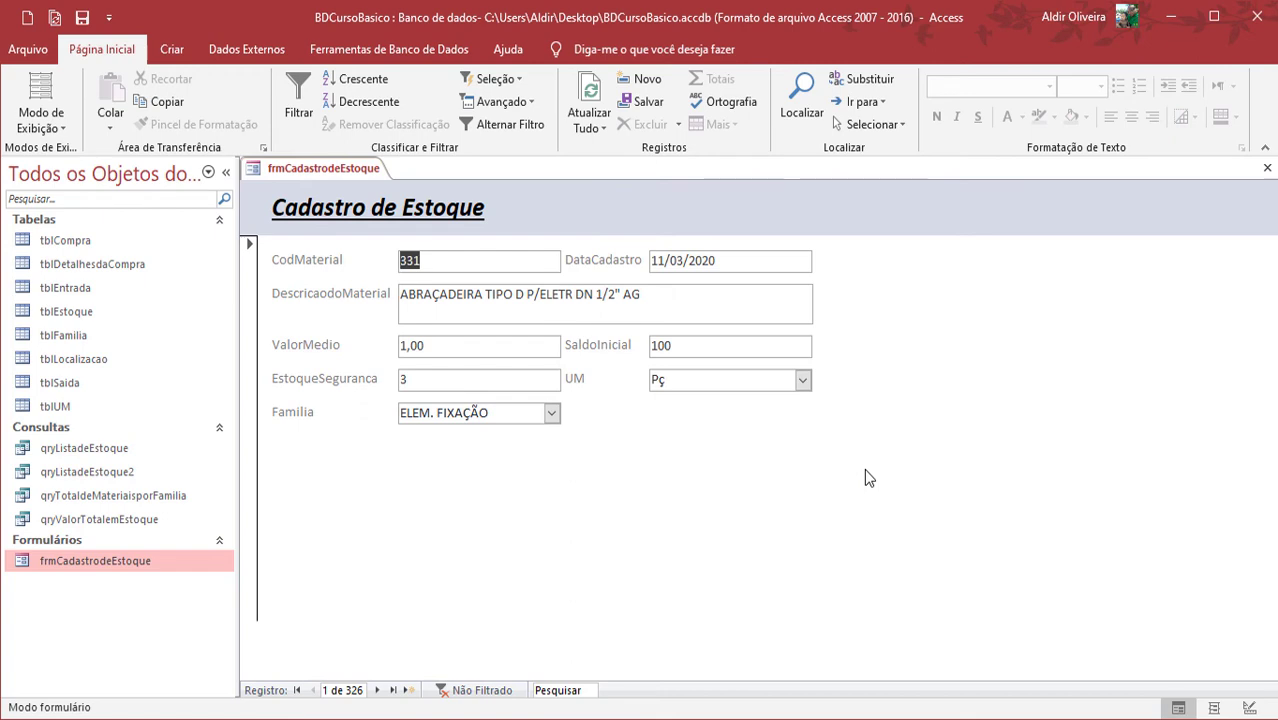
pyautogui.press('Tab')
pyautogui.press('Tab')
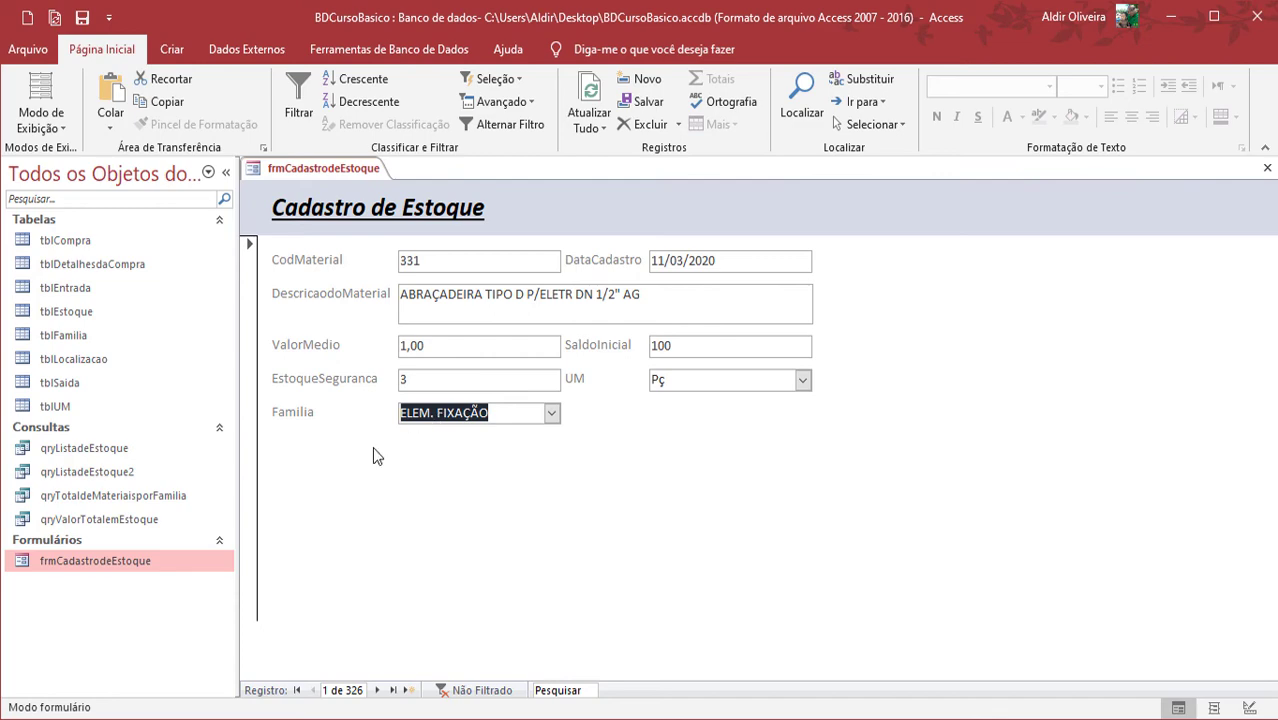
# - Return to Design view and move Familia back to the end of the Detalhe tab order, after UM
pyautogui.rightClick(359, 172)
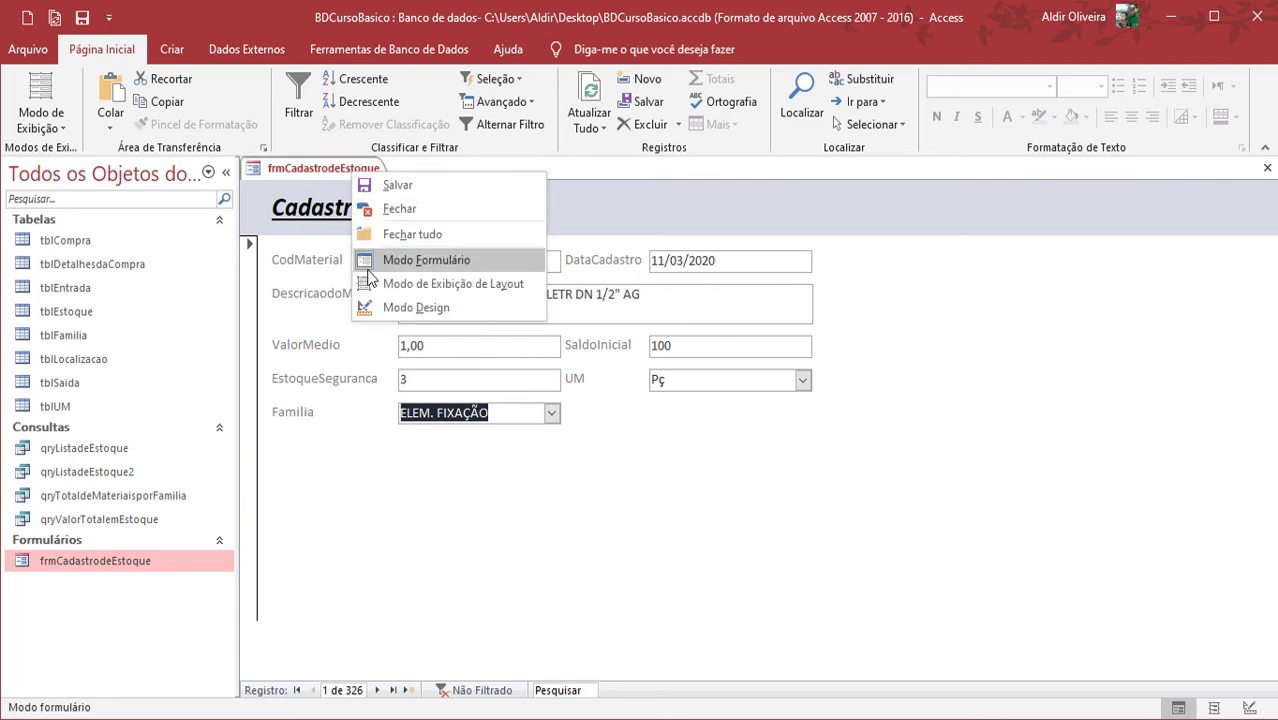
pyautogui.click(376, 306)
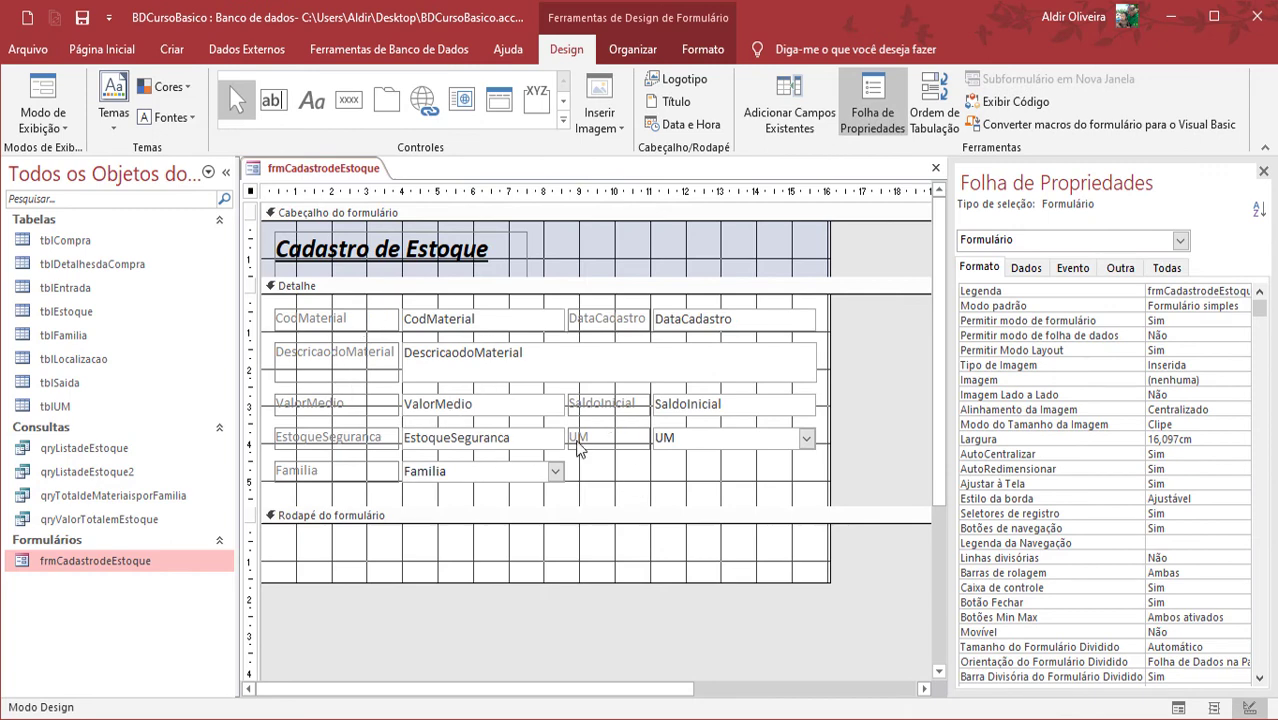
pyautogui.rightClick(632, 481)
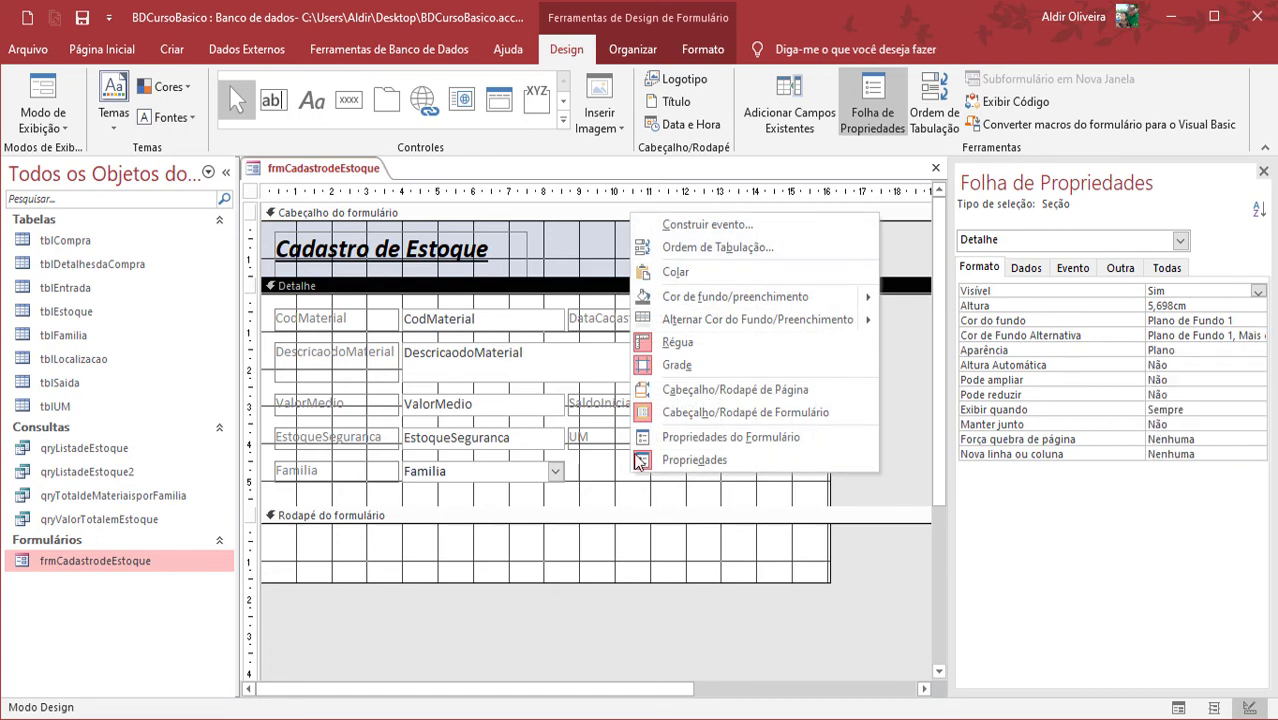
pyautogui.click(728, 243)
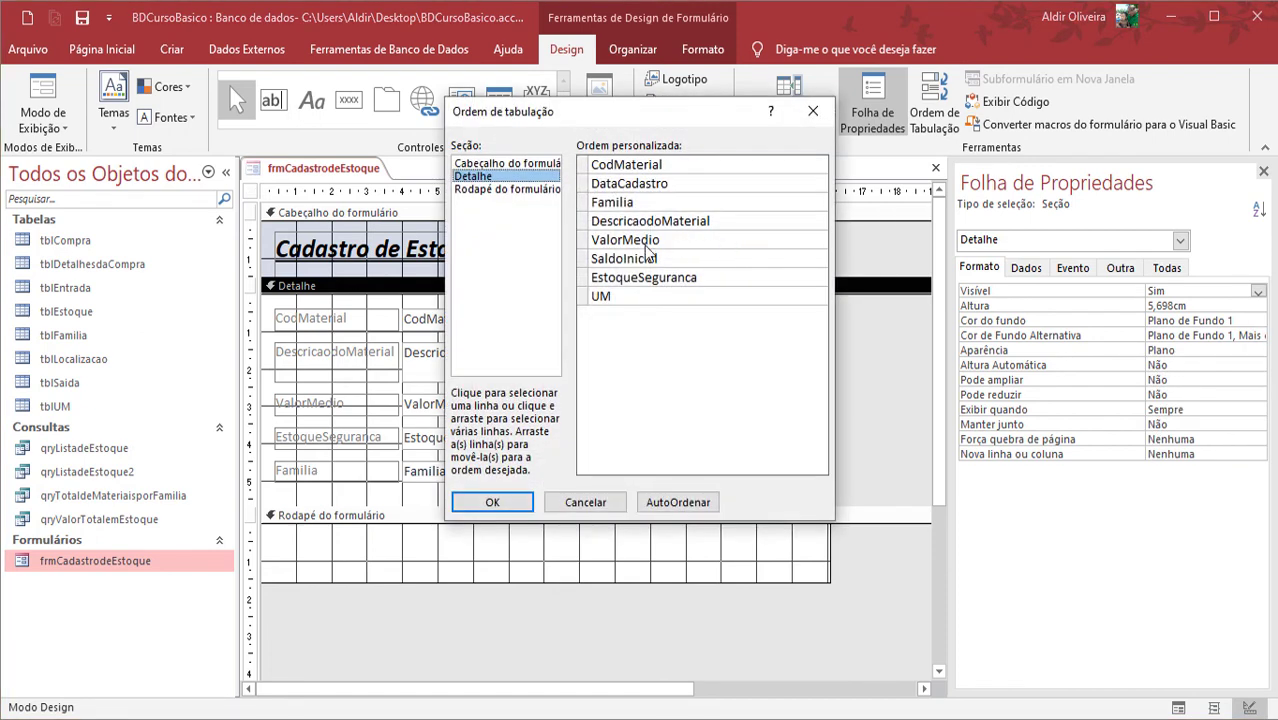
pyautogui.click(580, 202)
pyautogui.moveTo(580, 202); pyautogui.dragTo(595, 322)
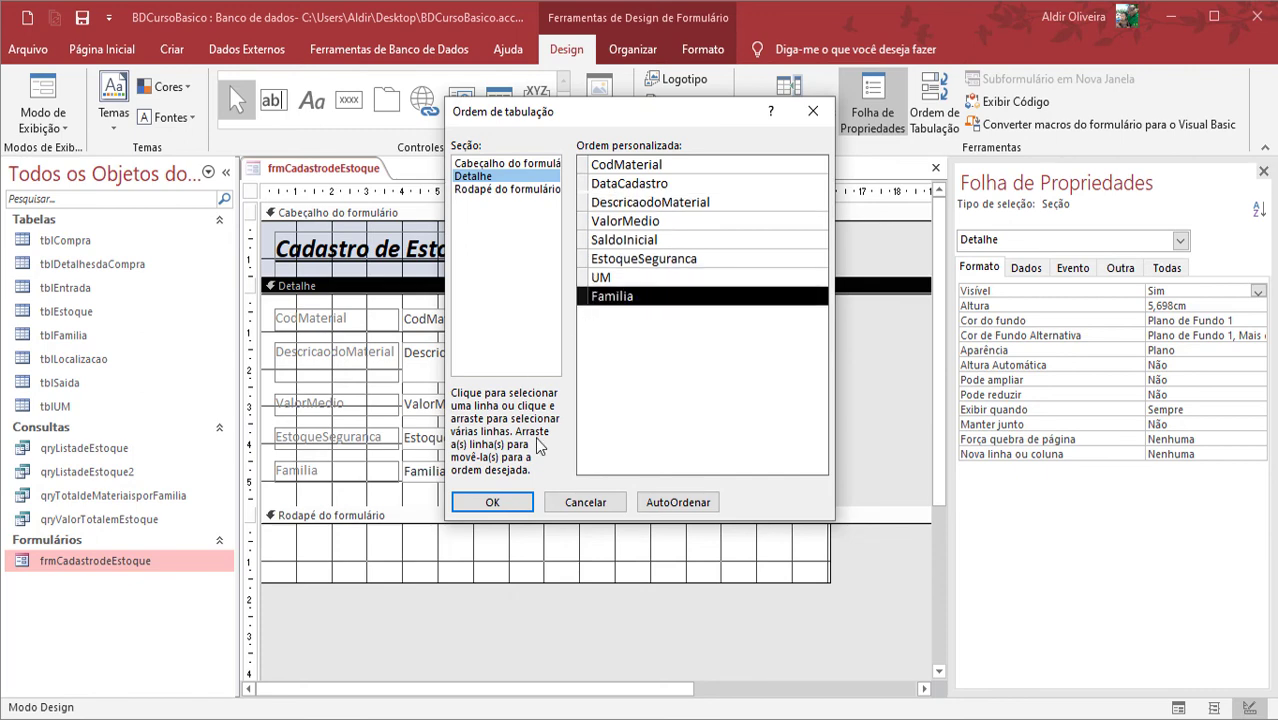
pyautogui.click(512, 503)
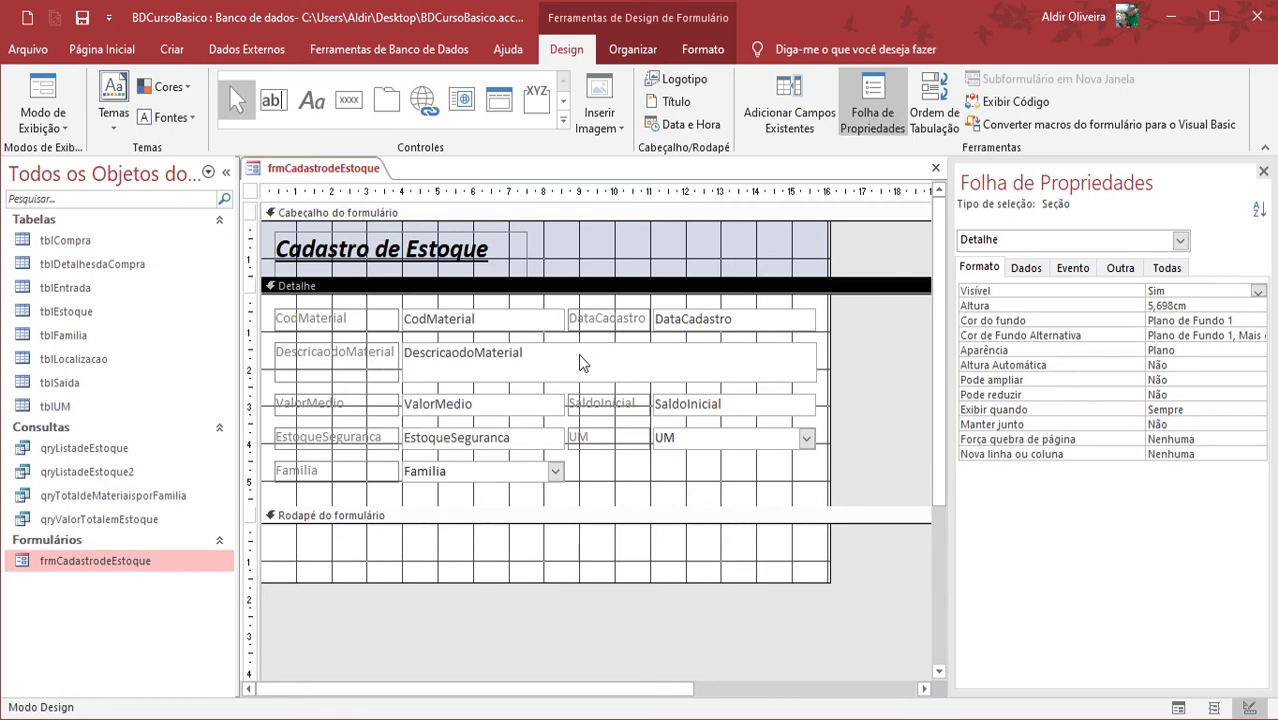
# - Collapse the form footer section to zero height and show the form in Form view
pyautogui.moveTo(471, 584); pyautogui.dragTo(479, 515)
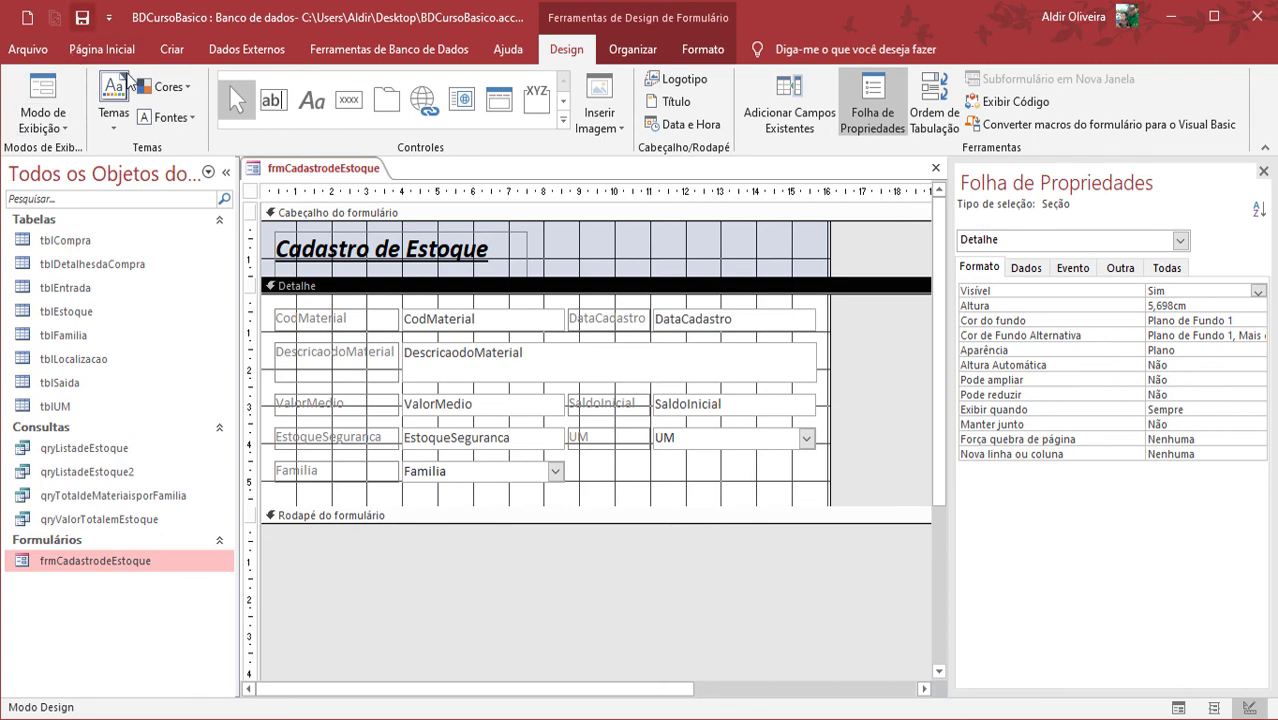
pyautogui.rightClick(357, 180)
pyautogui.click(341, 170)
pyautogui.rightClick(341, 170)
pyautogui.click(395, 247)
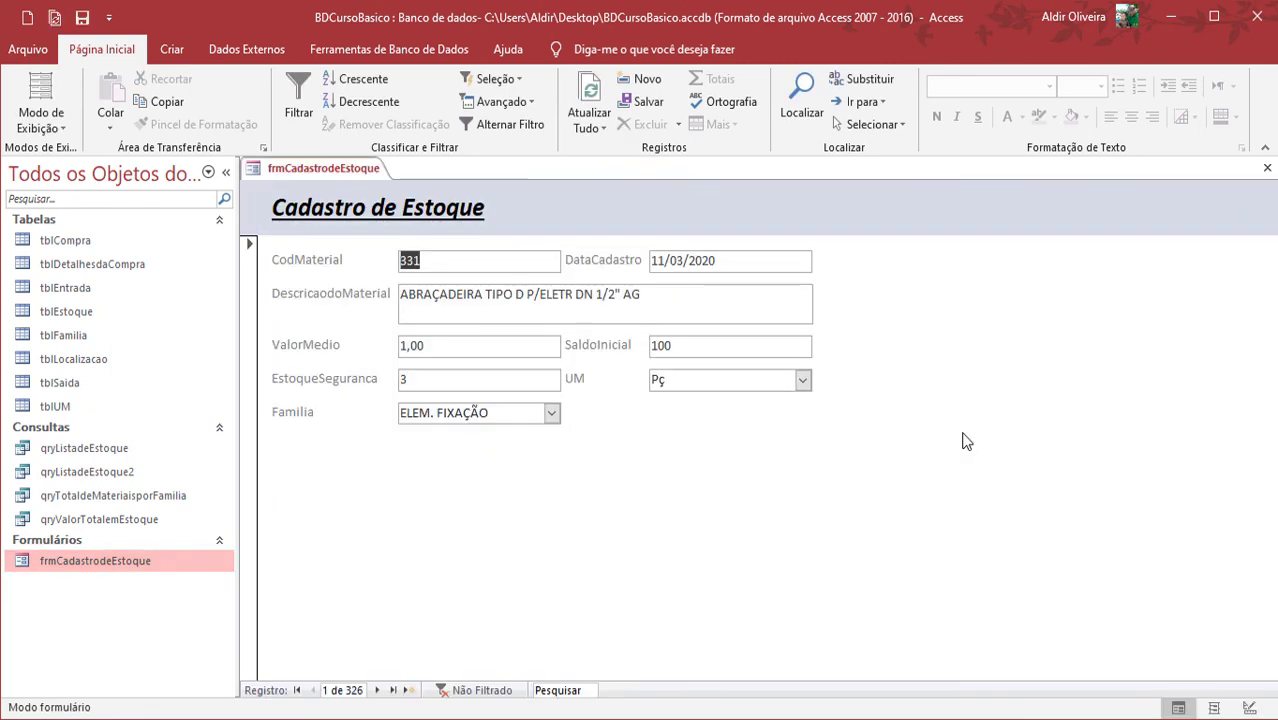
# - Back in Design view, increase the Detalhe section's height to about 7.8 cm and the form's width to about 17.5 cm
pyautogui.rightClick(371, 170)
pyautogui.click(411, 307)
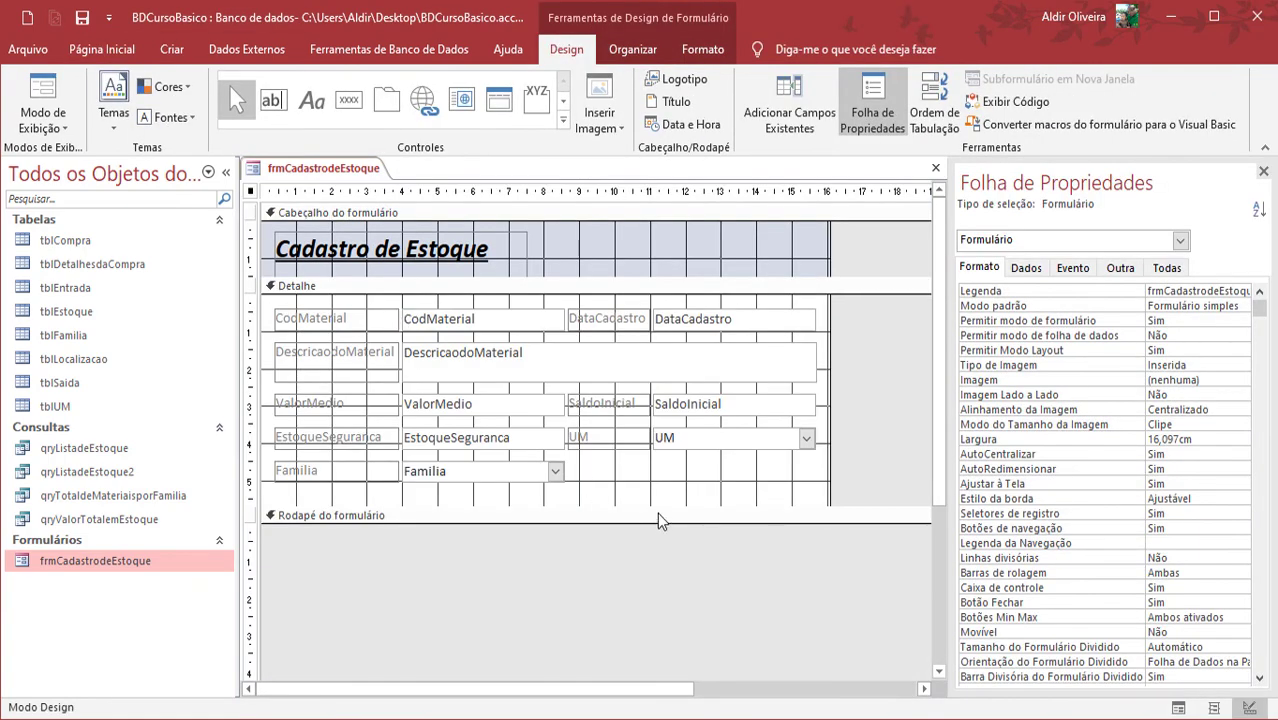
pyautogui.moveTo(657, 514); pyautogui.dragTo(659, 552)
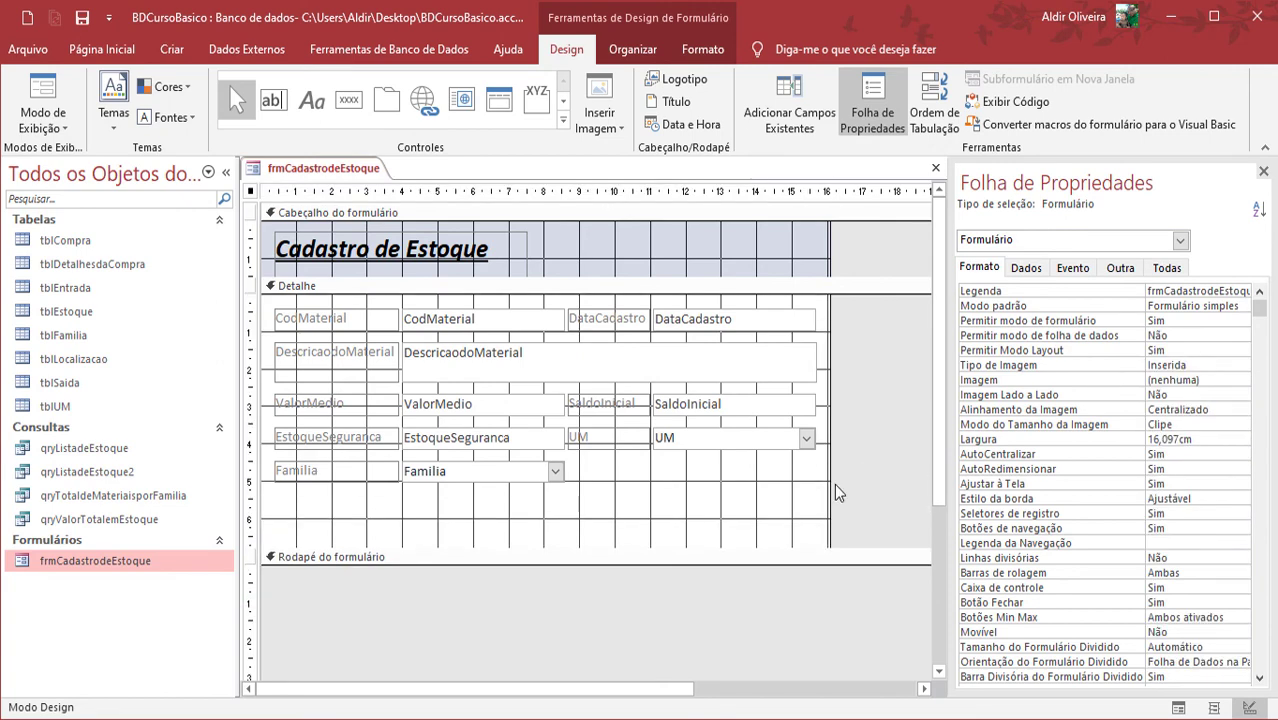
pyautogui.moveTo(833, 485); pyautogui.dragTo(880, 483)
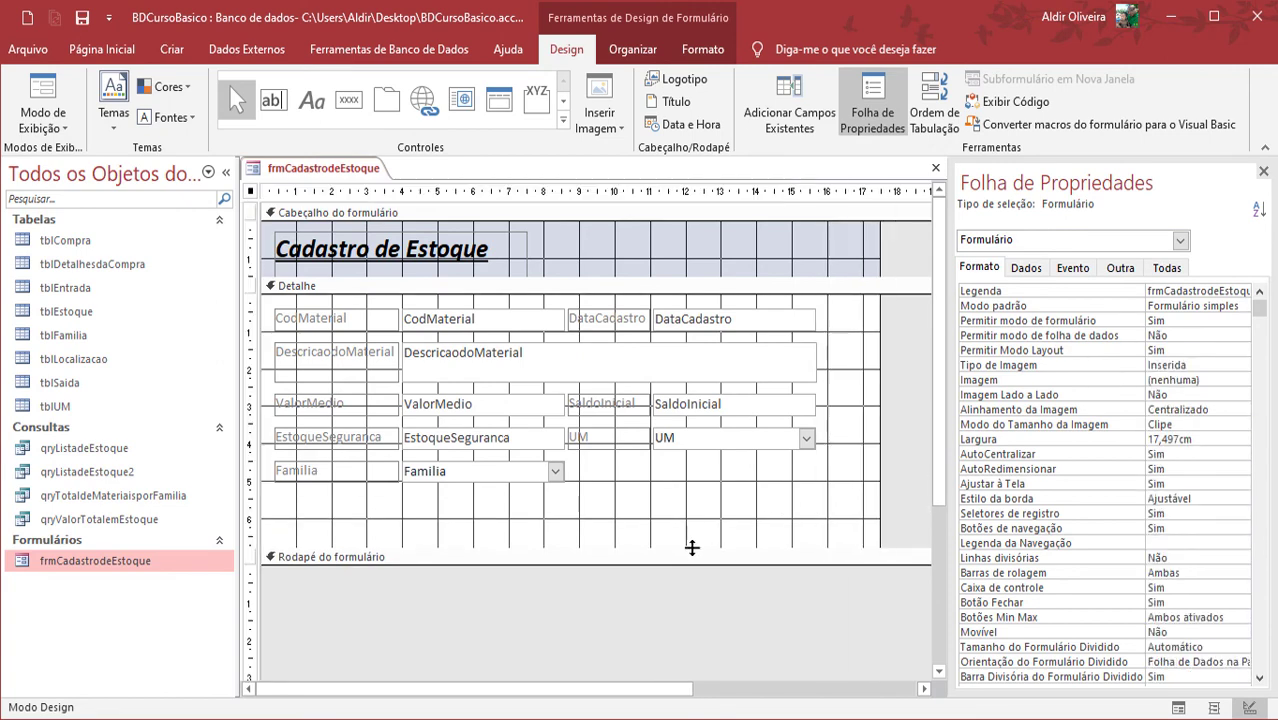
pyautogui.moveTo(693, 549); pyautogui.dragTo(700, 586)
# - Arrange all labels and fields of the Detalhe section in a tabular layout
pyautogui.moveTo(783, 543); pyautogui.dragTo(270, 302)
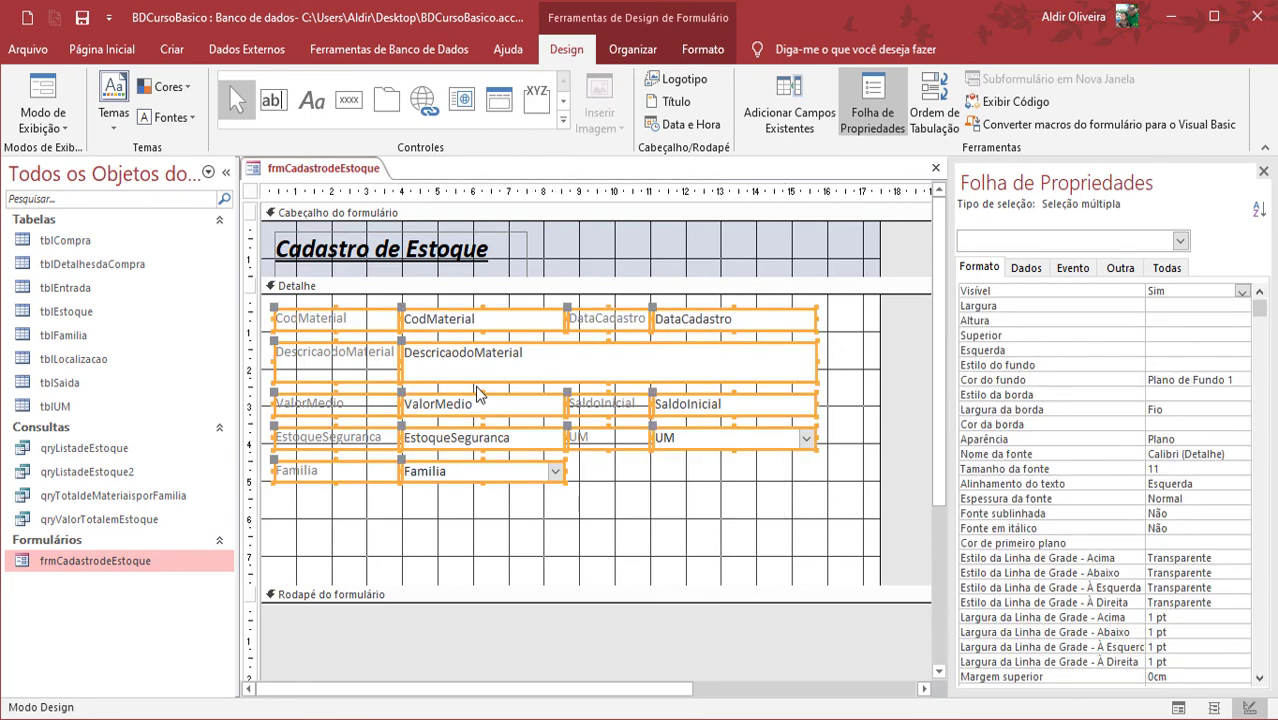
pyautogui.click(633, 49)
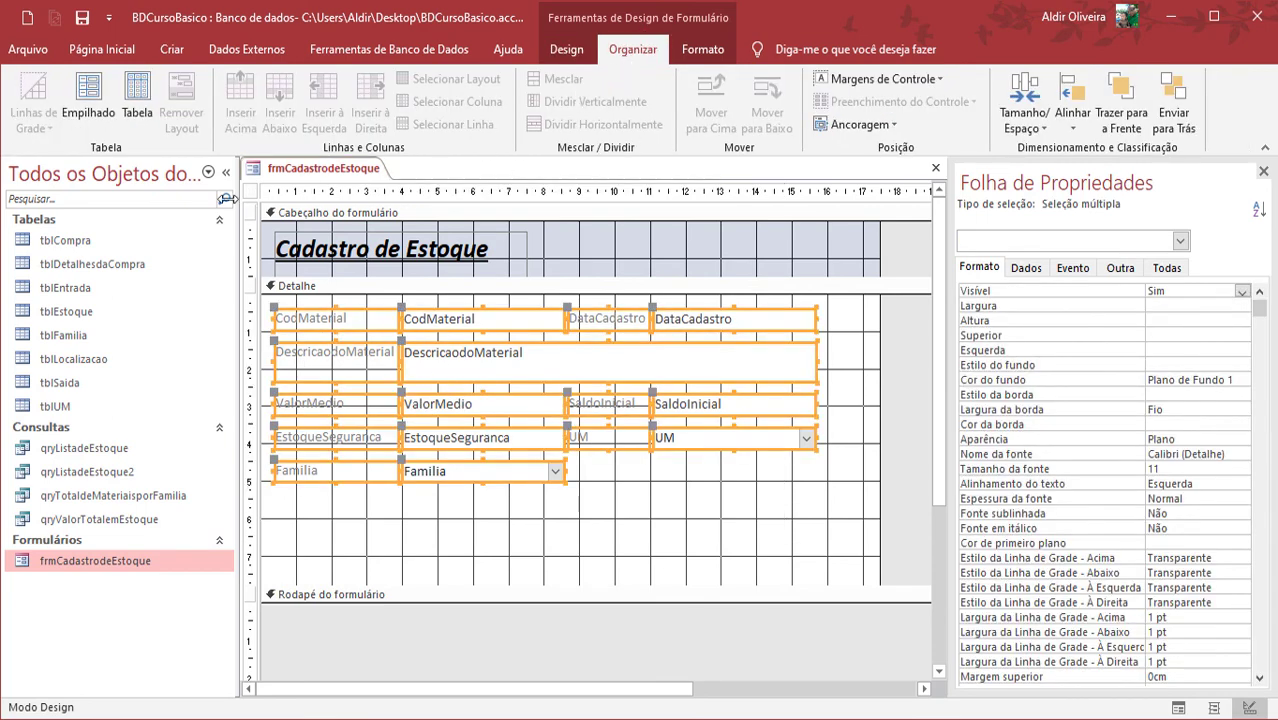
pyautogui.click(137, 99)
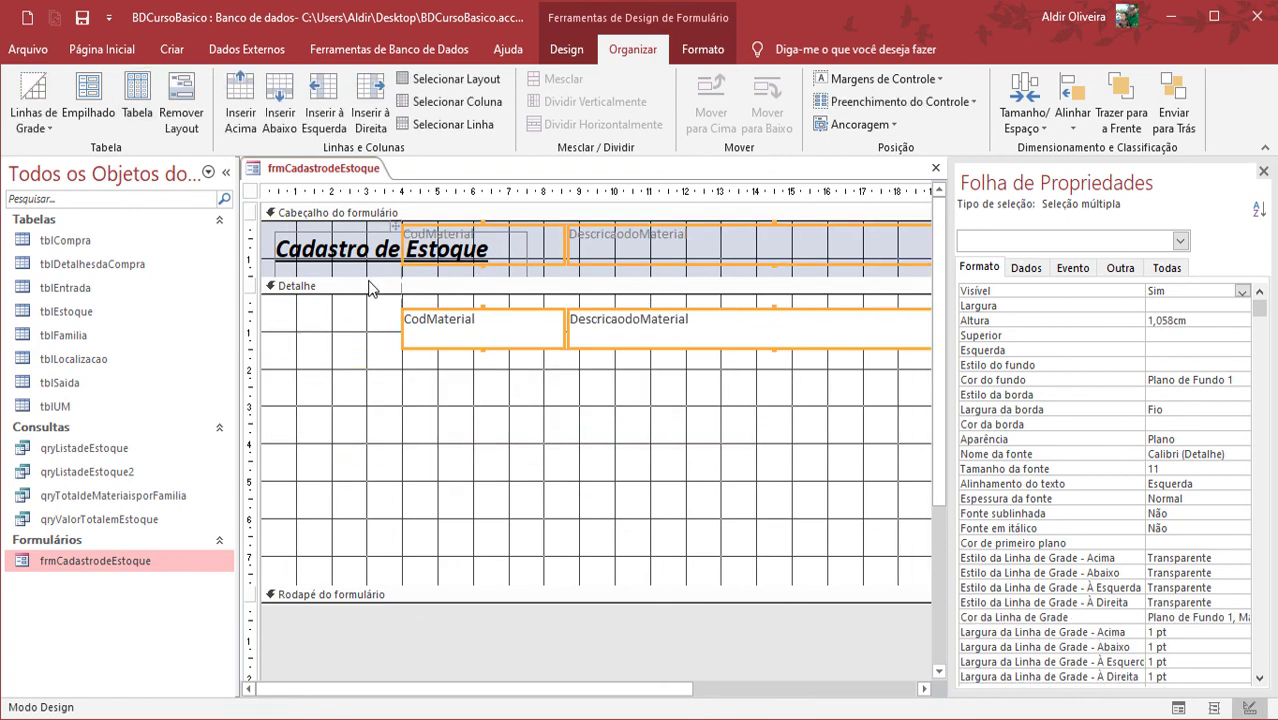
# - Increase the form header's height to about 2.9 cm and move the column labels below the Cadastro de Estoque title
pyautogui.moveTo(374, 277); pyautogui.dragTo(370, 329)
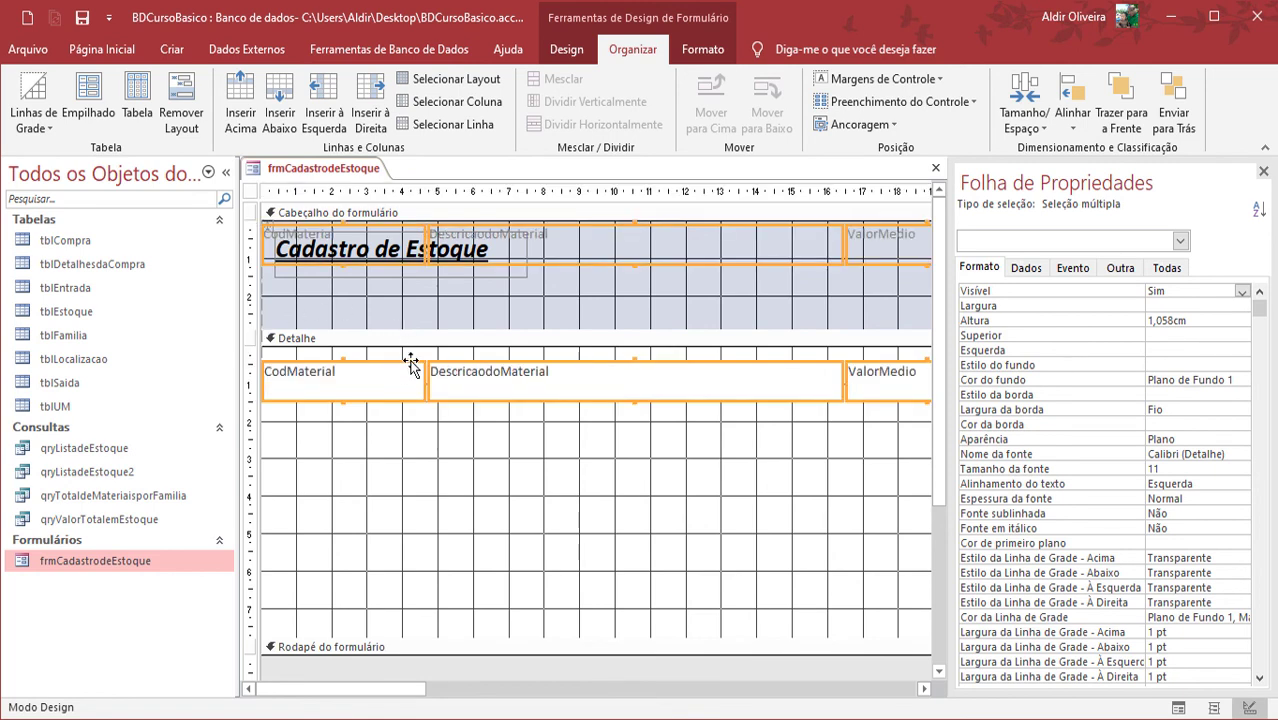
pyautogui.click(629, 309)
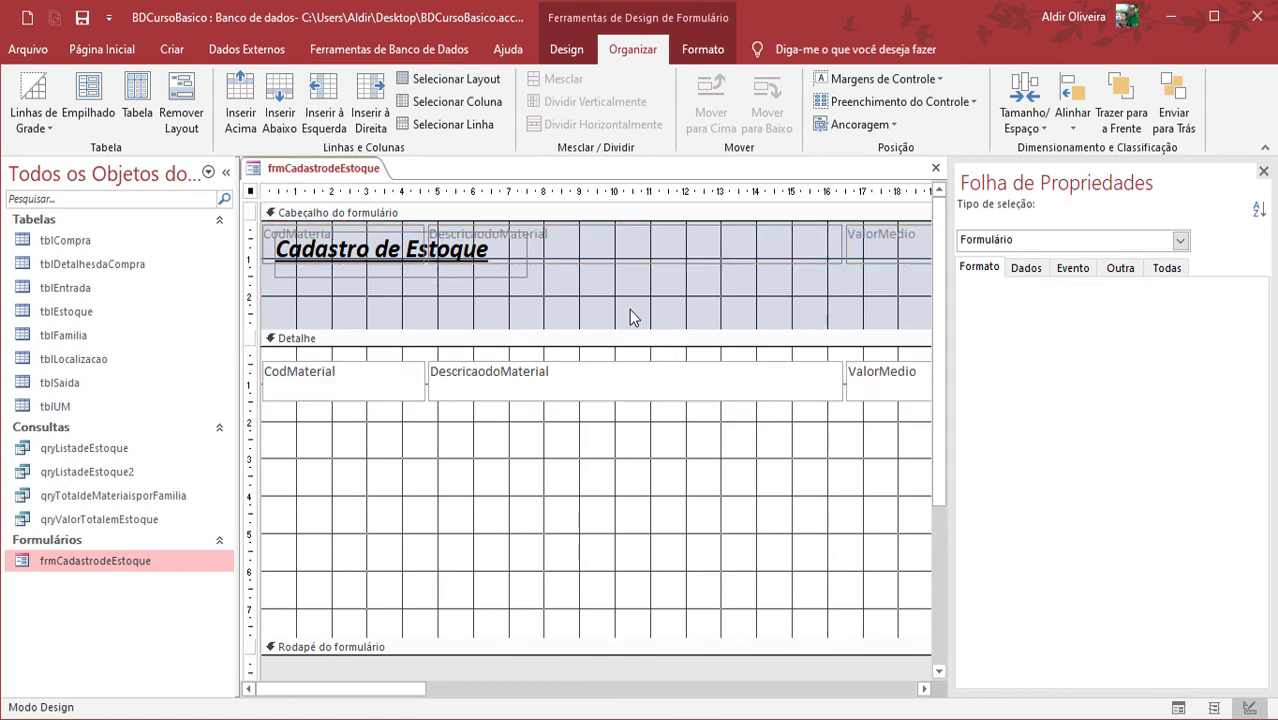
pyautogui.click(635, 262)
pyautogui.moveTo(653, 265); pyautogui.dragTo(648, 332)
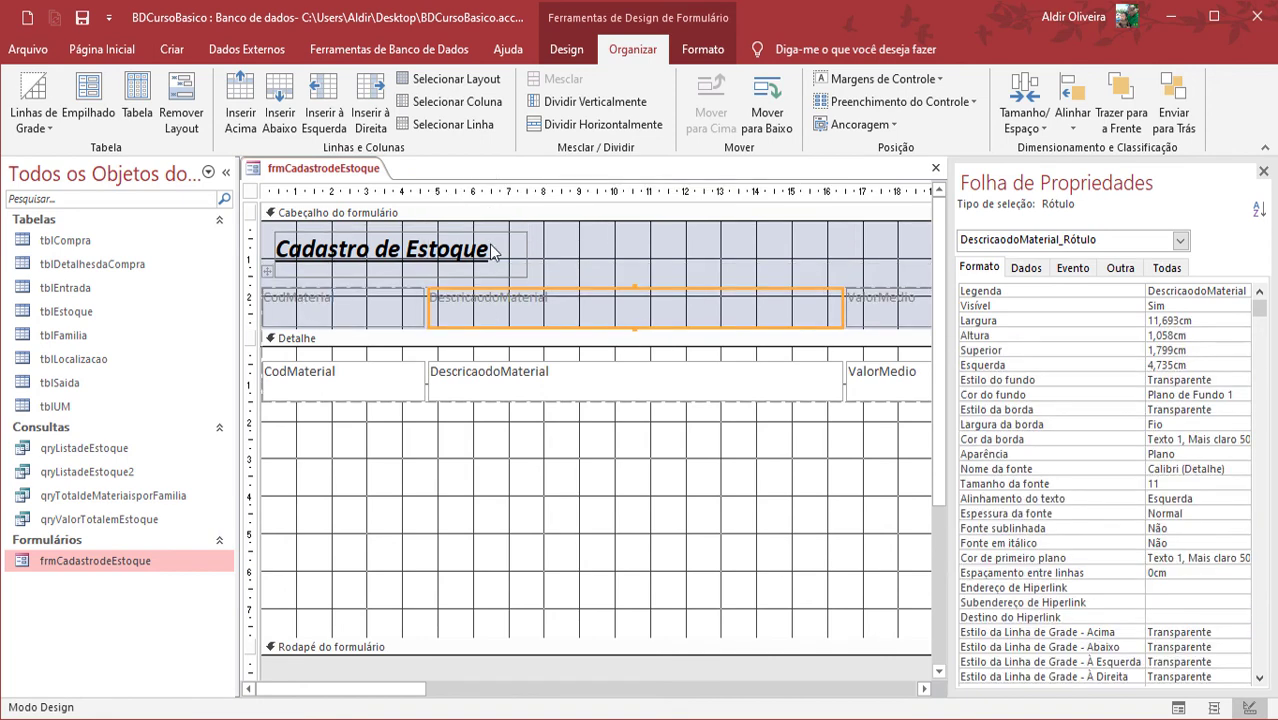
# - Reduce the header column labels' height to about 0.56 cm and move the row of fields to the top of Detalhe
pyautogui.click(613, 234)
pyautogui.click(613, 234)
pyautogui.click(389, 317)
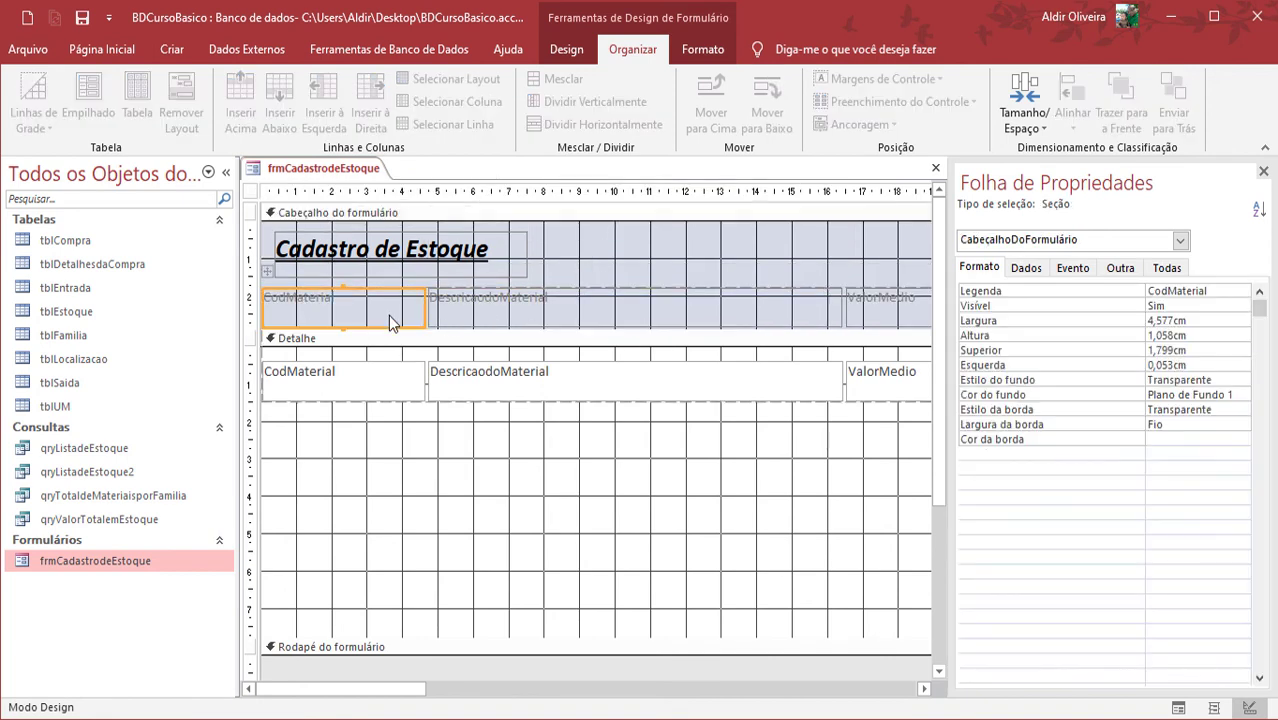
pyautogui.moveTo(343, 289); pyautogui.dragTo(341, 310)
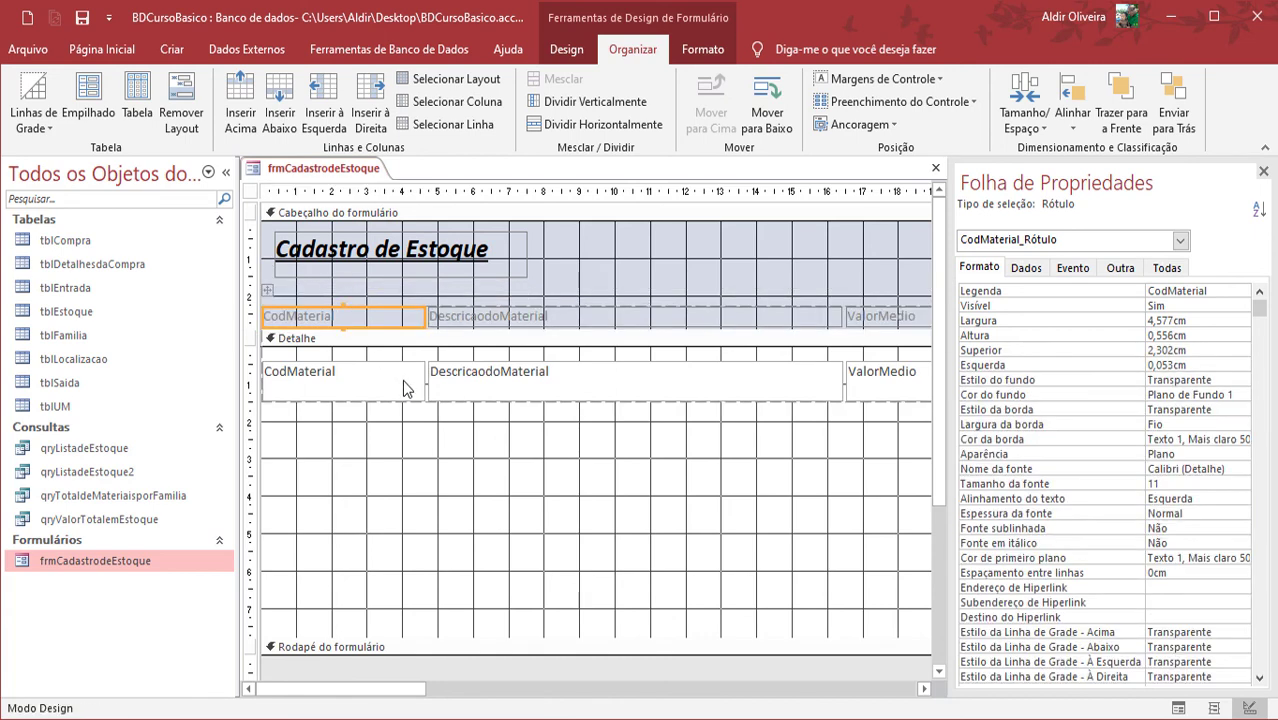
pyautogui.moveTo(402, 386); pyautogui.dragTo(404, 362)
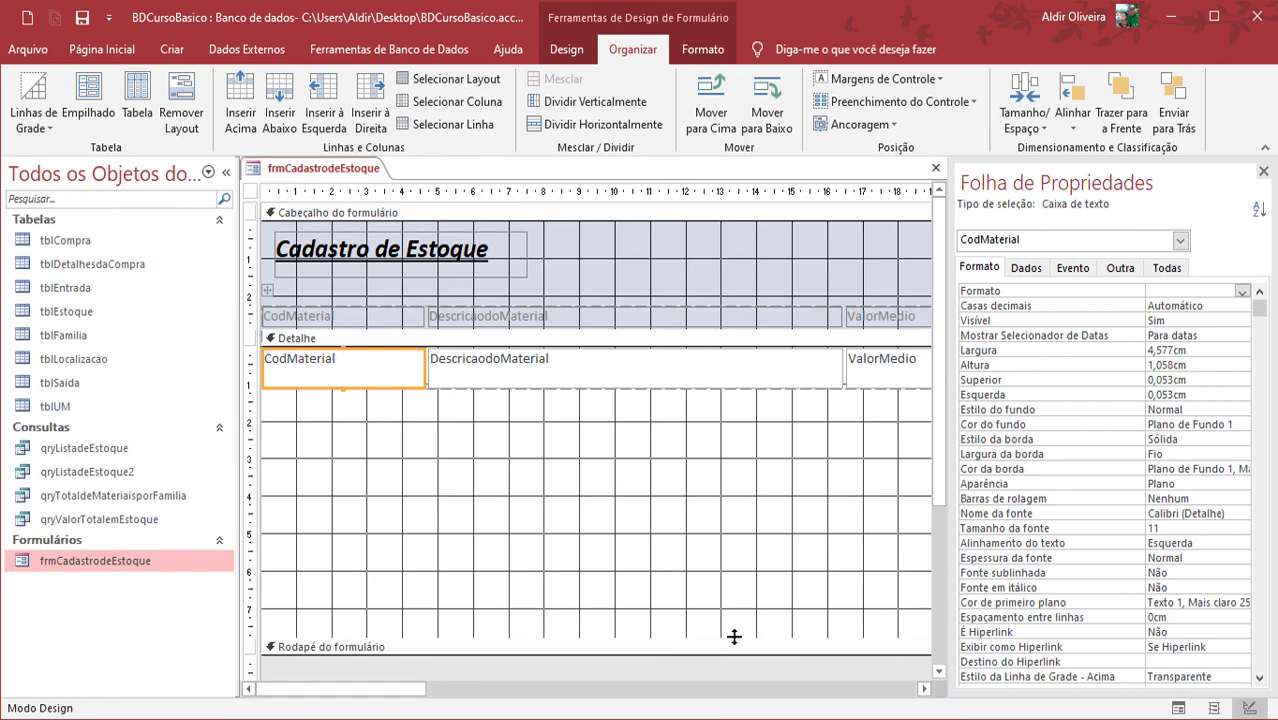
# - Narrow the DescricaodoMaterial column to about 5.7 cm and the CodMaterial column to about 2.25 cm
pyautogui.click(815, 378)
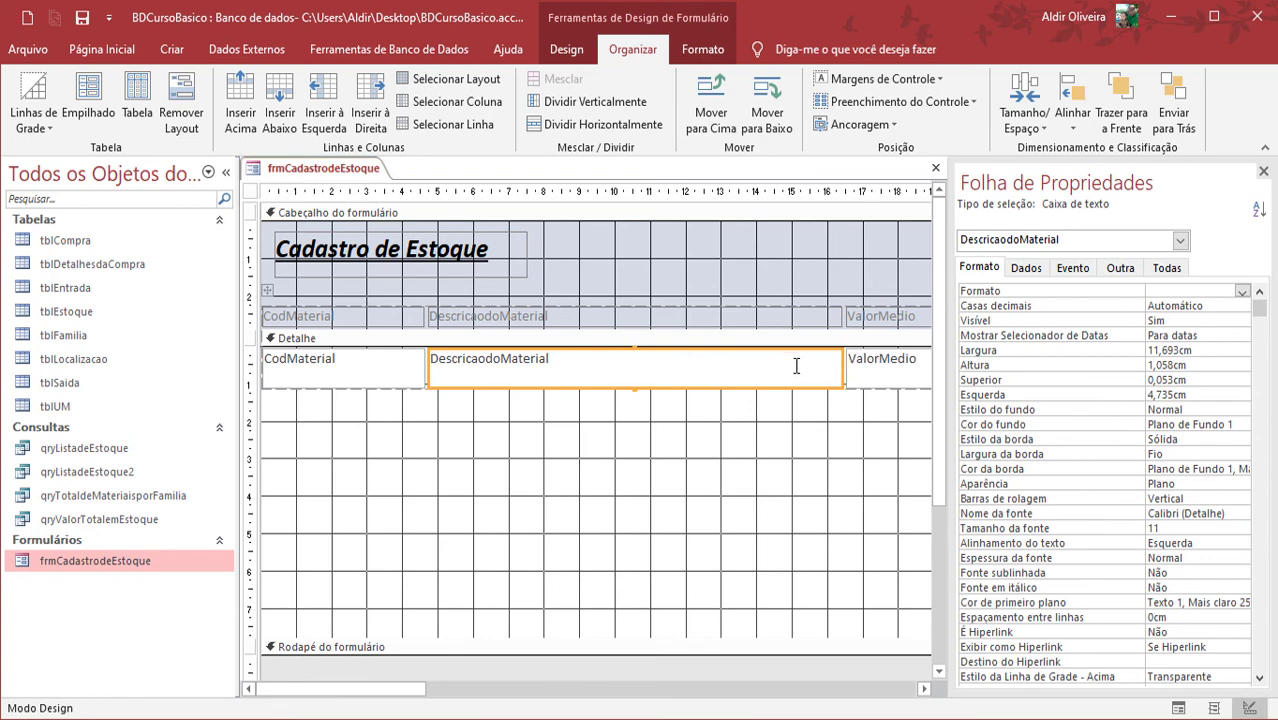
pyautogui.click(634, 404)
pyautogui.click(838, 362)
pyautogui.moveTo(840, 366); pyautogui.dragTo(628, 374)
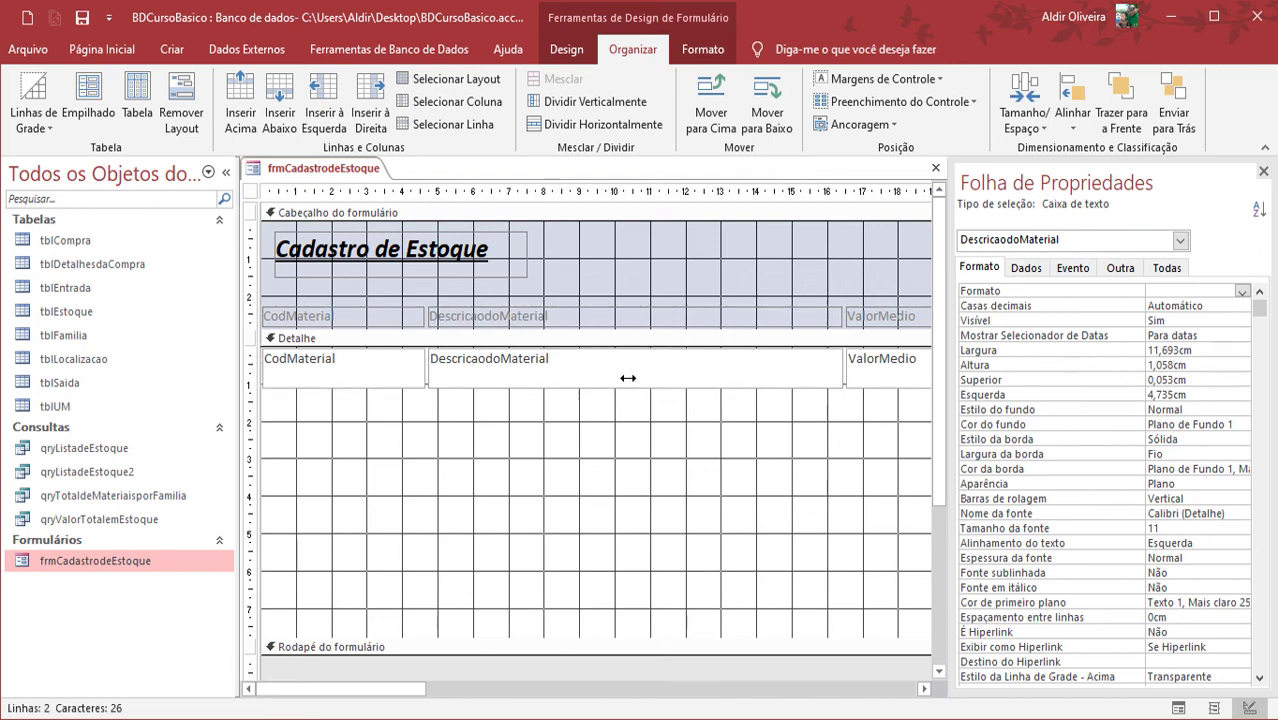
pyautogui.click(386, 384)
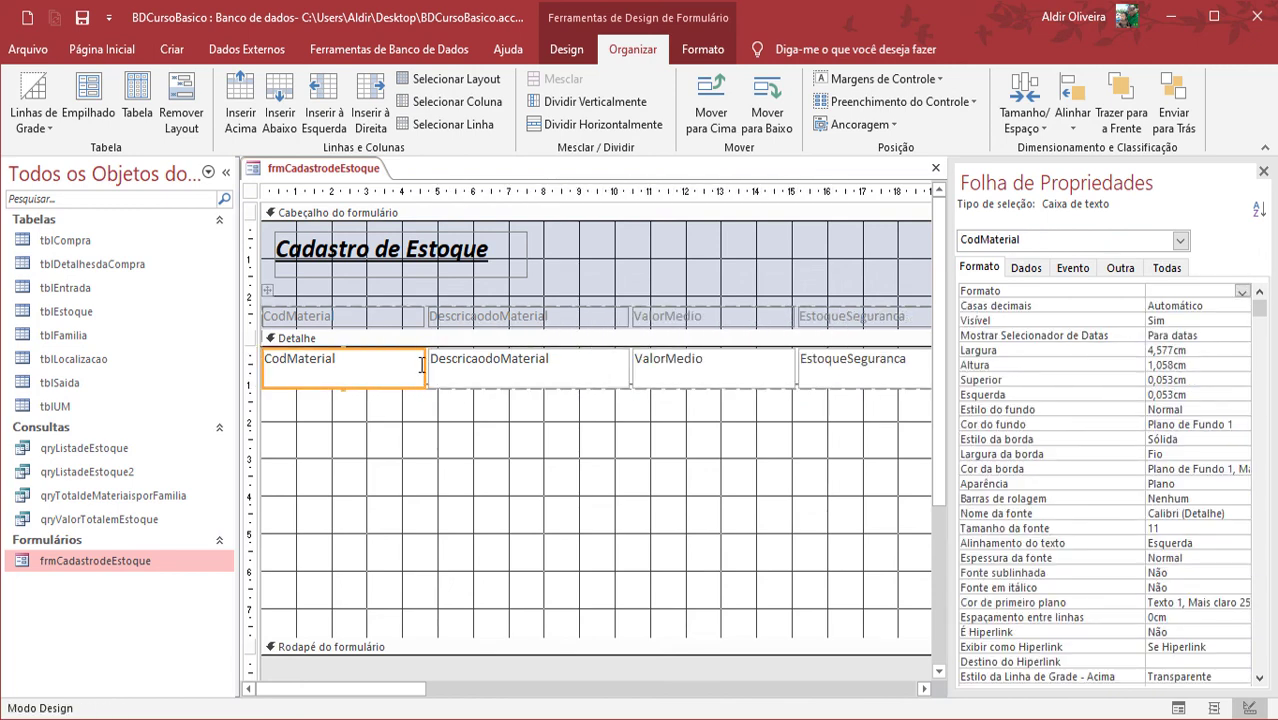
pyautogui.moveTo(422, 366); pyautogui.dragTo(343, 370)
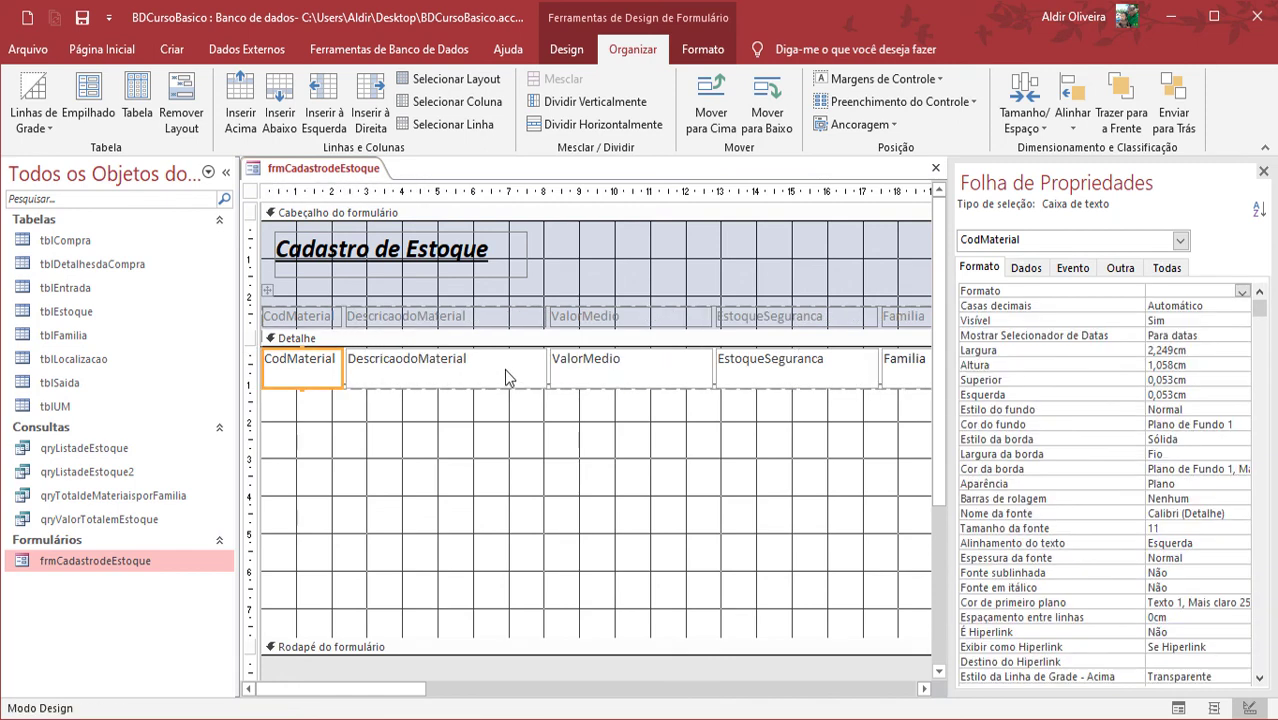
# - Narrow the ValorMedio column to about 2 cm and the EstoqueSeguranca column to about 3.2 cm
pyautogui.click(504, 368)
pyautogui.click(600, 368)
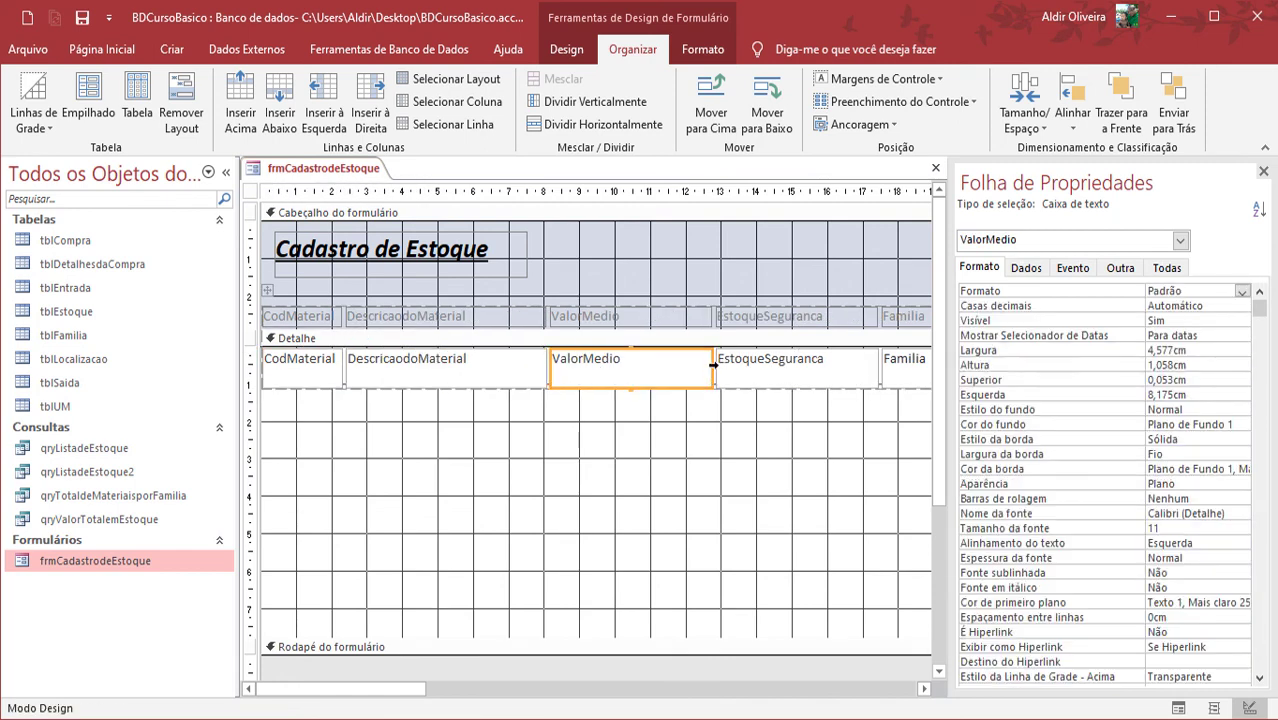
pyautogui.moveTo(709, 367); pyautogui.dragTo(622, 370)
pyautogui.click(730, 374)
pyautogui.moveTo(786, 370); pyautogui.dragTo(740, 374)
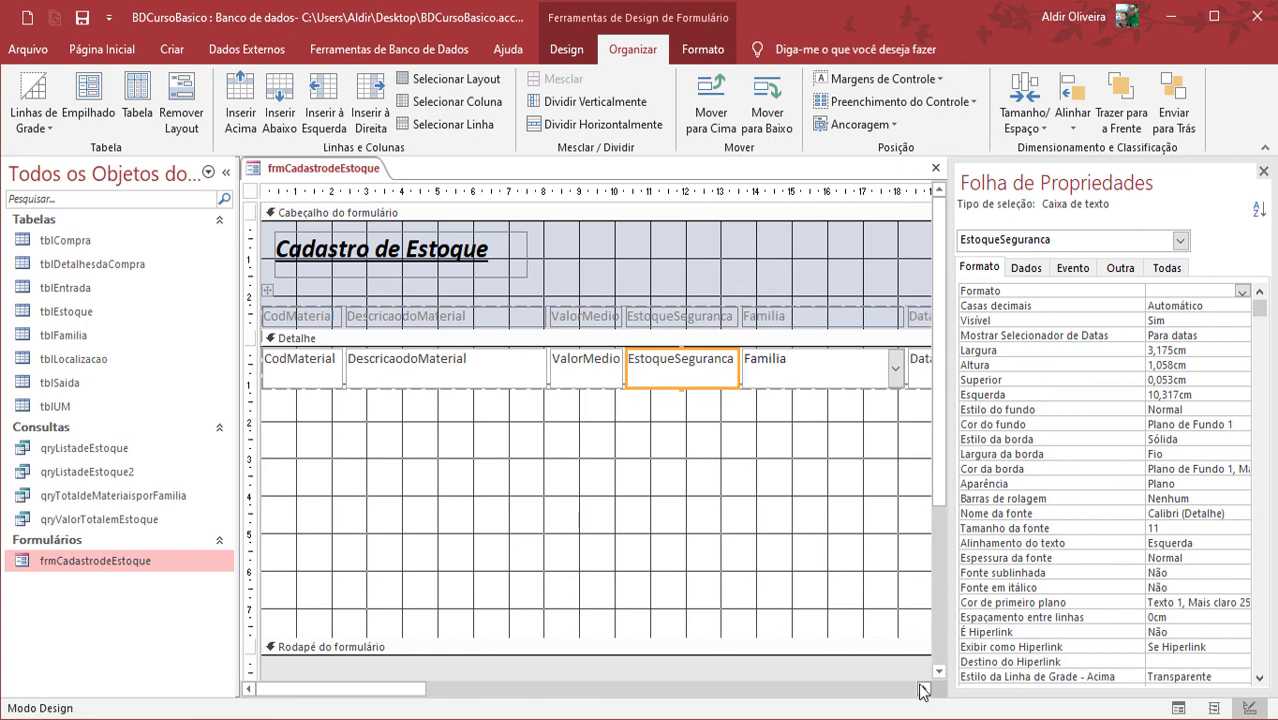
# - Narrow the Familia column to about 3.4 cm and the DataCadastro column to about 2.46 cm
pyautogui.click(922, 688)
pyautogui.click(922, 688)
pyautogui.click(922, 688)
pyautogui.click(705, 380)
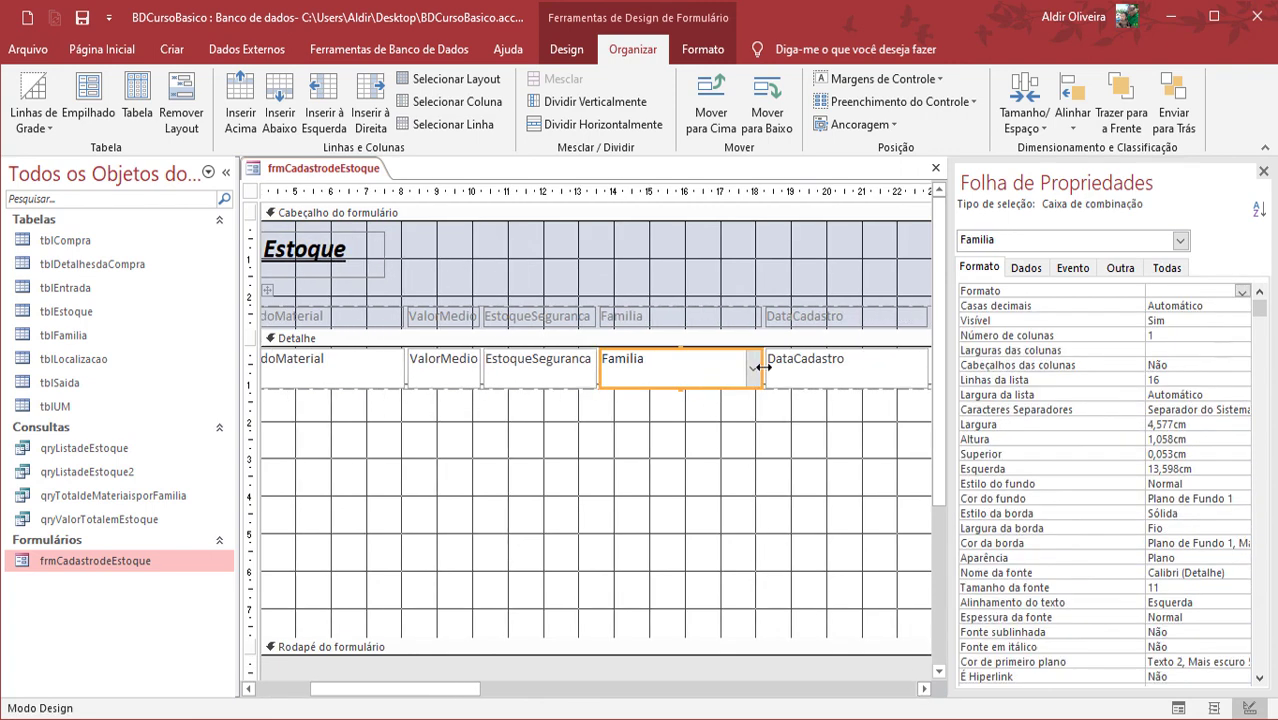
pyautogui.moveTo(760, 365); pyautogui.dragTo(719, 371)
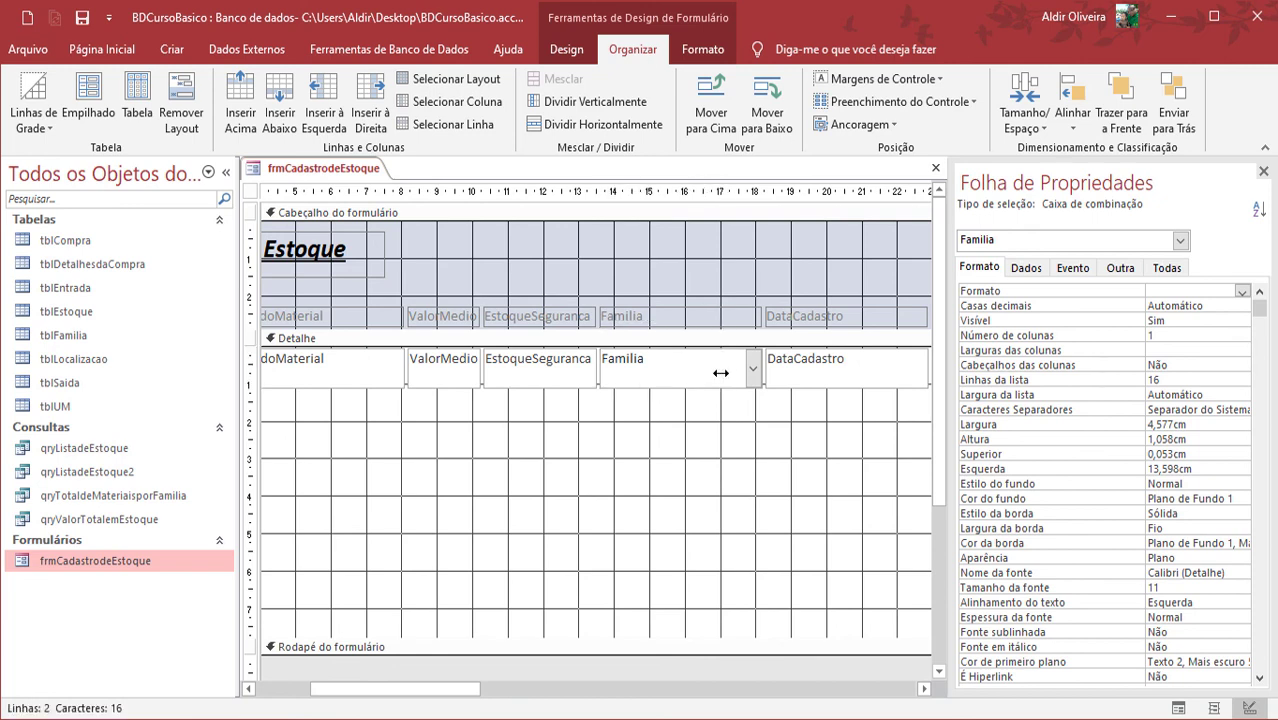
pyautogui.click(850, 371)
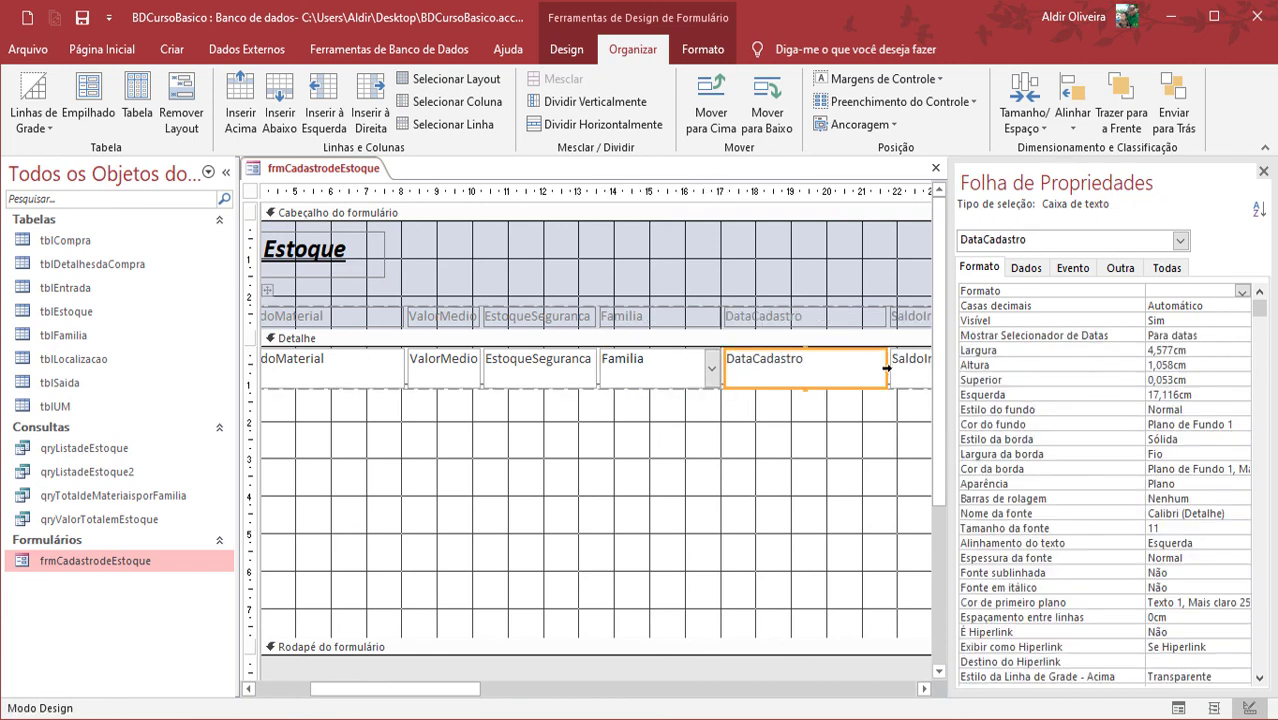
pyautogui.moveTo(884, 368); pyautogui.dragTo(814, 370)
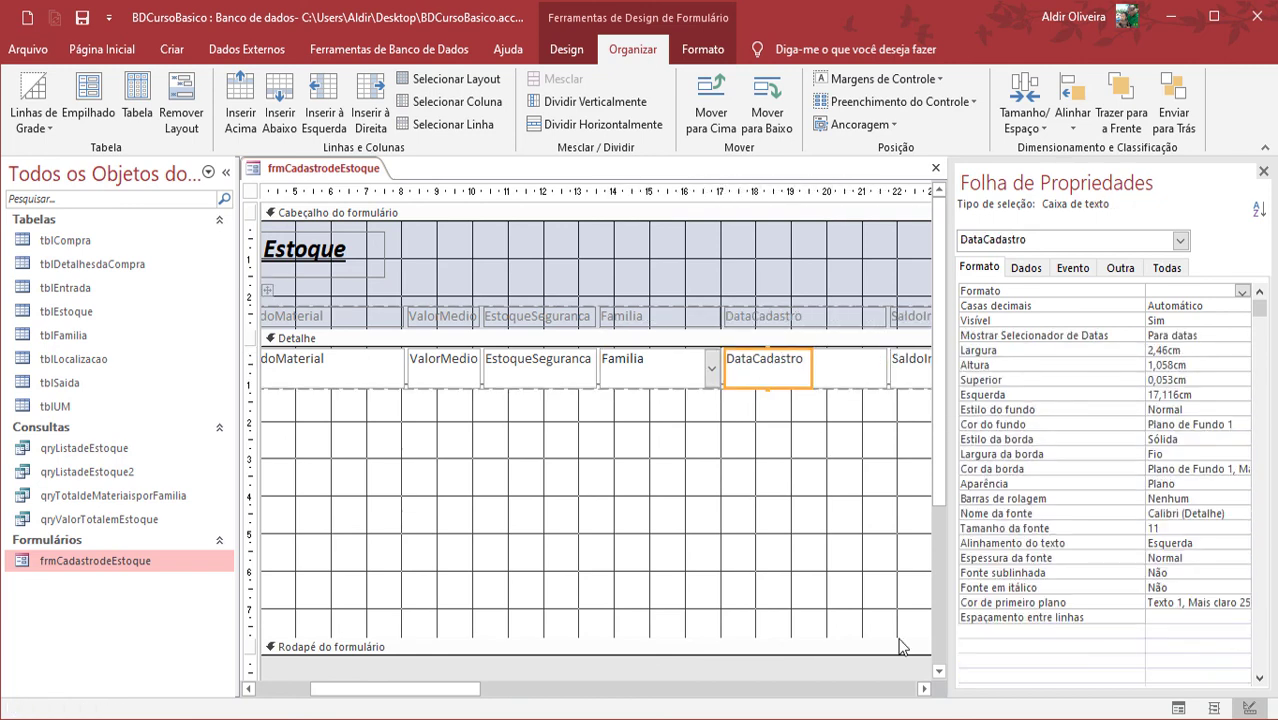
# - Narrow the SaldoInicial column to about 2.2 cm and the UM column to about 1.1 cm
pyautogui.click(923, 689)
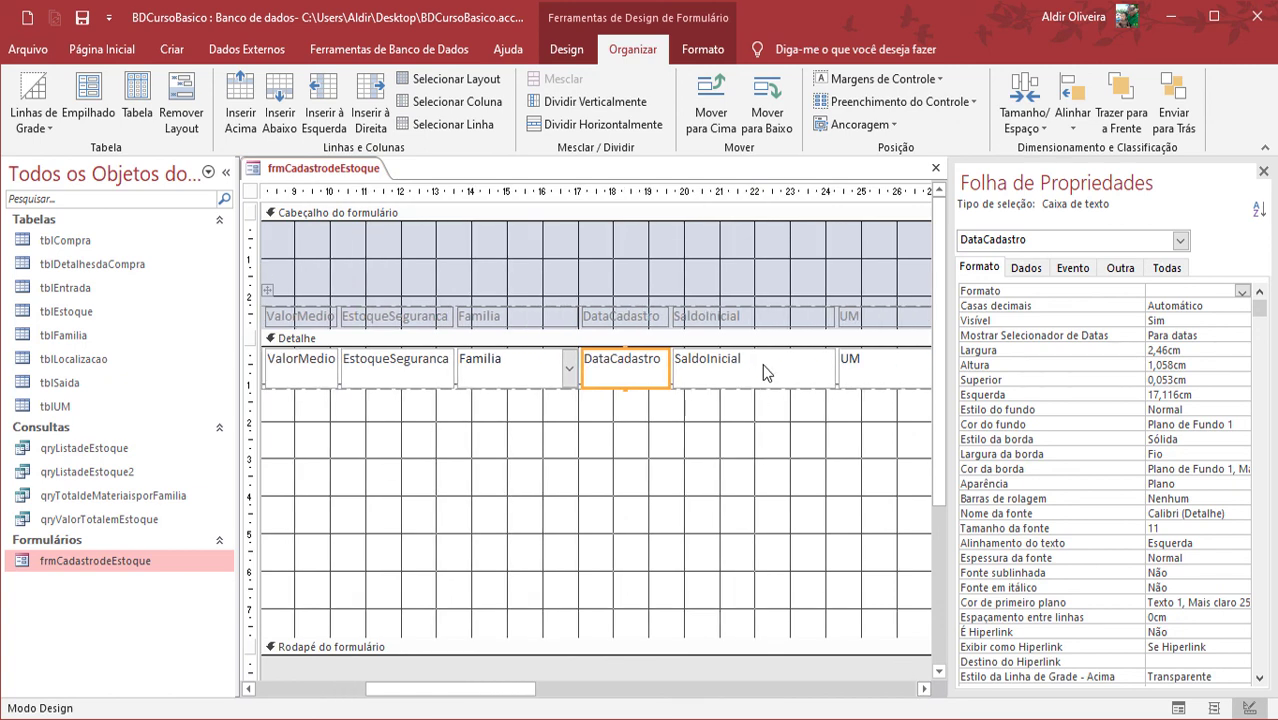
pyautogui.click(823, 367)
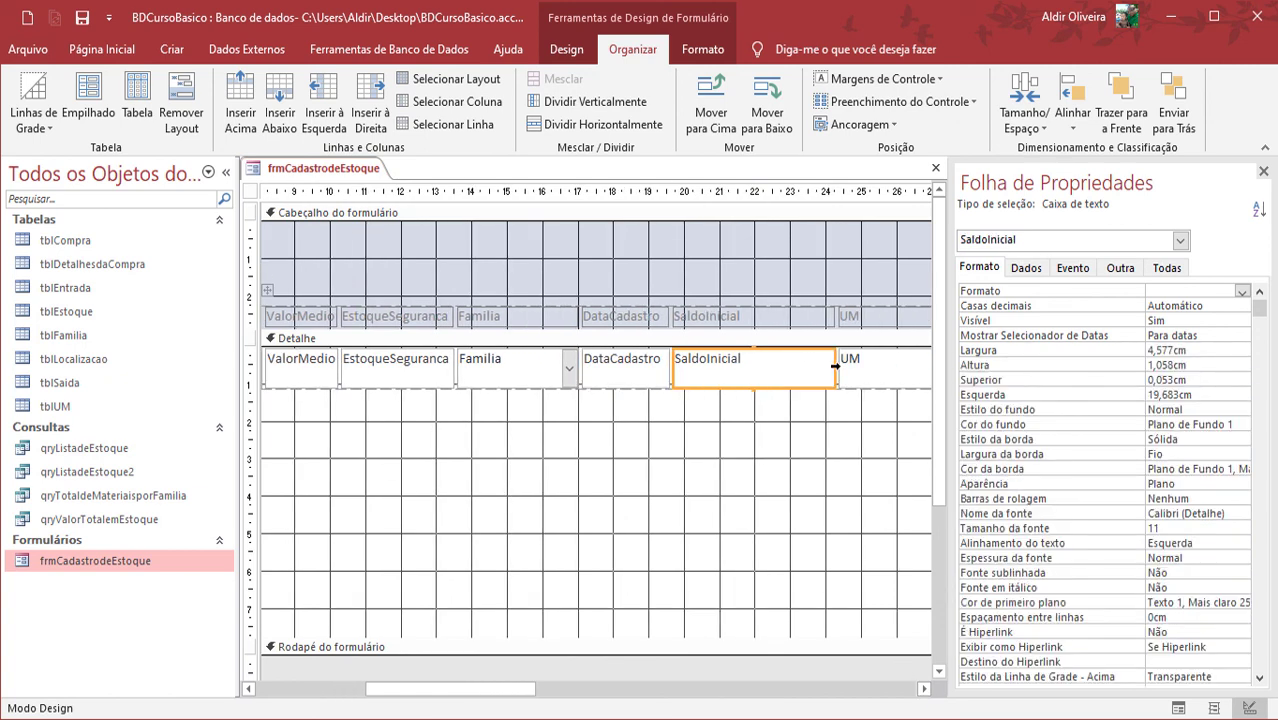
pyautogui.moveTo(832, 367); pyautogui.dragTo(752, 367)
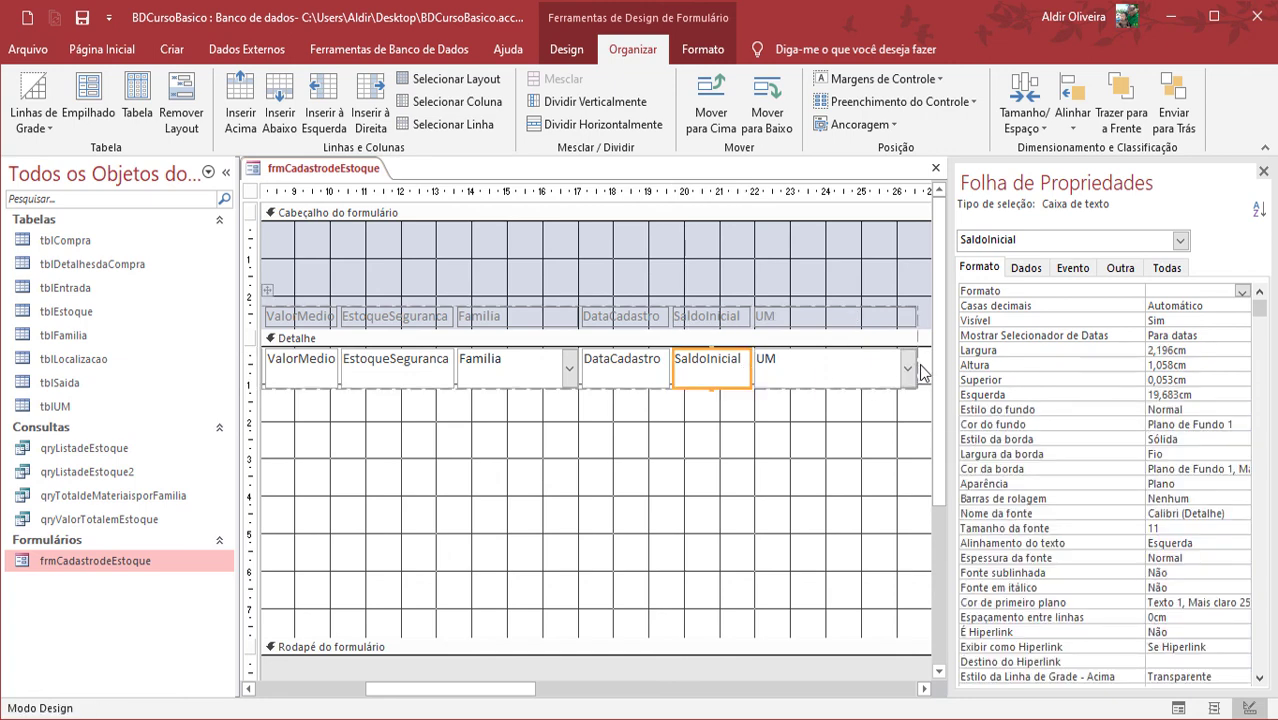
pyautogui.click(923, 689)
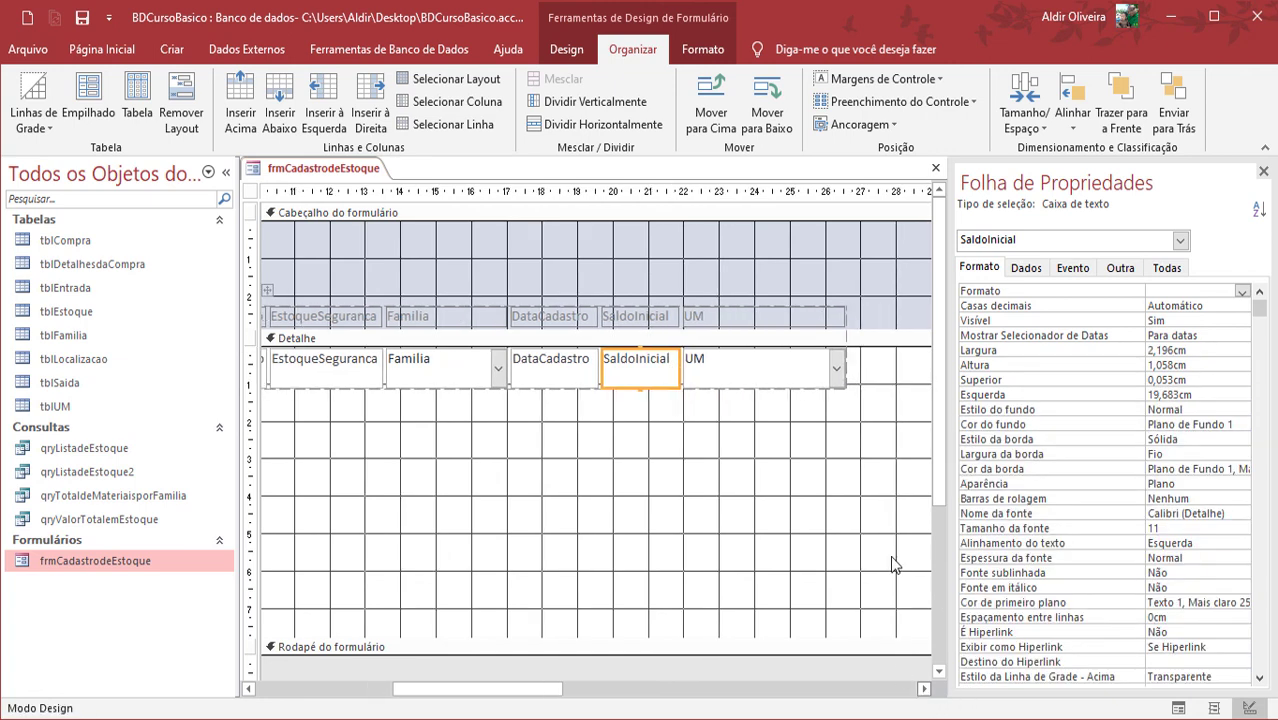
pyautogui.click(830, 368)
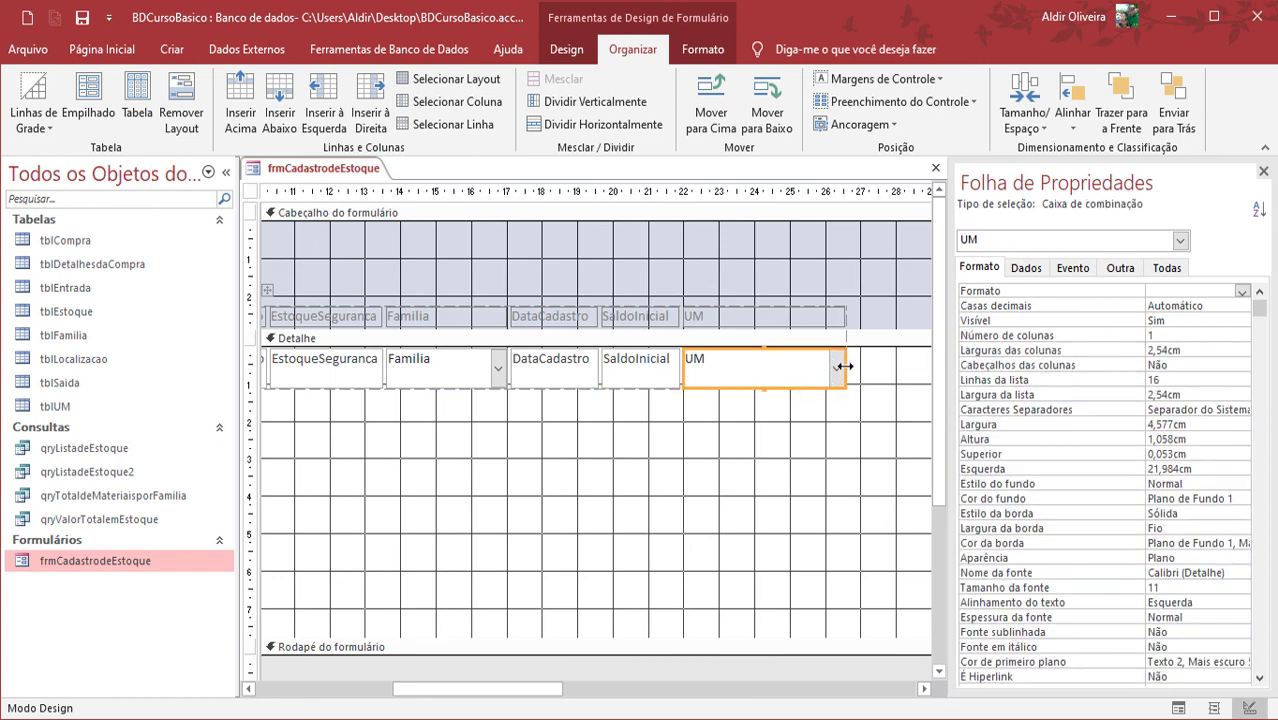
pyautogui.moveTo(845, 367); pyautogui.dragTo(718, 375)
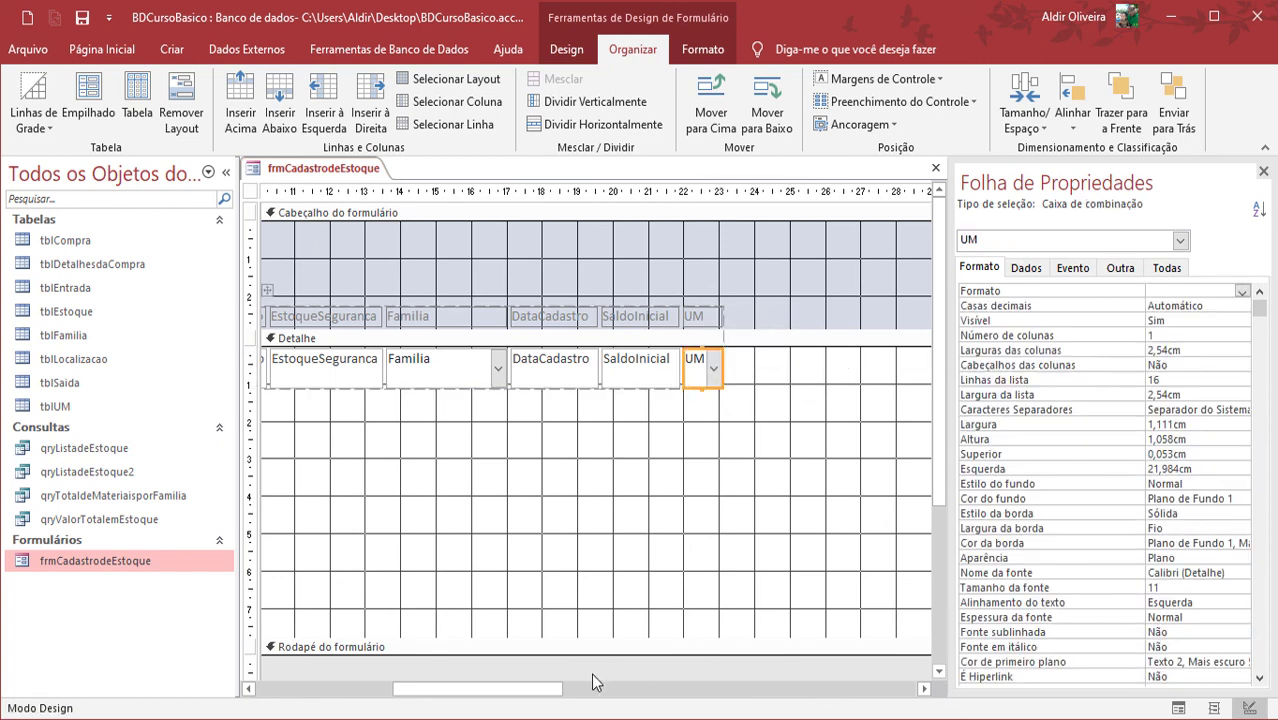
# - Reduce the form's width to remove the empty area beyond the fields and shrink the Detalhe section to the height of the field row
pyautogui.moveTo(558, 688); pyautogui.dragTo(908, 686)
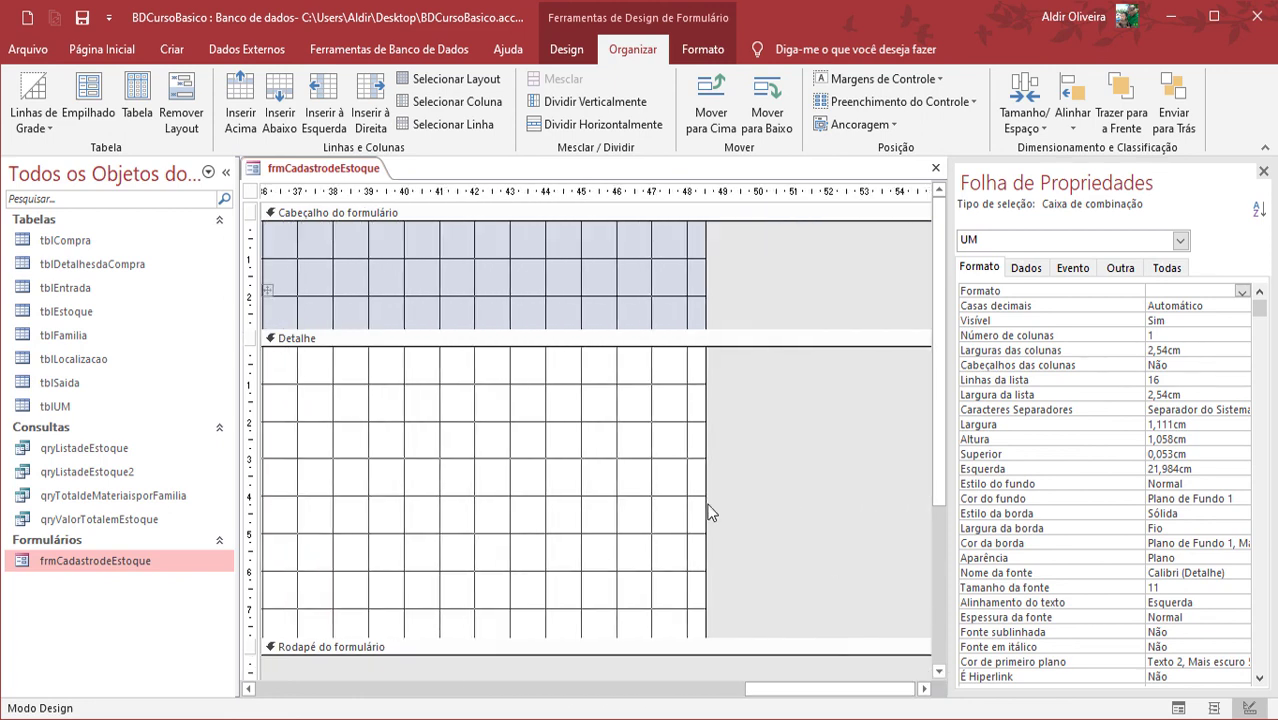
pyautogui.moveTo(705, 496); pyautogui.dragTo(456, 471)
pyautogui.click(306, 688)
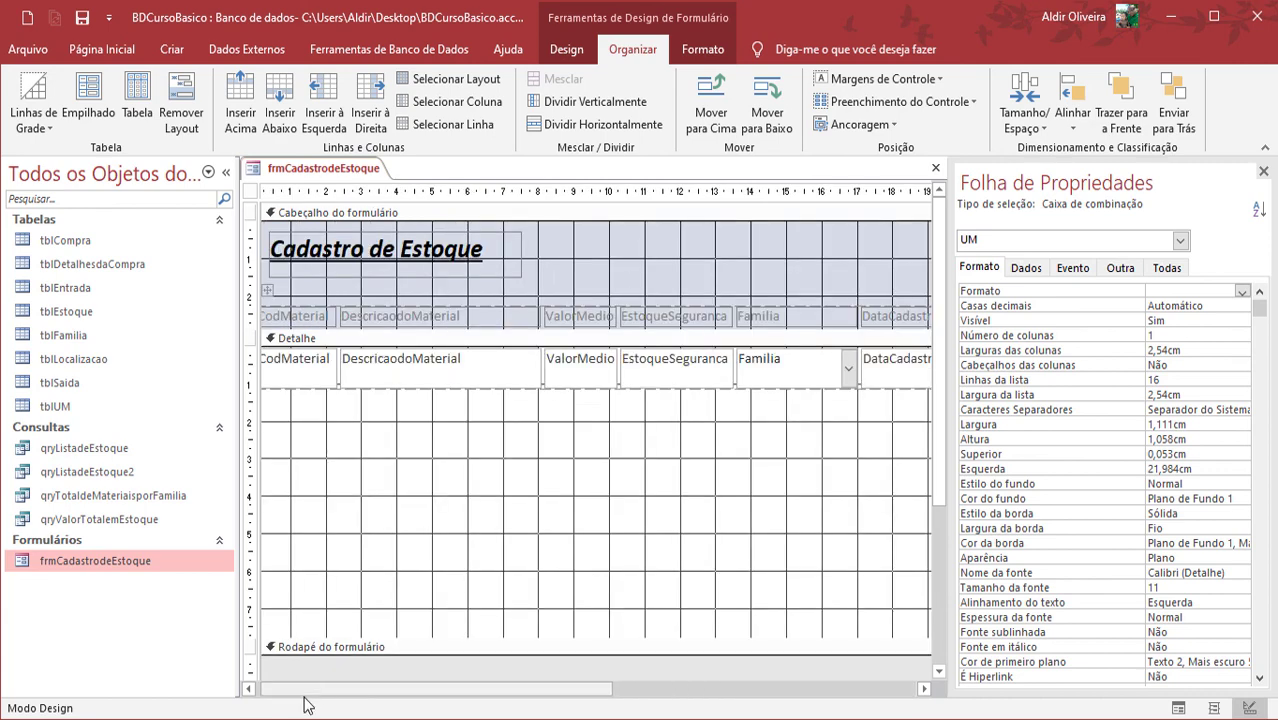
pyautogui.moveTo(422, 648); pyautogui.dragTo(437, 359)
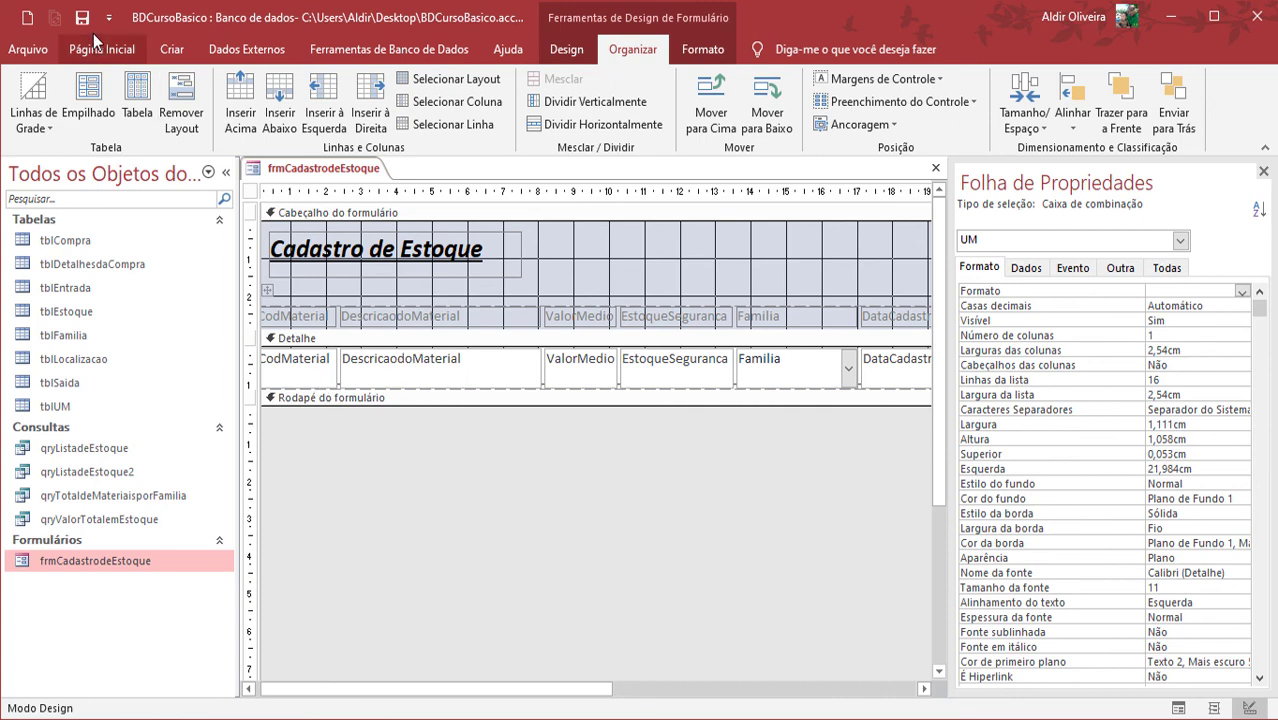
# - Close the form's design with its changes saved and reopen frmCadastrodeEstoque in Form view
pyautogui.rightClick(298, 175)
pyautogui.click(340, 203)
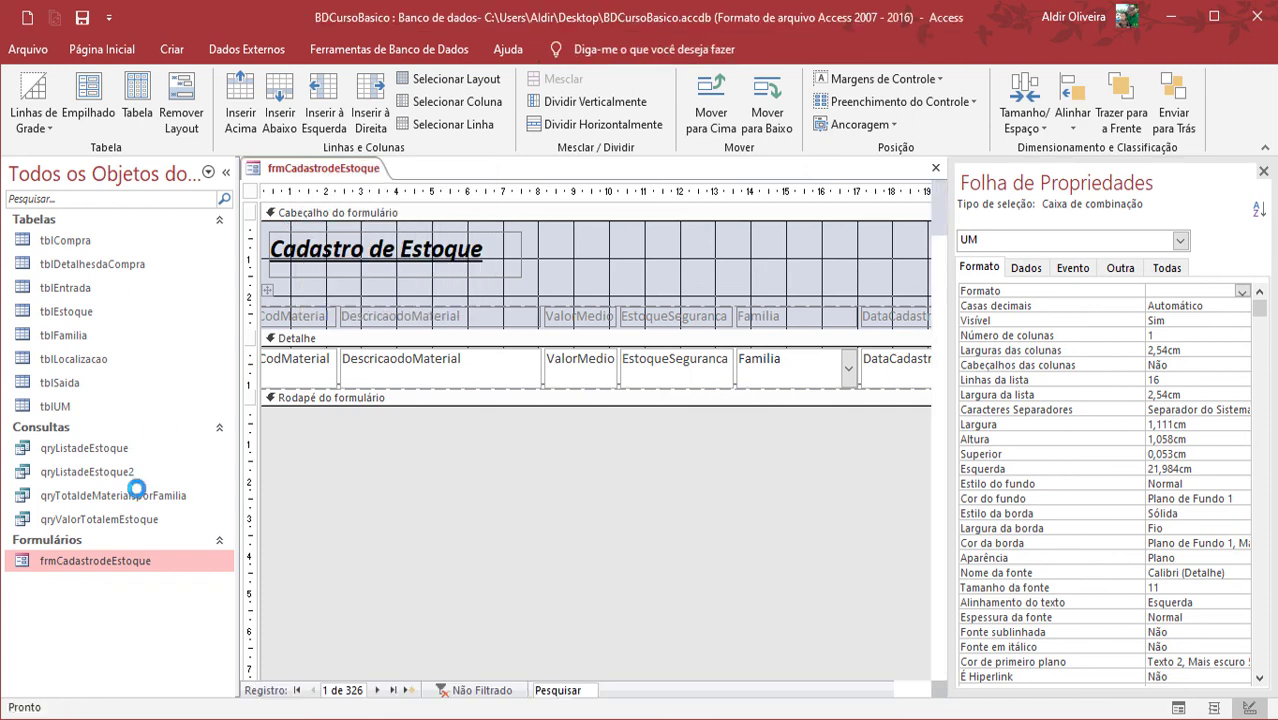
pyautogui.doubleClick(111, 563)
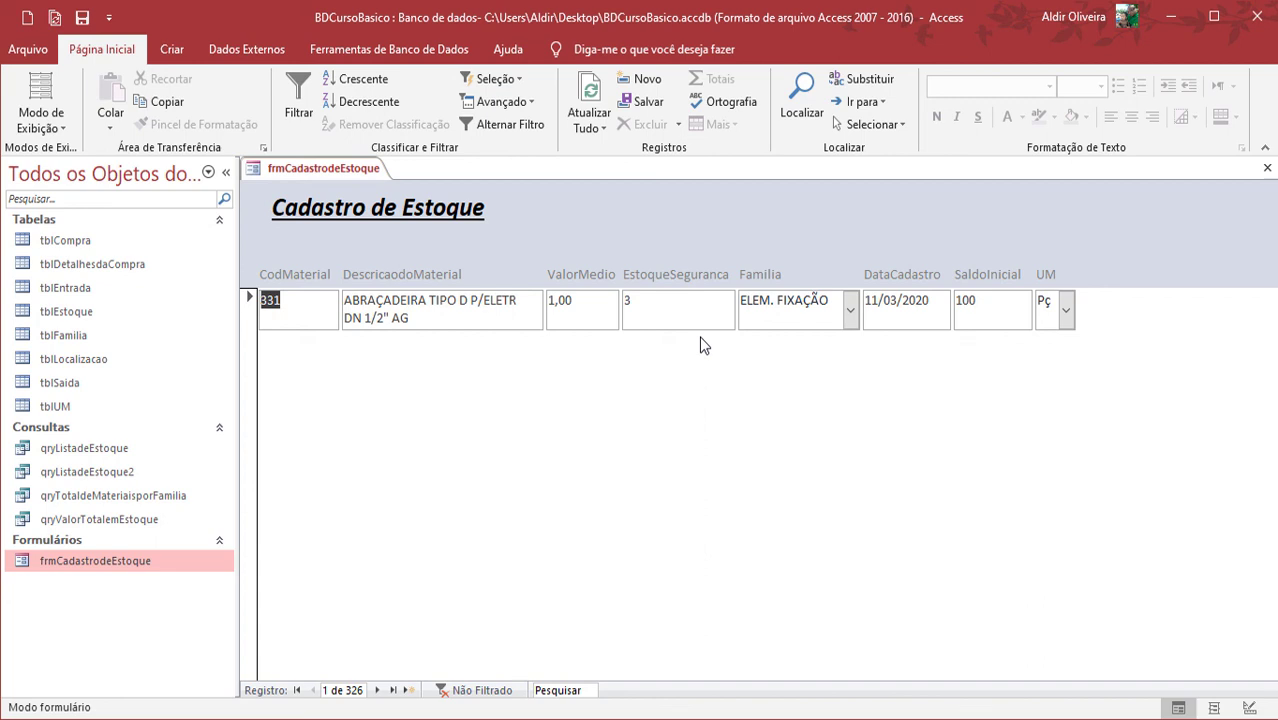
# - Save frmCadastrodeEstoque and close it
pyautogui.rightClick(328, 172)
pyautogui.click(368, 188)
pyautogui.rightClick(355, 168)
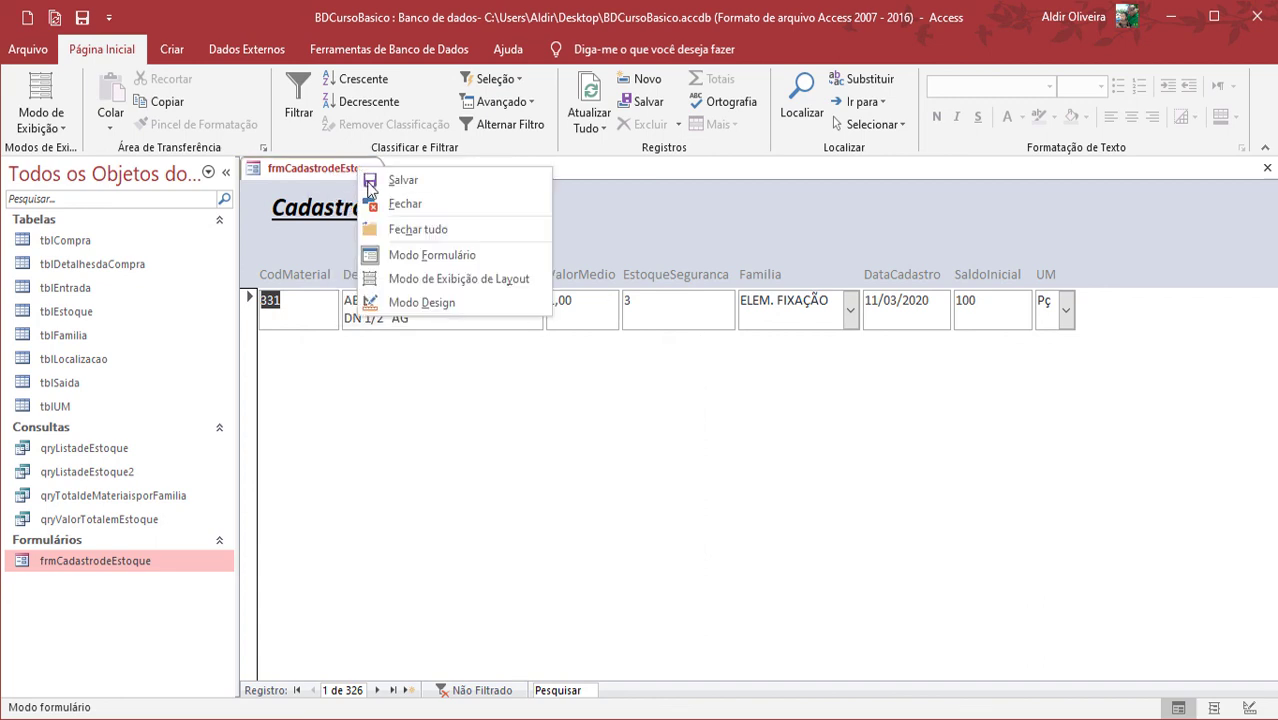
pyautogui.click(377, 208)
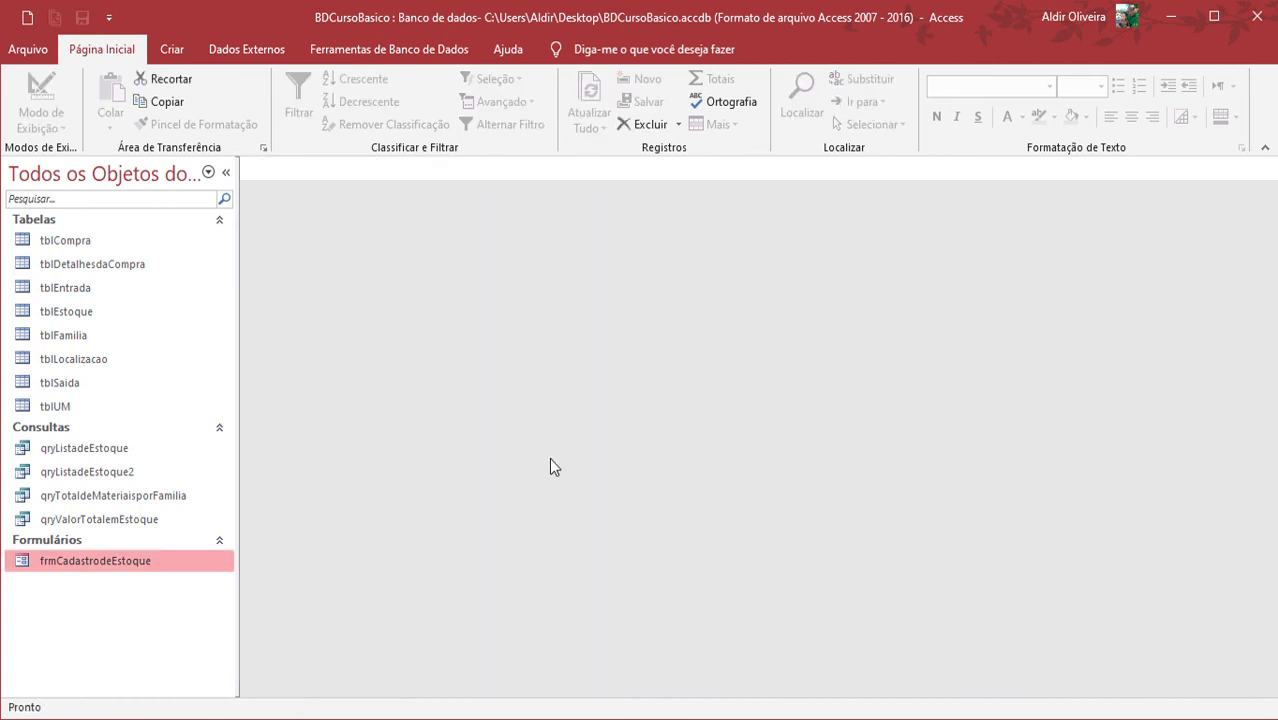